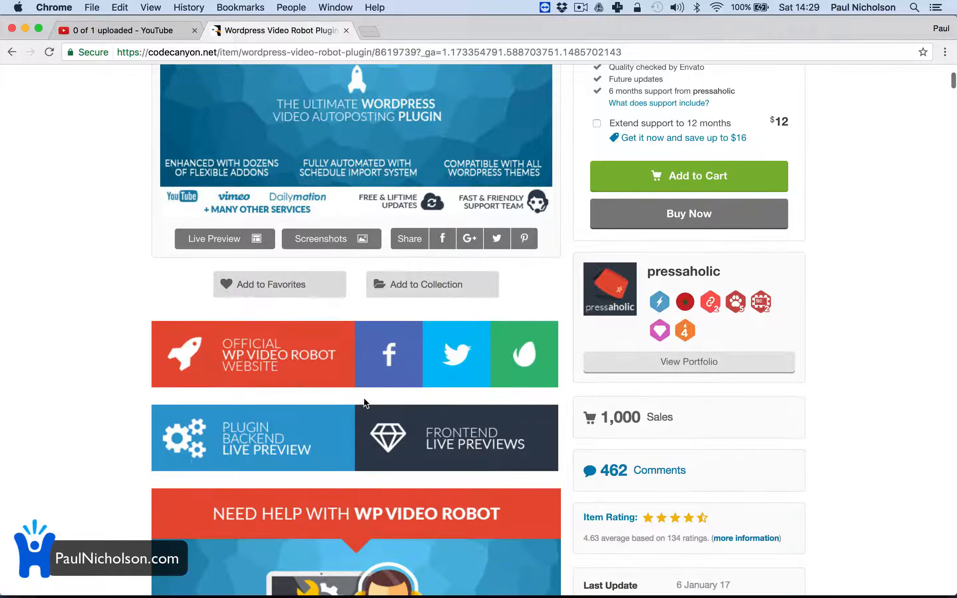
Step: Go to youtube.com in a new tab and bring up the WPengine setup video's Share options
{"action": "scroll", "coordinate": [366, 403], "scroll_direction": "up", "scroll_amount": 4}
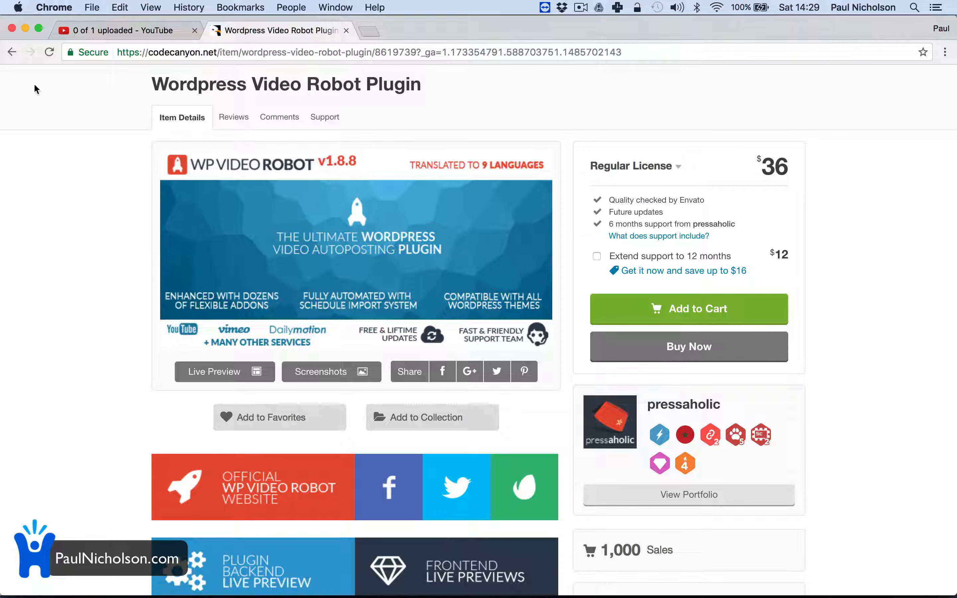
{"action": "left_click", "coordinate": [368, 31]}
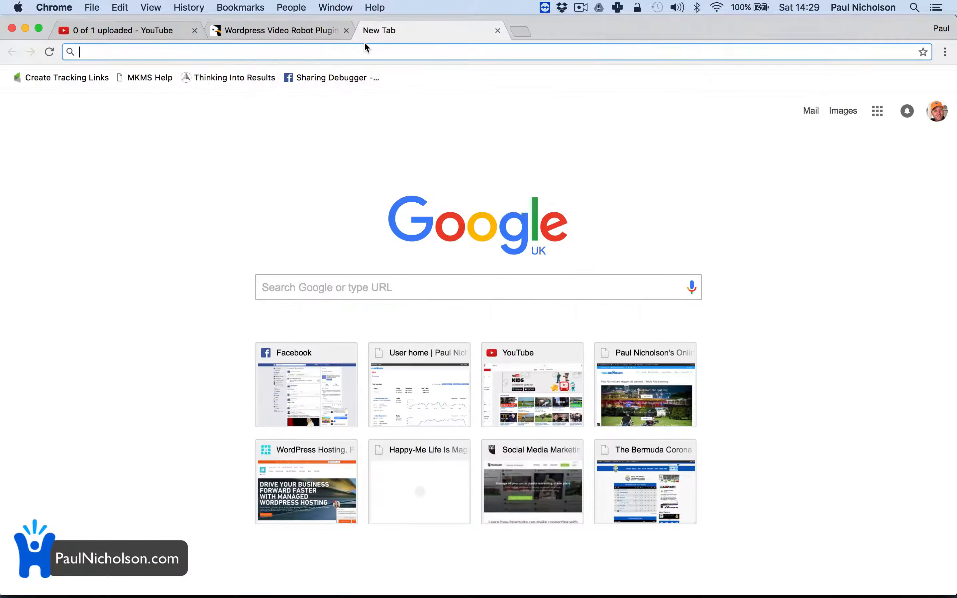
{"action": "type", "text": "yot"}
{"action": "key", "text": "BackSpace"}
{"action": "key", "text": "BackSpace"}
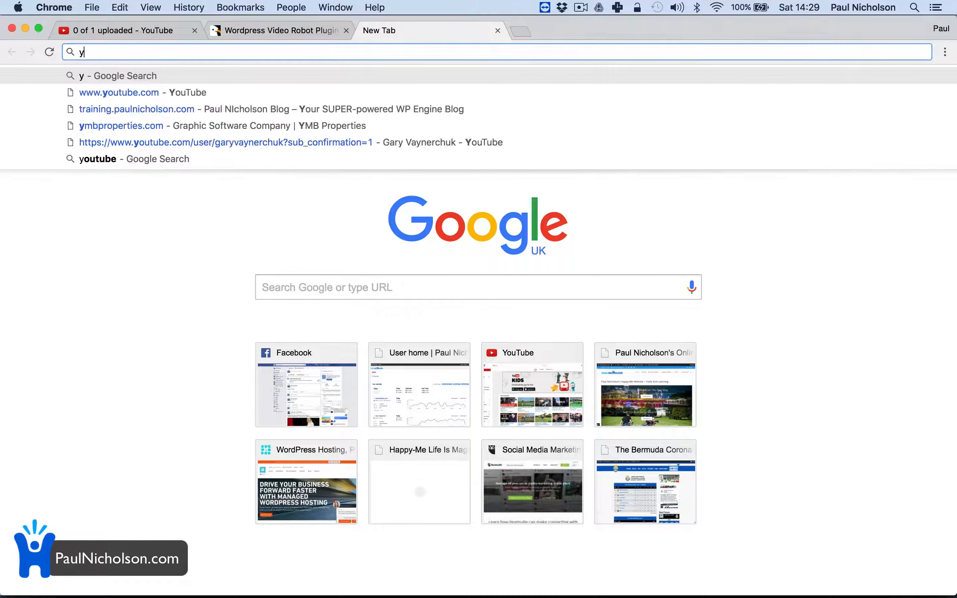
{"action": "type", "text": "outube.com"}
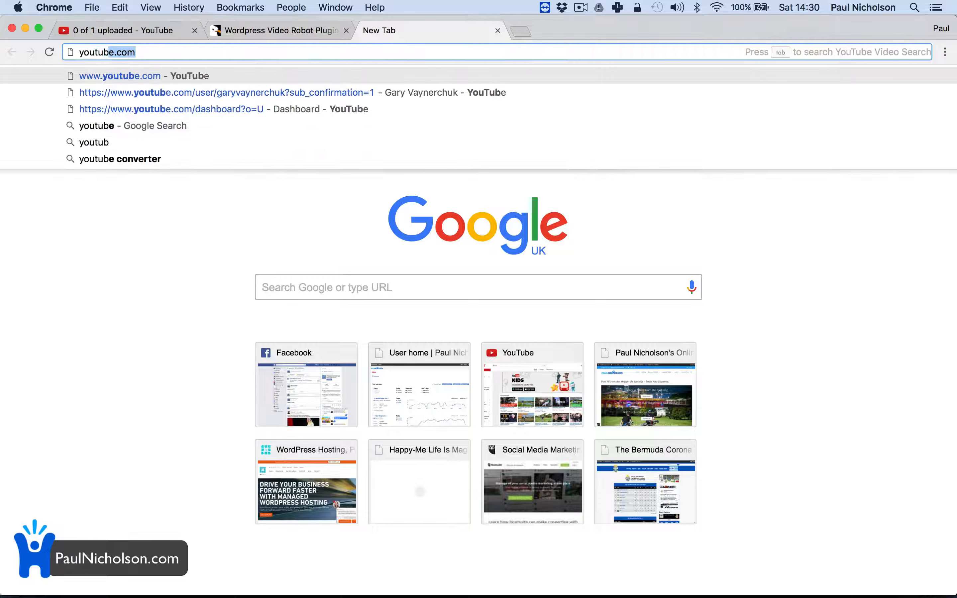
{"action": "key", "text": "Return"}
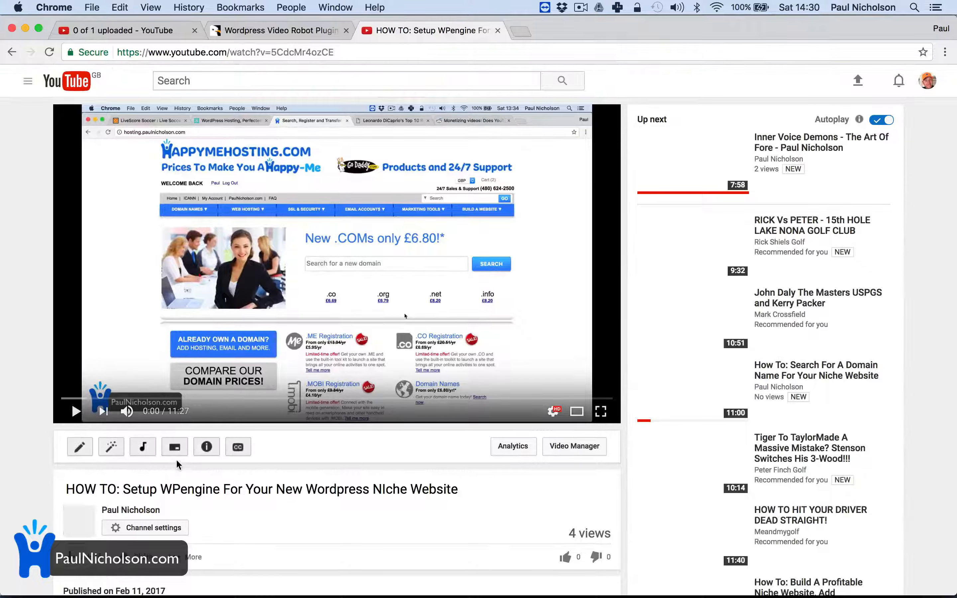
{"action": "scroll", "coordinate": [142, 443], "scroll_direction": "down", "scroll_amount": 4}
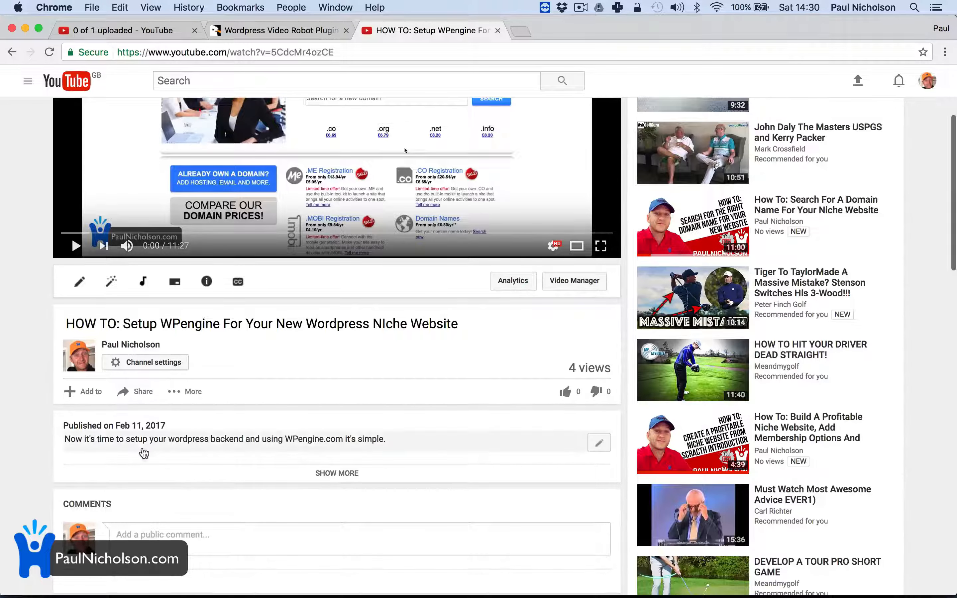
{"action": "left_click", "coordinate": [131, 392]}
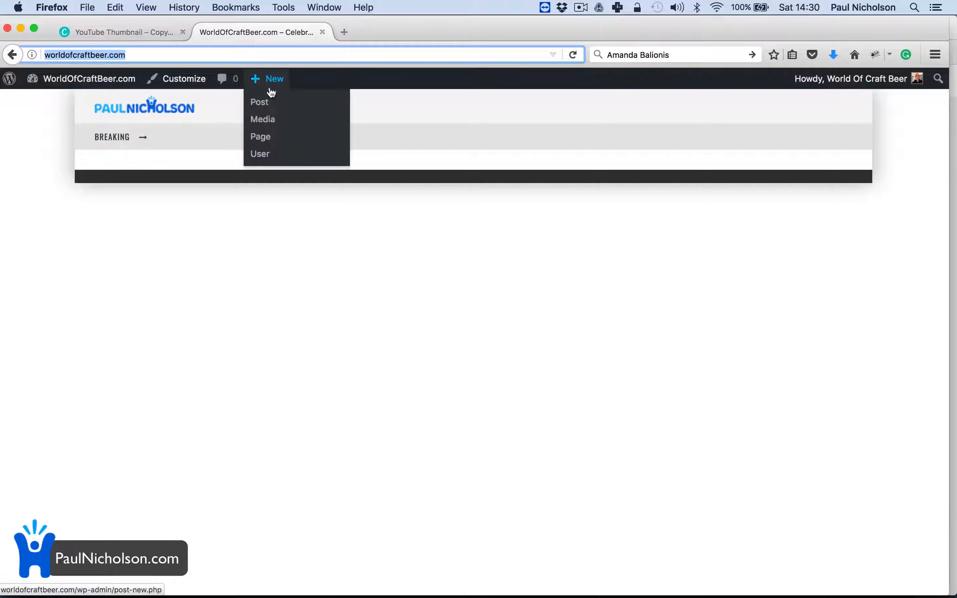
Step: Start a new post titled 'Sharing Test' and paste the YouTube embed code in the Text tab
{"action": "left_click", "coordinate": [273, 102]}
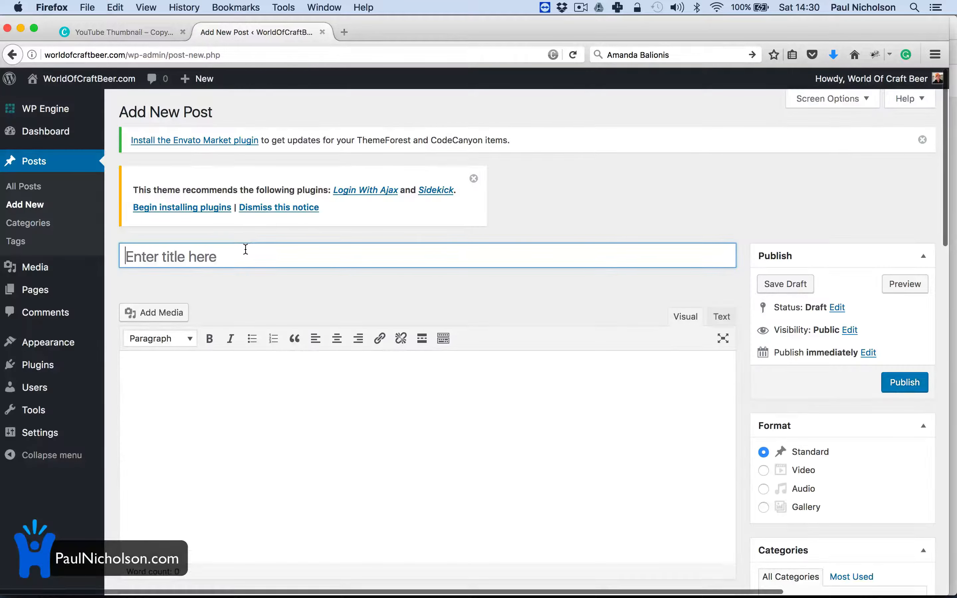
{"action": "left_click", "coordinate": [233, 260]}
{"action": "type", "text": "Sh"}
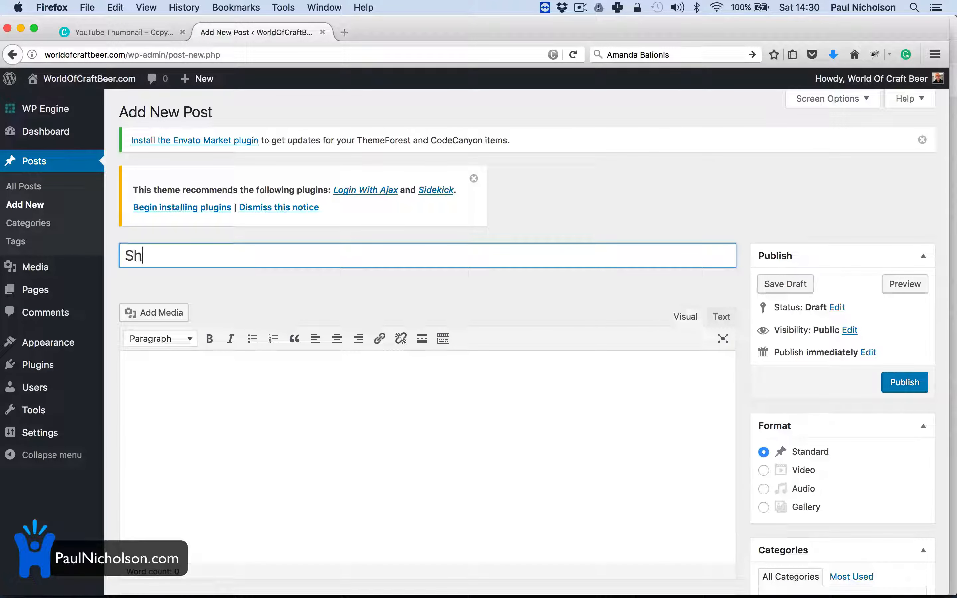
{"action": "type", "text": "aring Test"}
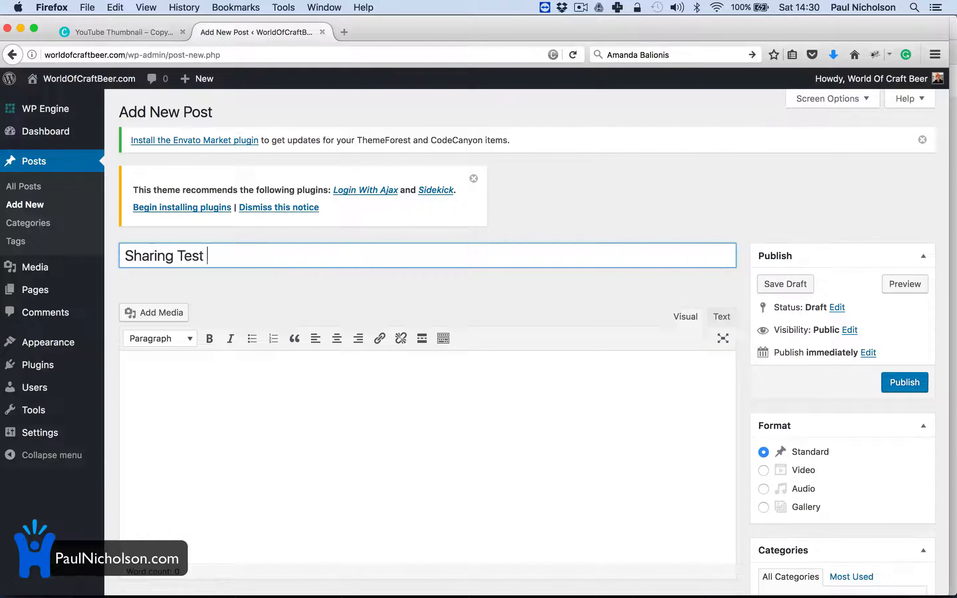
{"action": "left_click", "coordinate": [722, 316]}
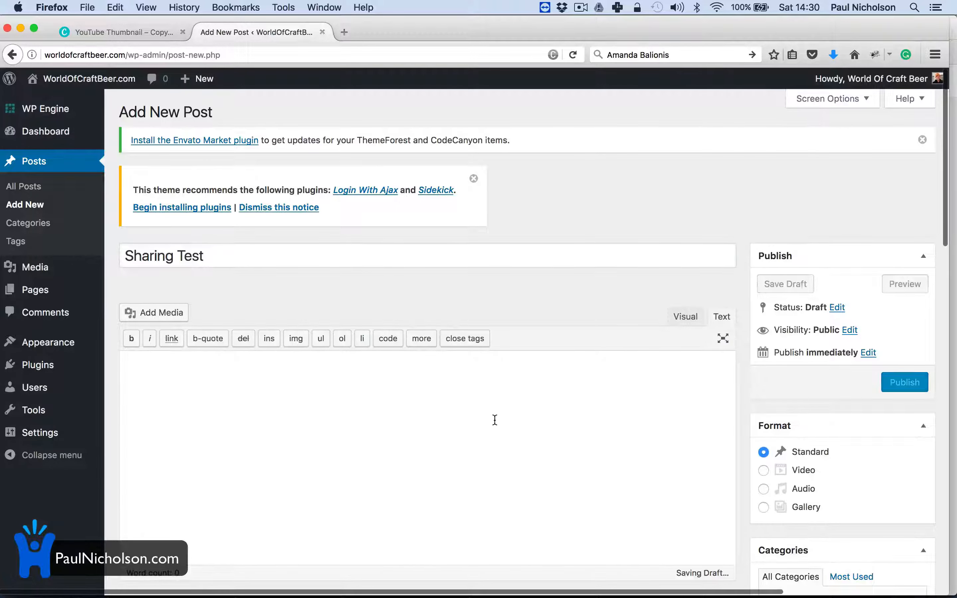
{"action": "type", "text": "<iframe width=\"560\" height=\"315\" src=\"https://www.youtube.com/embed/5CdcMr4ozCE\" frameborder=\"0\" allowfullscreen></iframe>"}
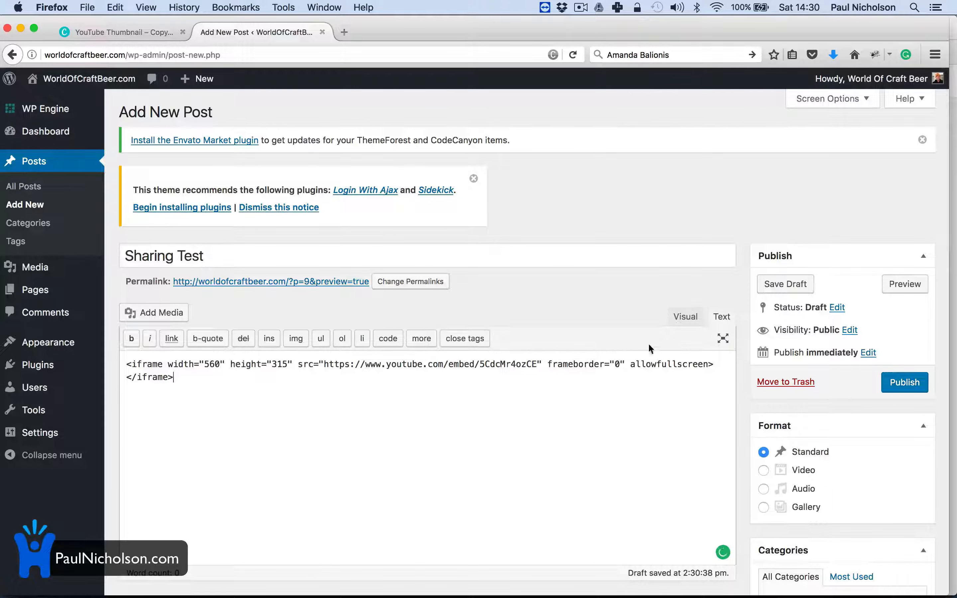
{"action": "left_click", "coordinate": [677, 321]}
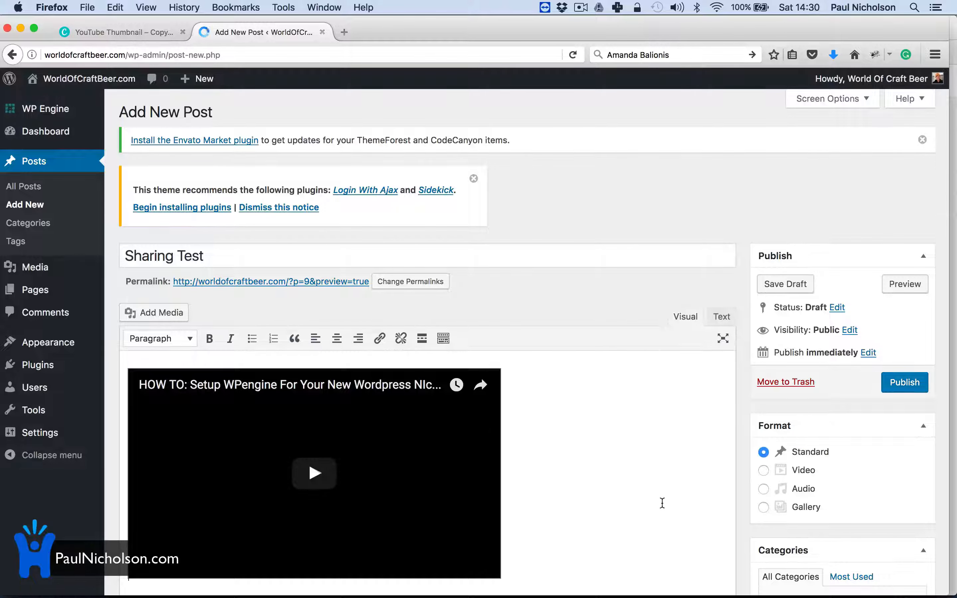
{"action": "scroll", "coordinate": [666, 498], "scroll_direction": "down", "scroll_amount": 5}
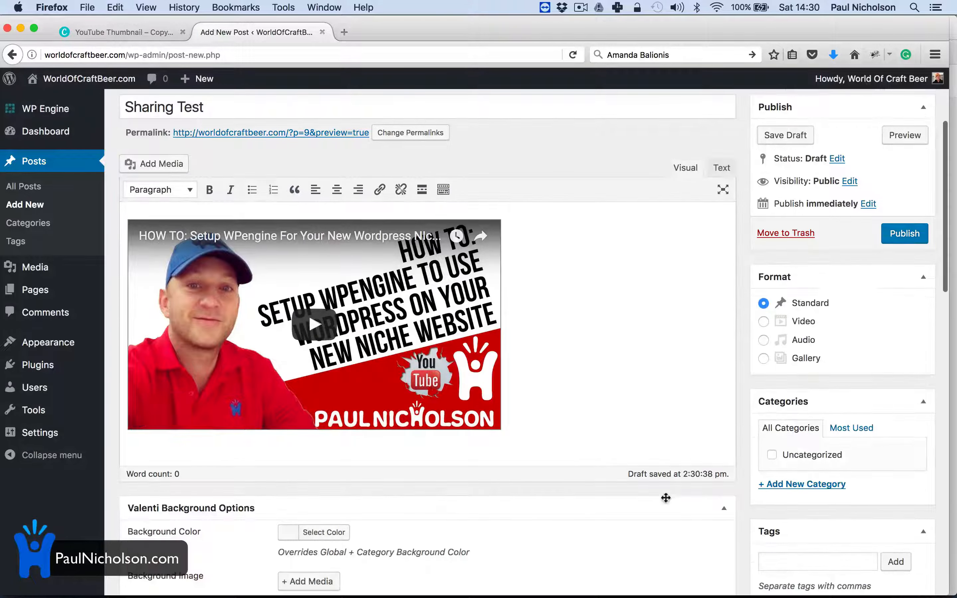
Step: Paste the WPengine video's URL into the post body, then publish and view the post
{"action": "left_click", "coordinate": [477, 582]}
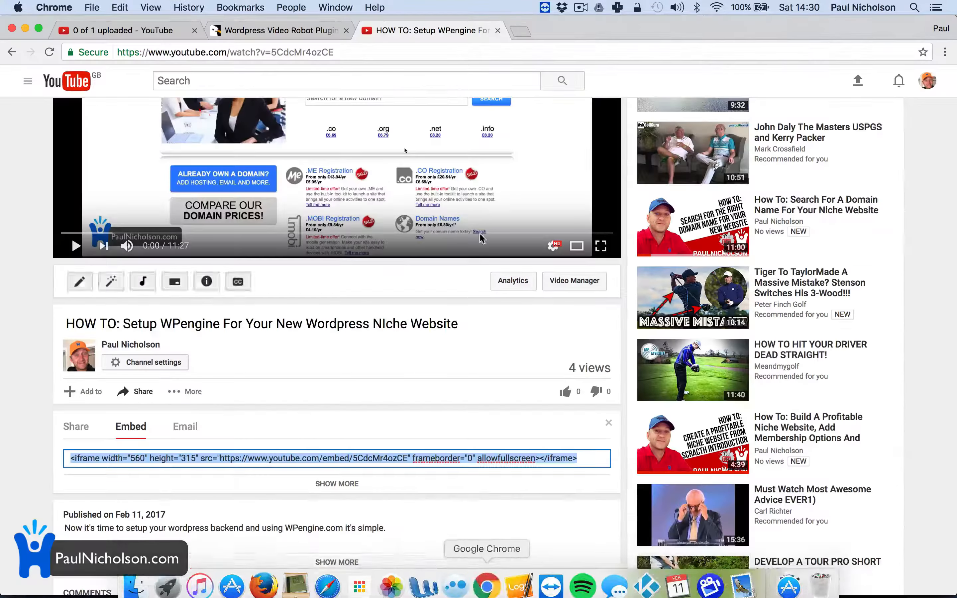
{"action": "left_click", "coordinate": [332, 53]}
{"action": "key", "text": "super+c"}
{"action": "key", "text": "super+Tab"}
{"action": "key", "text": "super+v"}
{"action": "scroll", "coordinate": [629, 366], "scroll_direction": "up", "scroll_amount": 5}
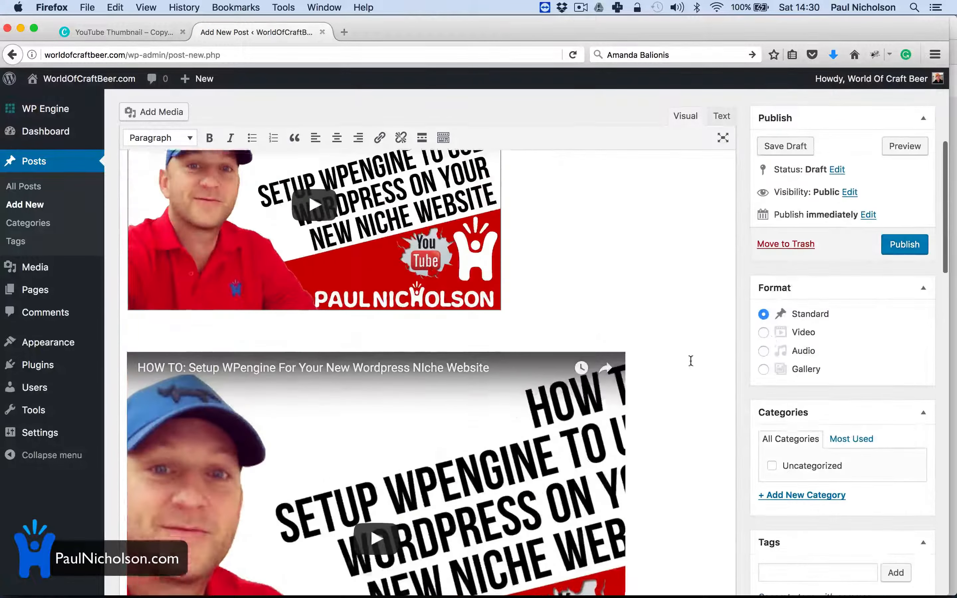
{"action": "left_click", "coordinate": [904, 245]}
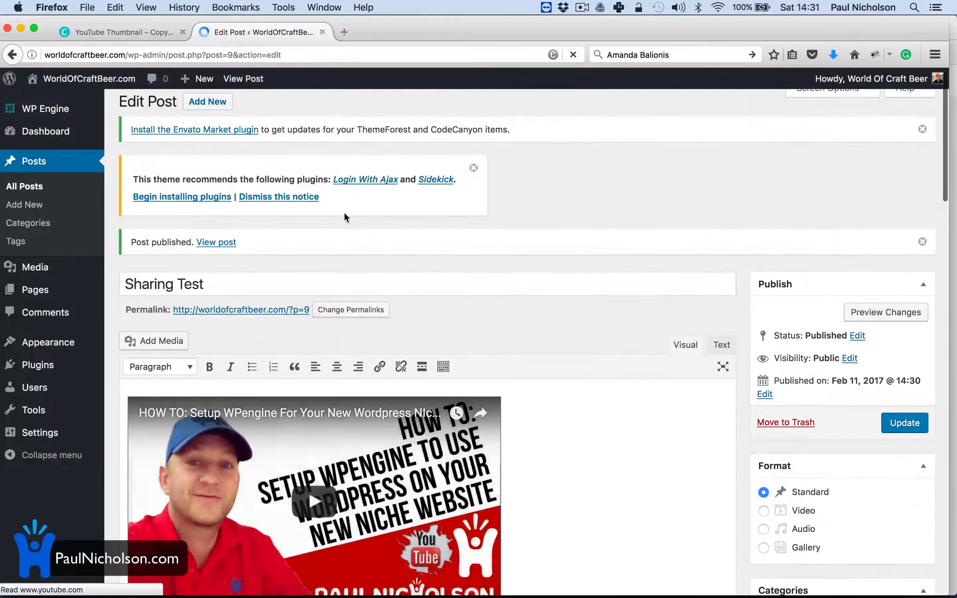
{"action": "left_click", "coordinate": [233, 248]}
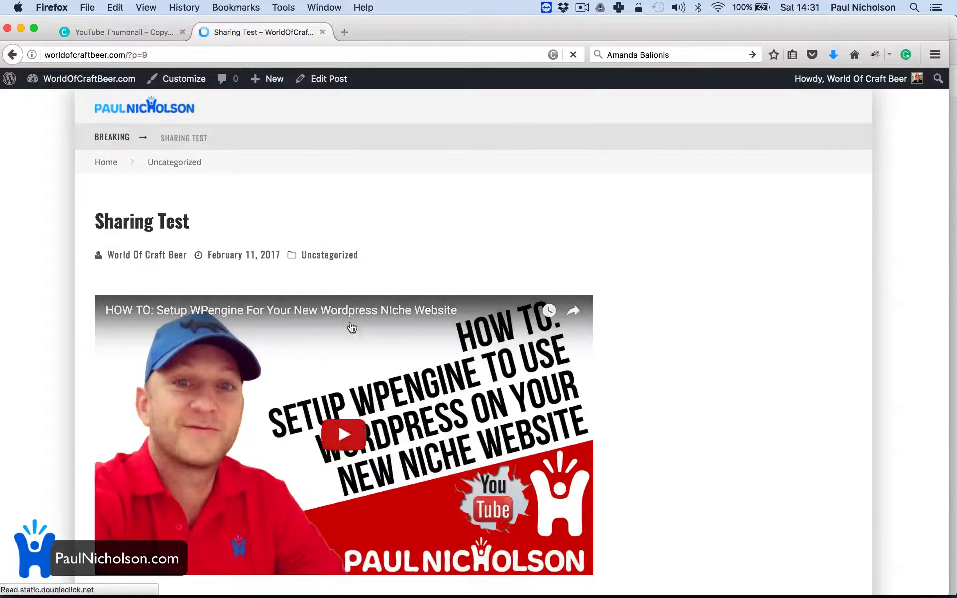
Step: Play and pause both embedded videos on the live Sharing Test post
{"action": "left_click", "coordinate": [323, 439]}
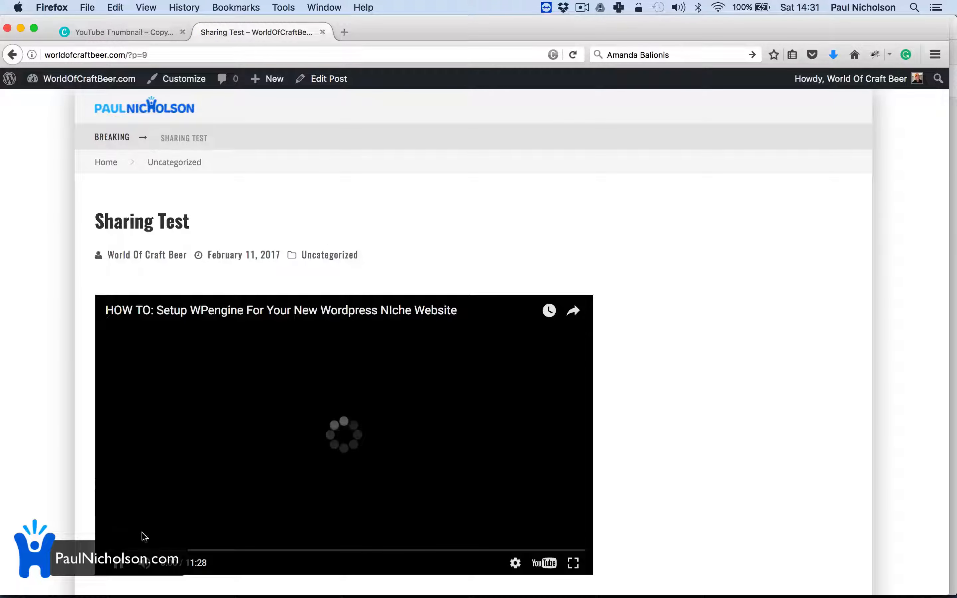
{"action": "left_click", "coordinate": [117, 567]}
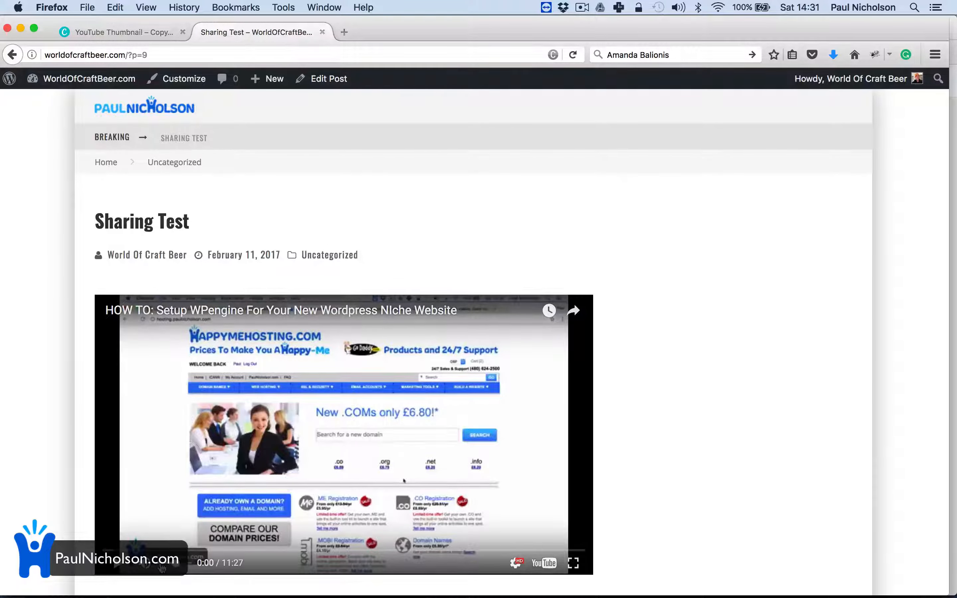
{"action": "scroll", "coordinate": [171, 464], "scroll_direction": "down", "scroll_amount": 10}
{"action": "scroll", "coordinate": [171, 464], "scroll_direction": "down", "scroll_amount": 5}
{"action": "scroll", "coordinate": [171, 464], "scroll_direction": "up", "scroll_amount": 3}
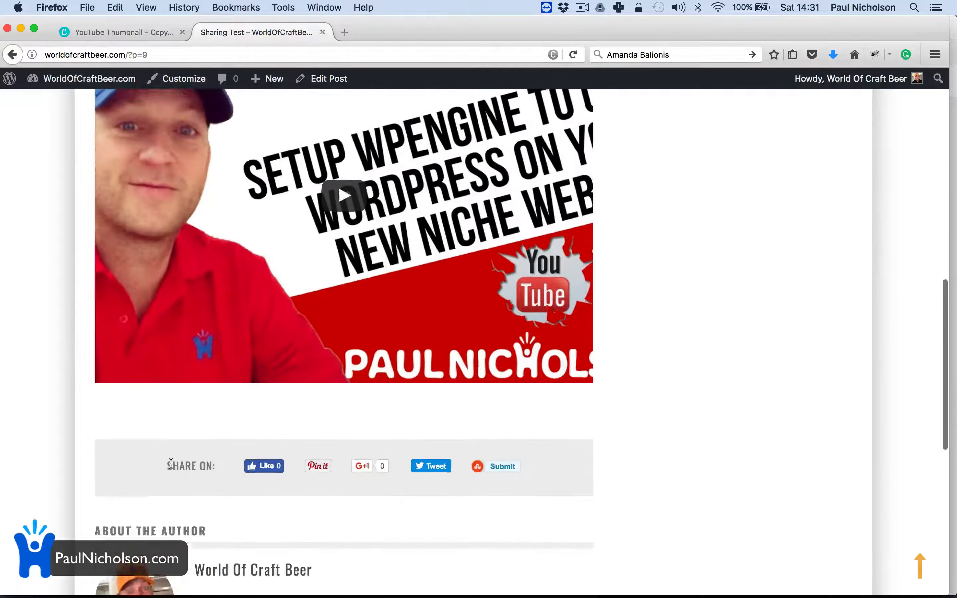
{"action": "left_click", "coordinate": [330, 273]}
{"action": "scroll", "coordinate": [330, 272], "scroll_direction": "up", "scroll_amount": 3}
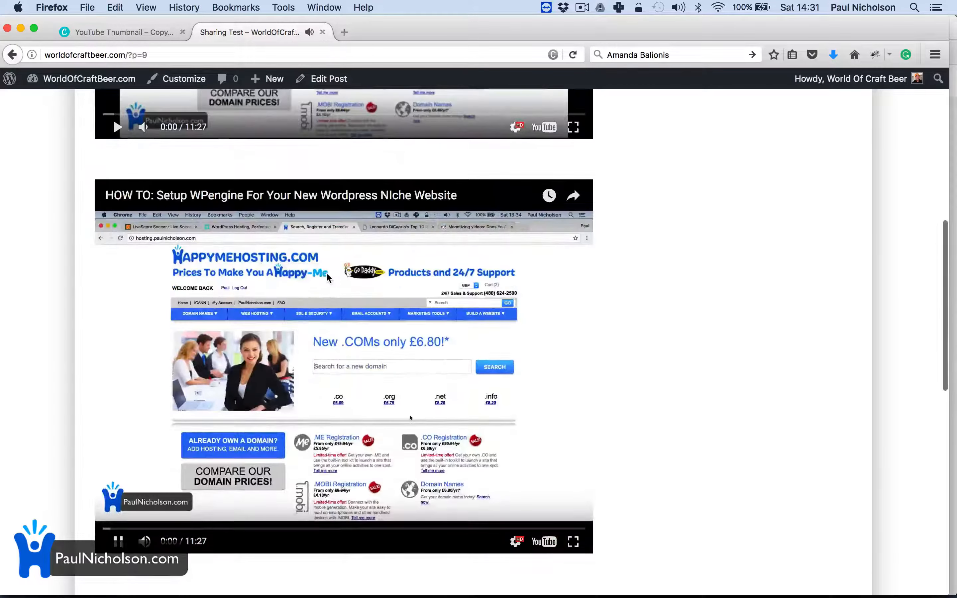
{"action": "left_click", "coordinate": [119, 547]}
{"action": "scroll", "coordinate": [204, 484], "scroll_direction": "up", "scroll_amount": 10}
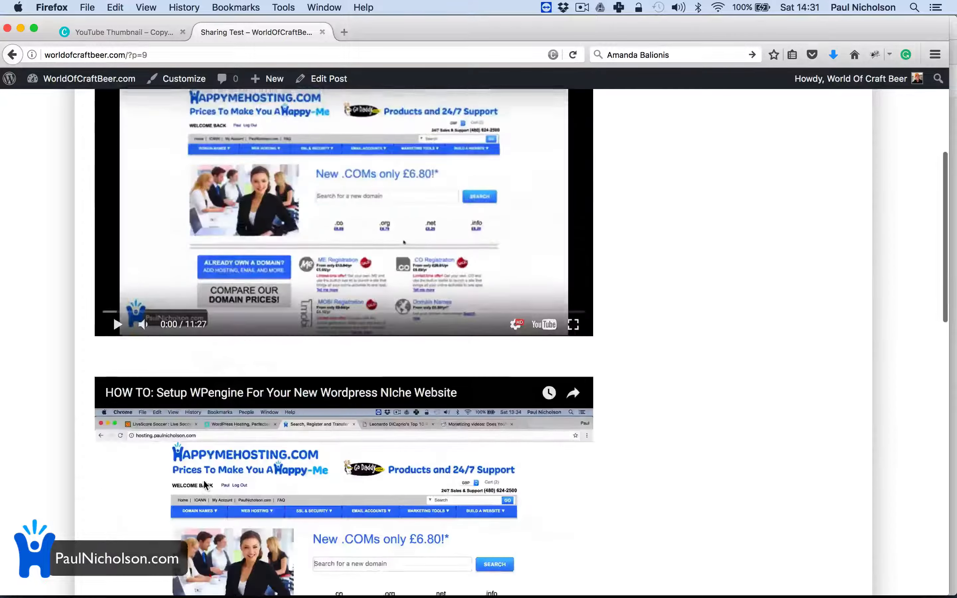
Step: Move the Sharing Test post to the trash and switch back to Chrome
{"action": "left_click", "coordinate": [338, 87]}
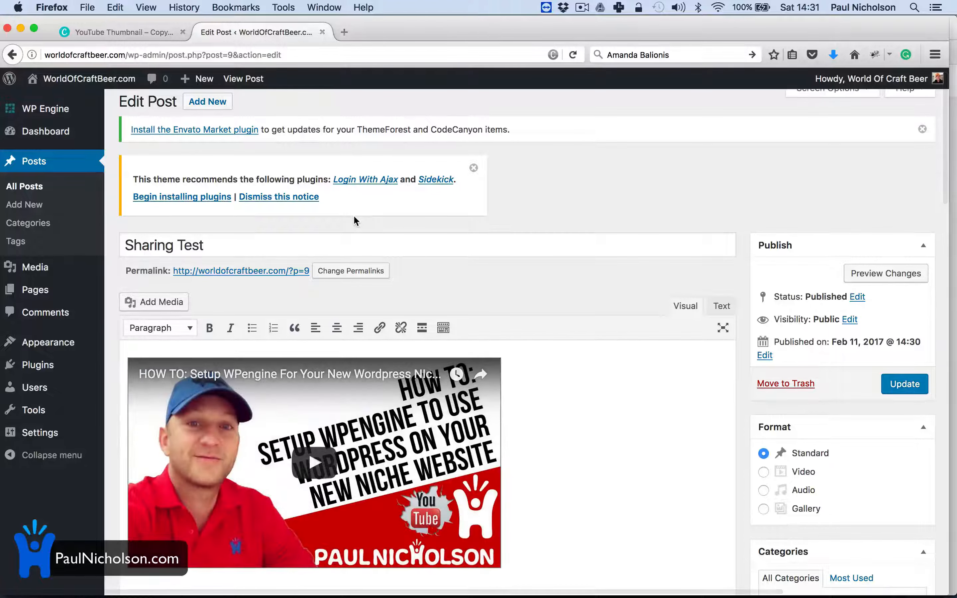
{"action": "left_click", "coordinate": [769, 384]}
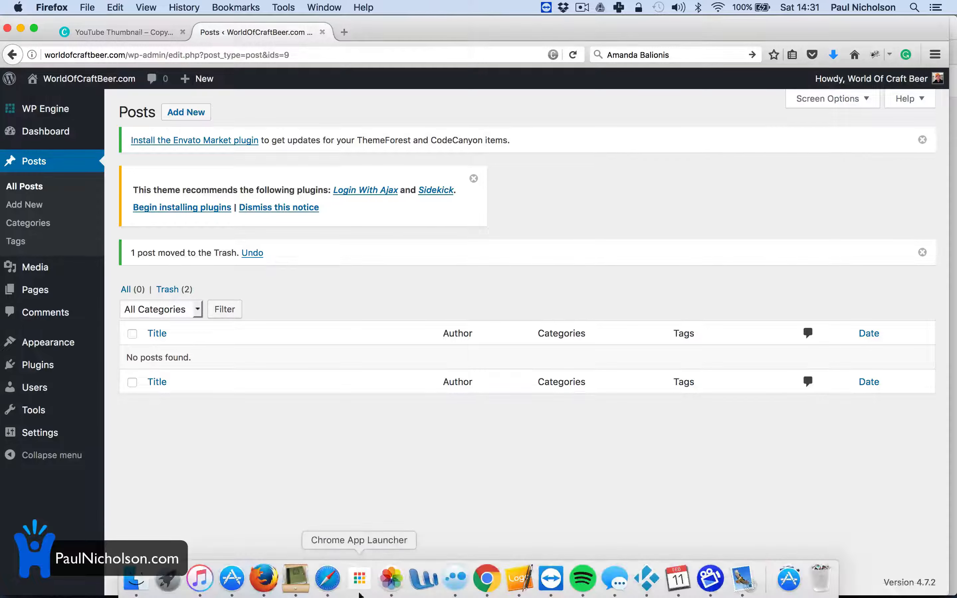
{"action": "left_click", "coordinate": [488, 579]}
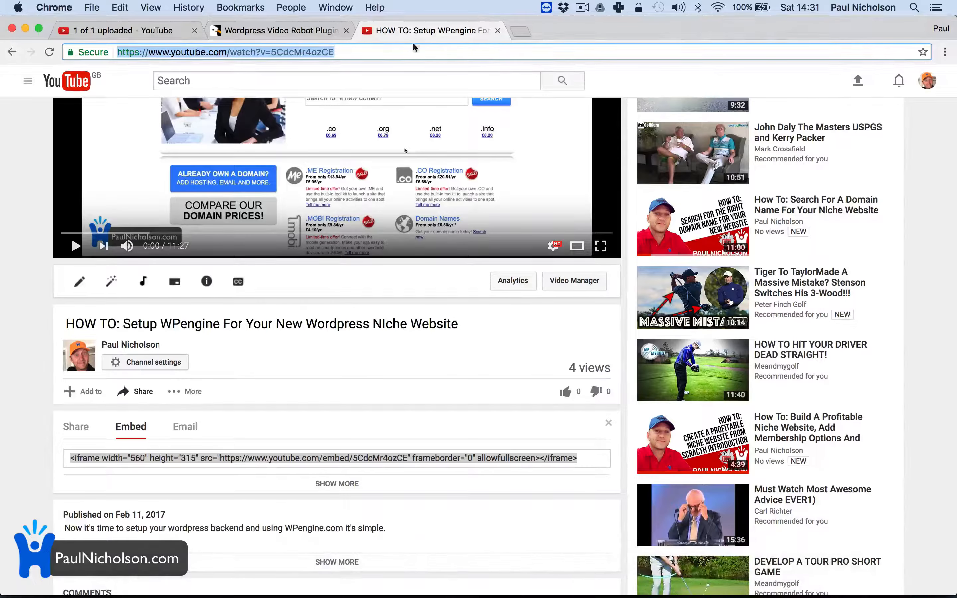
Step: Return to the Wordpress Video Robot Plugin page on CodeCanyon and view its reviews
{"action": "left_click", "coordinate": [304, 31]}
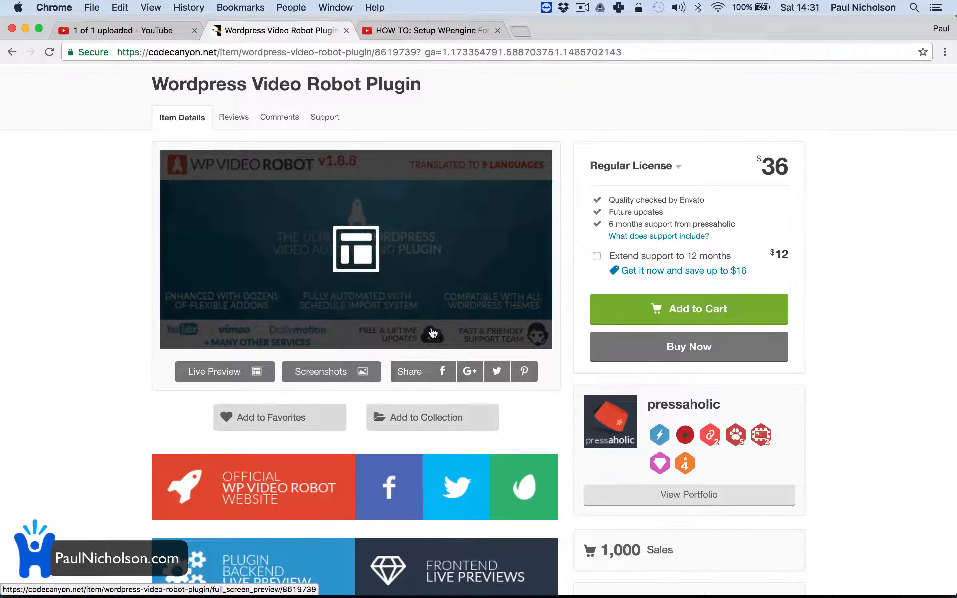
{"action": "scroll", "coordinate": [465, 420], "scroll_direction": "up", "scroll_amount": 3}
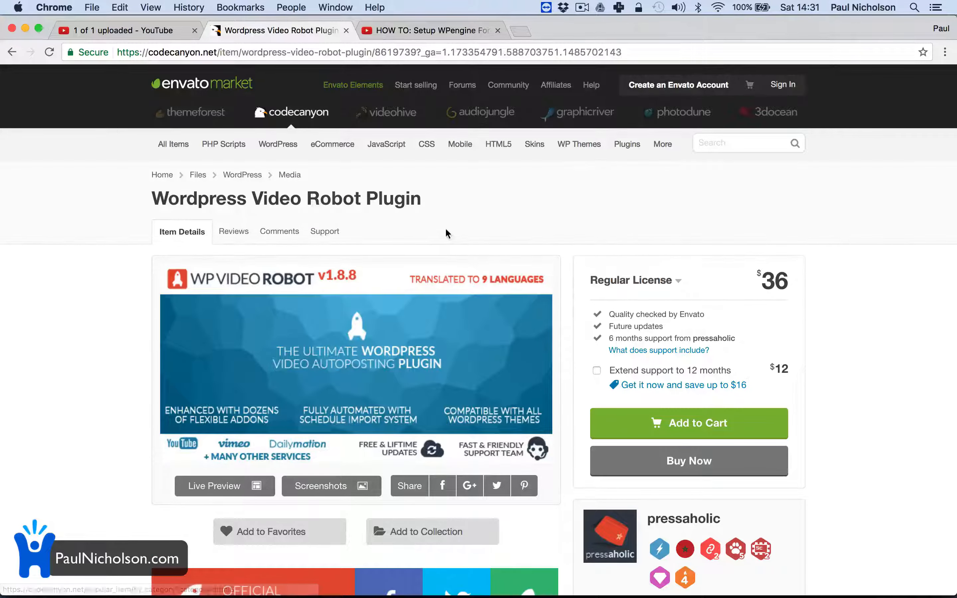
{"action": "left_click", "coordinate": [234, 231]}
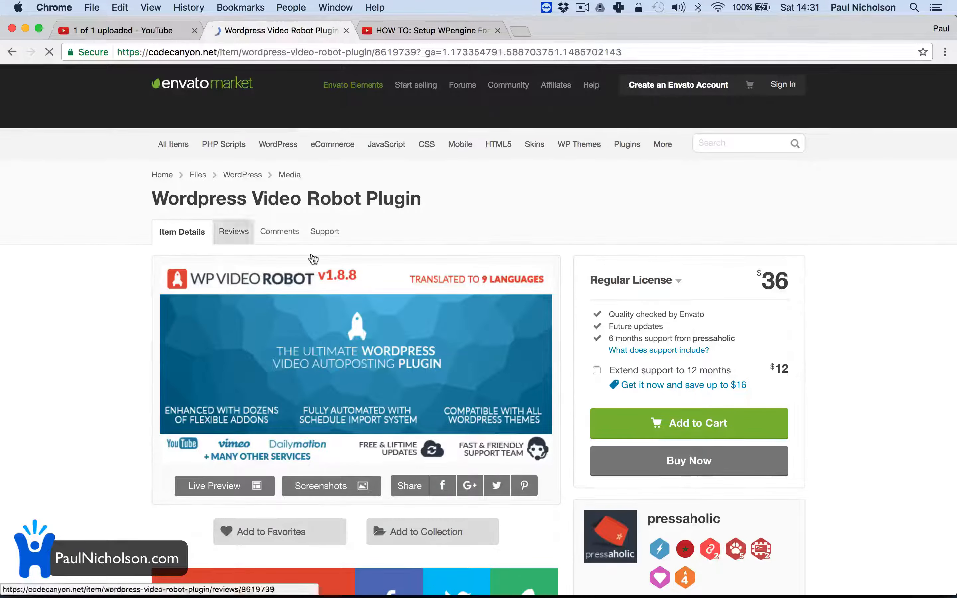
Step: Sign in to the Envato account with the autofilled login and open Downloads
{"action": "left_click", "coordinate": [783, 85]}
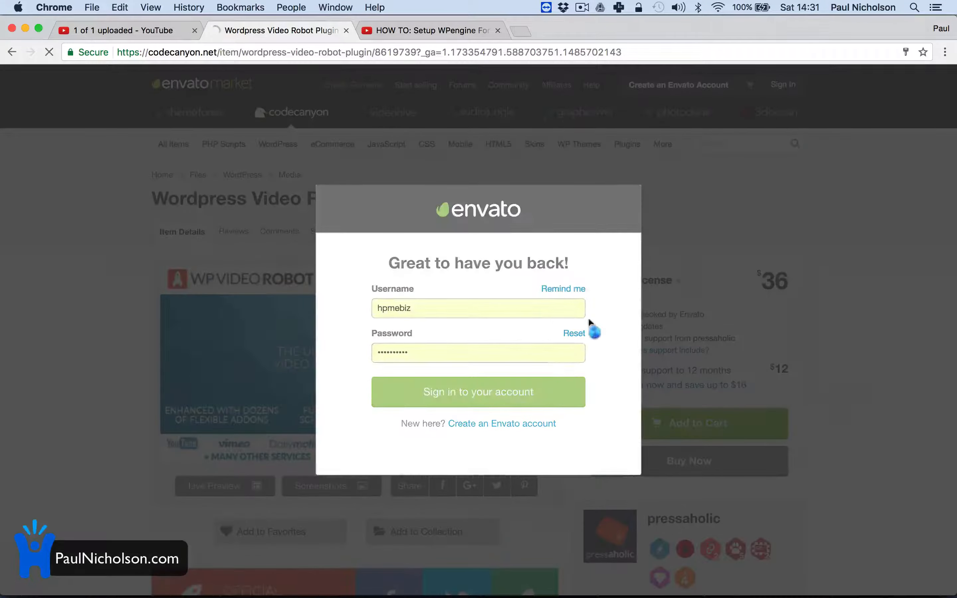
{"action": "left_click", "coordinate": [484, 392]}
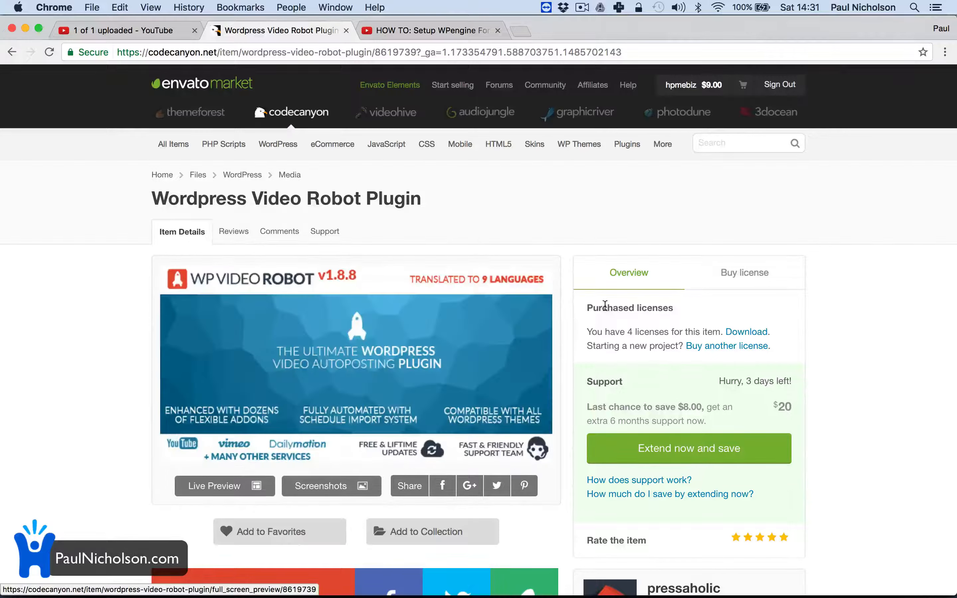
{"action": "mouse_move", "coordinate": [681, 85]}
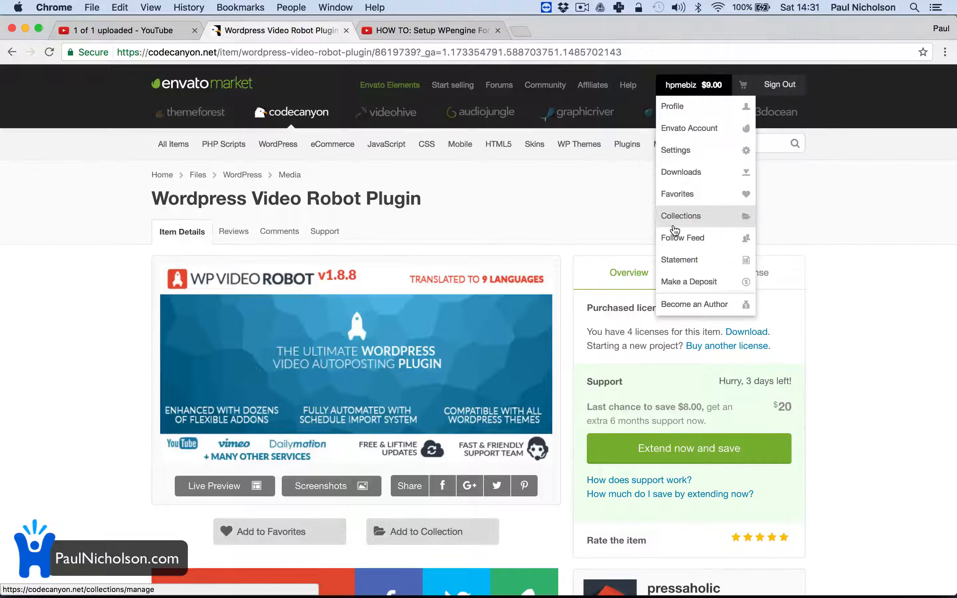
{"action": "left_click", "coordinate": [681, 172]}
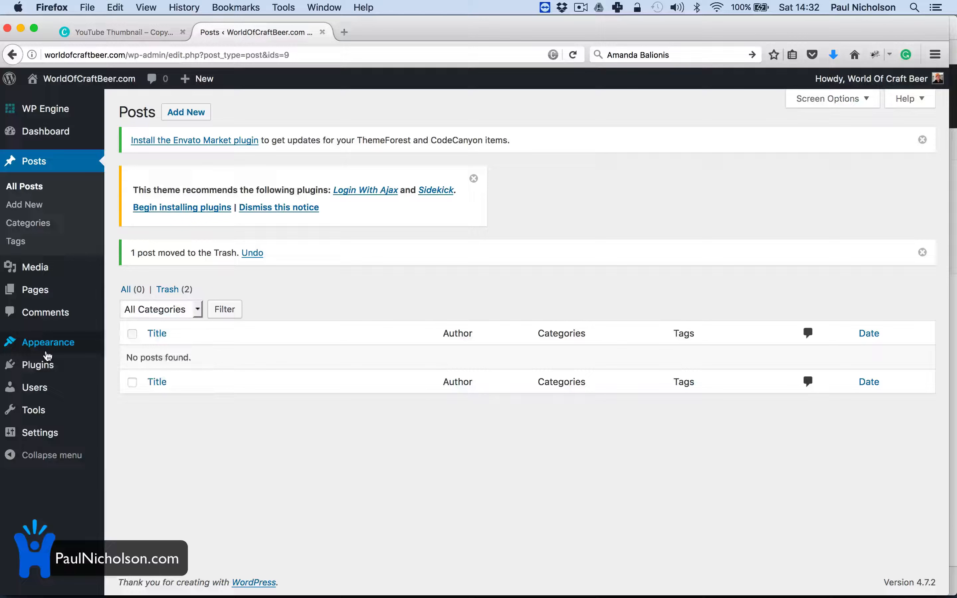
Step: Dismiss the theme's plugin notice and bring up the Add New upload plugin form
{"action": "left_click", "coordinate": [119, 367]}
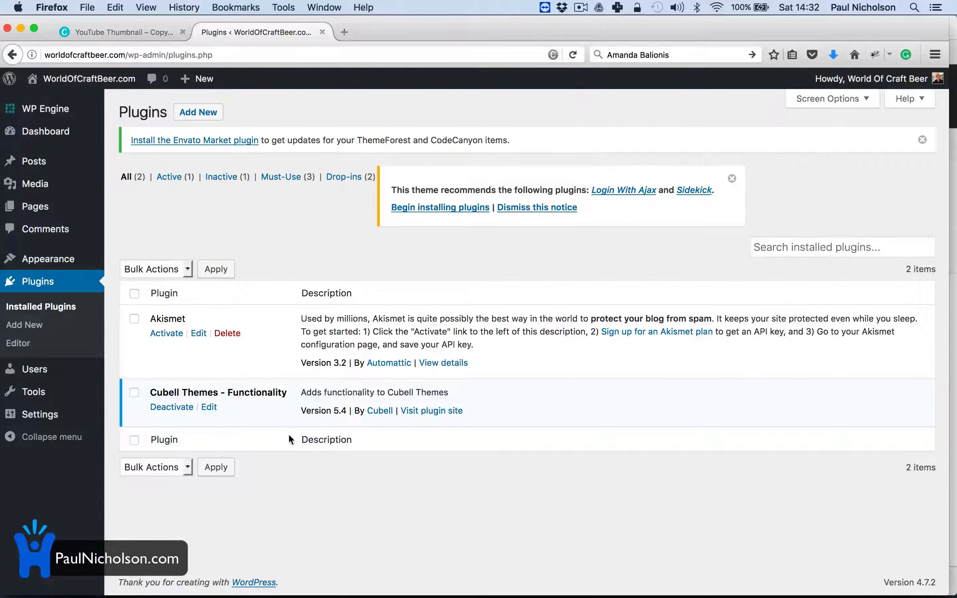
{"action": "left_click", "coordinate": [732, 179]}
{"action": "left_click", "coordinate": [198, 112]}
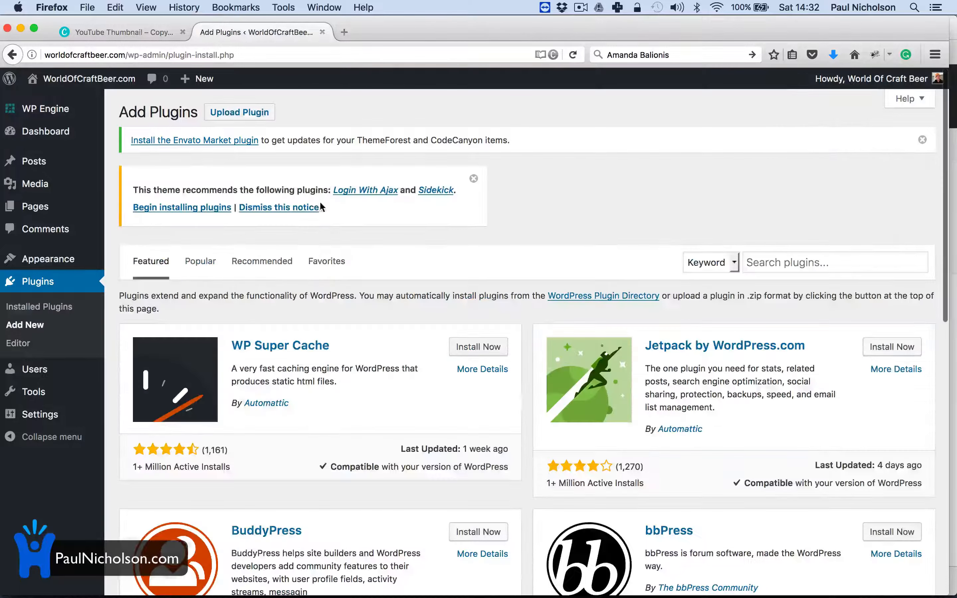
{"action": "left_click", "coordinate": [239, 116]}
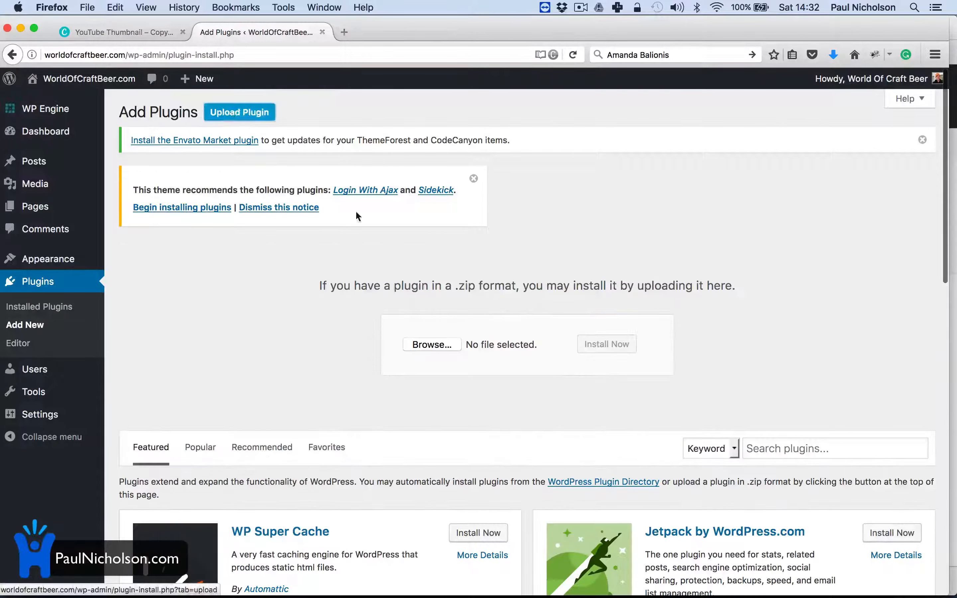
Step: Install the codecanyon Video Robot zip from Downloads and activate the plugin
{"action": "left_click", "coordinate": [416, 345]}
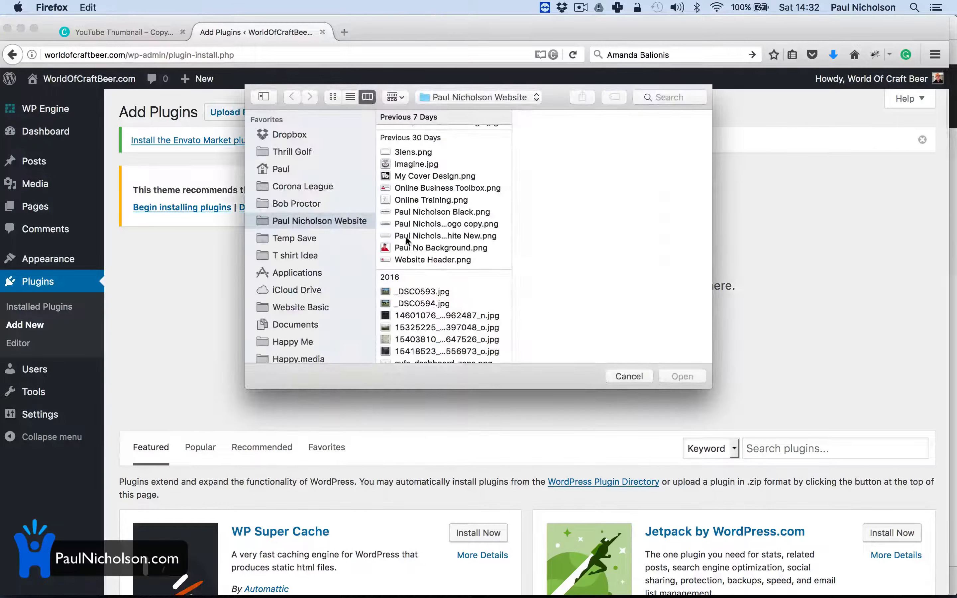
{"action": "scroll", "coordinate": [317, 275], "scroll_direction": "down", "scroll_amount": 3}
{"action": "scroll", "coordinate": [315, 275], "scroll_direction": "down", "scroll_amount": 8}
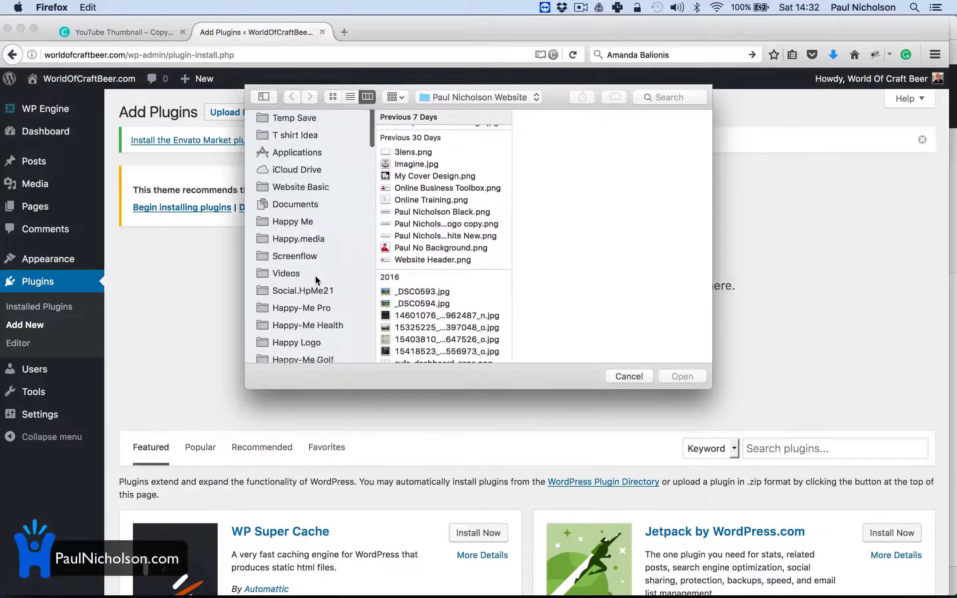
{"action": "left_click", "coordinate": [306, 290]}
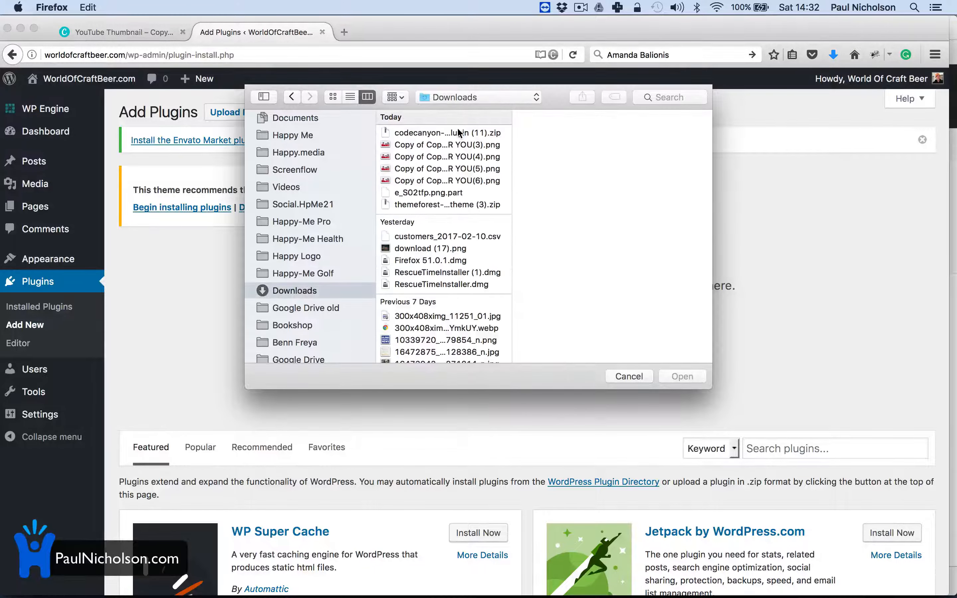
{"action": "left_click", "coordinate": [445, 133]}
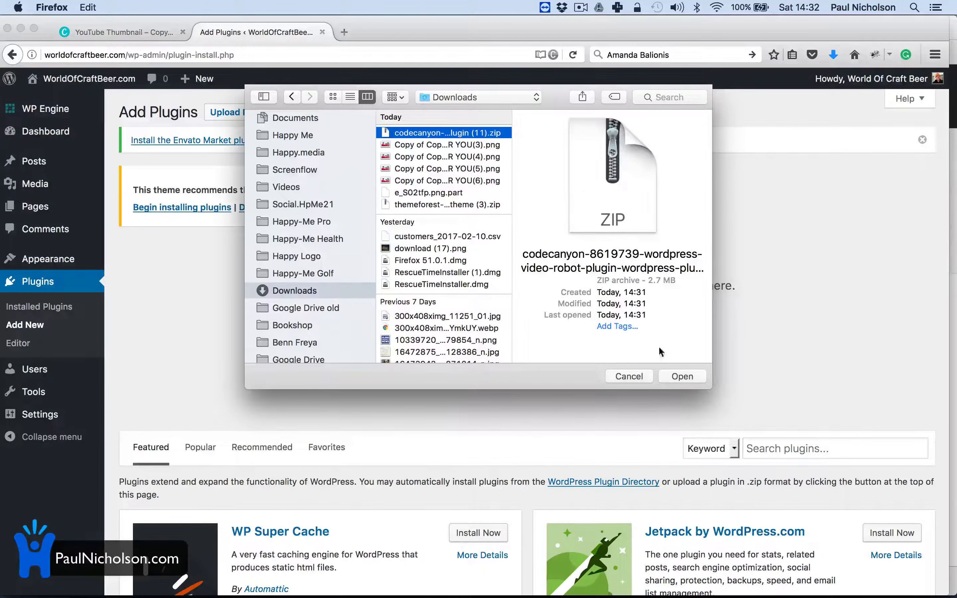
{"action": "left_click", "coordinate": [681, 376]}
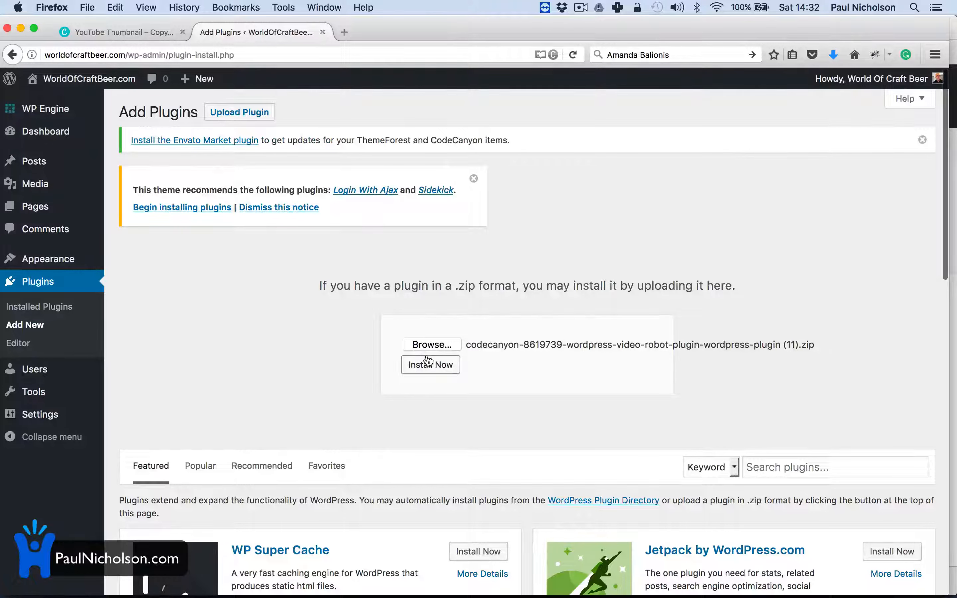
{"action": "left_click", "coordinate": [426, 370]}
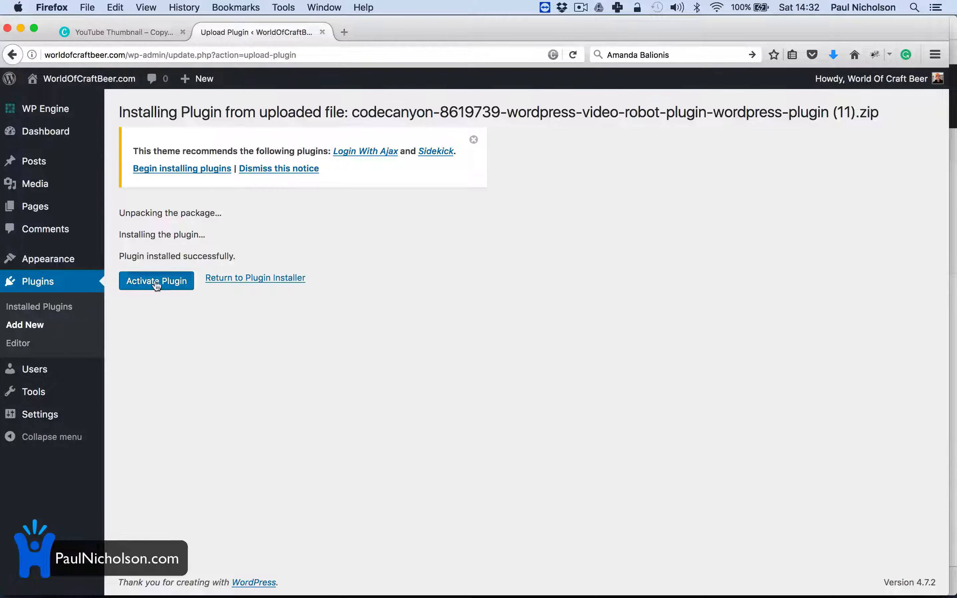
{"action": "left_click", "coordinate": [157, 282]}
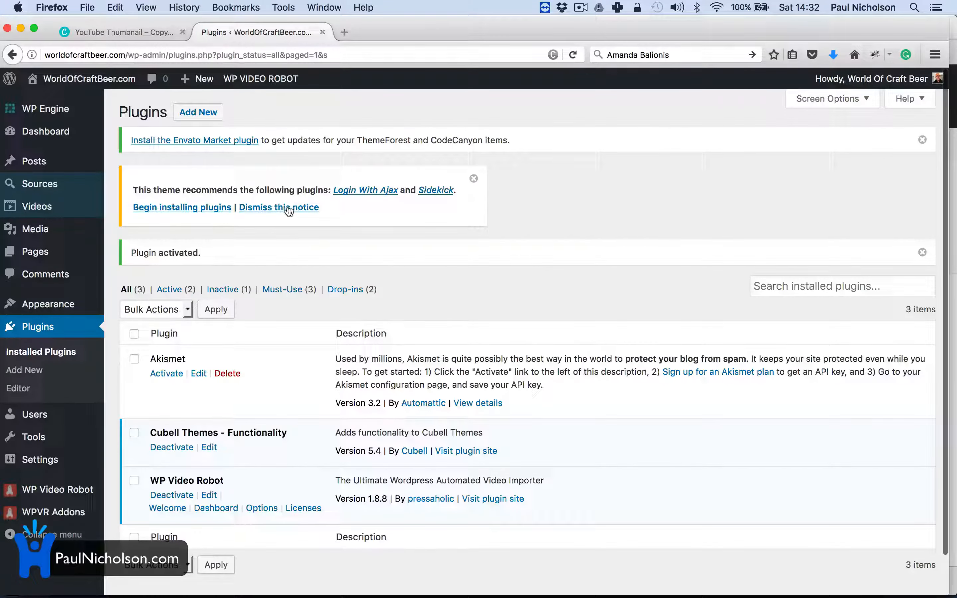
{"action": "left_click", "coordinate": [288, 208]}
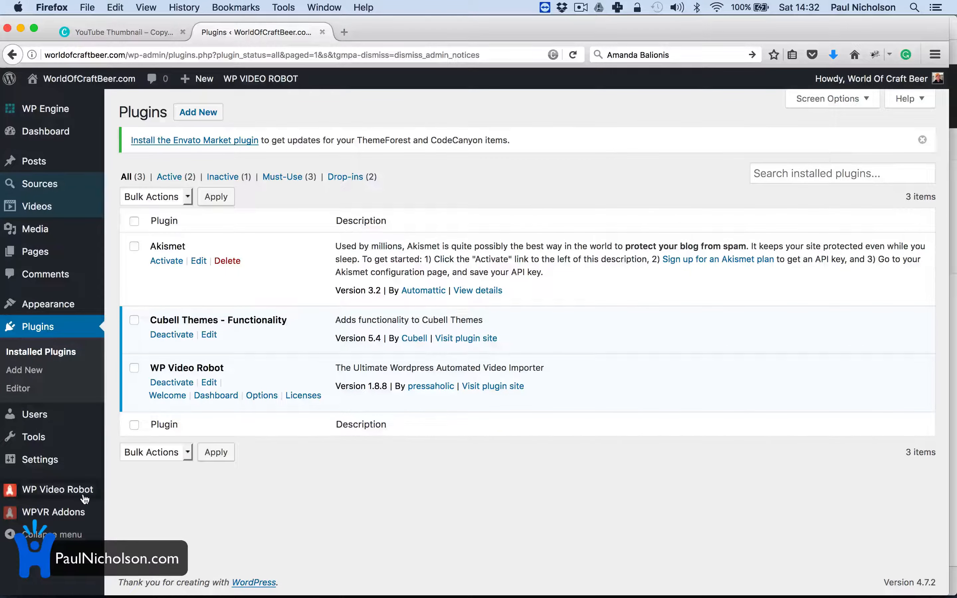
Step: Open the WP Video Robot dashboard and enter the account e-mail in Your Email
{"action": "left_click", "coordinate": [72, 502]}
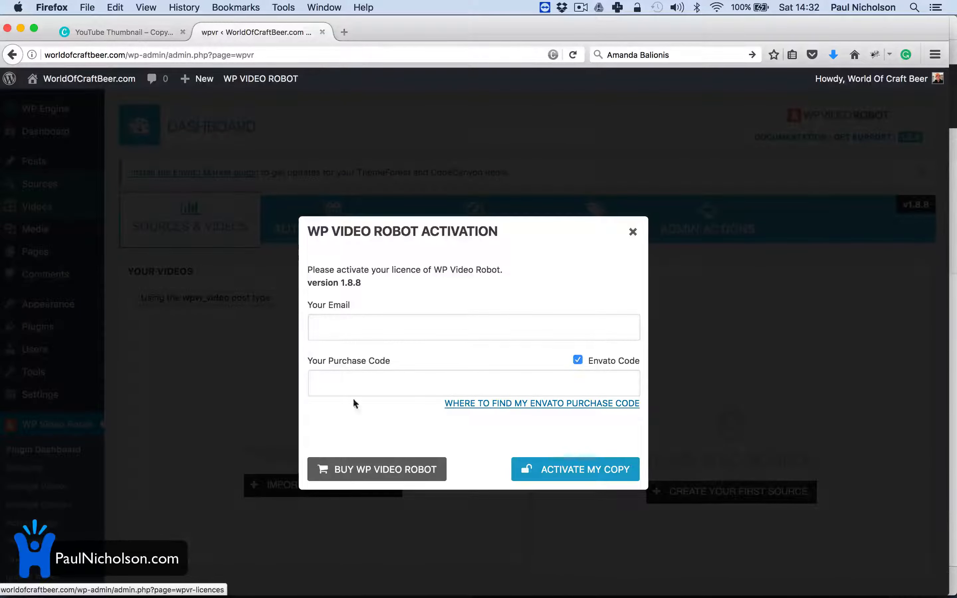
{"action": "left_click", "coordinate": [373, 319]}
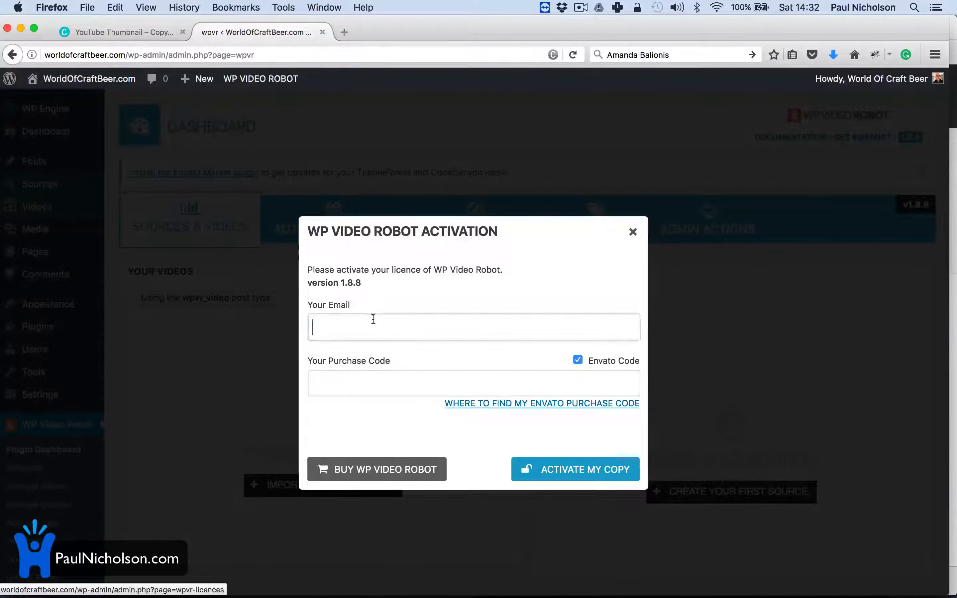
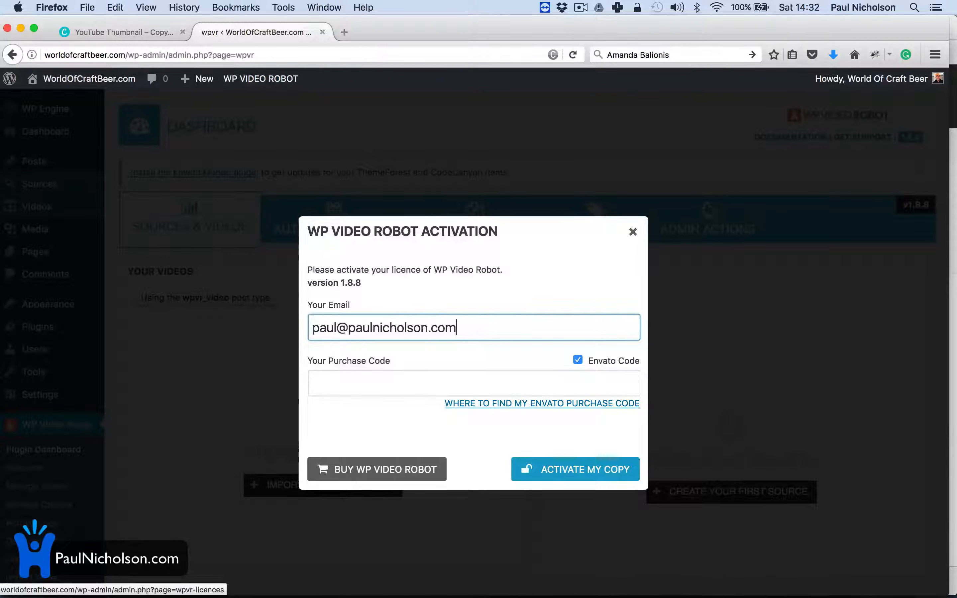
{"action": "key", "text": "Tab"}
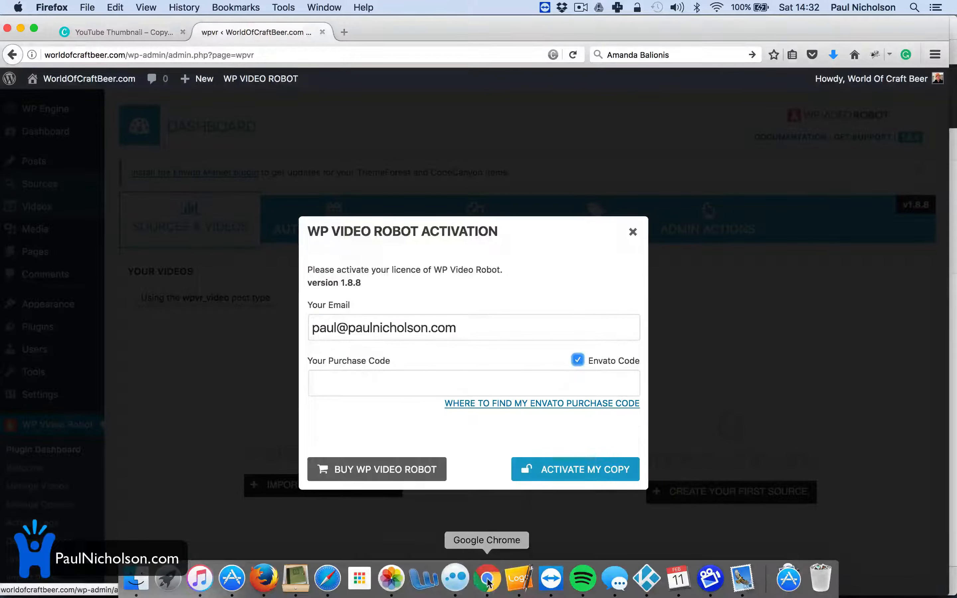
Step: Download the Video Robot licence certificate and purchase code PDF from CodeCanyon Downloads
{"action": "left_click", "coordinate": [457, 587]}
{"action": "scroll", "coordinate": [616, 341], "scroll_direction": "down", "scroll_amount": 10}
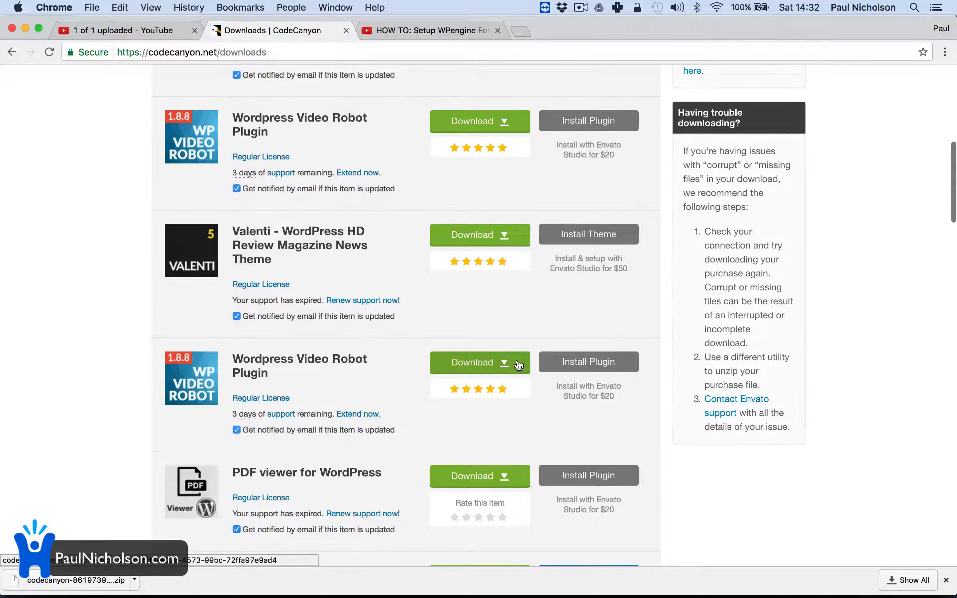
{"action": "left_click", "coordinate": [515, 364]}
{"action": "left_click", "coordinate": [512, 430]}
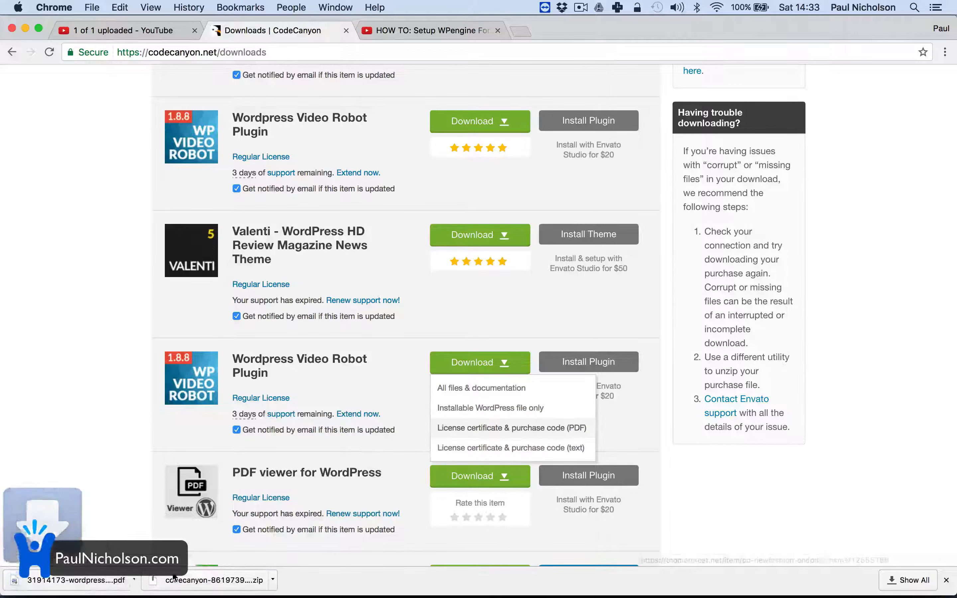
Step: Select the item purchase code in the certificate PDF, then focus the WordPress purchase code field
{"action": "left_click", "coordinate": [109, 580]}
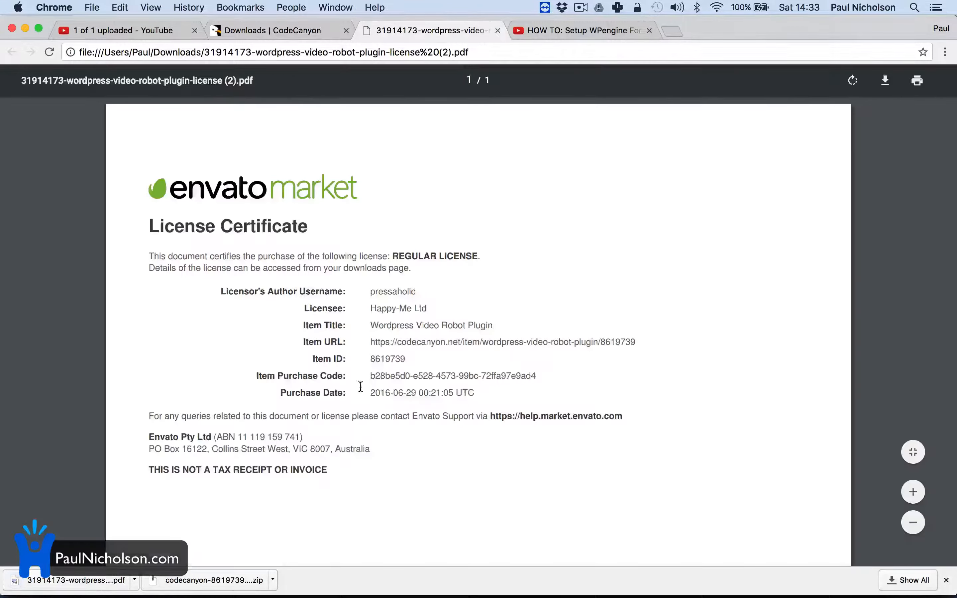
{"action": "left_click_drag", "start_coordinate": [368, 369], "coordinate": [571, 378]}
{"action": "key", "text": "super+c"}
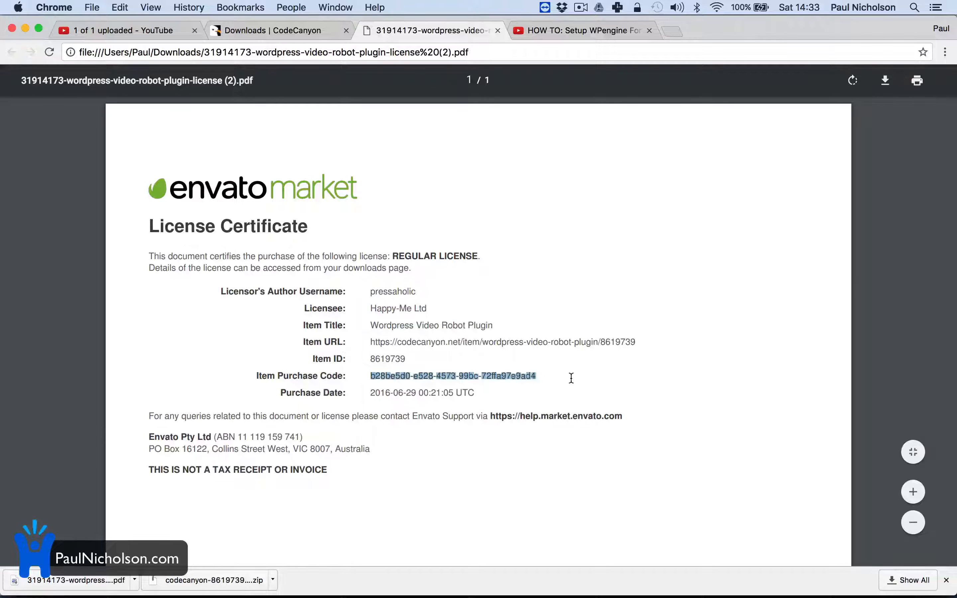
{"action": "mouse_move", "coordinate": [455, 596]}
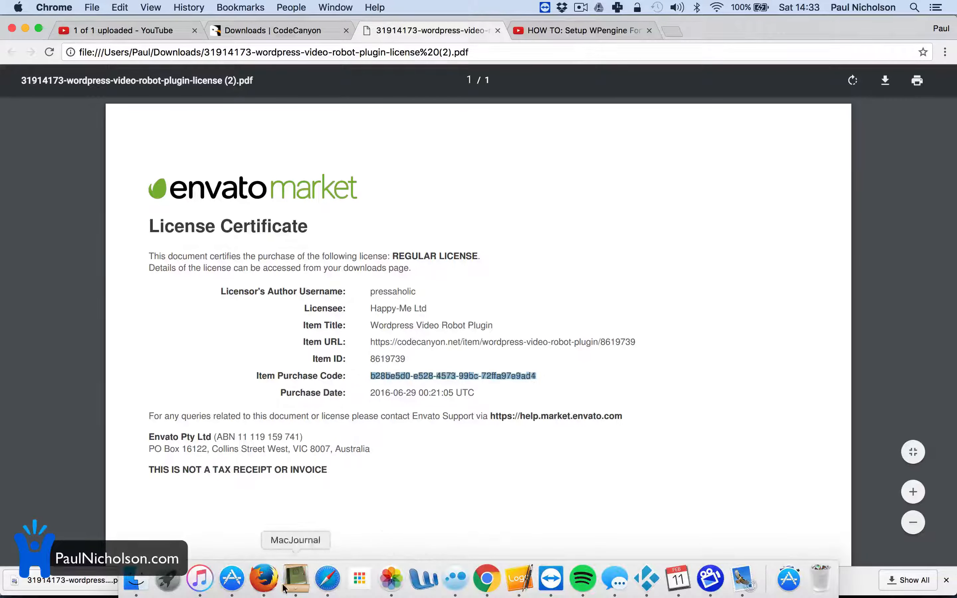
{"action": "left_click", "coordinate": [265, 579]}
{"action": "left_click", "coordinate": [388, 383]}
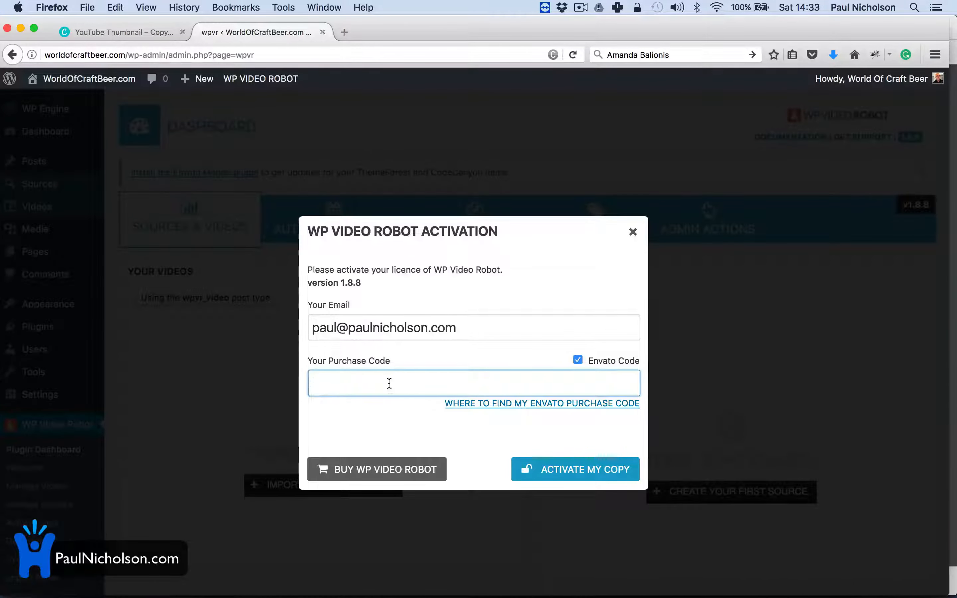
Step: Paste the purchase code, confirm ACTIVATE MY COPY, and go to WP Video Robot's Manage Options
{"action": "key", "text": "super+v"}
{"action": "left_click", "coordinate": [543, 466]}
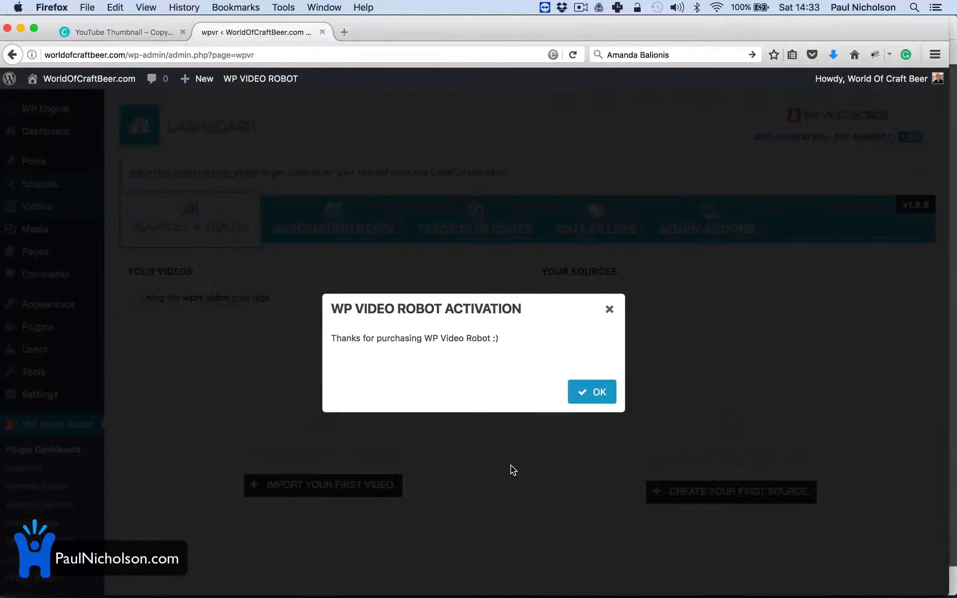
{"action": "left_click", "coordinate": [592, 392]}
{"action": "scroll", "coordinate": [235, 403], "scroll_direction": "down", "scroll_amount": 5}
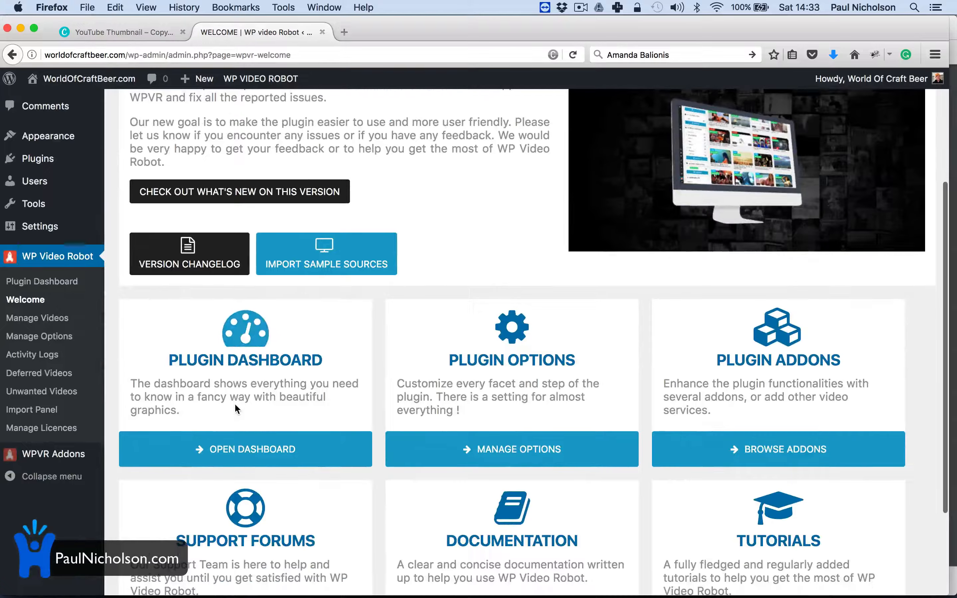
{"action": "left_click", "coordinate": [39, 336]}
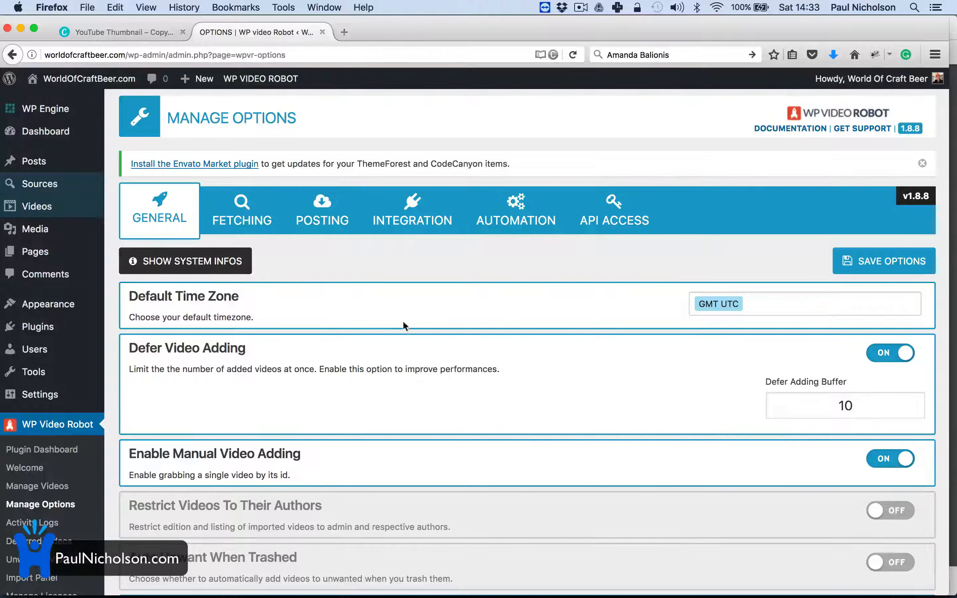
Step: In the Fetching options, change Default Wanted Videos from 3 to 99
{"action": "scroll", "coordinate": [528, 378], "scroll_direction": "down", "scroll_amount": 5}
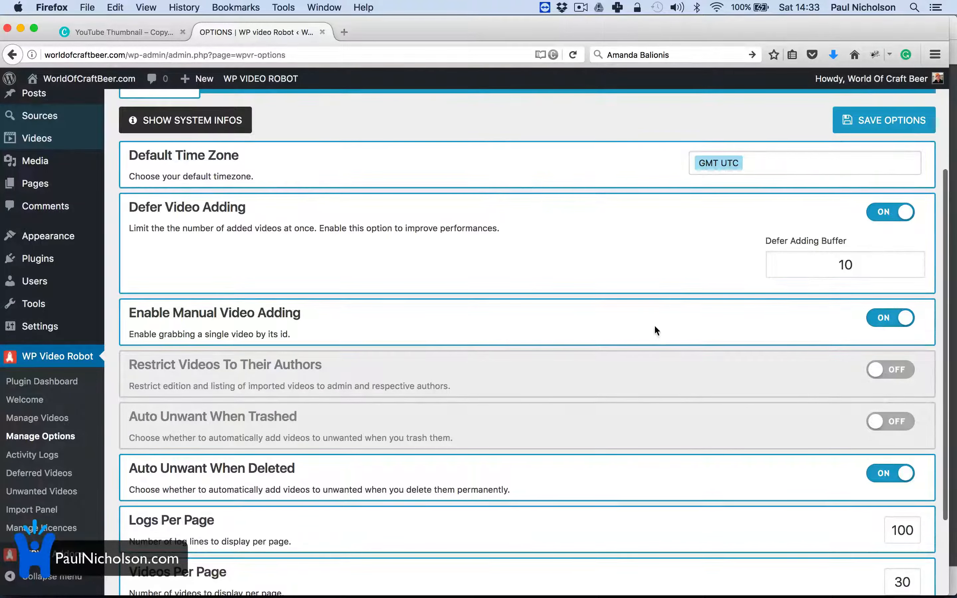
{"action": "scroll", "coordinate": [655, 325], "scroll_direction": "down", "scroll_amount": 3}
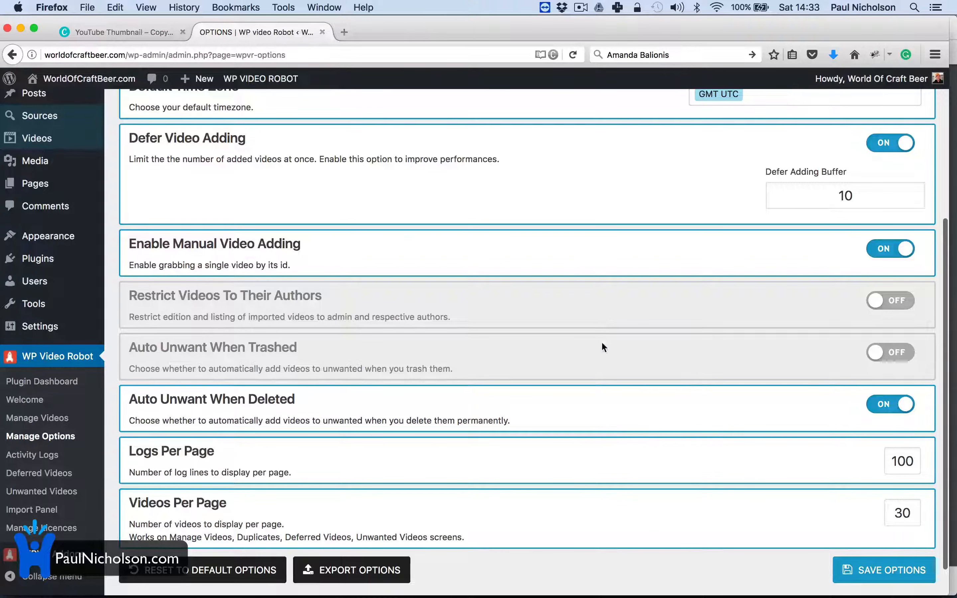
{"action": "scroll", "coordinate": [655, 455], "scroll_direction": "down", "scroll_amount": 1}
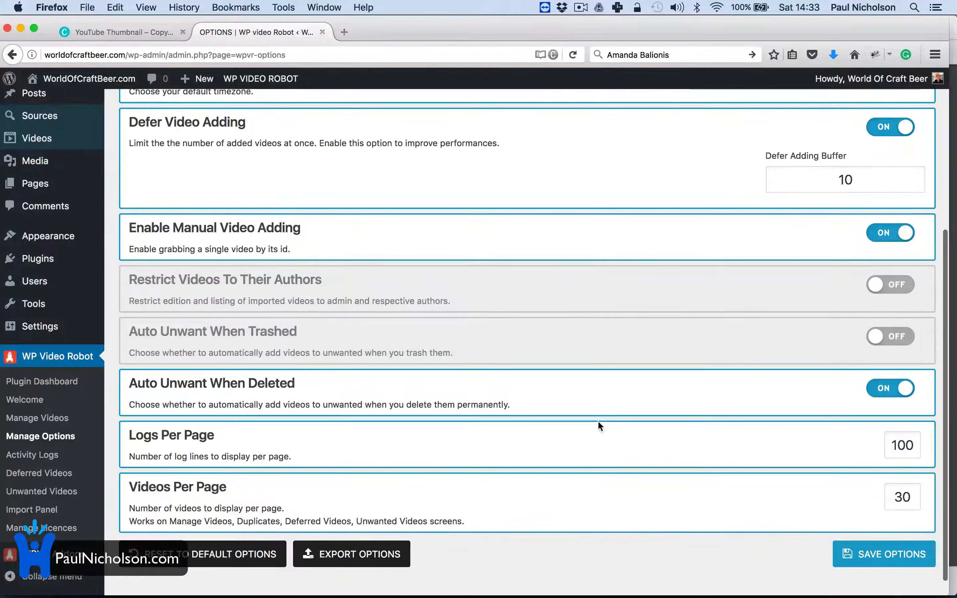
{"action": "scroll", "coordinate": [407, 419], "scroll_direction": "up", "scroll_amount": 10}
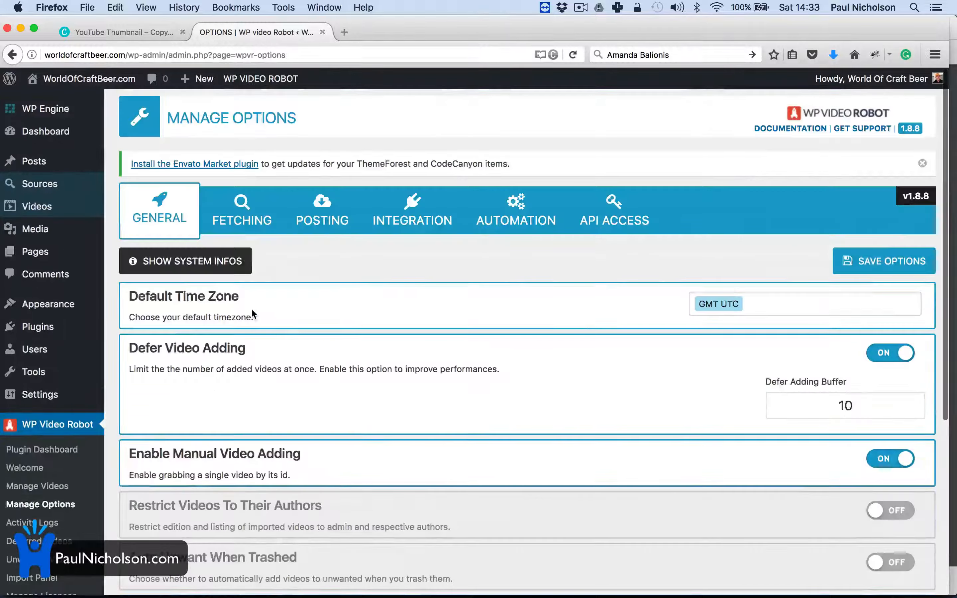
{"action": "left_click", "coordinate": [243, 204]}
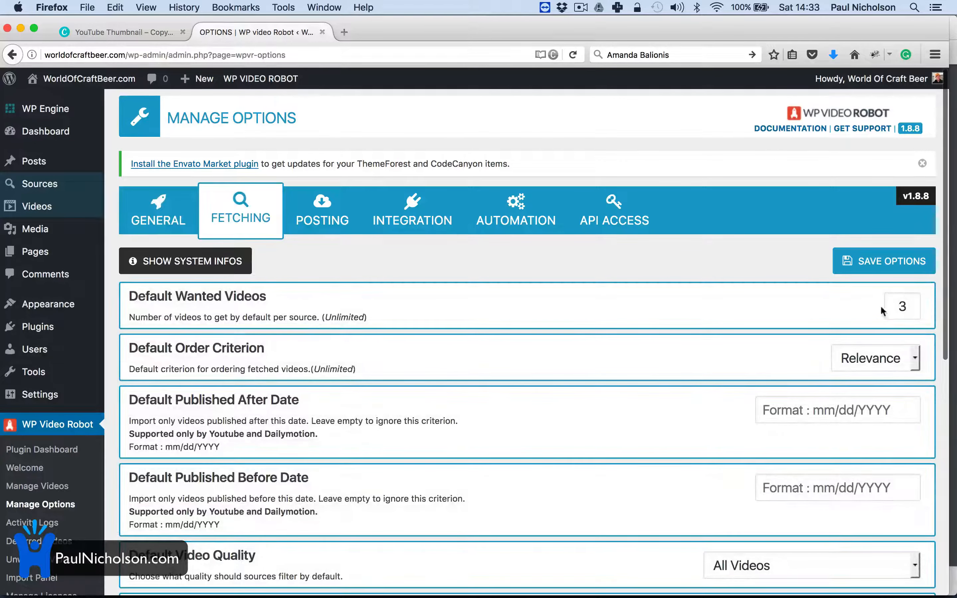
{"action": "left_click", "coordinate": [907, 313]}
{"action": "double_click", "coordinate": [907, 313]}
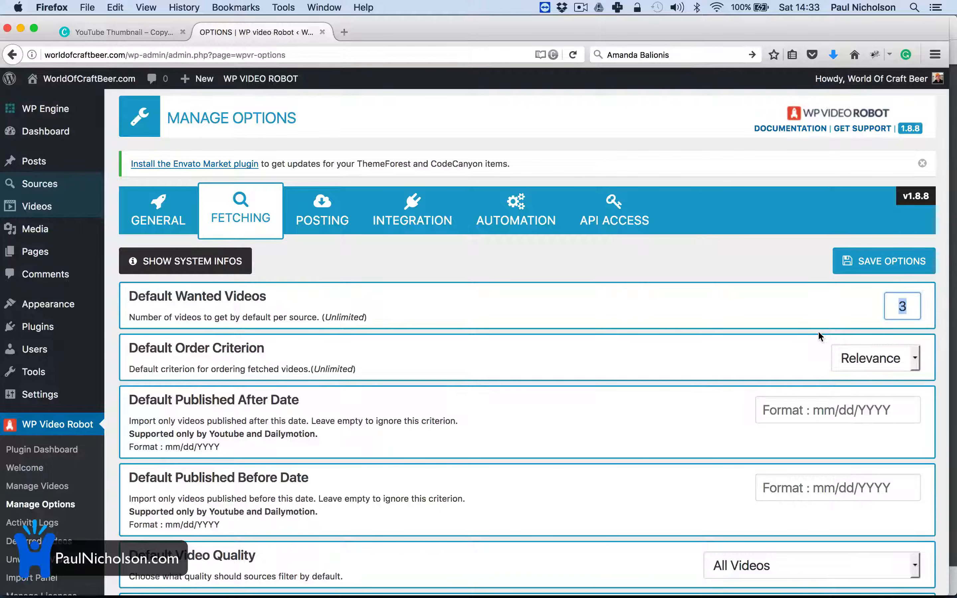
{"action": "type", "text": "99"}
{"action": "left_click", "coordinate": [735, 360]}
Step: Turn on Tags, Full Desc. and Stats fetching, then save the options
{"action": "scroll", "coordinate": [735, 360], "scroll_direction": "down", "scroll_amount": 3}
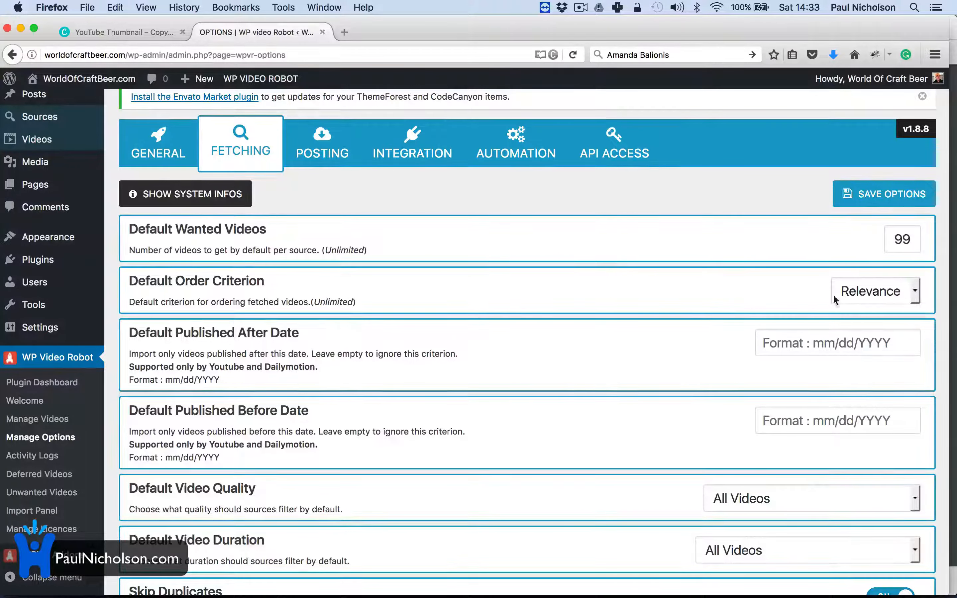
{"action": "scroll", "coordinate": [712, 351], "scroll_direction": "down", "scroll_amount": 3}
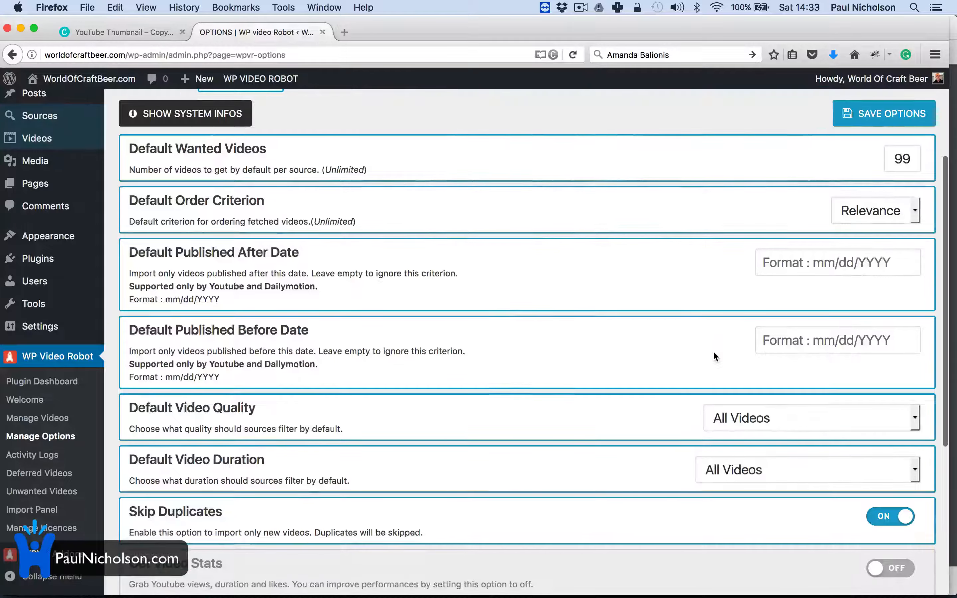
{"action": "scroll", "coordinate": [649, 376], "scroll_direction": "down", "scroll_amount": 5}
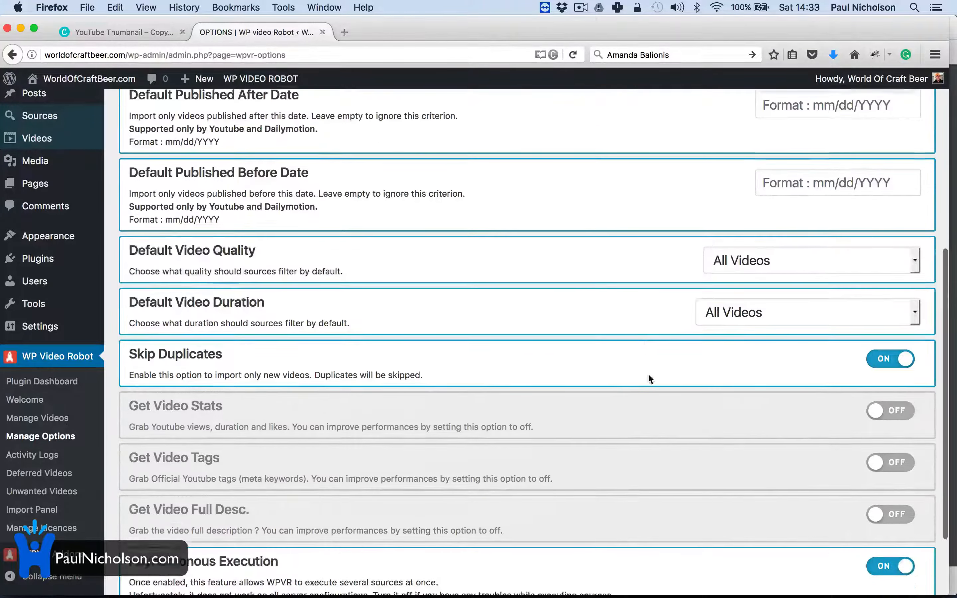
{"action": "scroll", "coordinate": [713, 322], "scroll_direction": "down", "scroll_amount": 3}
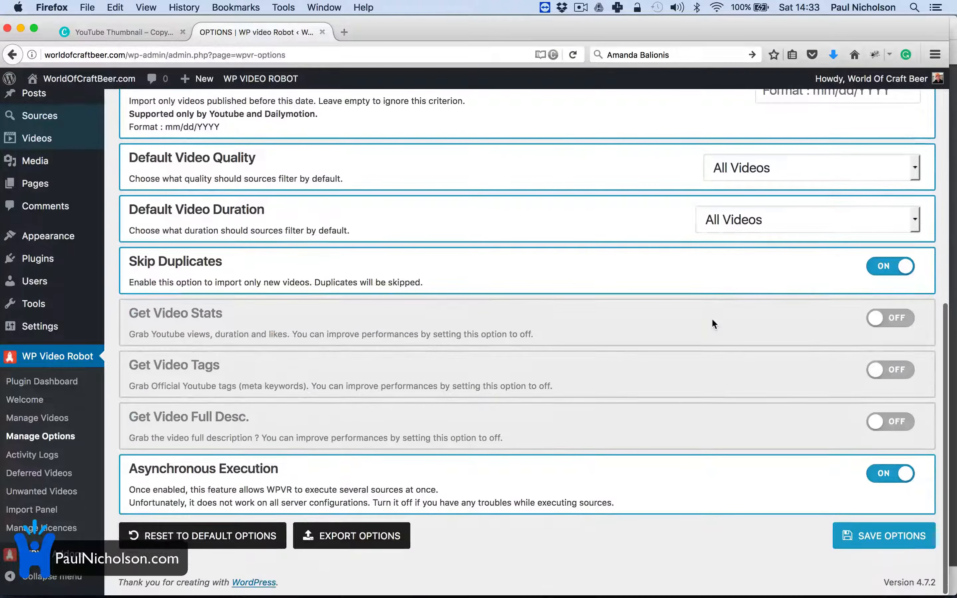
{"action": "left_click", "coordinate": [891, 370]}
{"action": "left_click", "coordinate": [891, 421]}
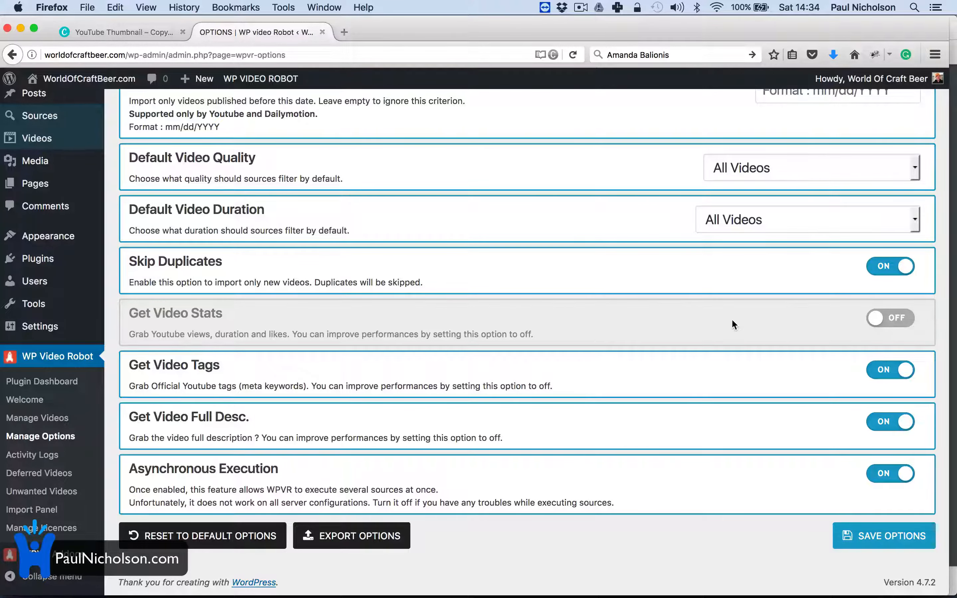
{"action": "left_click", "coordinate": [853, 324]}
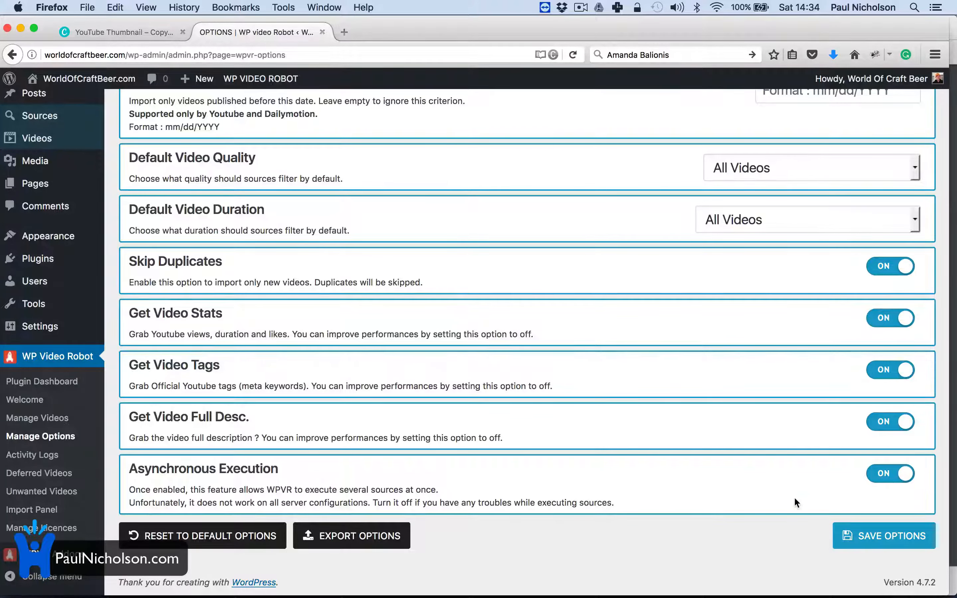
{"action": "left_click", "coordinate": [859, 538]}
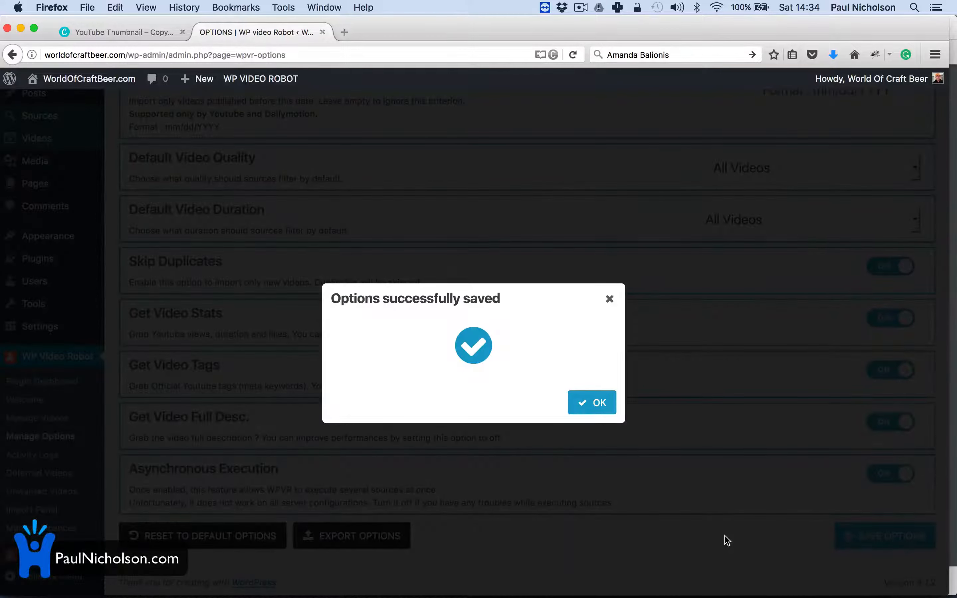
{"action": "left_click", "coordinate": [606, 412]}
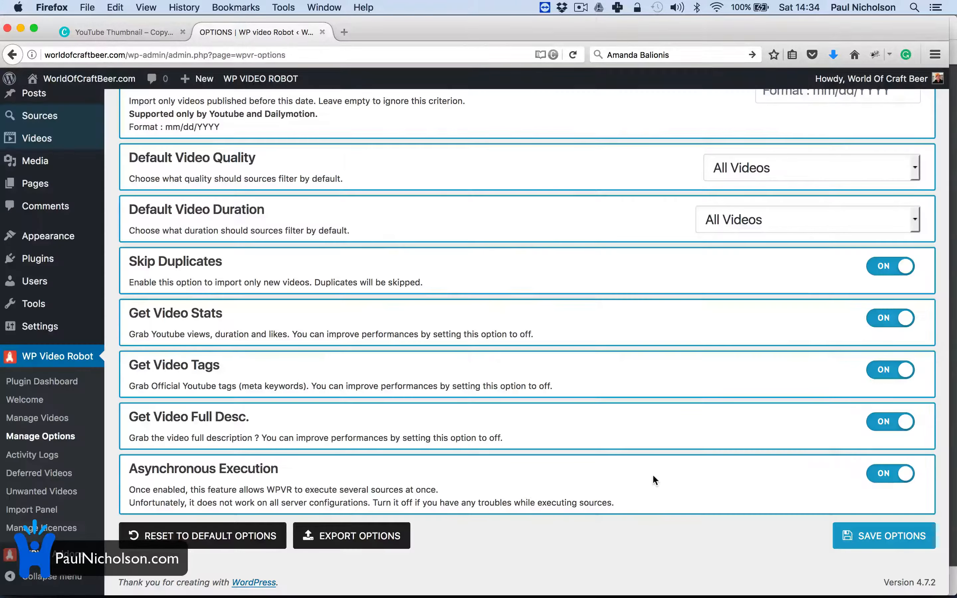
{"action": "scroll", "coordinate": [544, 395], "scroll_direction": "up", "scroll_amount": 5}
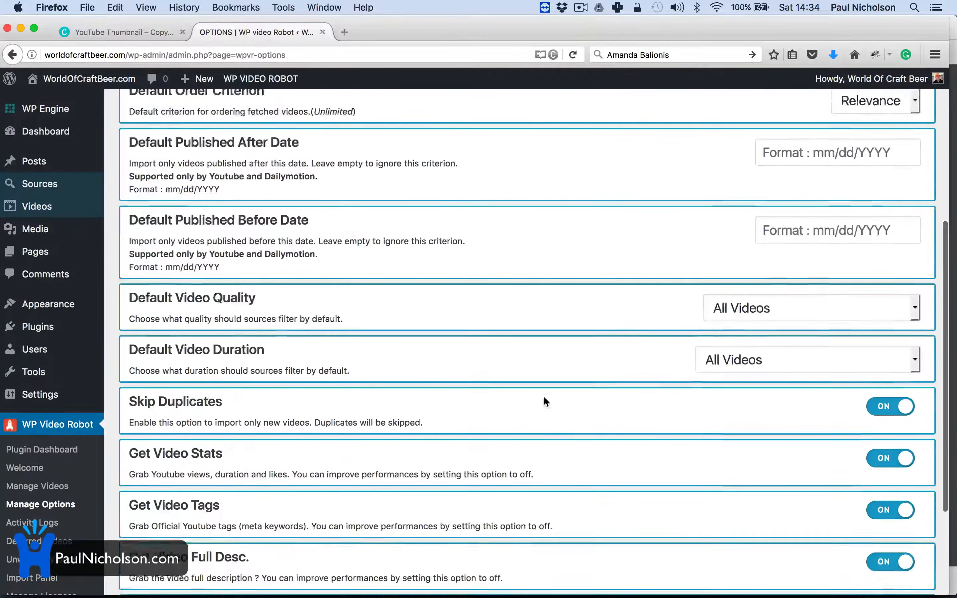
{"action": "scroll", "coordinate": [543, 396], "scroll_direction": "up", "scroll_amount": 2}
Step: Under Posting, set Default Post Date to Use Original Post Date and Default Posting Author to wocbeer
{"action": "left_click", "coordinate": [322, 220]}
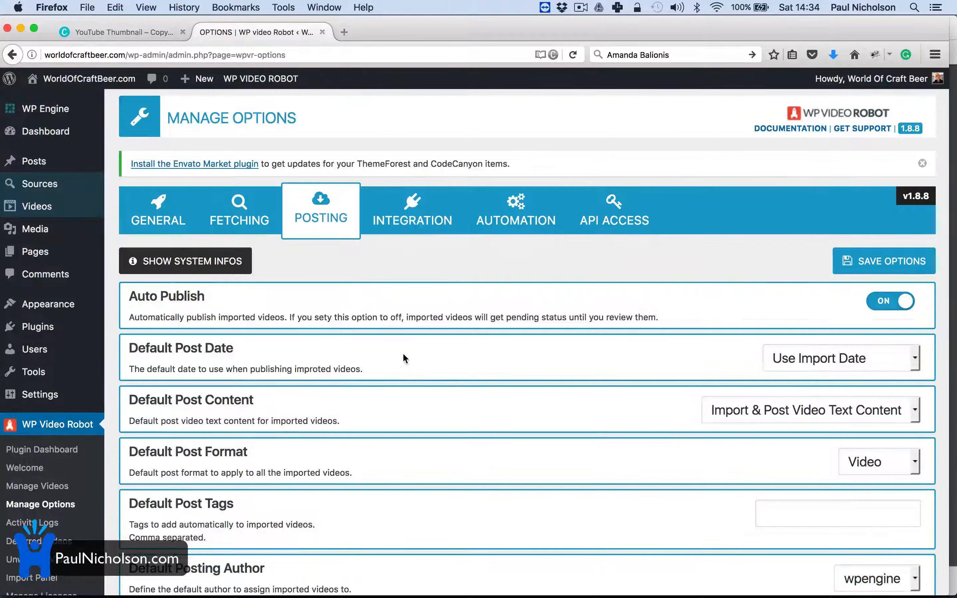
{"action": "scroll", "coordinate": [404, 355], "scroll_direction": "down", "scroll_amount": 2}
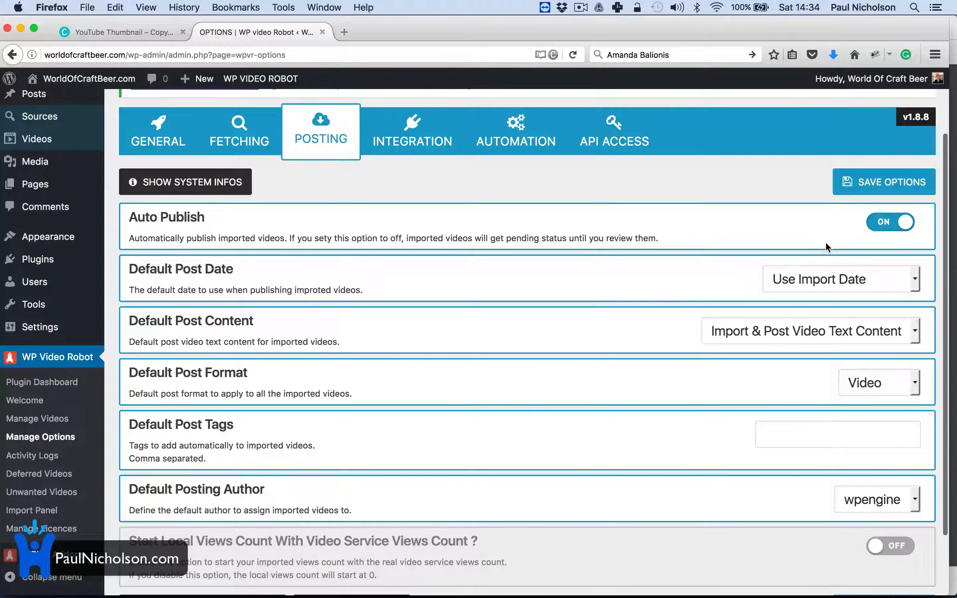
{"action": "left_click", "coordinate": [833, 276]}
{"action": "left_click", "coordinate": [835, 296]}
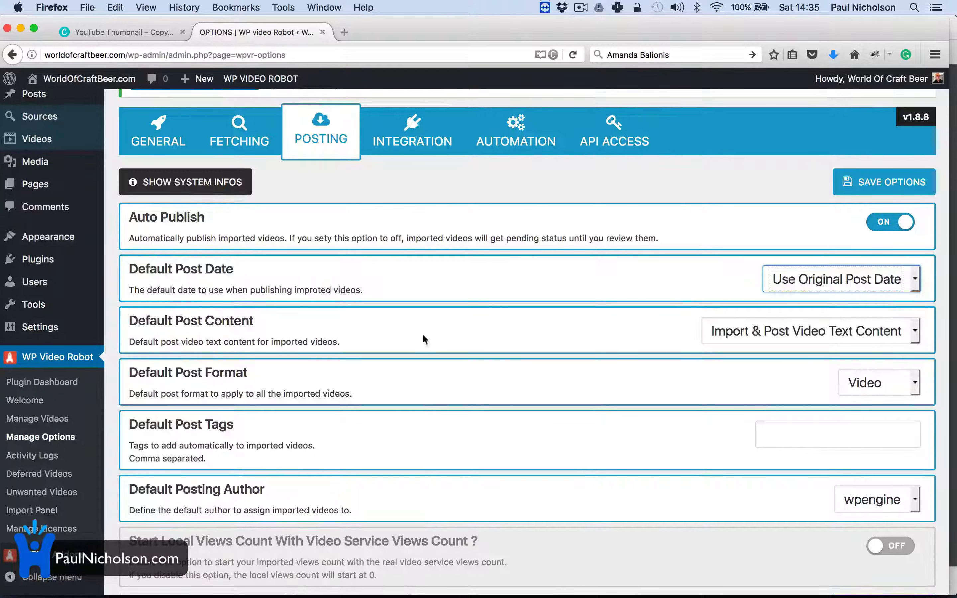
{"action": "scroll", "coordinate": [643, 336], "scroll_direction": "down", "scroll_amount": 3}
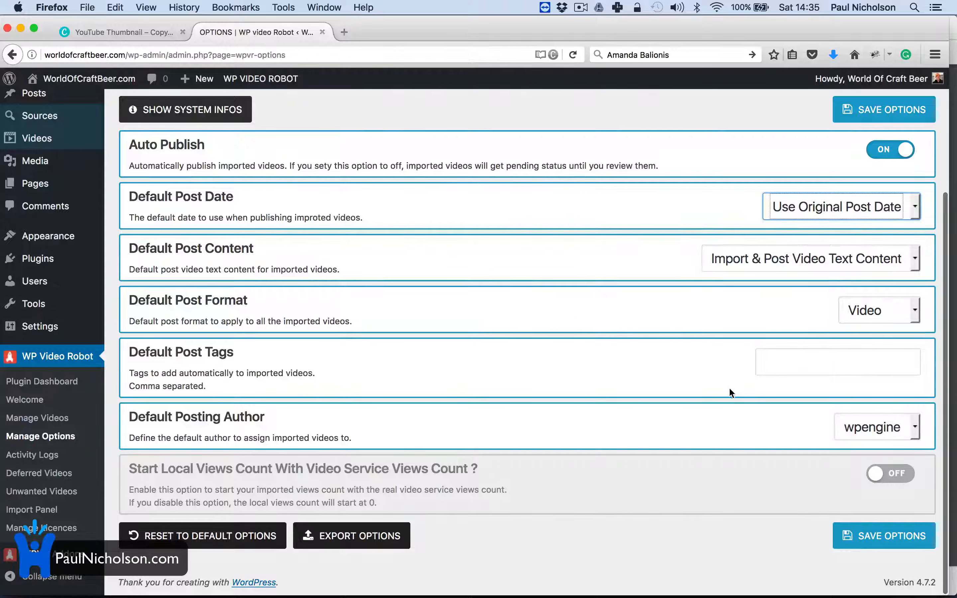
{"action": "left_click", "coordinate": [858, 426]}
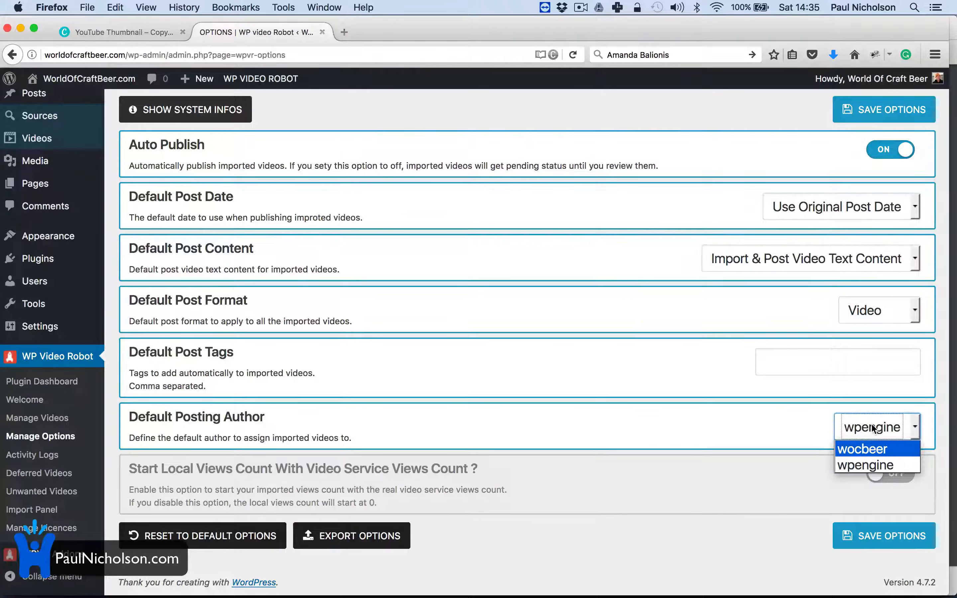
{"action": "left_click", "coordinate": [862, 449]}
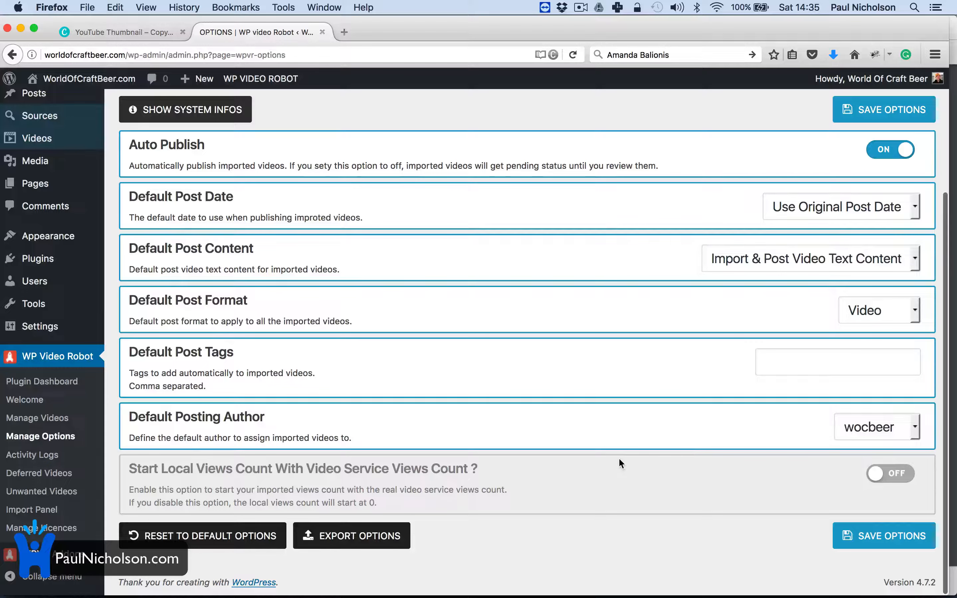
{"action": "scroll", "coordinate": [556, 374], "scroll_direction": "up", "scroll_amount": 4}
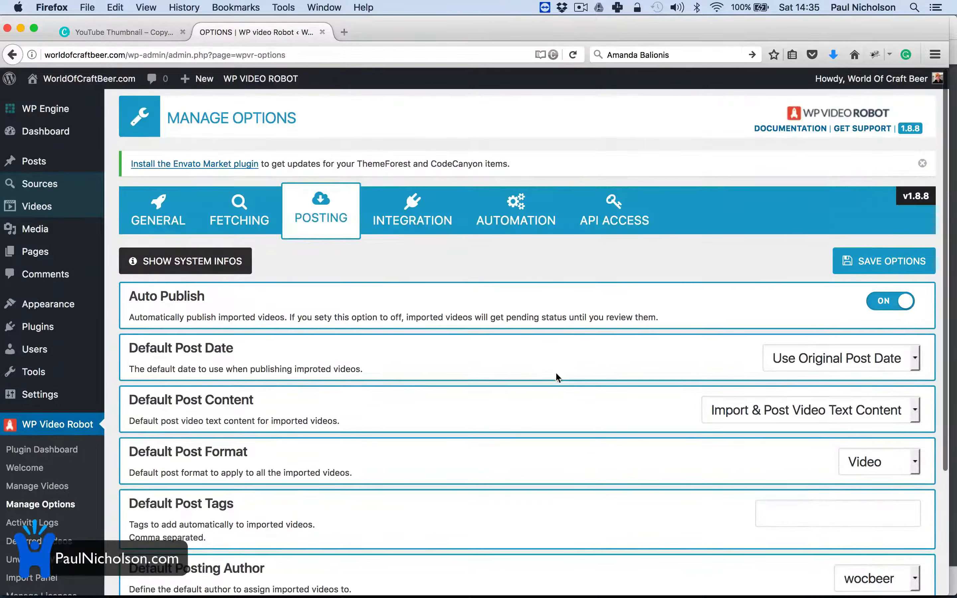
Step: Look through the plugin's Integration, Automation and API Access option panels
{"action": "left_click", "coordinate": [432, 236]}
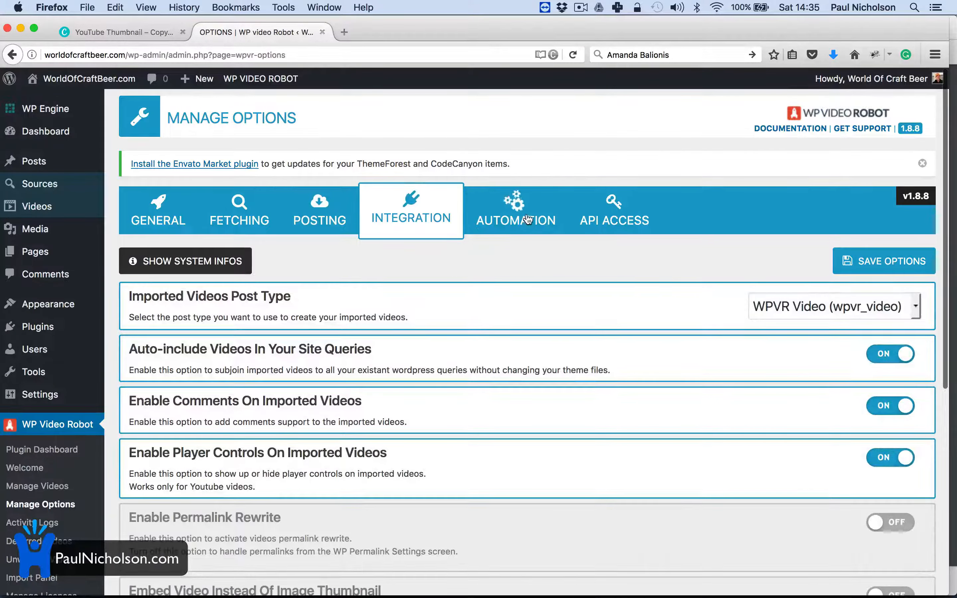
{"action": "left_click", "coordinate": [527, 237]}
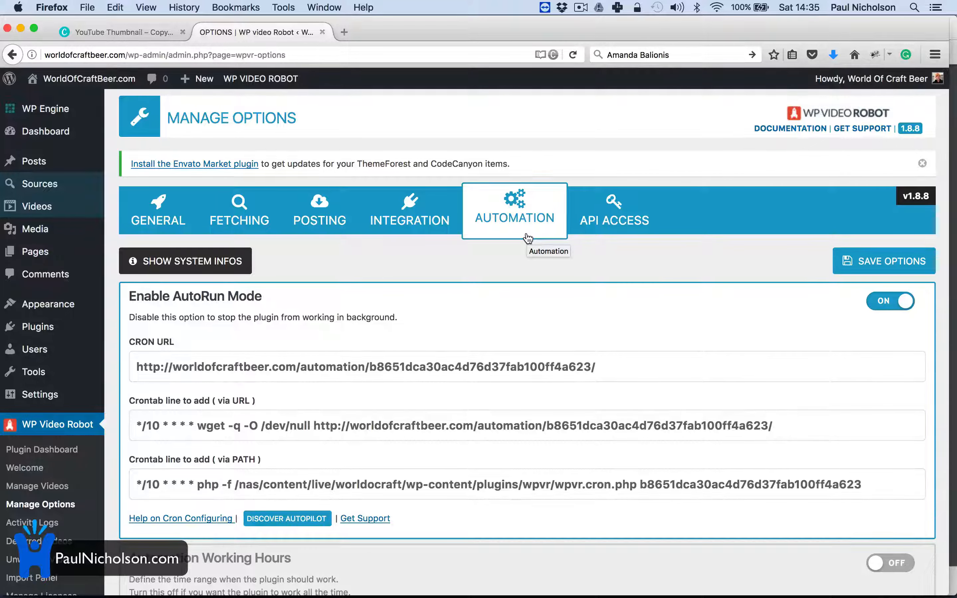
{"action": "left_click", "coordinate": [601, 222]}
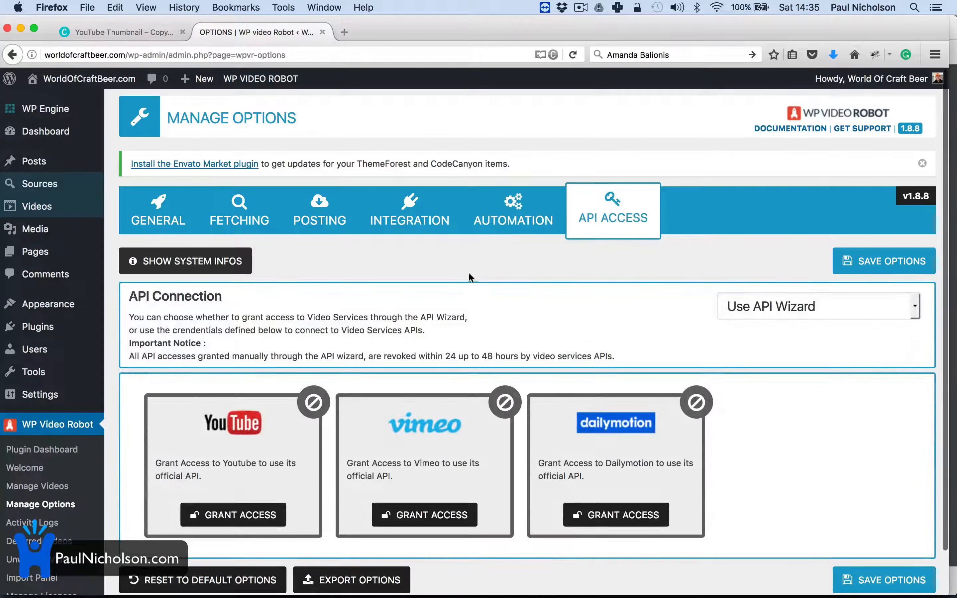
{"action": "left_click", "coordinate": [510, 226]}
{"action": "left_click", "coordinate": [430, 231]}
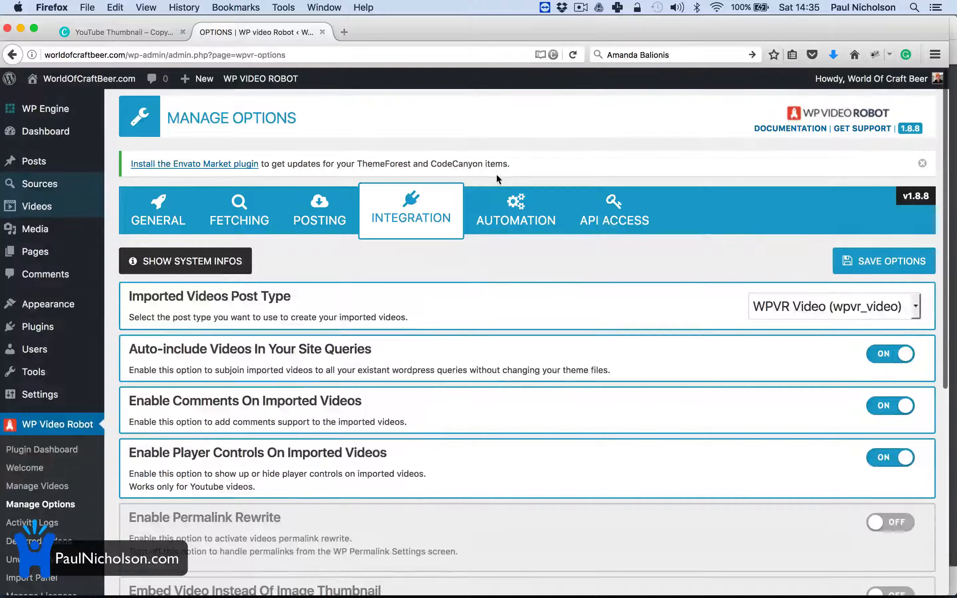
{"action": "scroll", "coordinate": [512, 200], "scroll_direction": "down", "scroll_amount": 5}
{"action": "scroll", "coordinate": [535, 260], "scroll_direction": "down", "scroll_amount": 3}
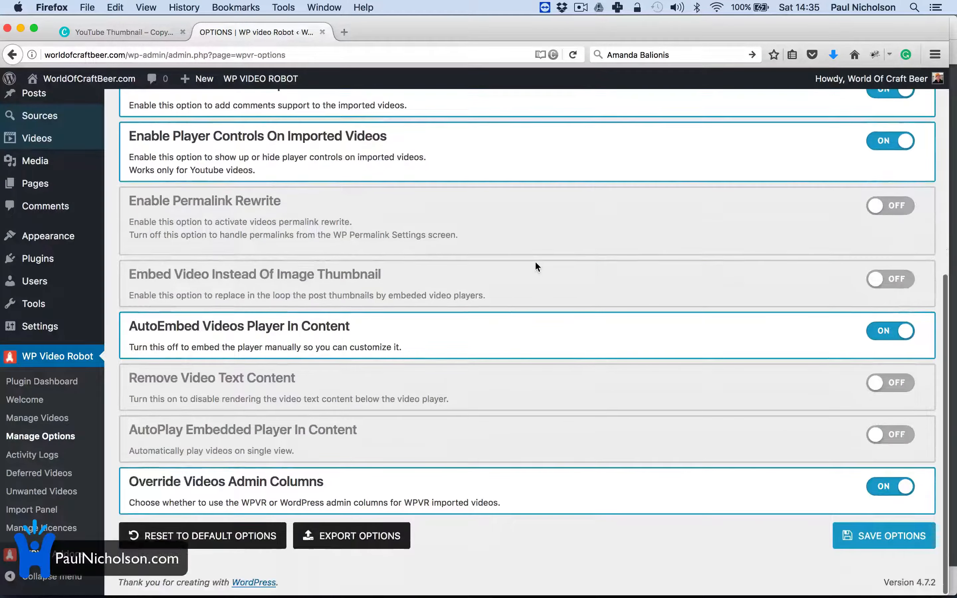
{"action": "scroll", "coordinate": [554, 246], "scroll_direction": "up", "scroll_amount": 15}
Step: Set API Connection to 'Use API Advanced Credentials' and select the existing YouTube API key
{"action": "left_click", "coordinate": [569, 231]}
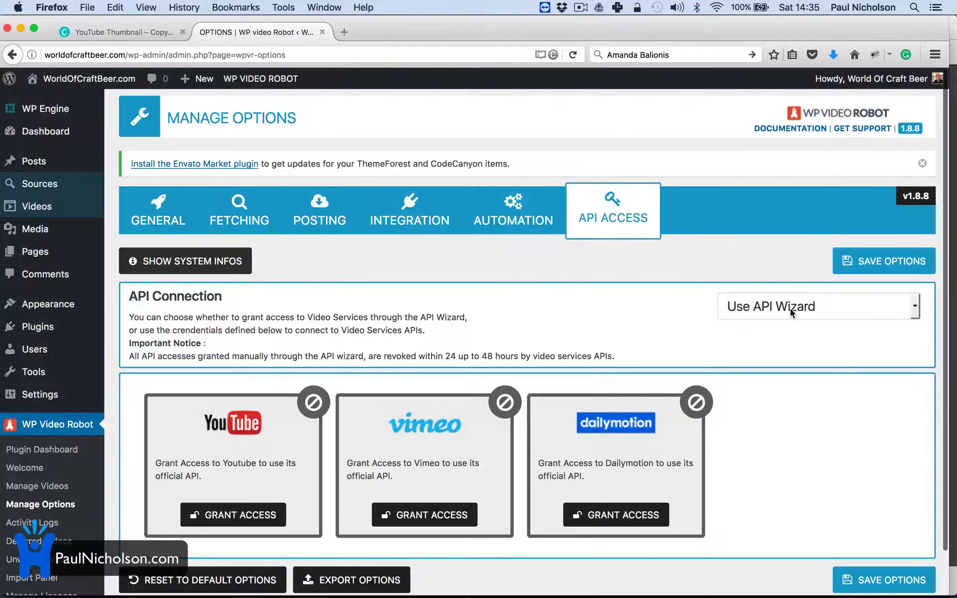
{"action": "left_click", "coordinate": [809, 310]}
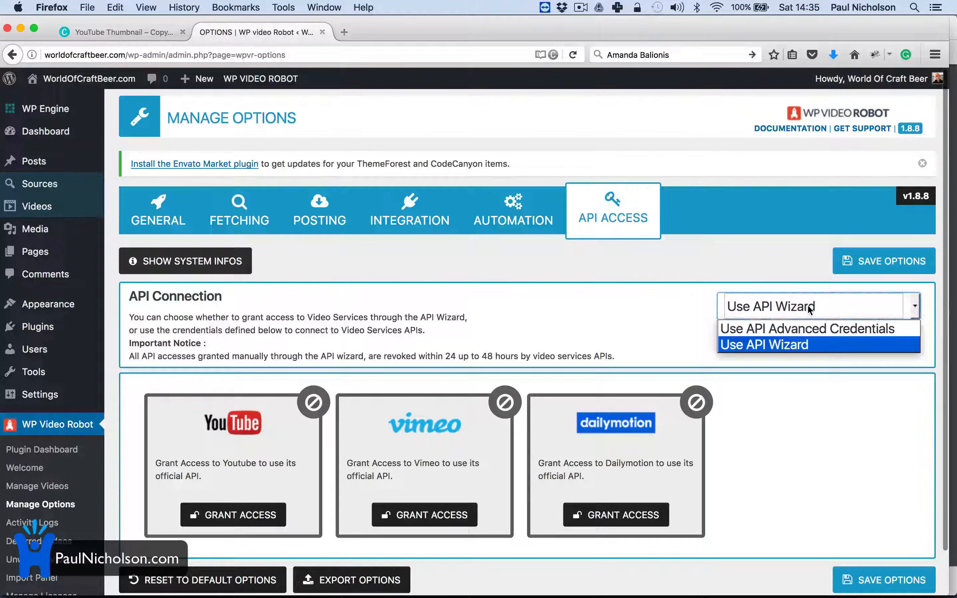
{"action": "left_click", "coordinate": [806, 328]}
{"action": "triple_click", "coordinate": [715, 414]}
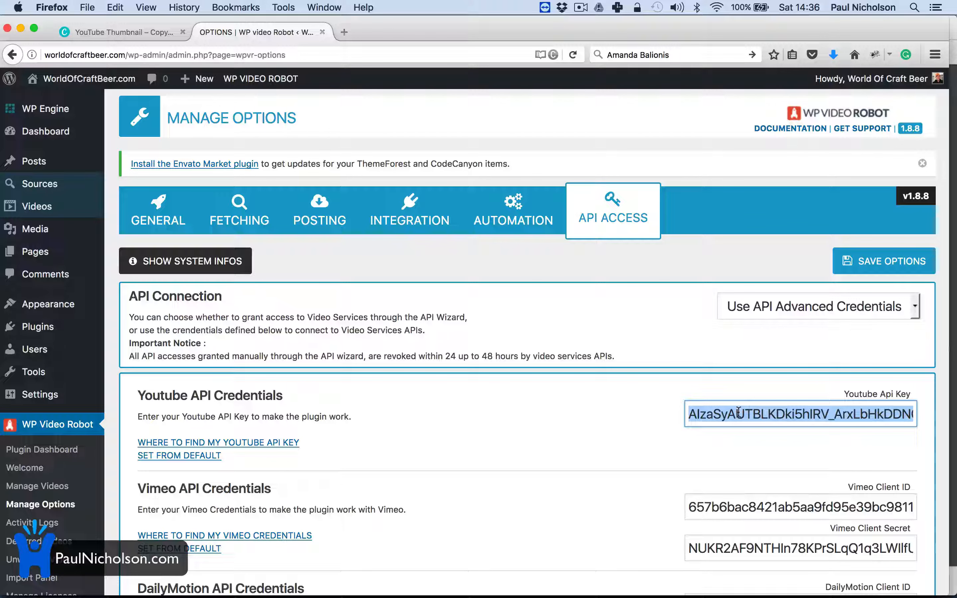
Step: Switch to 'Use API Wizard' and authorise YouTube access with a Google account
{"action": "left_click", "coordinate": [762, 309]}
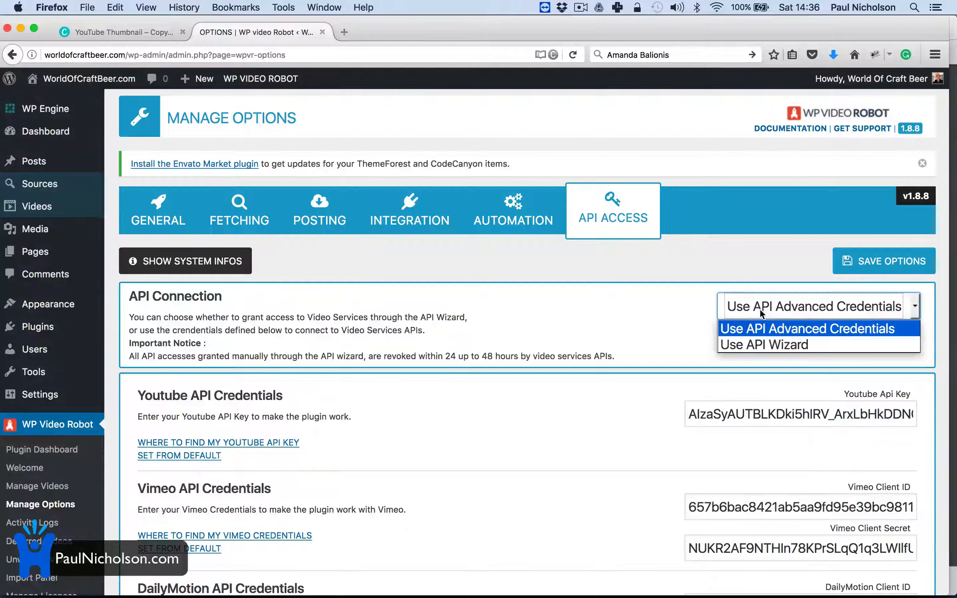
{"action": "left_click", "coordinate": [757, 344]}
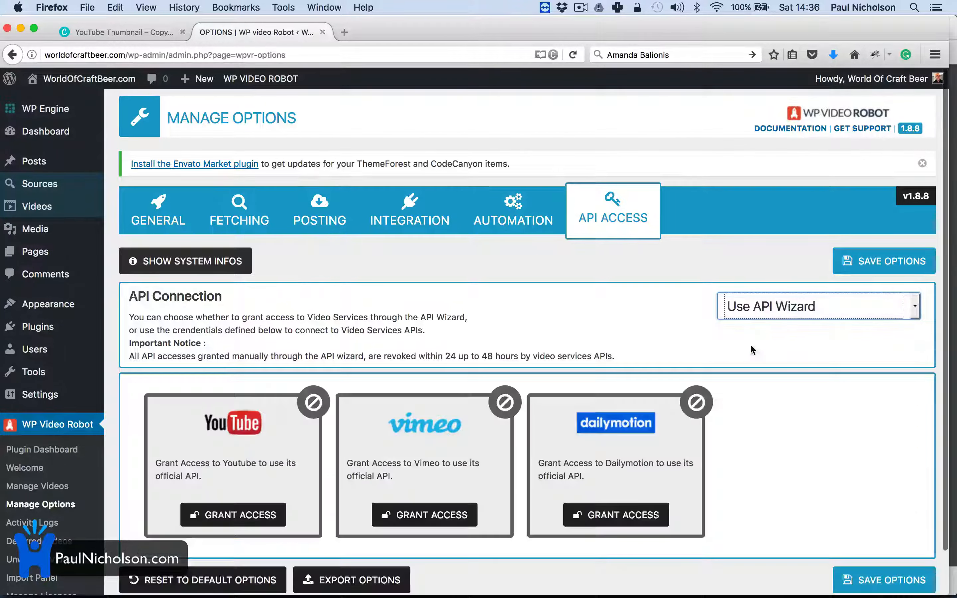
{"action": "left_click", "coordinate": [233, 515]}
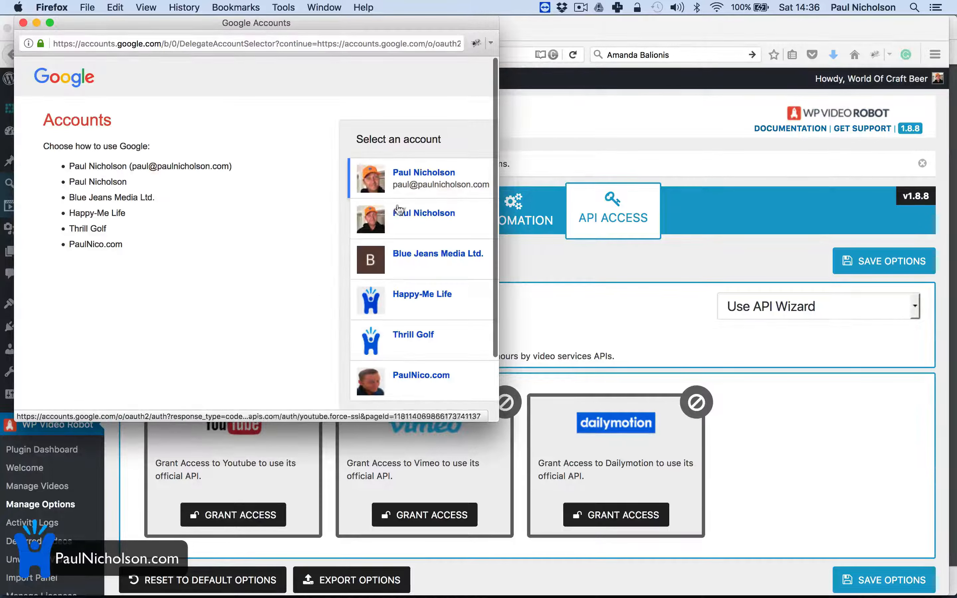
{"action": "left_click", "coordinate": [358, 214]}
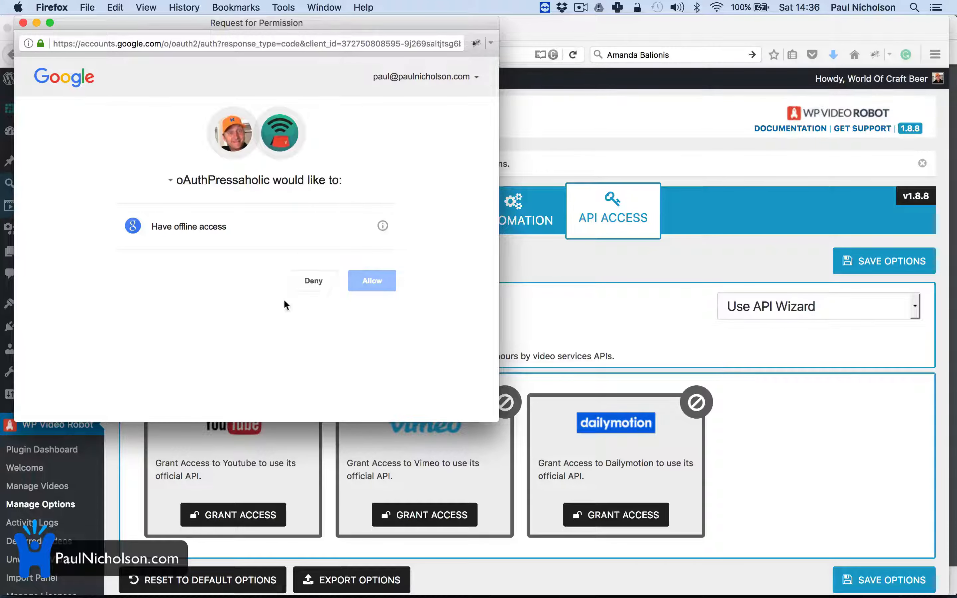
{"action": "left_click", "coordinate": [375, 280]}
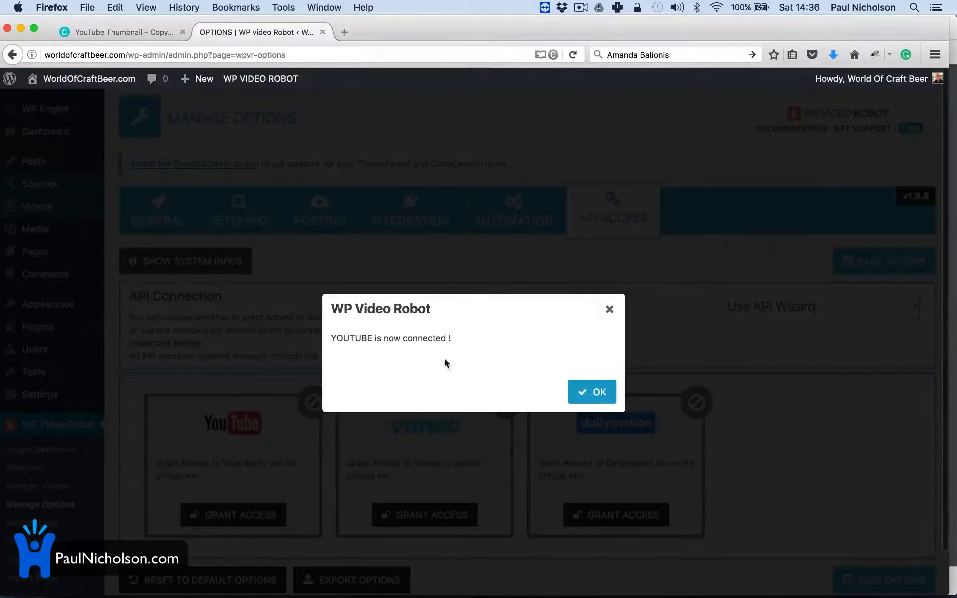
{"action": "left_click", "coordinate": [596, 390]}
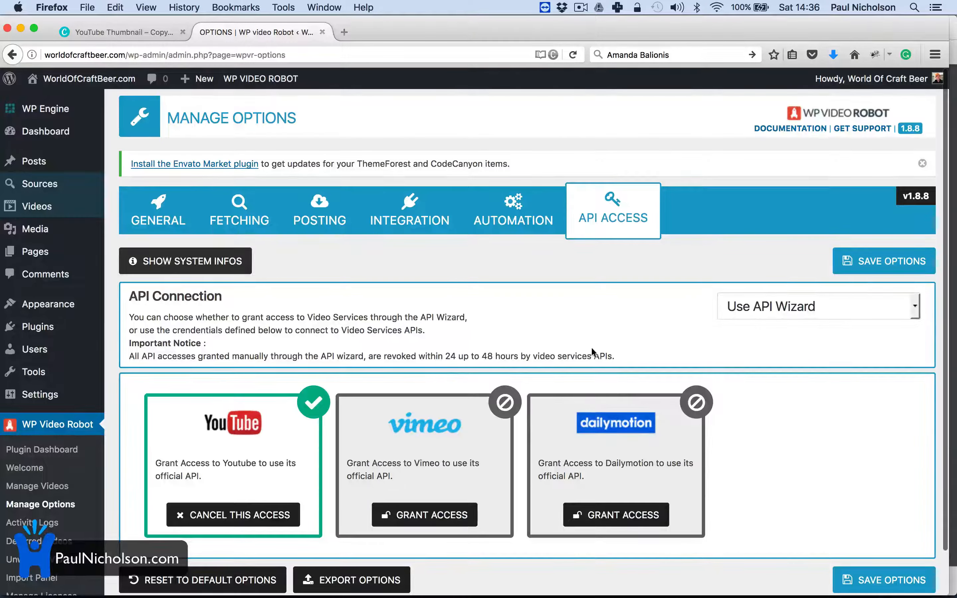
Step: Save the plugin options and dismiss the confirmation
{"action": "left_click", "coordinate": [809, 303]}
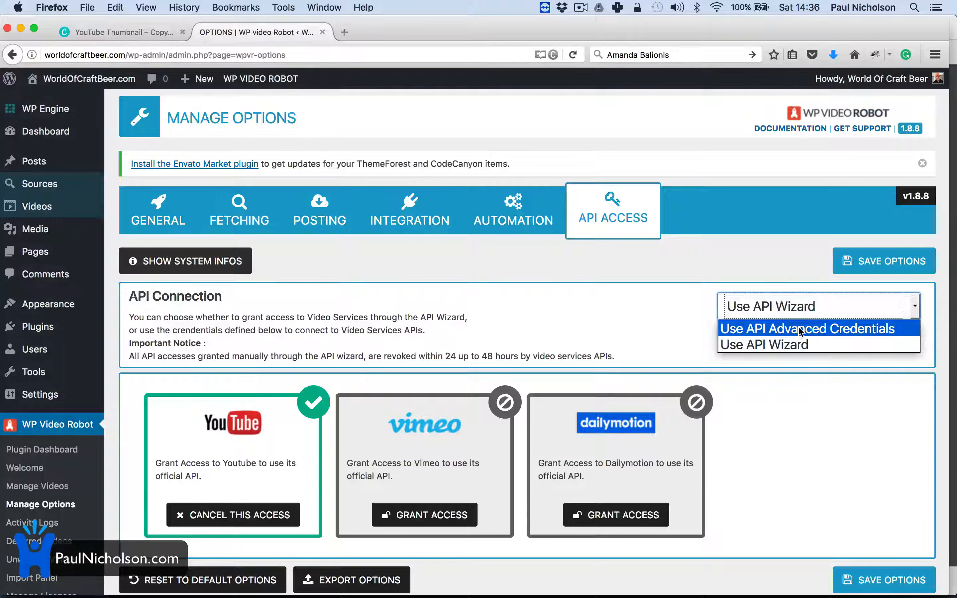
{"action": "scroll", "coordinate": [542, 298], "scroll_direction": "down", "scroll_amount": 3}
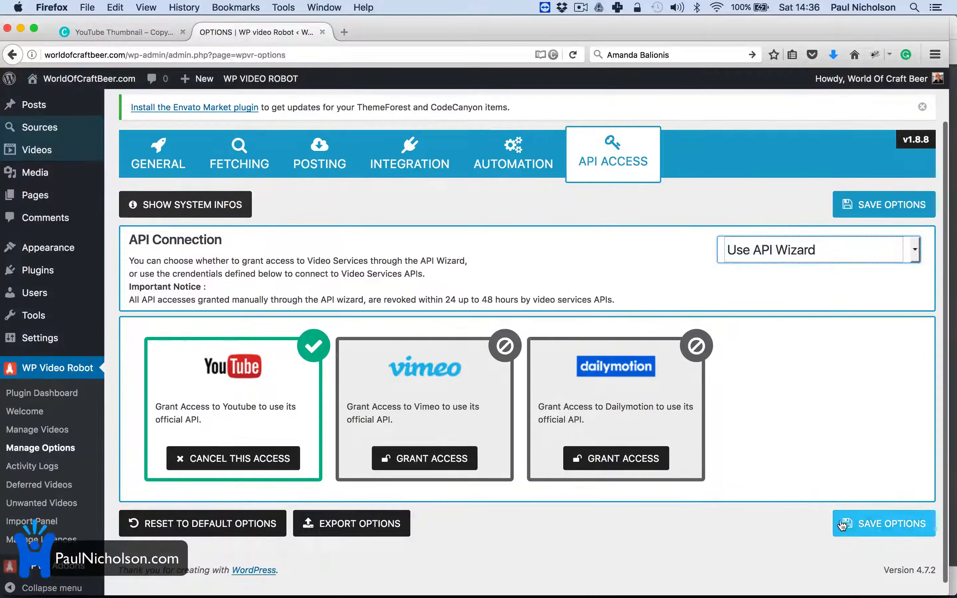
{"action": "left_click", "coordinate": [836, 530]}
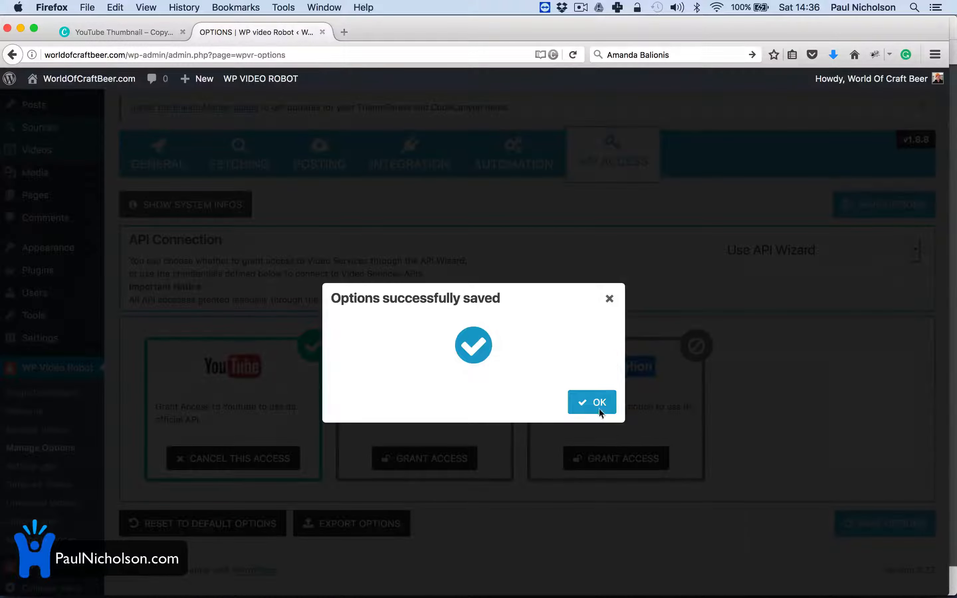
{"action": "left_click", "coordinate": [597, 405]}
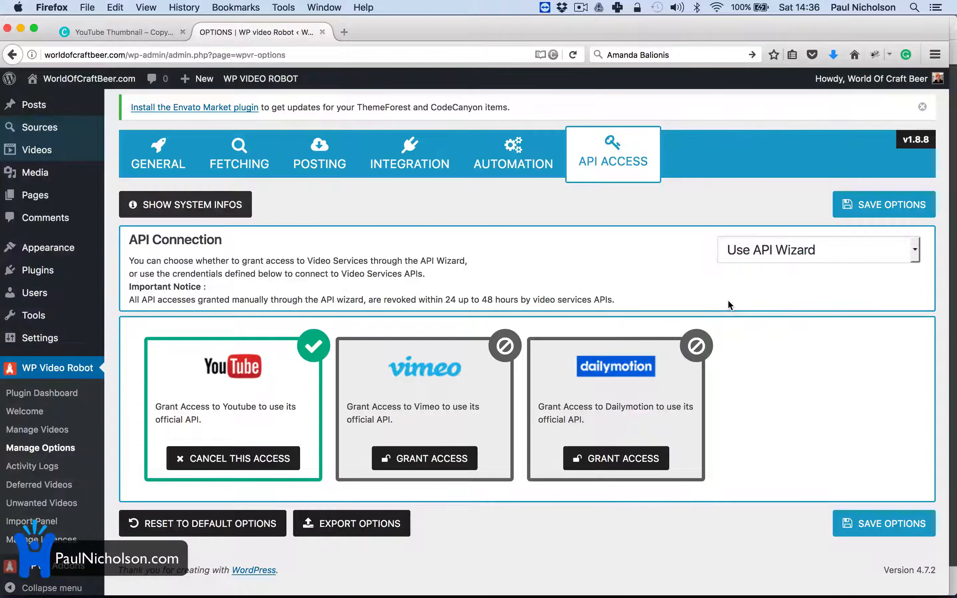
Step: Return to 'Use API Advanced Credentials' and open the 'Where to find my YouTube API key' guide
{"action": "left_click", "coordinate": [807, 253]}
{"action": "left_click", "coordinate": [809, 272]}
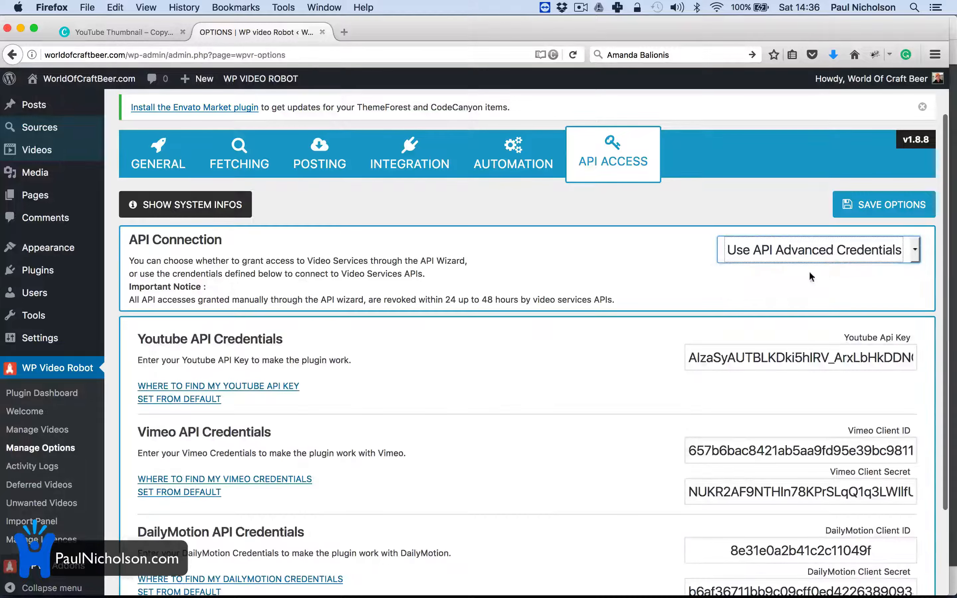
{"action": "left_click", "coordinate": [184, 388]}
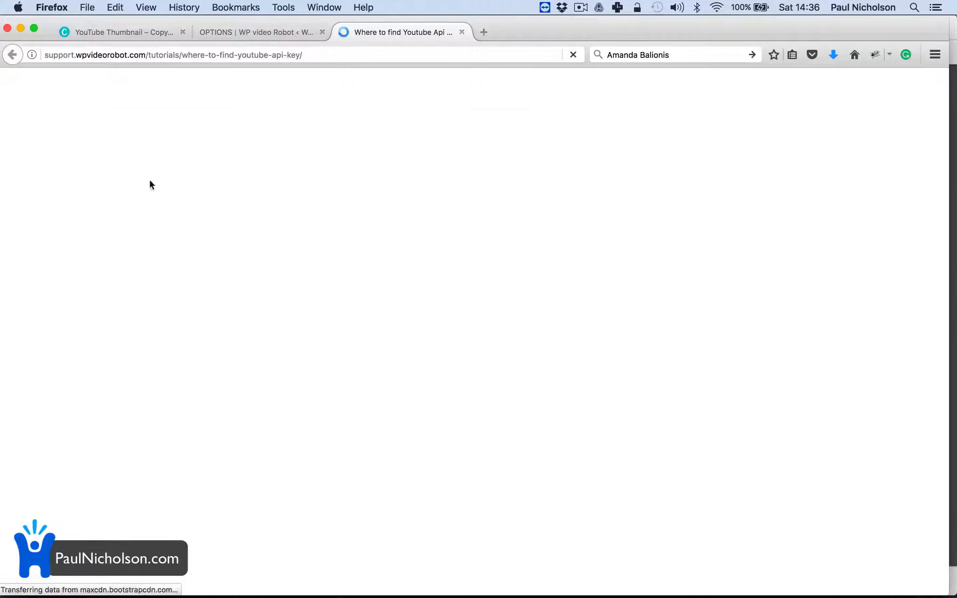
Step: Read through the YouTube API key tutorial, then close its tab
{"action": "scroll", "coordinate": [401, 383], "scroll_direction": "down", "scroll_amount": 13}
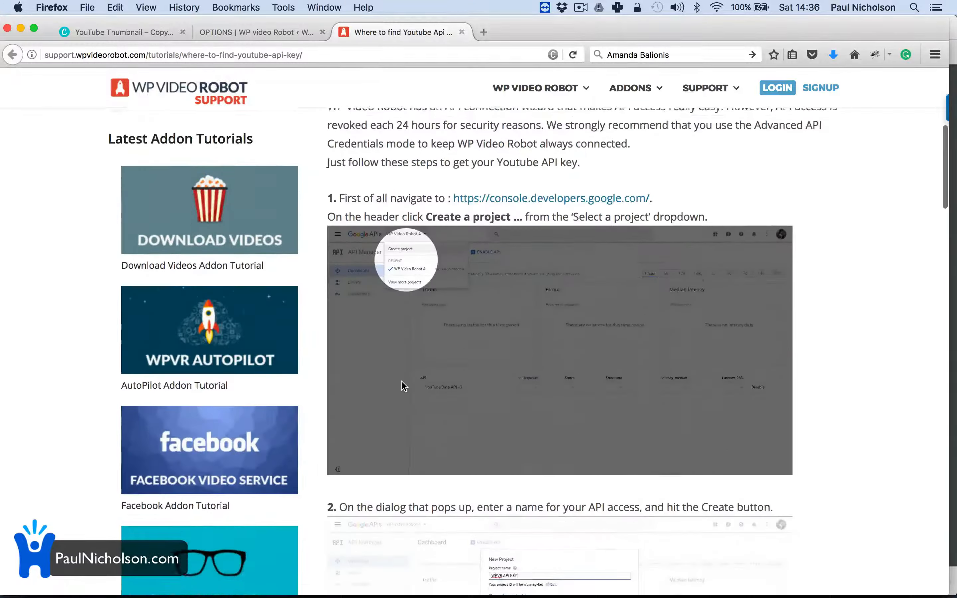
{"action": "scroll", "coordinate": [414, 349], "scroll_direction": "down", "scroll_amount": 16}
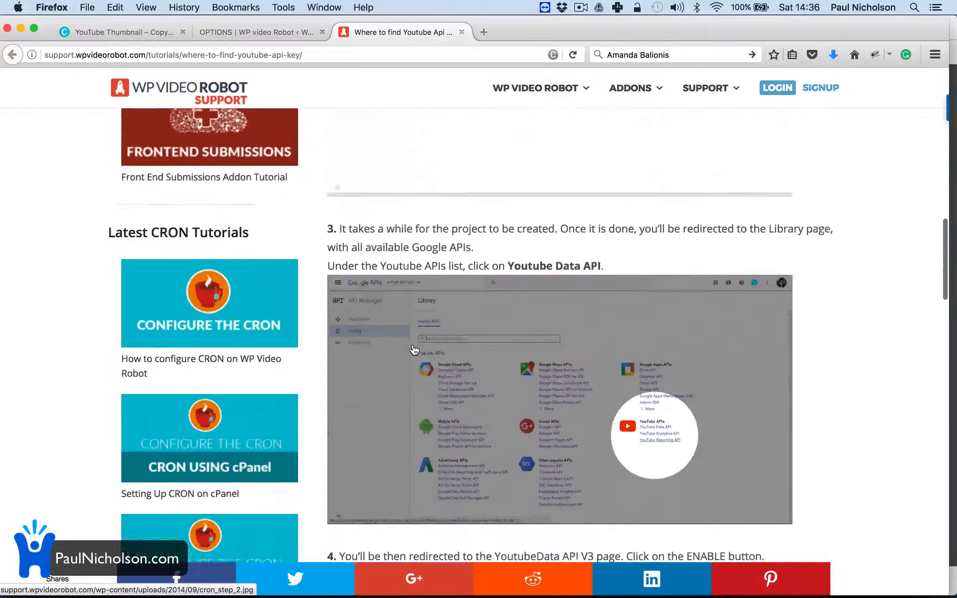
{"action": "scroll", "coordinate": [414, 350], "scroll_direction": "down", "scroll_amount": 15}
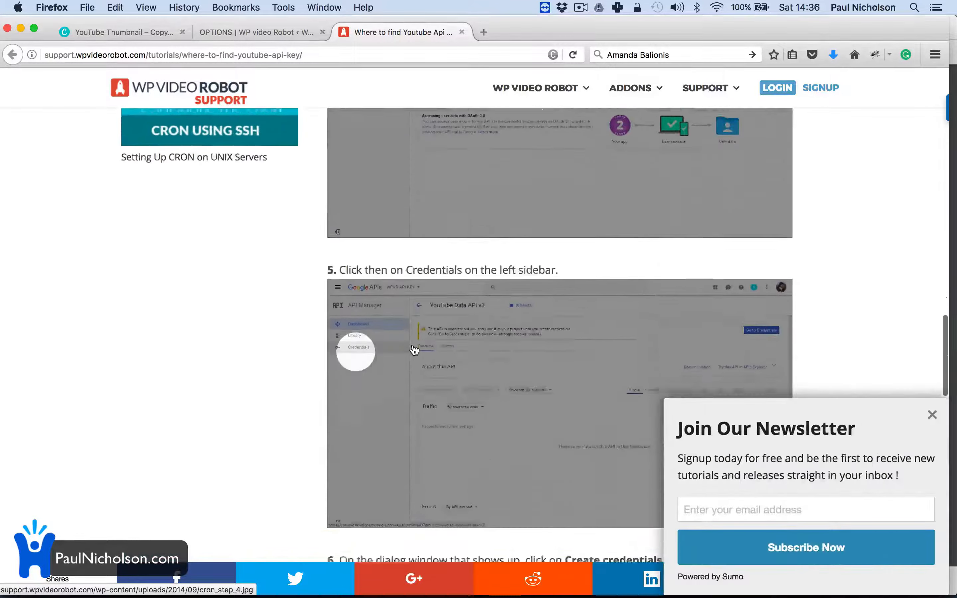
{"action": "scroll", "coordinate": [414, 350], "scroll_direction": "down", "scroll_amount": 15}
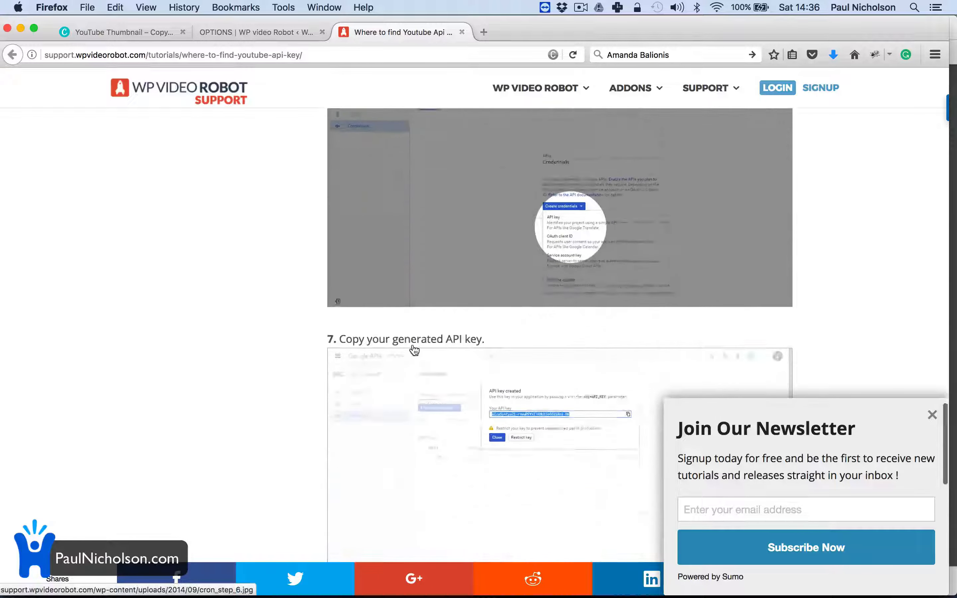
{"action": "scroll", "coordinate": [414, 349], "scroll_direction": "down", "scroll_amount": 3}
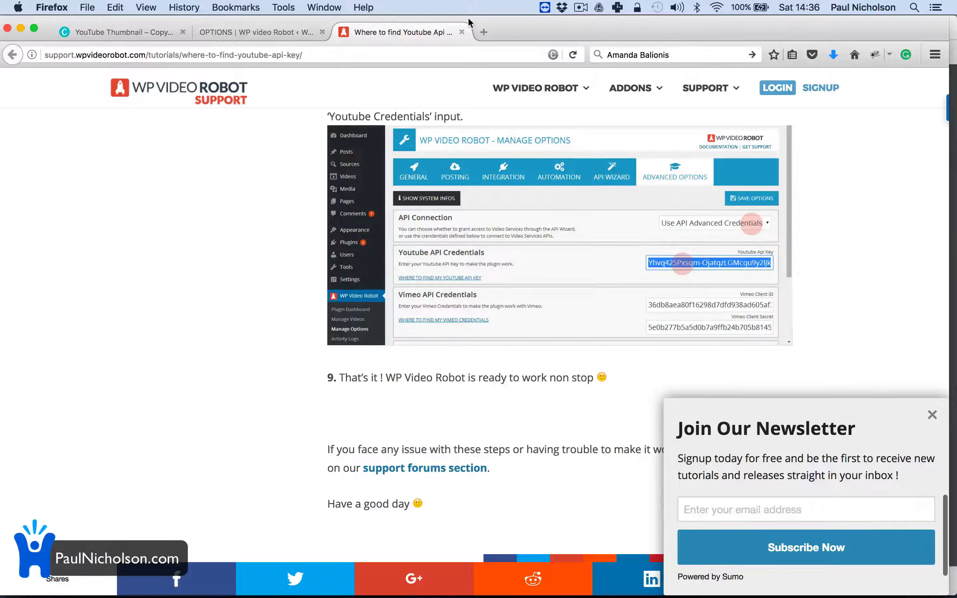
{"action": "left_click", "coordinate": [462, 32]}
{"action": "scroll", "coordinate": [358, 399], "scroll_direction": "down", "scroll_amount": 3}
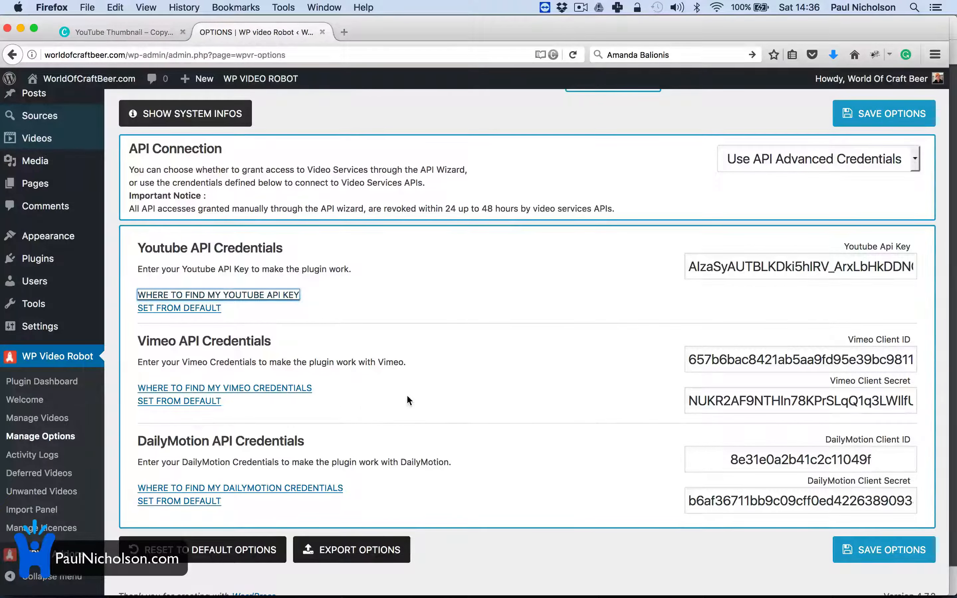
Step: Go to the Videos > Categories page
{"action": "scroll", "coordinate": [408, 395], "scroll_direction": "up", "scroll_amount": 5}
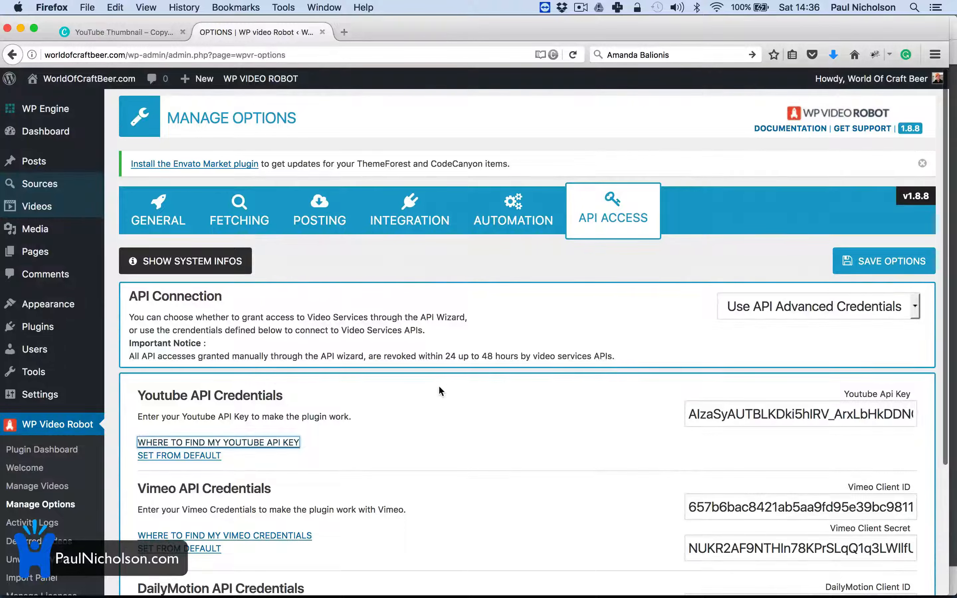
{"action": "scroll", "coordinate": [496, 315], "scroll_direction": "down", "scroll_amount": 5}
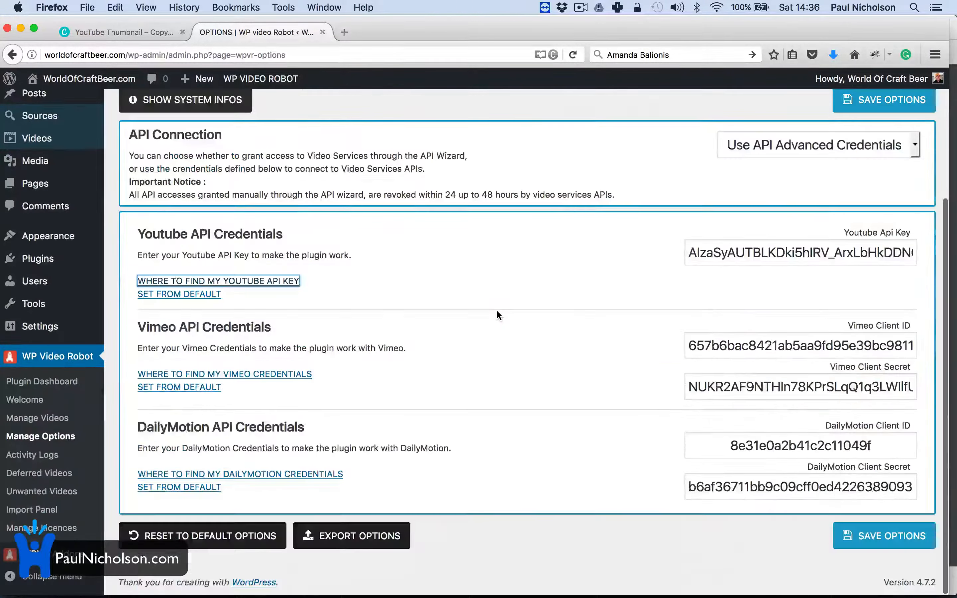
{"action": "scroll", "coordinate": [497, 312], "scroll_direction": "up", "scroll_amount": 5}
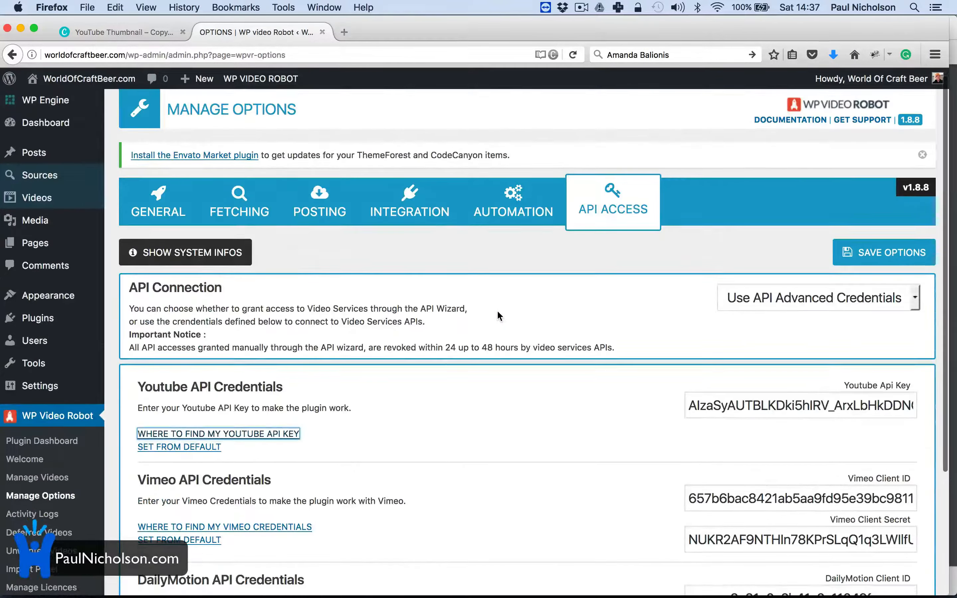
{"action": "mouse_move", "coordinate": [37, 198]}
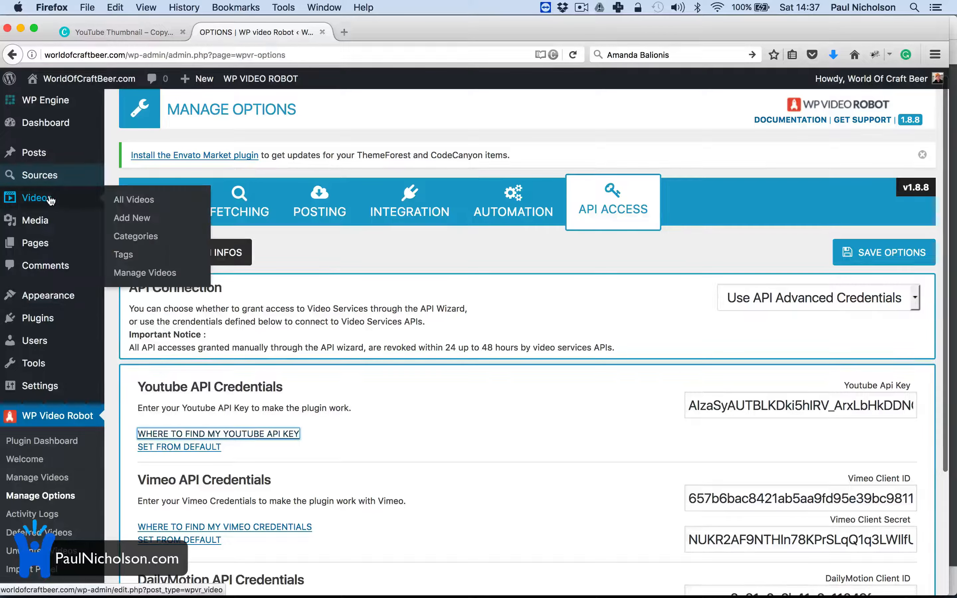
{"action": "left_click", "coordinate": [135, 237]}
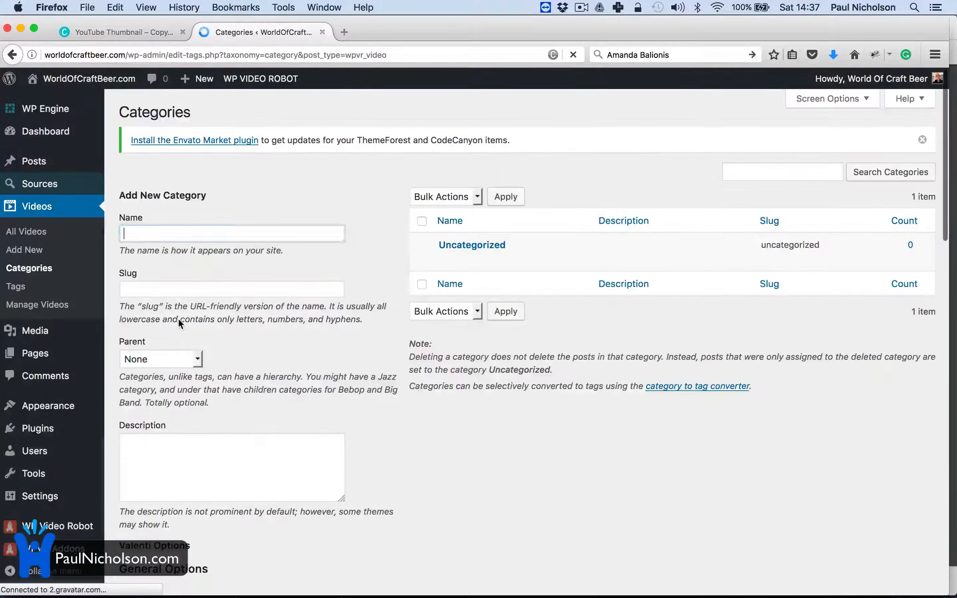
Step: Put the cursor in the new category Name field and open a blank browser tab
{"action": "left_click", "coordinate": [207, 234]}
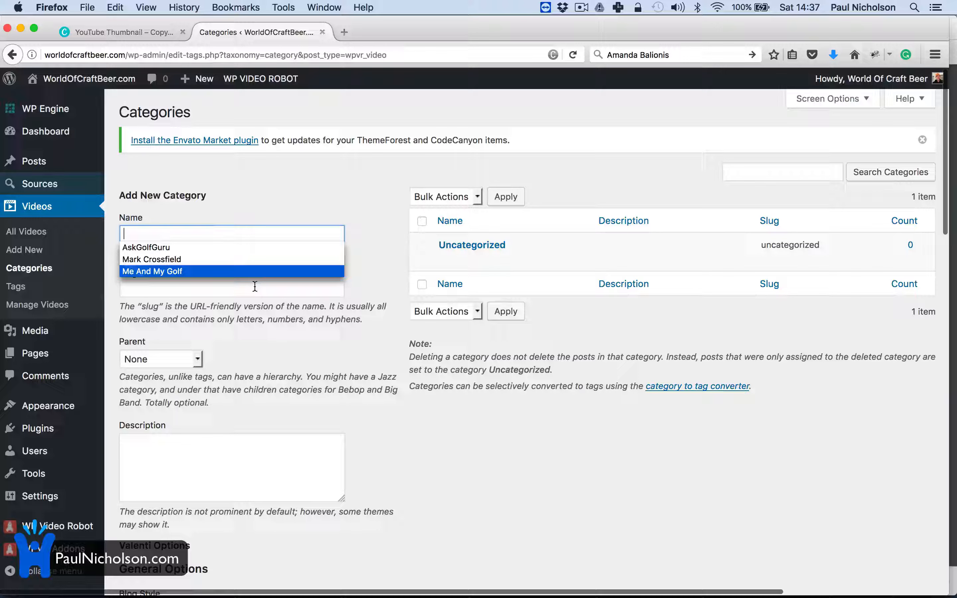
{"action": "left_click", "coordinate": [335, 316]}
{"action": "left_click", "coordinate": [241, 230]}
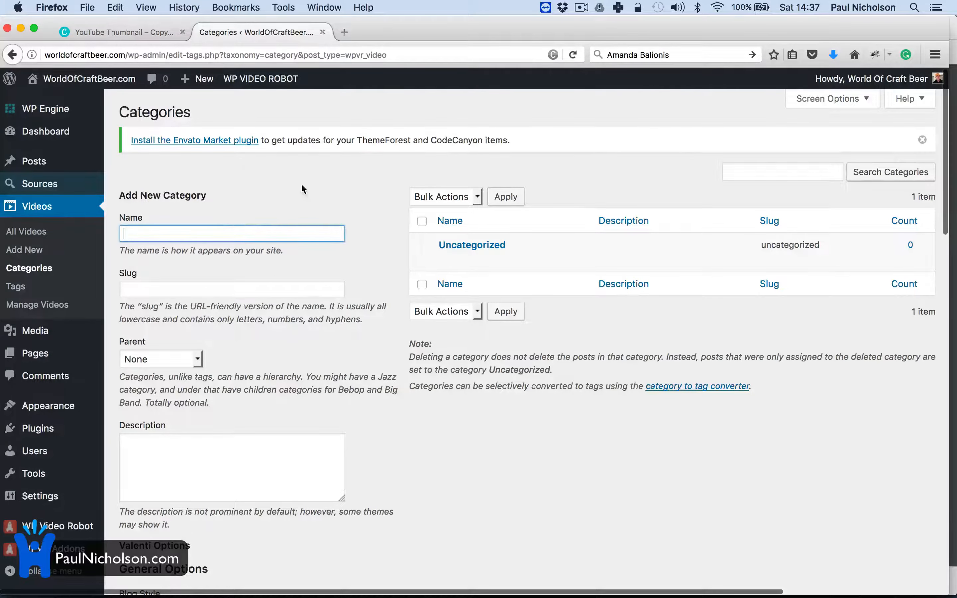
{"action": "key", "text": "super+t"}
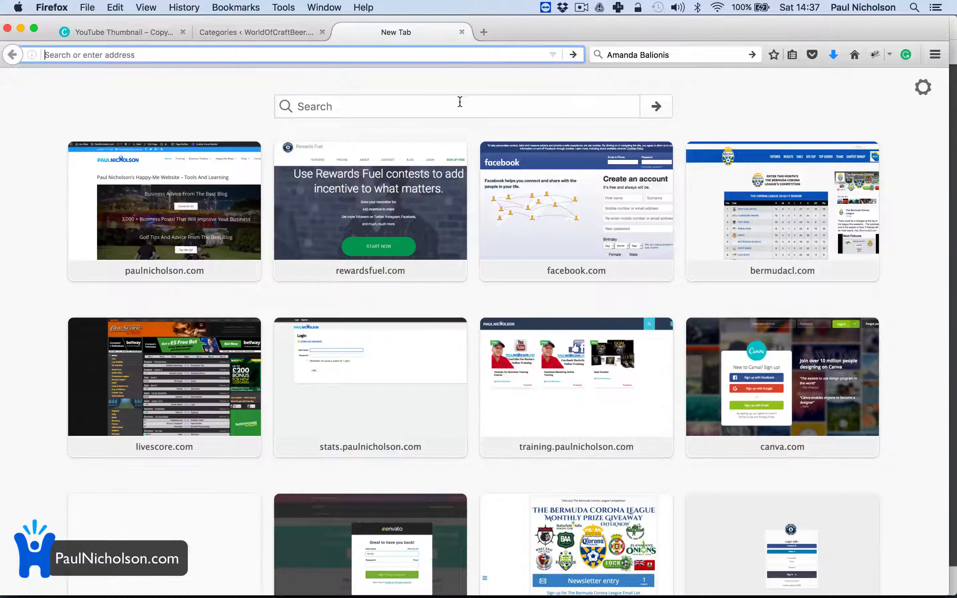
Step: Search 'craft beer youtube channel' and open The Craft Beer Channel on YouTube
{"action": "left_click", "coordinate": [449, 107]}
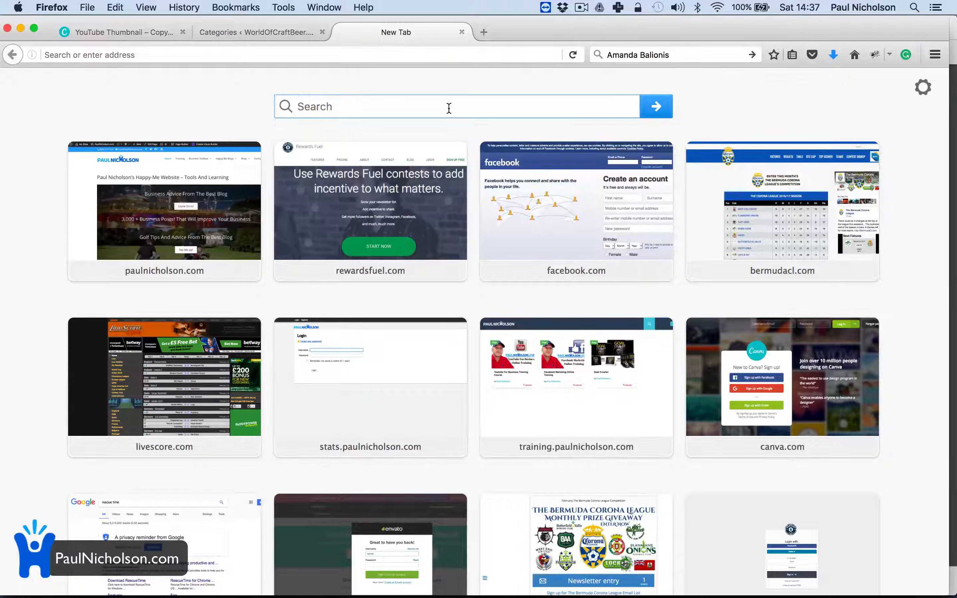
{"action": "type", "text": "craft beer "}
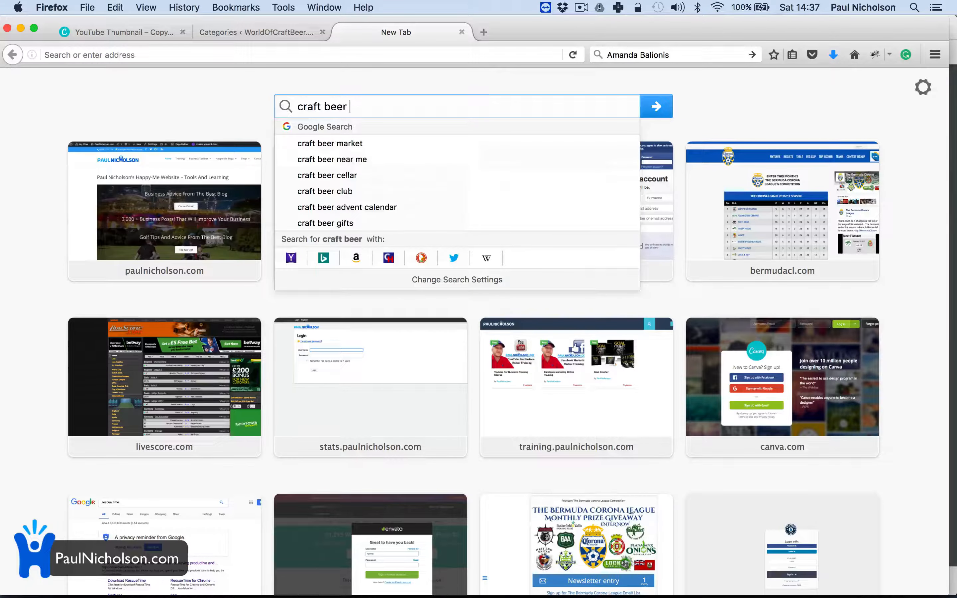
{"action": "type", "text": "youtubes"}
{"action": "key", "text": "BackSpace"}
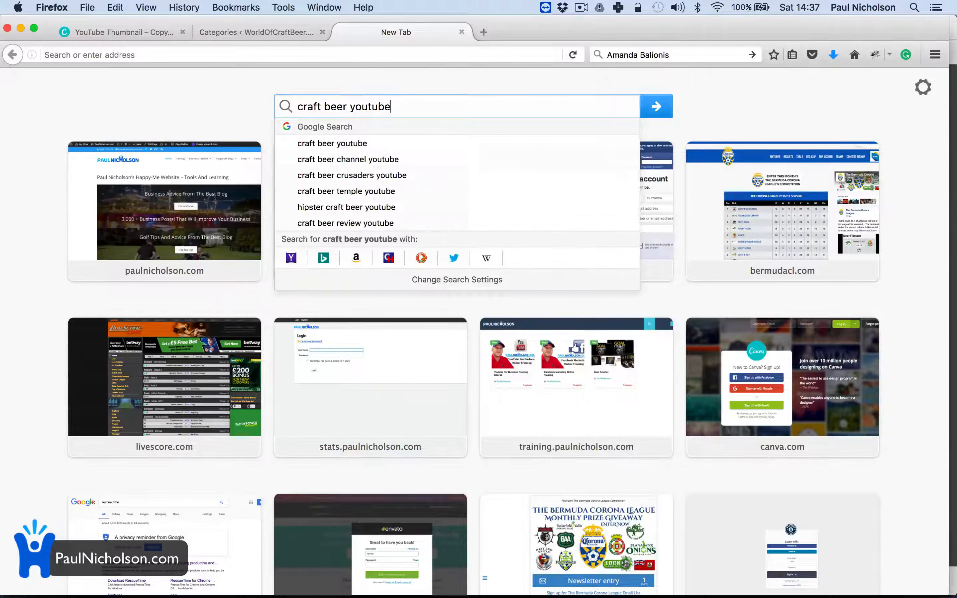
{"action": "type", "text": "channe"}
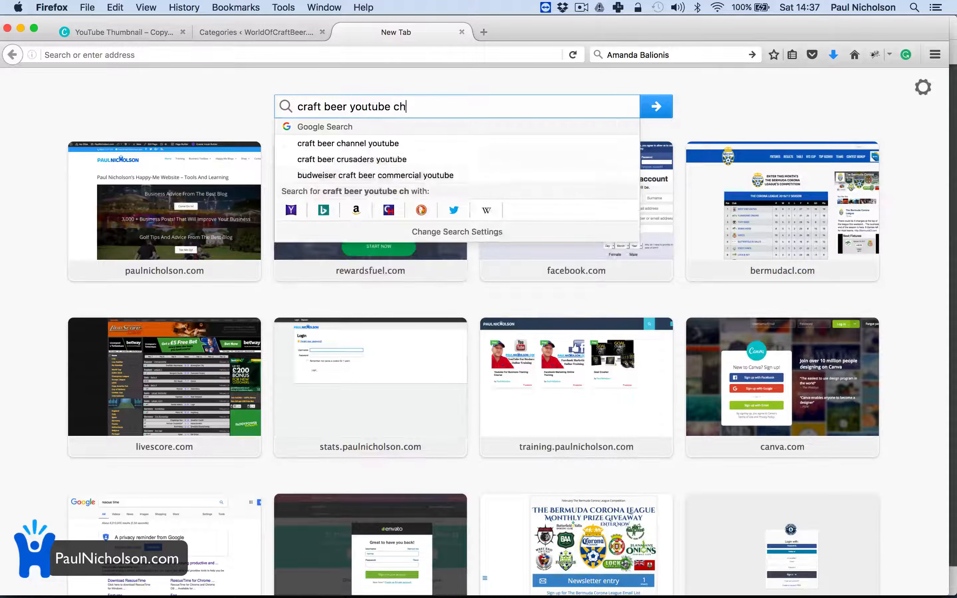
{"action": "type", "text": "l"}
{"action": "key", "text": "Return"}
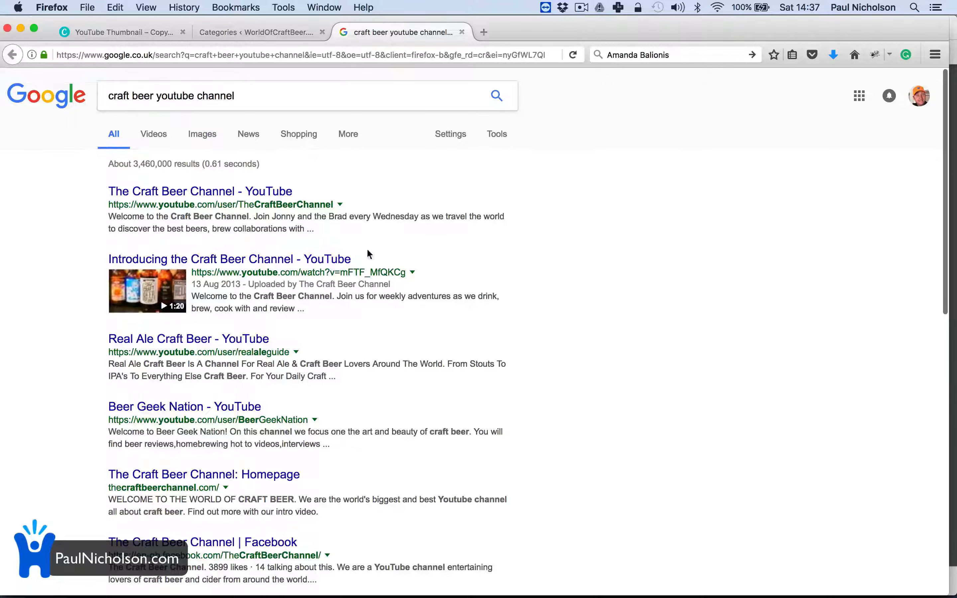
{"action": "left_click", "coordinate": [292, 195]}
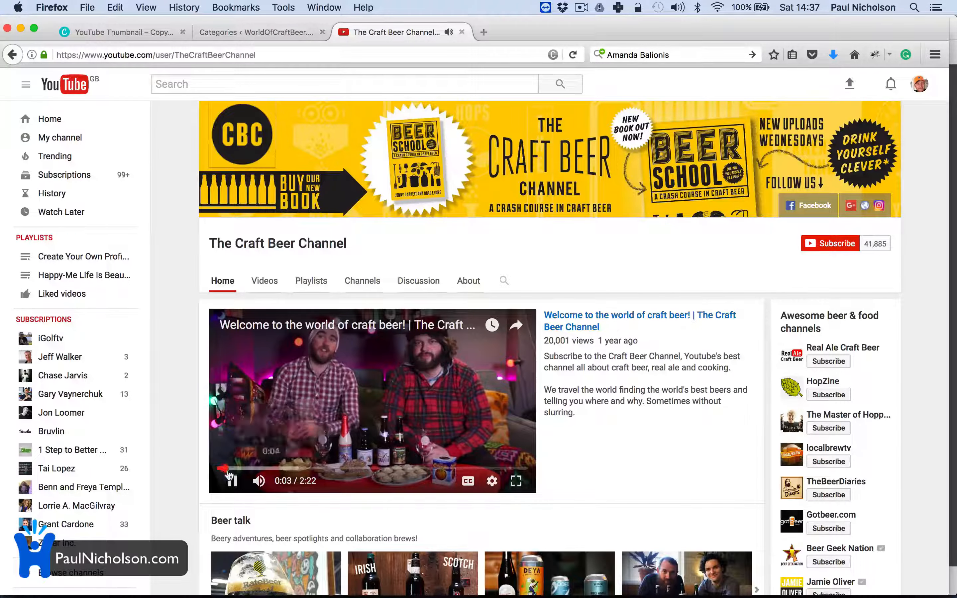
Step: Pause the featured video and select the channel title 'The Craft Beer Channel'
{"action": "left_click", "coordinate": [232, 482]}
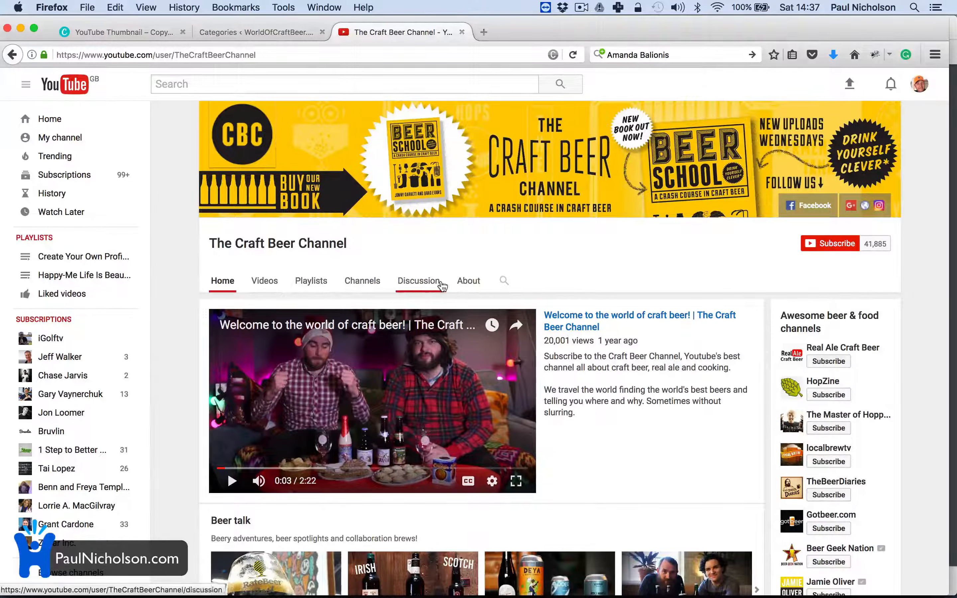
{"action": "left_click", "coordinate": [274, 283]}
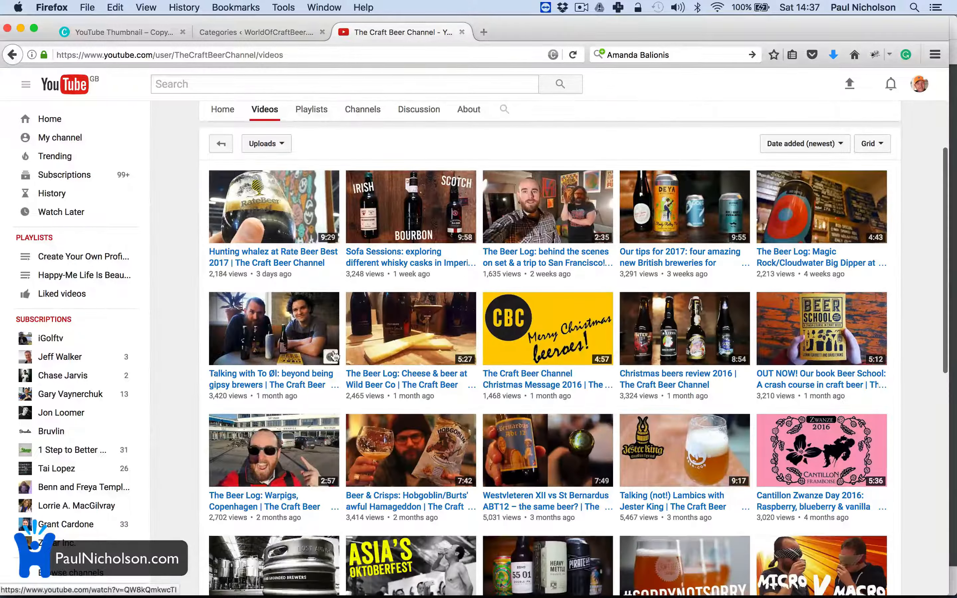
{"action": "left_click", "coordinate": [12, 55]}
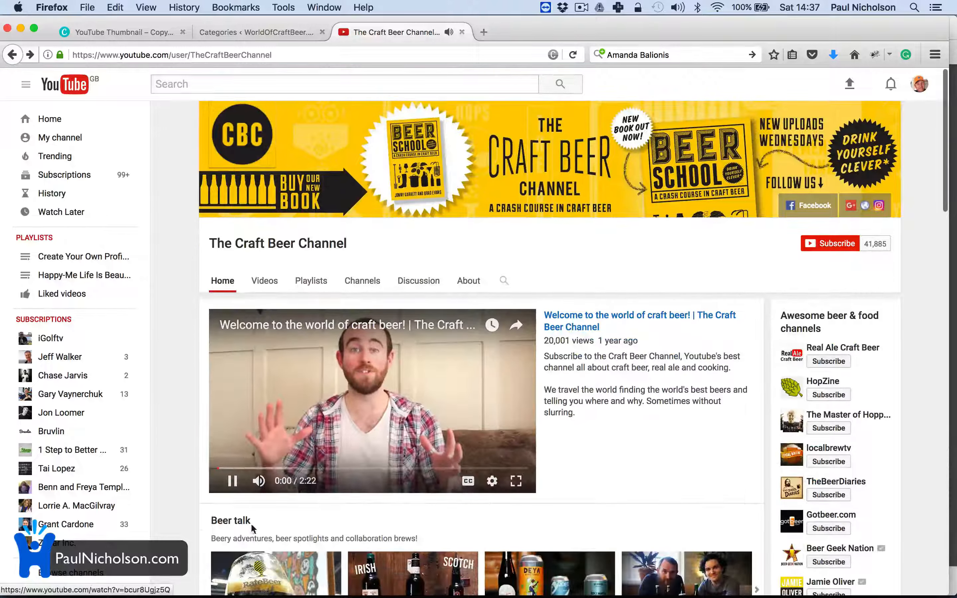
{"action": "left_click", "coordinate": [233, 483]}
{"action": "left_click_drag", "start_coordinate": [349, 244], "coordinate": [208, 243]}
{"action": "key", "text": "super+c"}
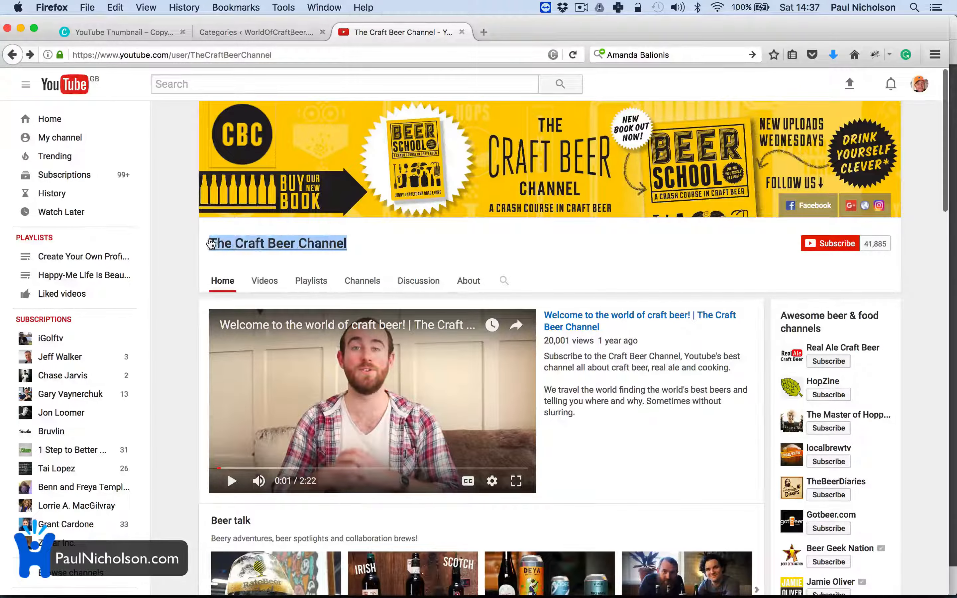
{"action": "left_click", "coordinate": [224, 34]}
Step: Paste 'The Craft Beer Channel' as the new video category name and add it
{"action": "left_click", "coordinate": [179, 233]}
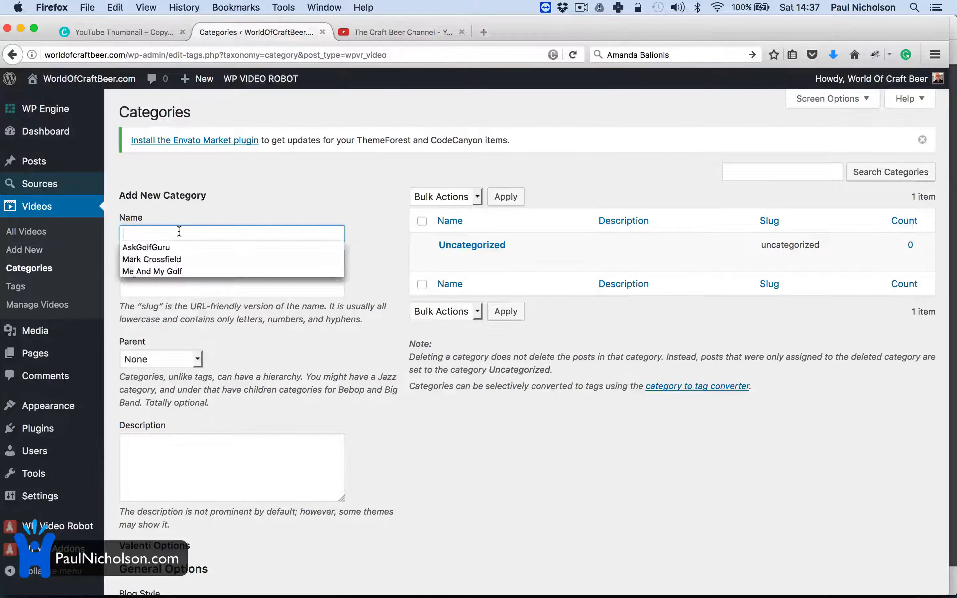
{"action": "key", "text": "super+v"}
{"action": "scroll", "coordinate": [220, 353], "scroll_direction": "down", "scroll_amount": 10}
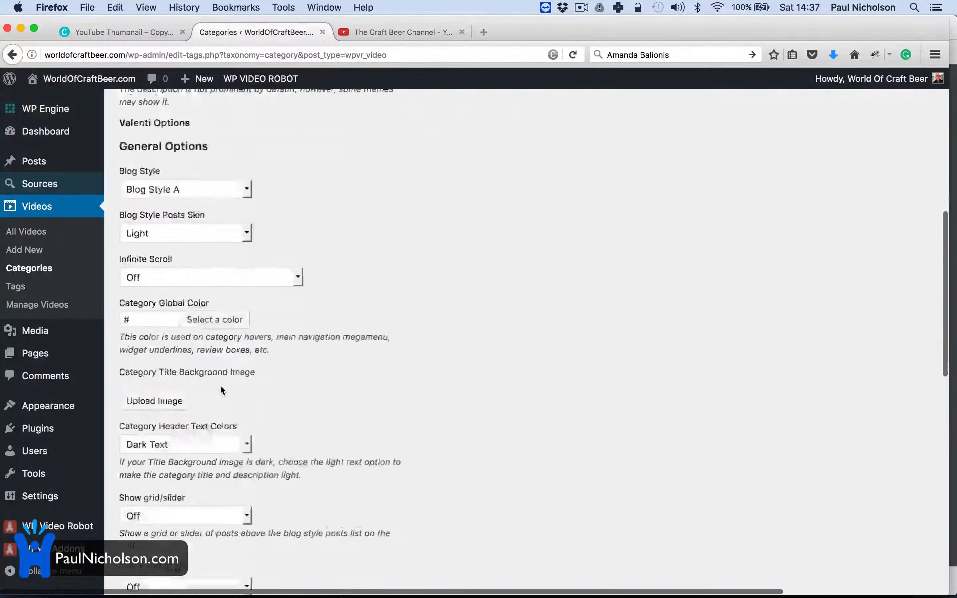
{"action": "scroll", "coordinate": [220, 387], "scroll_direction": "down", "scroll_amount": 10}
{"action": "scroll", "coordinate": [220, 388], "scroll_direction": "up", "scroll_amount": 8}
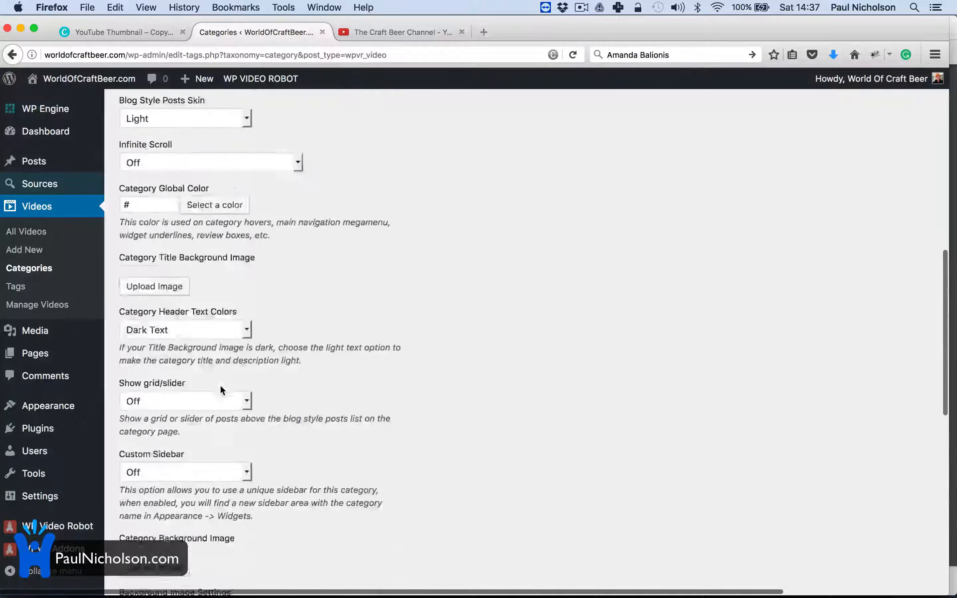
{"action": "scroll", "coordinate": [221, 389], "scroll_direction": "up", "scroll_amount": 10}
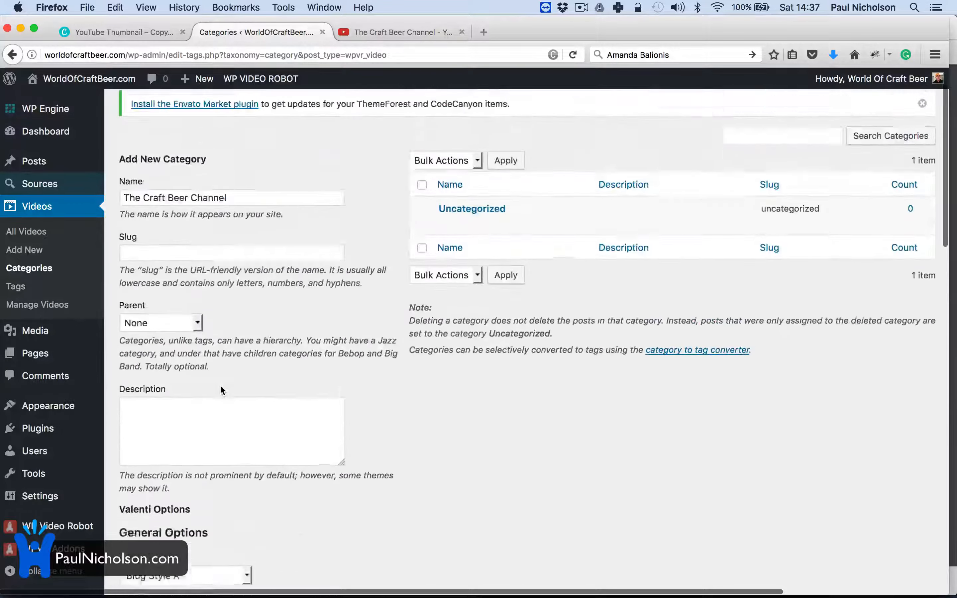
{"action": "scroll", "coordinate": [220, 390], "scroll_direction": "up", "scroll_amount": 1}
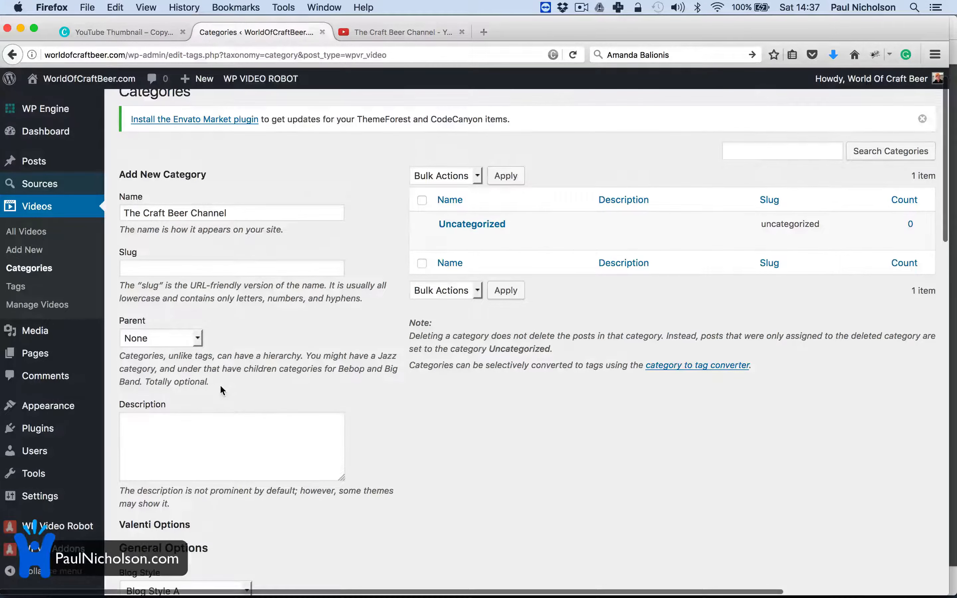
{"action": "scroll", "coordinate": [220, 390], "scroll_direction": "down", "scroll_amount": 15}
{"action": "scroll", "coordinate": [220, 384], "scroll_direction": "down", "scroll_amount": 4}
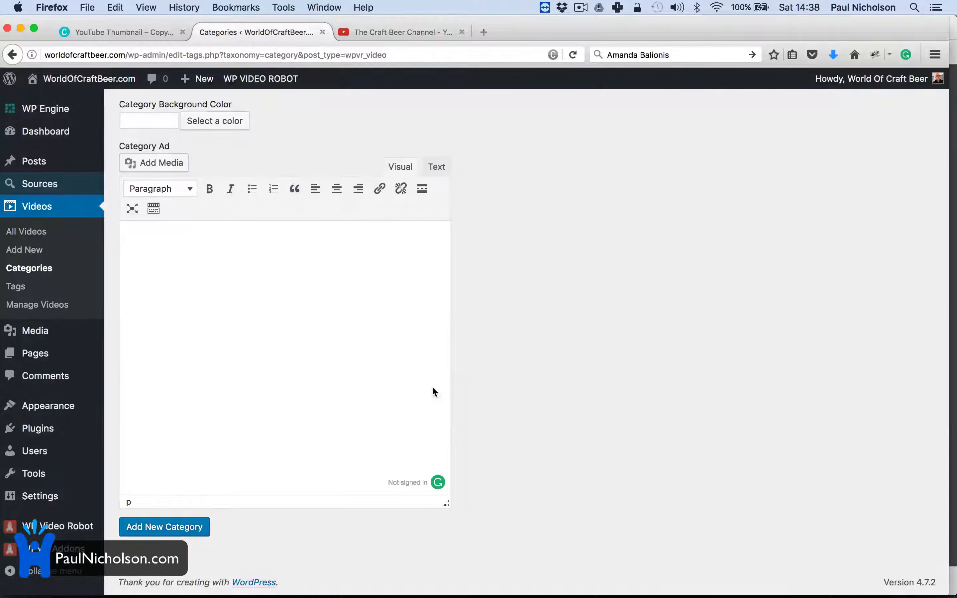
{"action": "scroll", "coordinate": [432, 388], "scroll_direction": "up", "scroll_amount": 15}
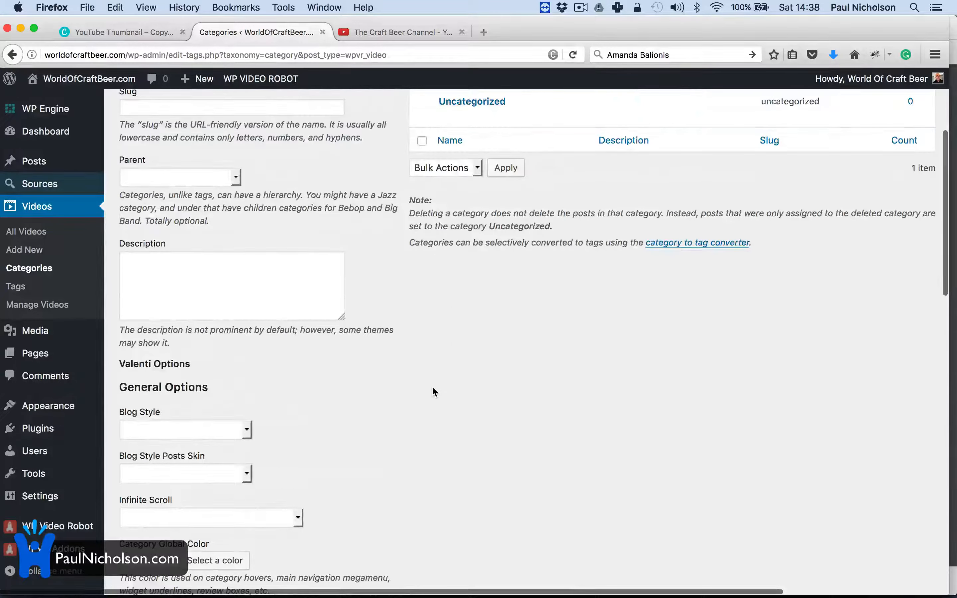
{"action": "scroll", "coordinate": [433, 388], "scroll_direction": "up", "scroll_amount": 5}
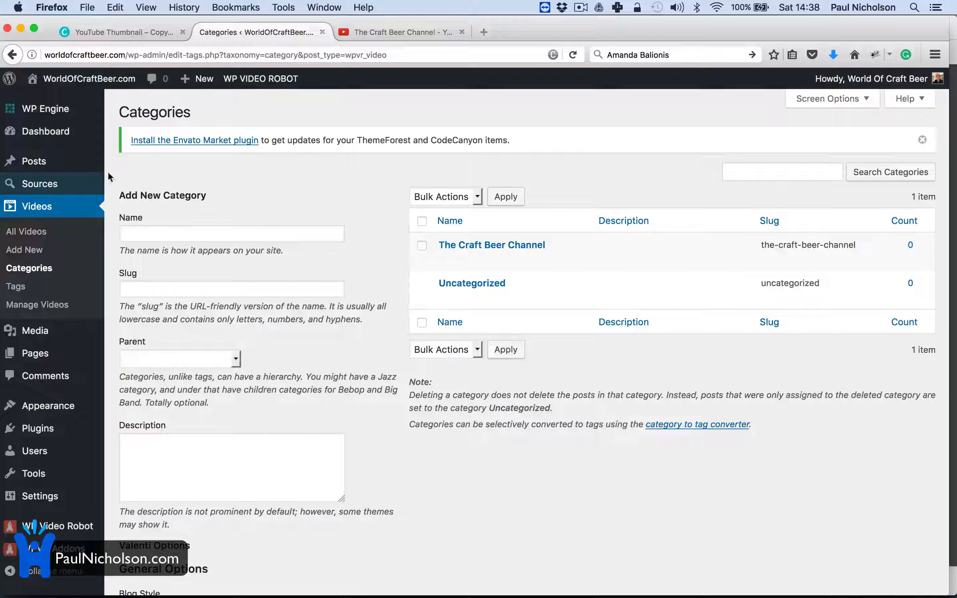
{"action": "mouse_move", "coordinate": [463, 255]}
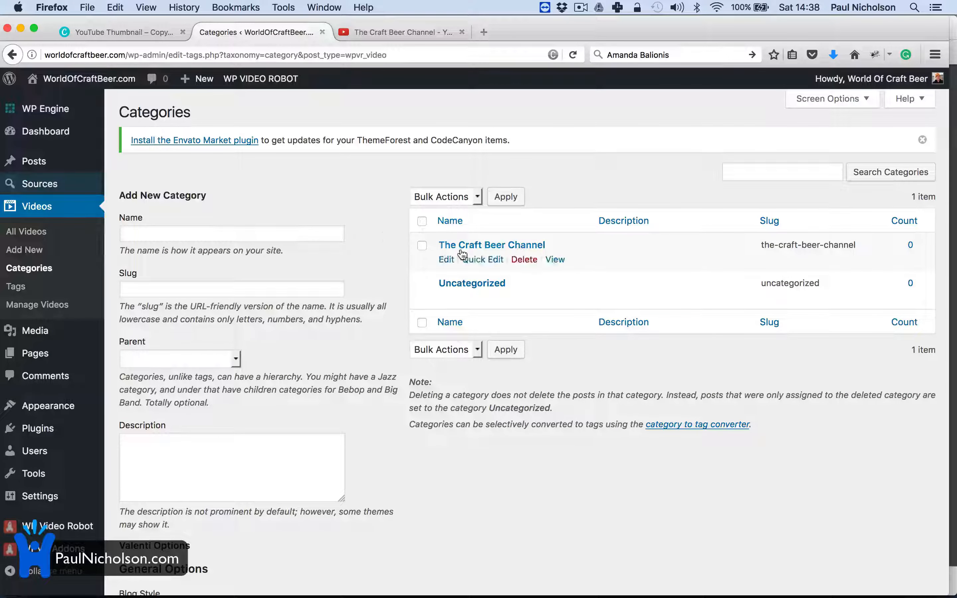
{"action": "mouse_move", "coordinate": [428, 254]}
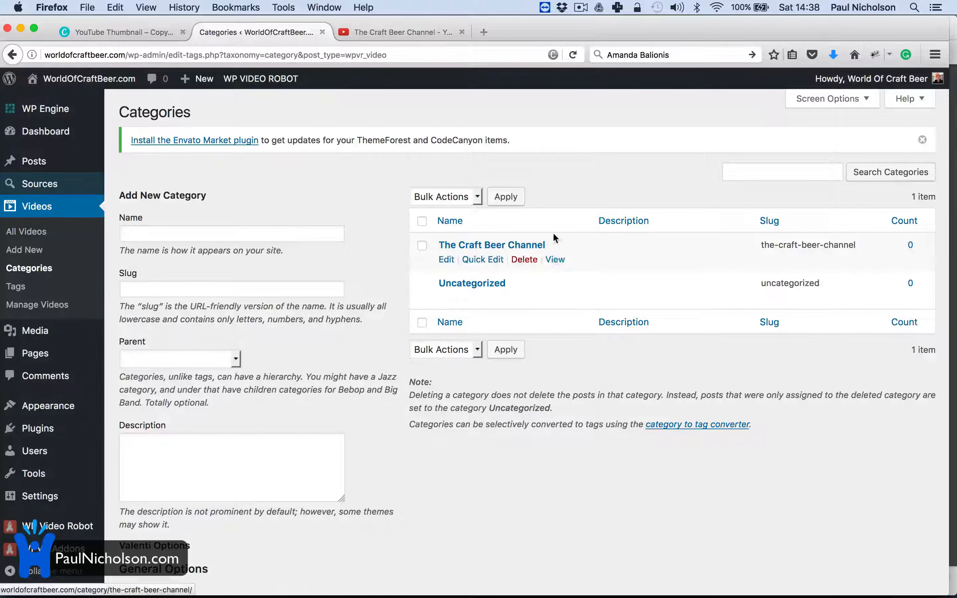
Step: Create a new video source named 'The Craft Beer Channel'
{"action": "mouse_move", "coordinate": [61, 194]}
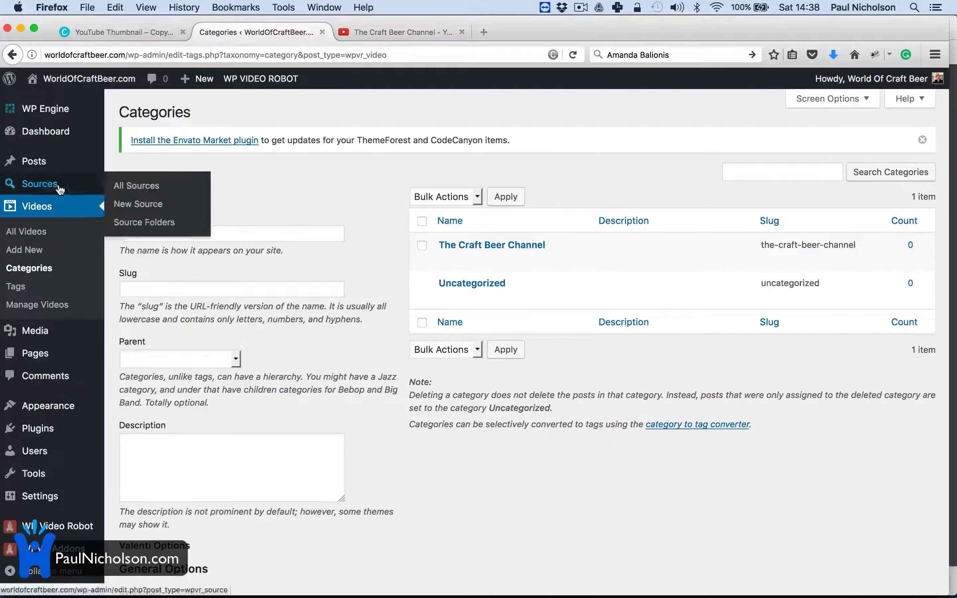
{"action": "left_click", "coordinate": [174, 185]}
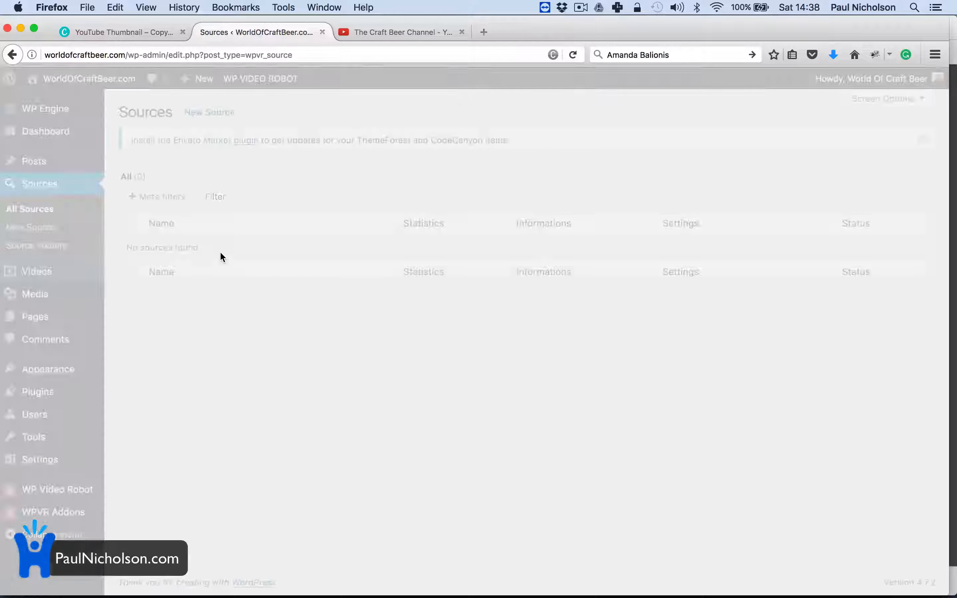
{"action": "left_click", "coordinate": [213, 114]}
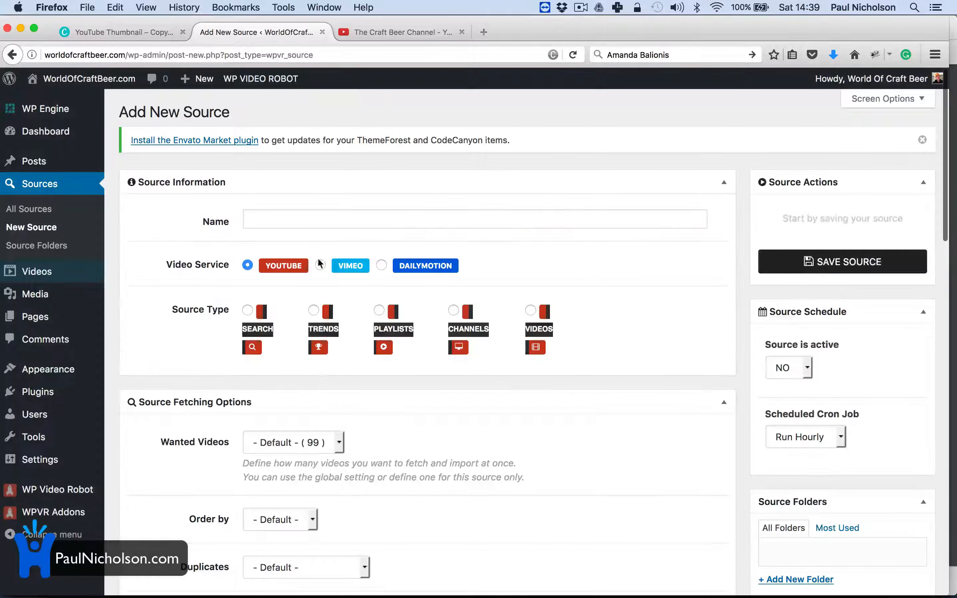
{"action": "left_click", "coordinate": [301, 214]}
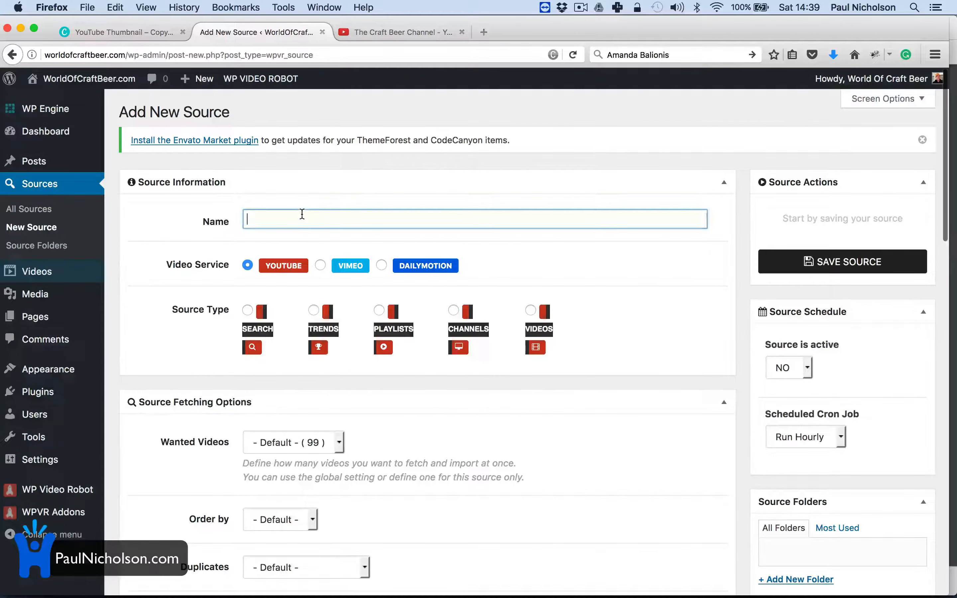
{"action": "type", "text": "The Craft Beer Channel"}
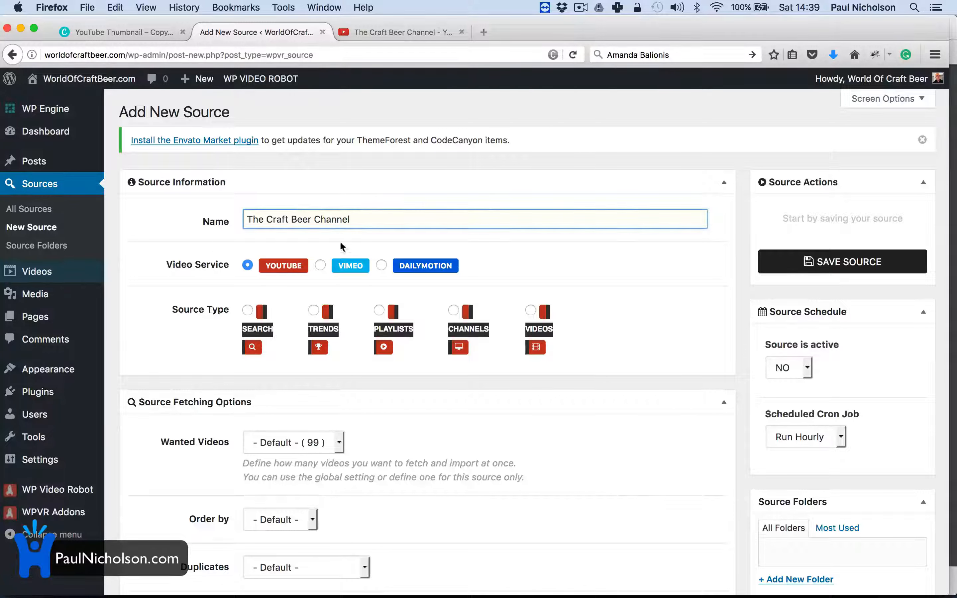
{"action": "left_click", "coordinate": [389, 382]}
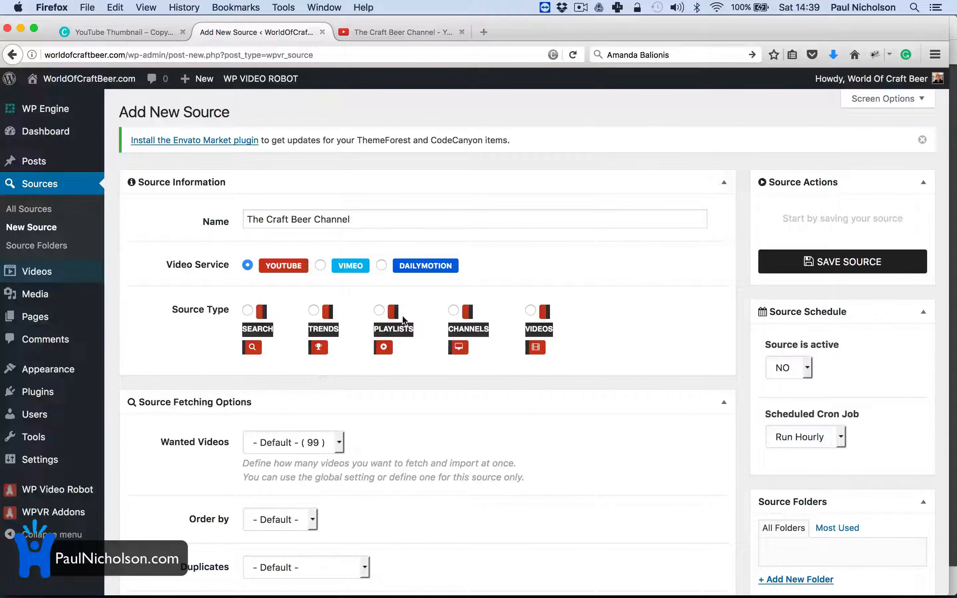
Step: Set the source type to YouTube Channels and look up The Craft Beer Channel's ID
{"action": "left_click", "coordinate": [453, 311]}
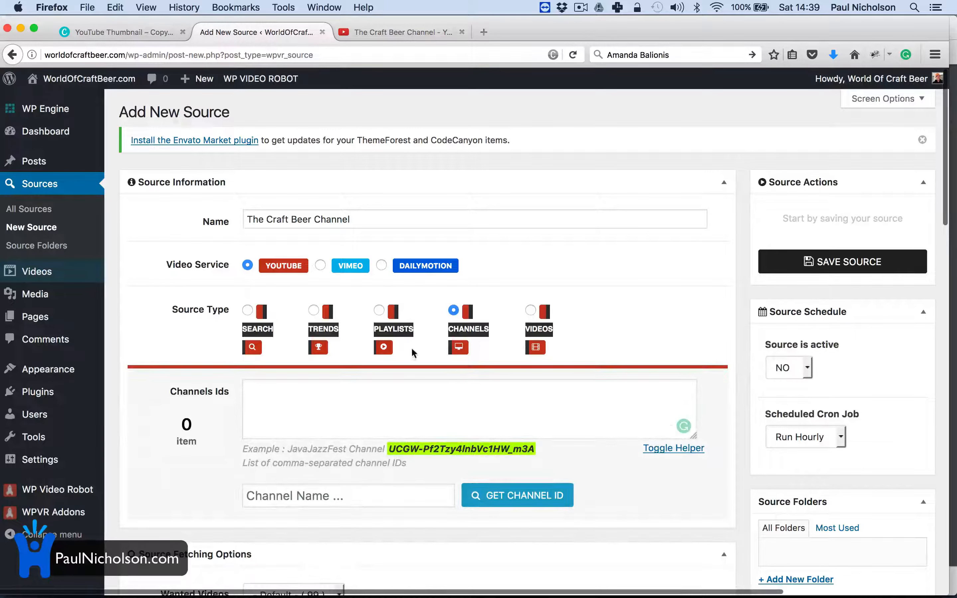
{"action": "left_click", "coordinate": [350, 496]}
{"action": "type", "text": "The Craft Beer Channel"}
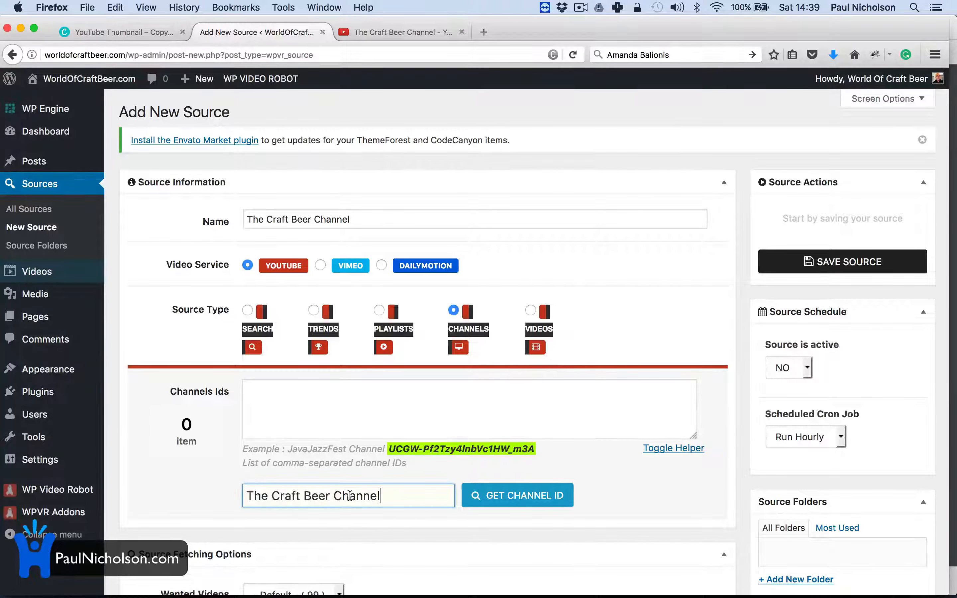
{"action": "left_click", "coordinate": [508, 503]}
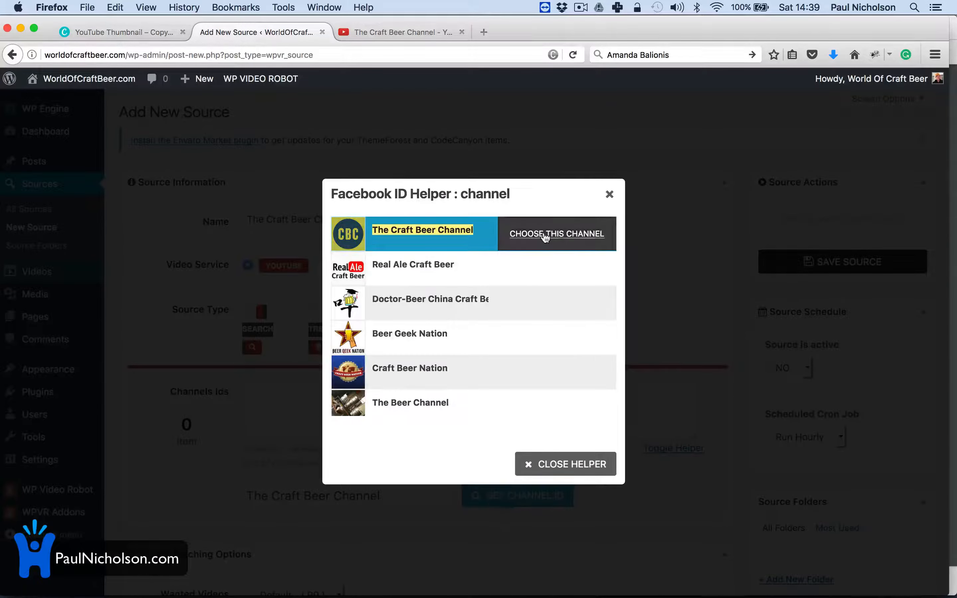
{"action": "left_click", "coordinate": [542, 237]}
Step: Set Wanted Videos to a custom number of 15
{"action": "scroll", "coordinate": [510, 447], "scroll_direction": "down", "scroll_amount": 5}
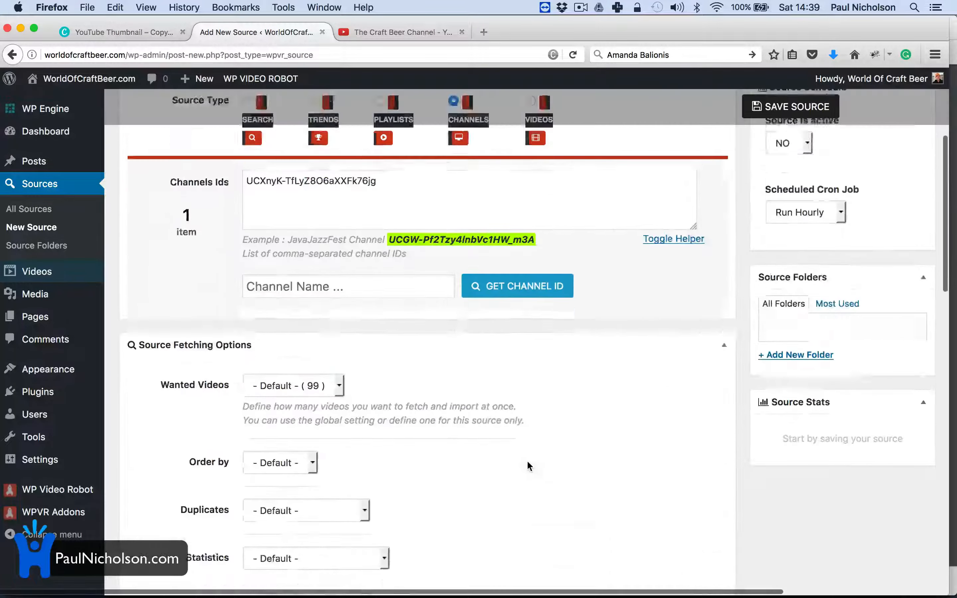
{"action": "scroll", "coordinate": [528, 462], "scroll_direction": "down", "scroll_amount": 2}
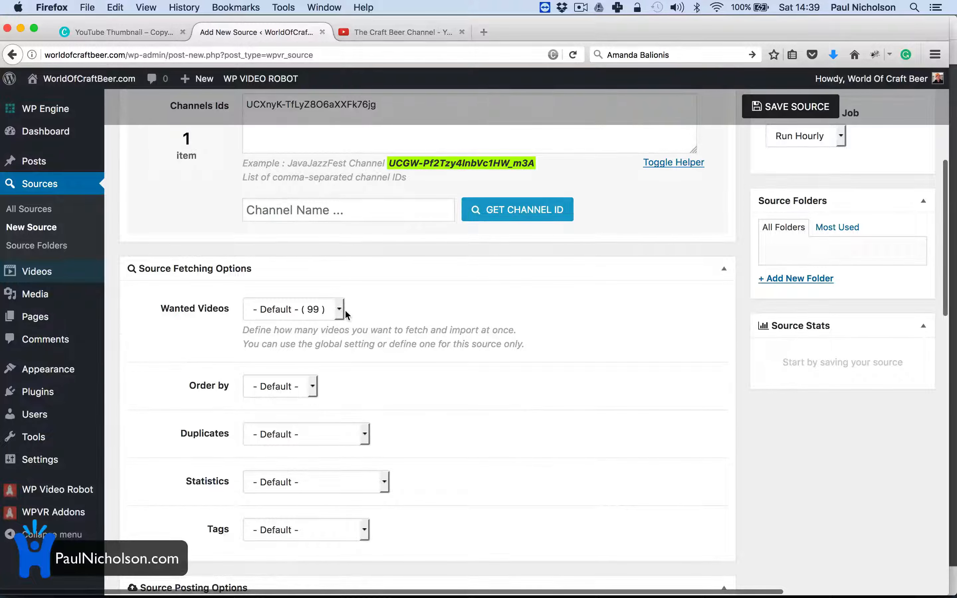
{"action": "scroll", "coordinate": [390, 368], "scroll_direction": "down", "scroll_amount": 5}
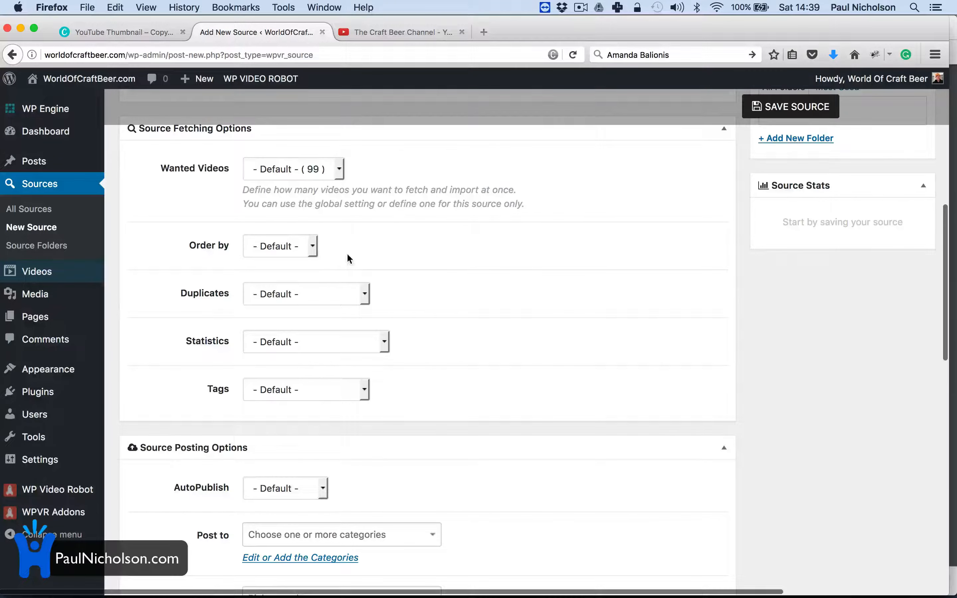
{"action": "left_click", "coordinate": [341, 177]}
{"action": "left_click", "coordinate": [321, 188]}
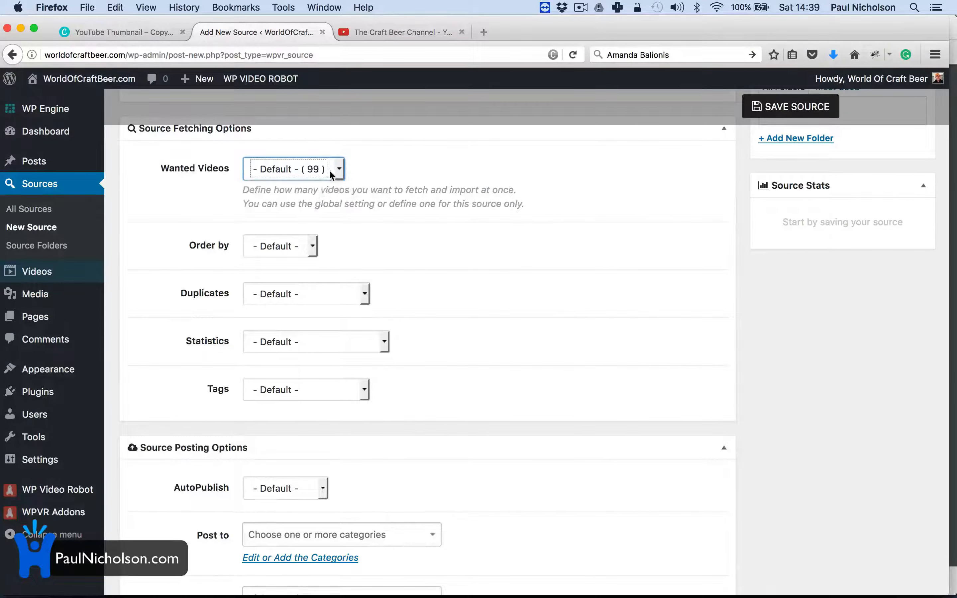
{"action": "left_click", "coordinate": [329, 170]}
{"action": "left_click", "coordinate": [313, 198]}
{"action": "left_click", "coordinate": [272, 255]}
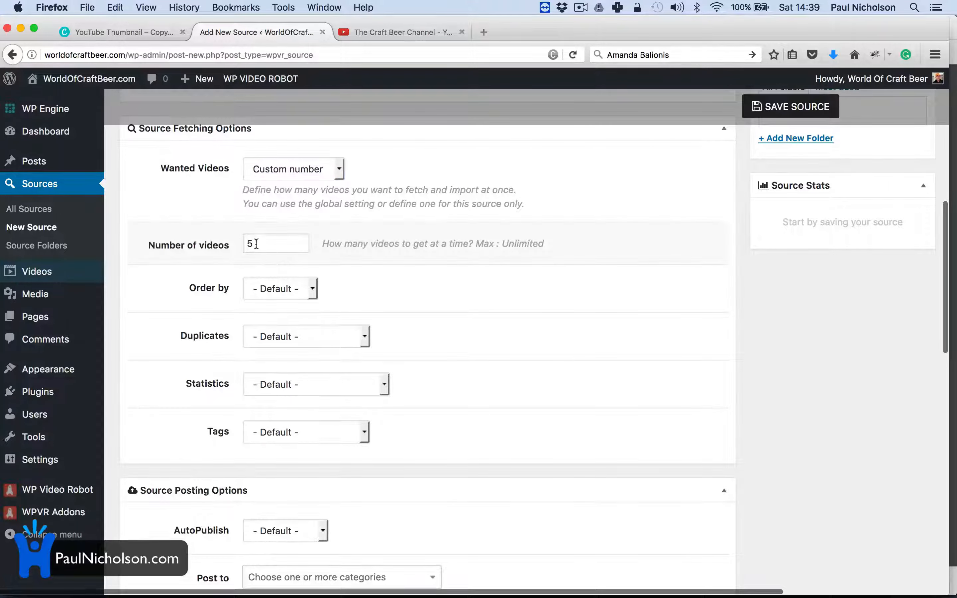
{"action": "left_click", "coordinate": [248, 243]}
{"action": "type", "text": "1"}
{"action": "left_click", "coordinate": [393, 298]}
Step: Post to The Craft Beer Channel category with author wocbeer, then save the source
{"action": "scroll", "coordinate": [464, 396], "scroll_direction": "down", "scroll_amount": 5}
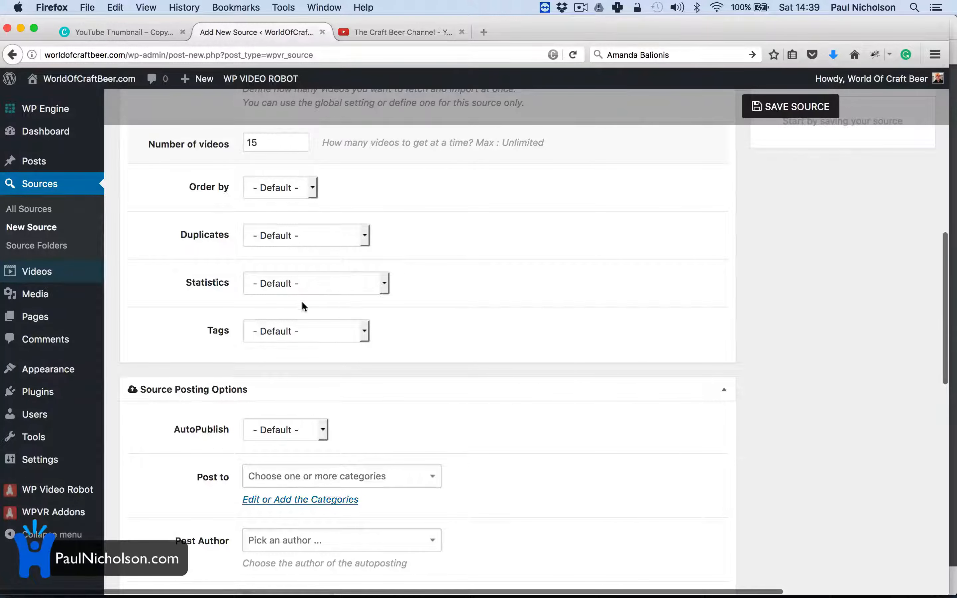
{"action": "scroll", "coordinate": [344, 382], "scroll_direction": "down", "scroll_amount": 5}
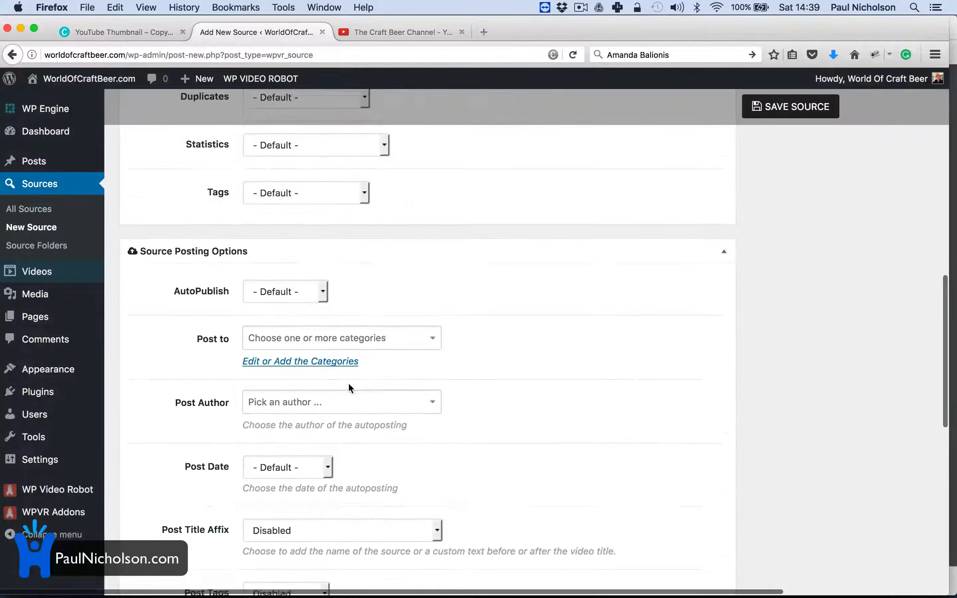
{"action": "left_click", "coordinate": [350, 325]}
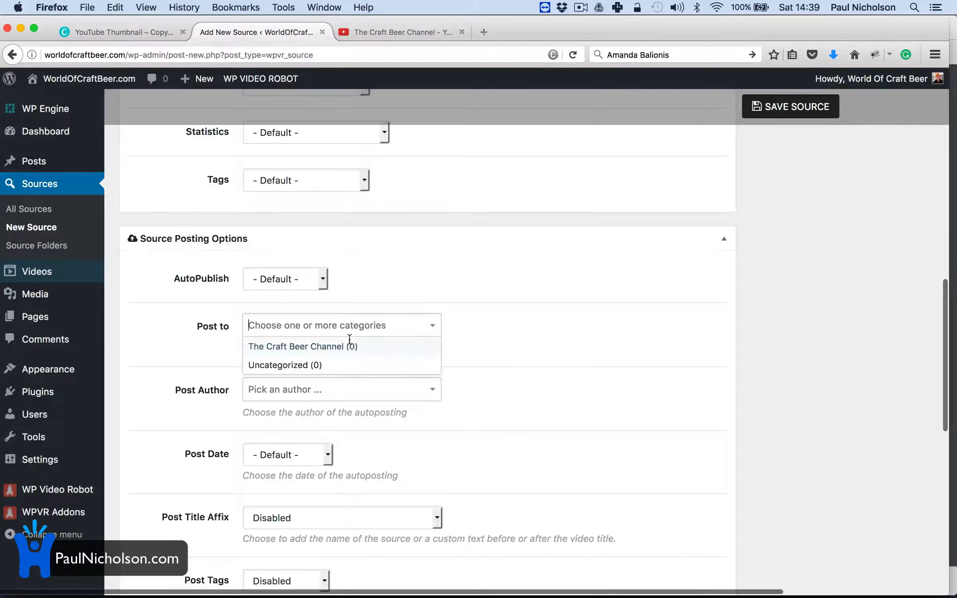
{"action": "left_click", "coordinate": [462, 373]}
{"action": "left_click", "coordinate": [376, 389]}
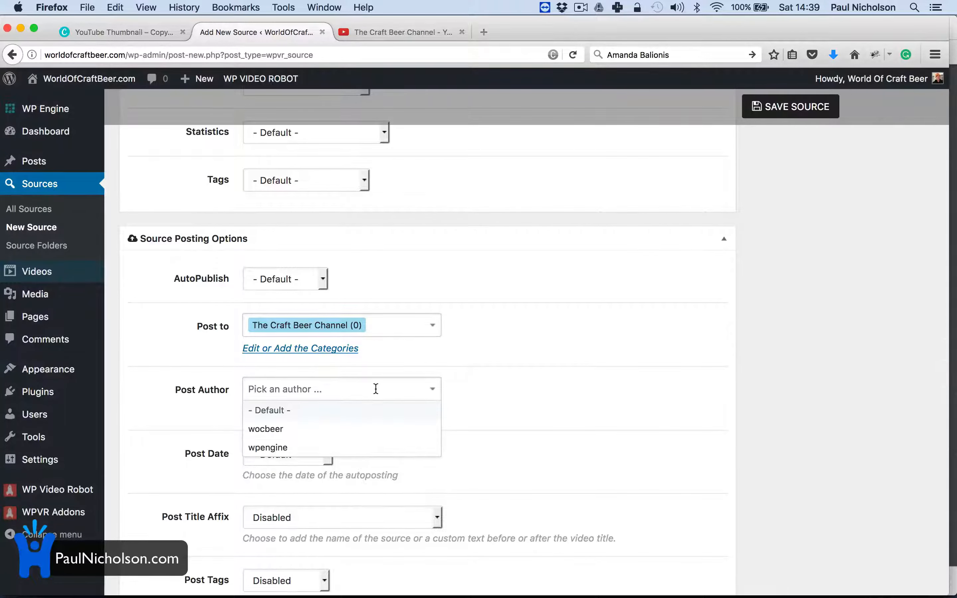
{"action": "left_click", "coordinate": [361, 430]}
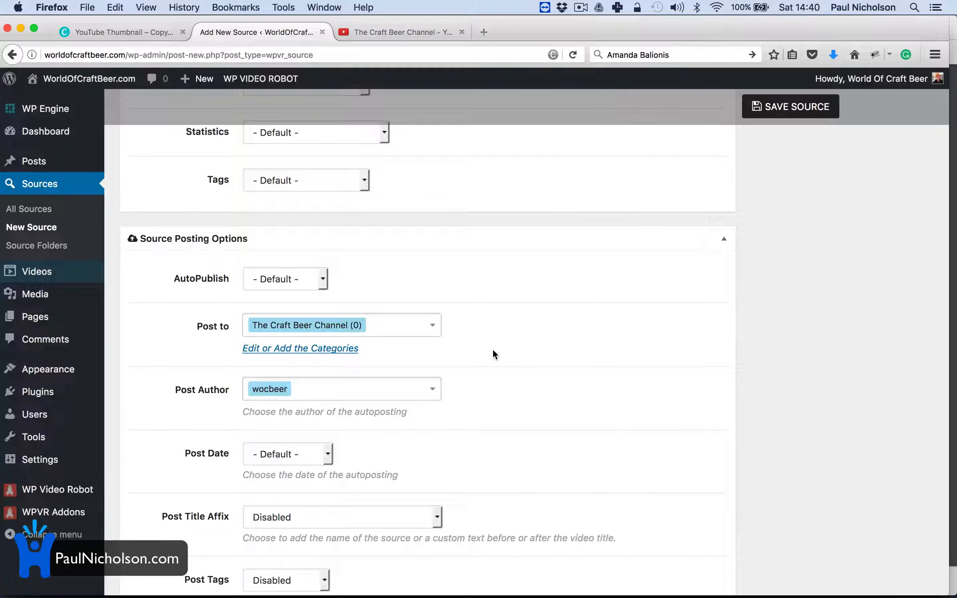
{"action": "scroll", "coordinate": [492, 350], "scroll_direction": "up", "scroll_amount": 1}
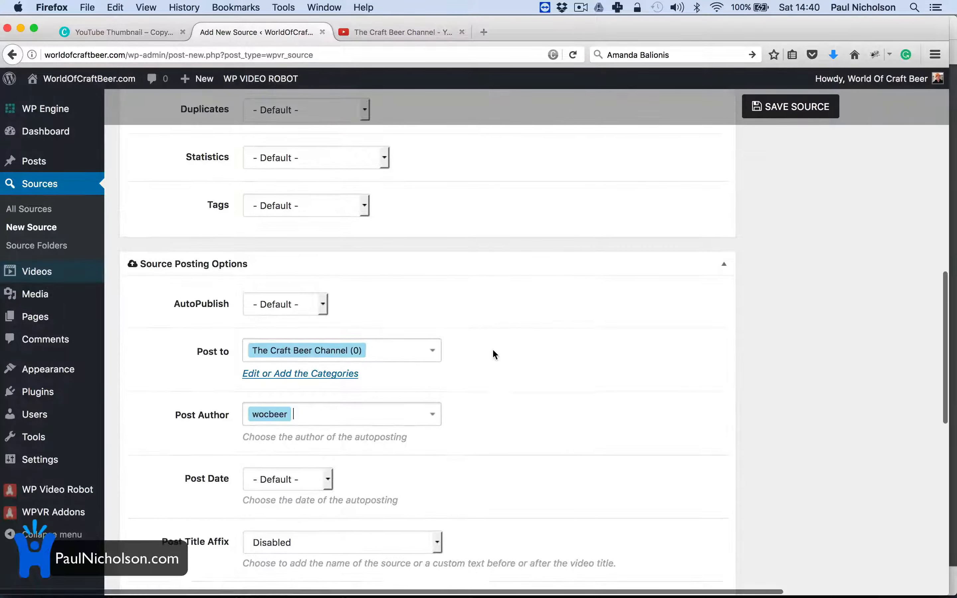
{"action": "scroll", "coordinate": [493, 350], "scroll_direction": "down", "scroll_amount": 5}
{"action": "scroll", "coordinate": [493, 351], "scroll_direction": "up", "scroll_amount": 2}
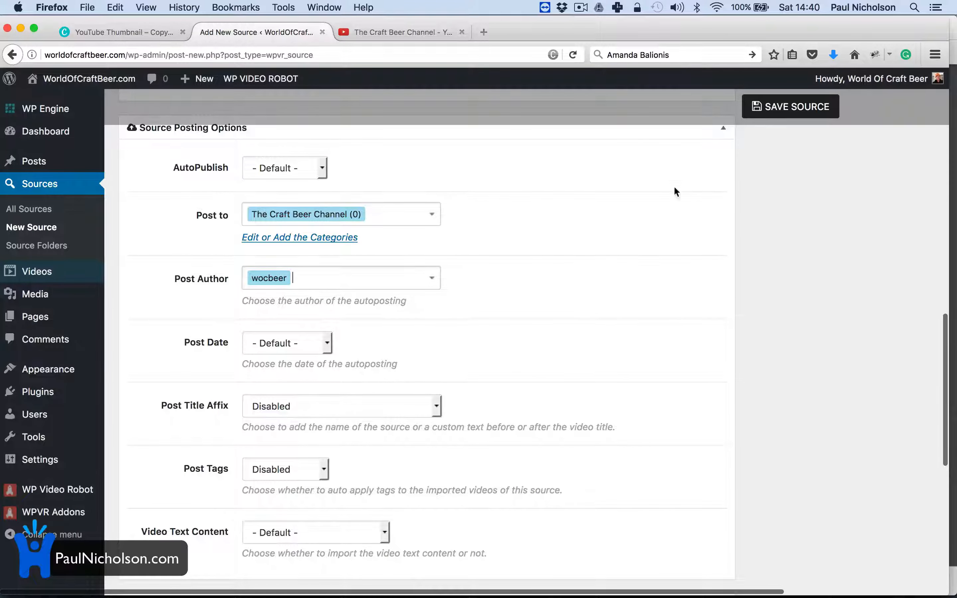
{"action": "left_click", "coordinate": [791, 106]}
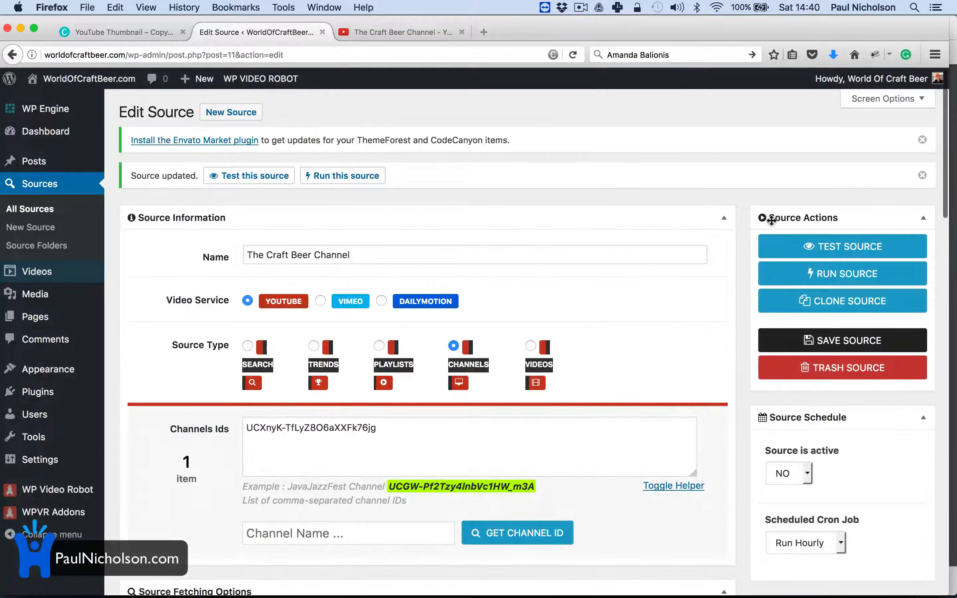
Step: Start a new user with username 'thecraftbeerchannel' and enter its e-mail address
{"action": "mouse_move", "coordinate": [66, 418]}
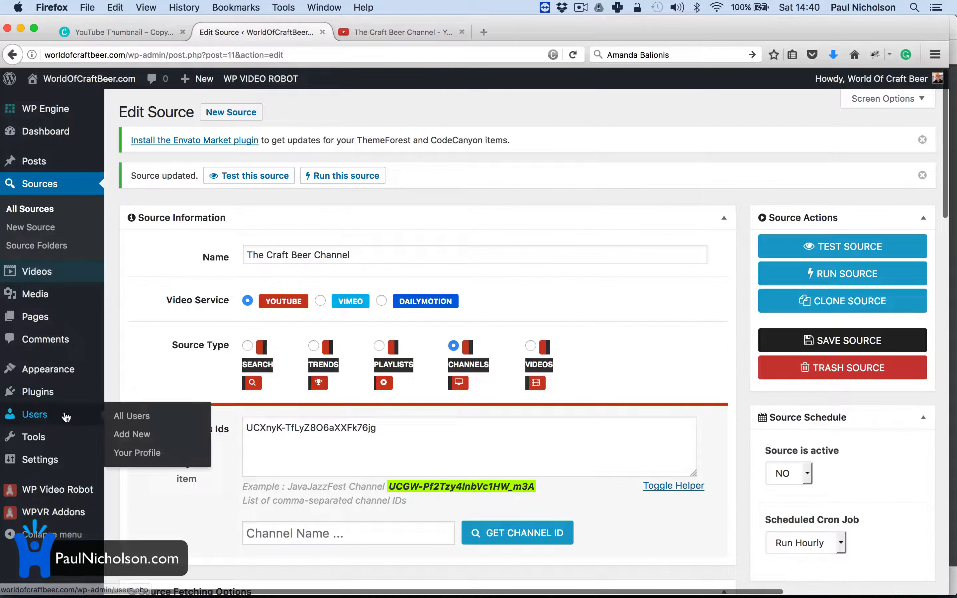
{"action": "left_click", "coordinate": [118, 417]}
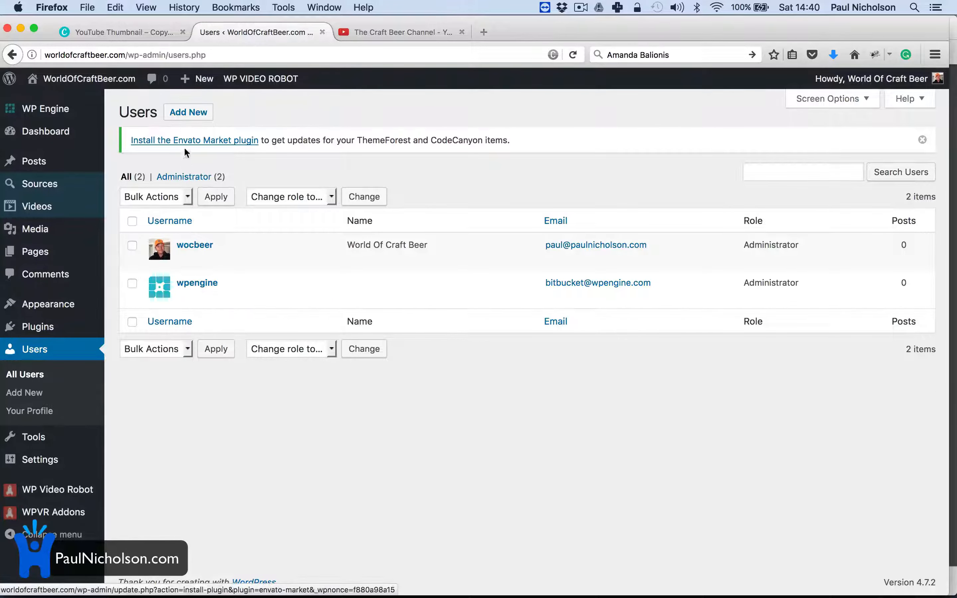
{"action": "left_click", "coordinate": [189, 112]}
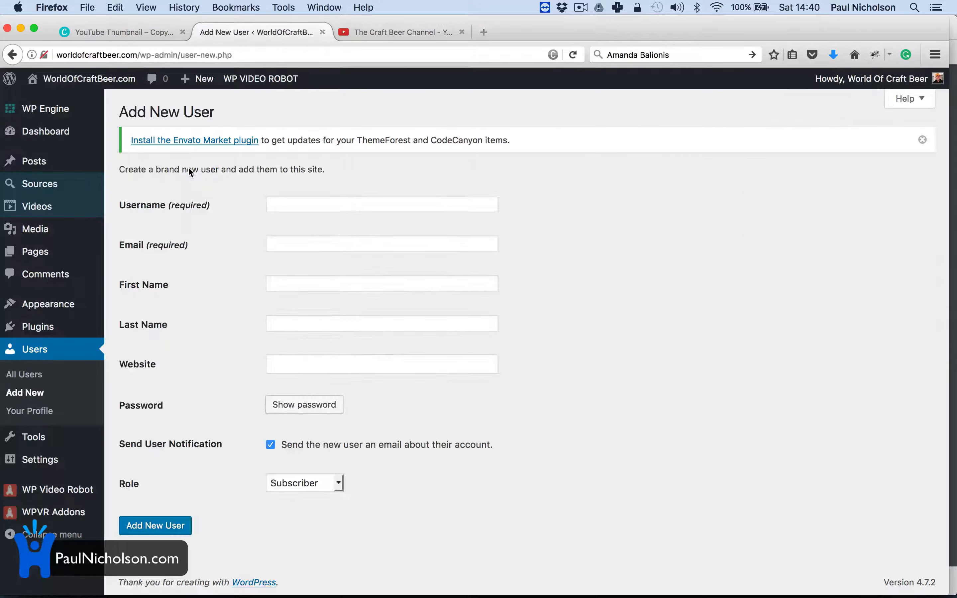
{"action": "left_click", "coordinate": [308, 206]}
{"action": "type", "text": "the"}
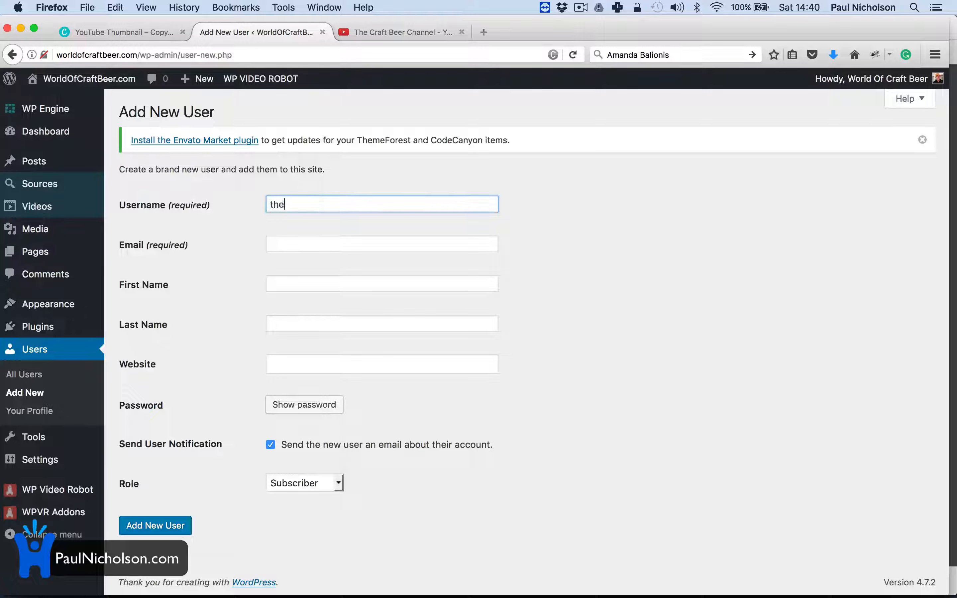
{"action": "type", "text": "craftbeerchannel"}
{"action": "key", "text": "Tab"}
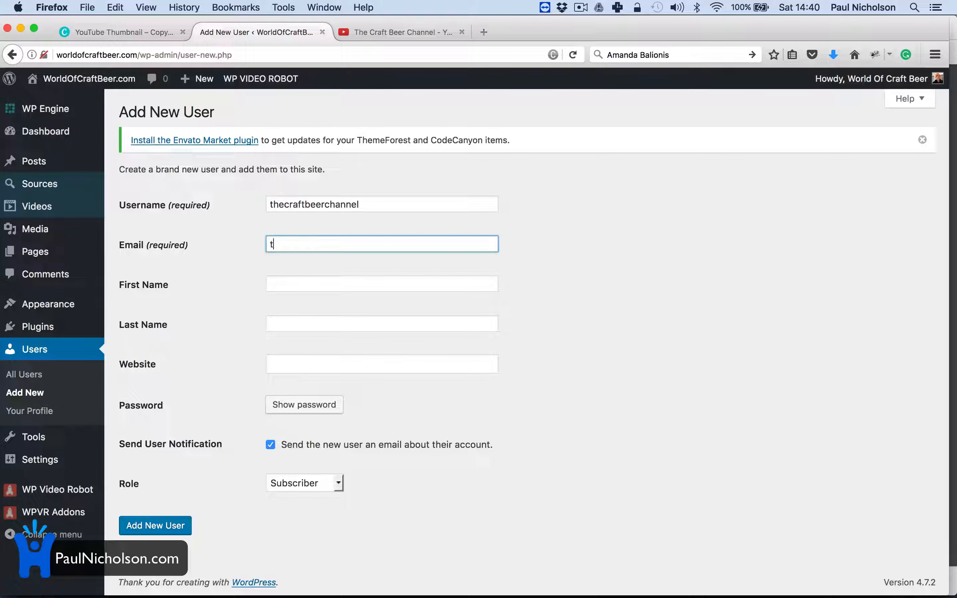
{"action": "key", "text": "Tab"}
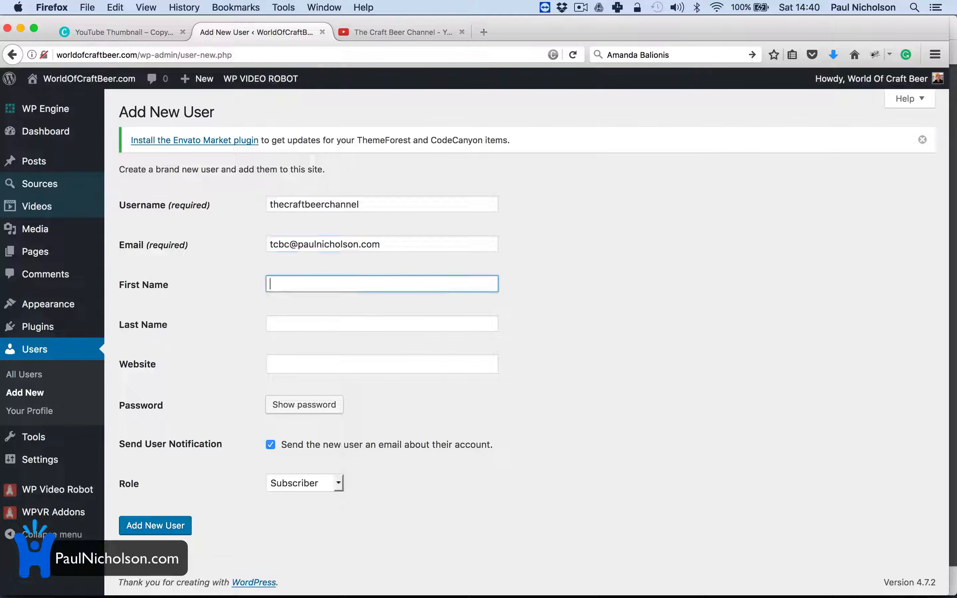
Step: Fill in first and last name for The Craft Beer Channel, assign the Author role, and add the user
{"action": "type", "text": "The Craft Bee"}
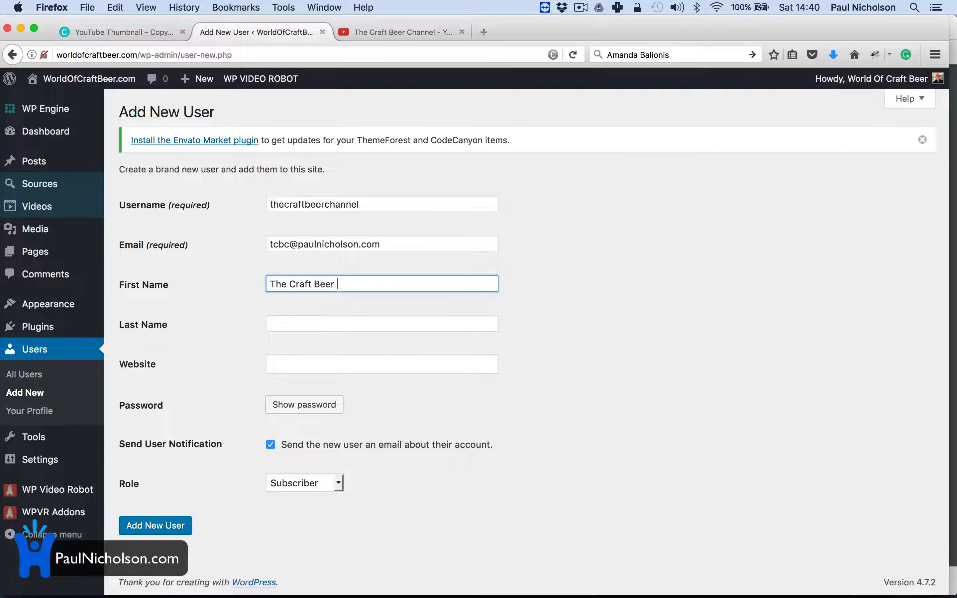
{"action": "type", "text": "r"}
{"action": "key", "text": "BackSpace"}
{"action": "key", "text": "BackSpace"}
{"action": "key", "text": "BackSpace"}
{"action": "key", "text": "BackSpace"}
{"action": "key", "text": "BackSpace"}
{"action": "key", "text": "Tab"}
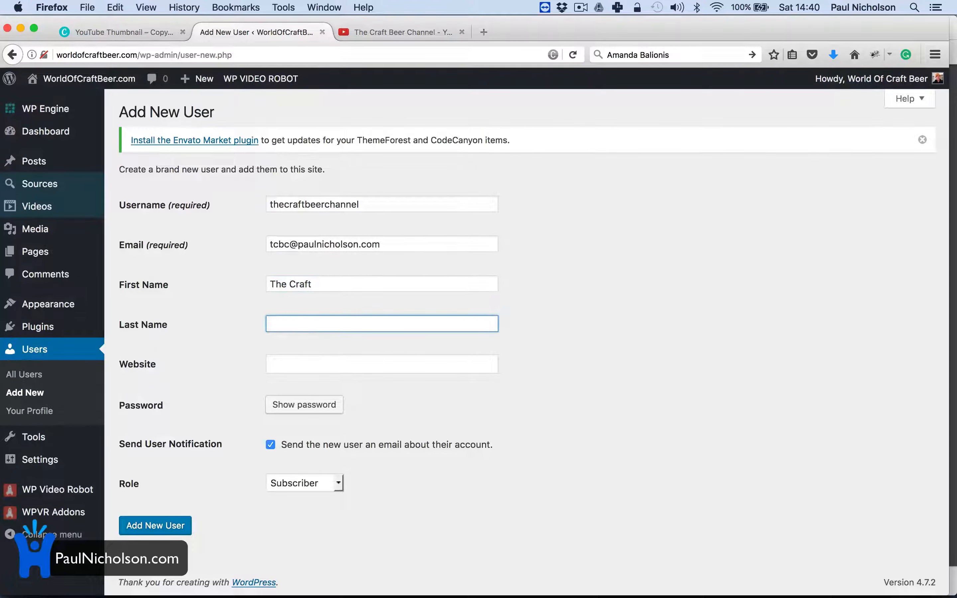
{"action": "type", "text": "Beer Channel"}
{"action": "key", "text": "Tab"}
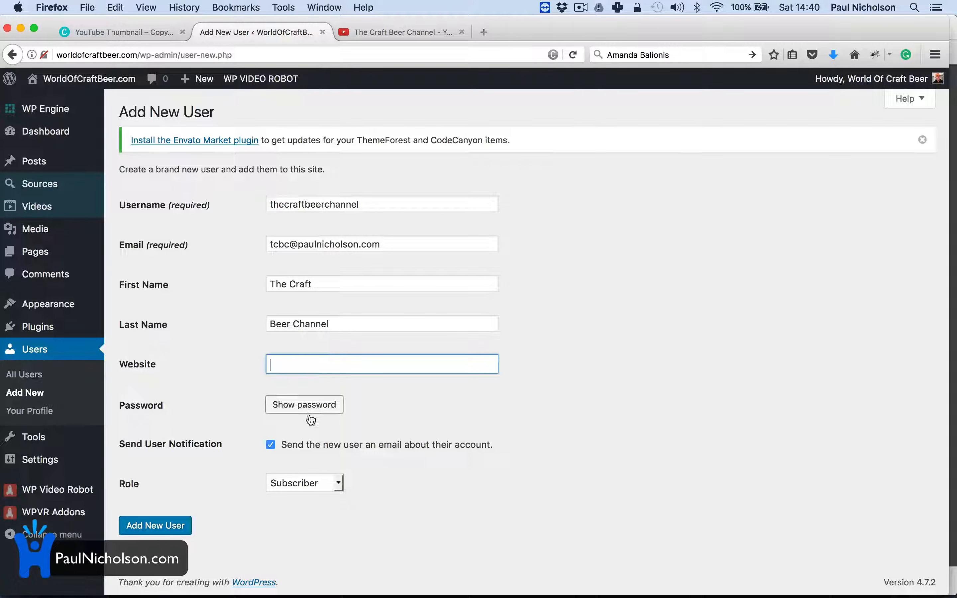
{"action": "left_click", "coordinate": [327, 484]}
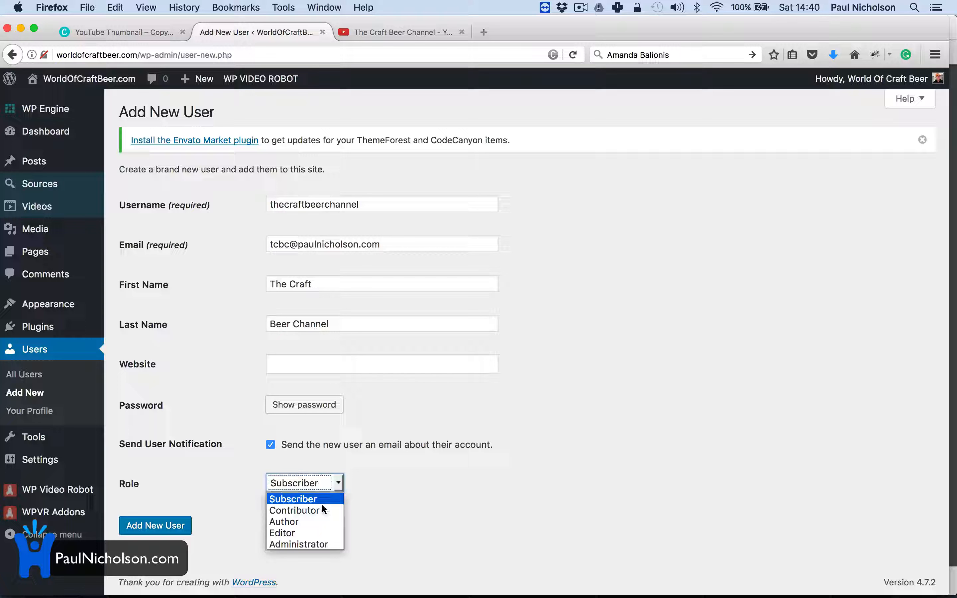
{"action": "left_click", "coordinate": [313, 522]}
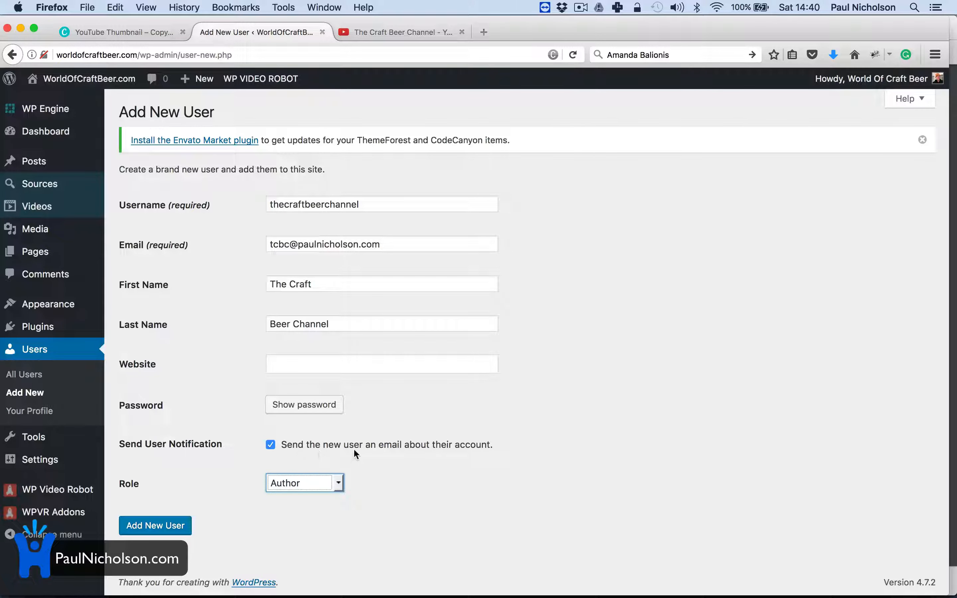
{"action": "left_click", "coordinate": [156, 525]}
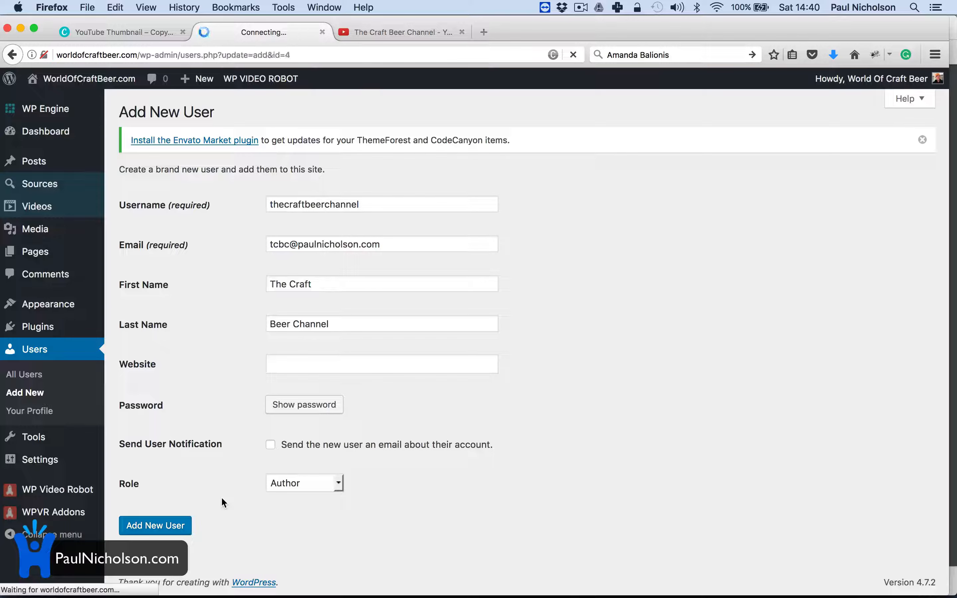
Step: Open The Craft Beer Channel source for editing
{"action": "mouse_move", "coordinate": [79, 183]}
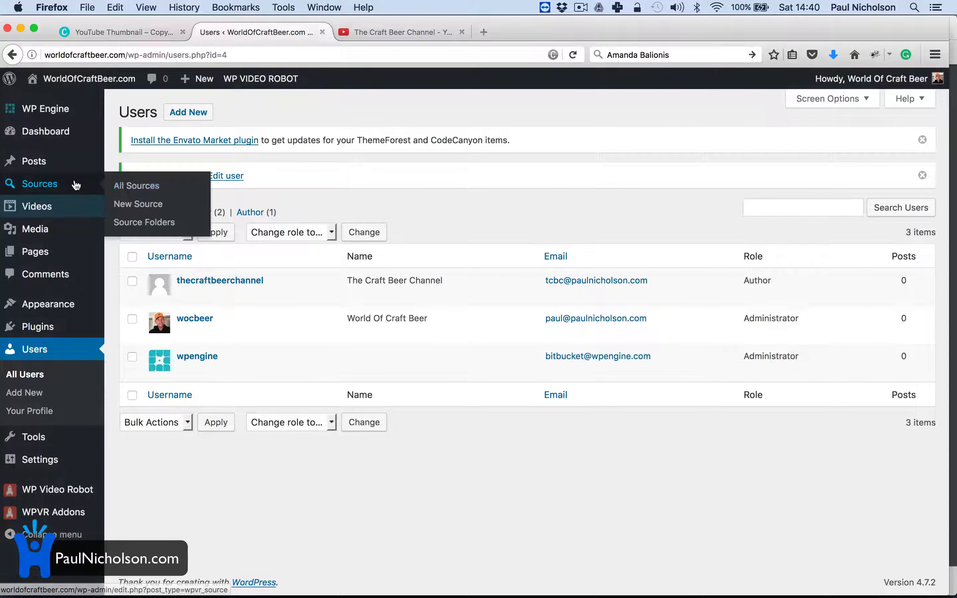
{"action": "left_click", "coordinate": [137, 184]}
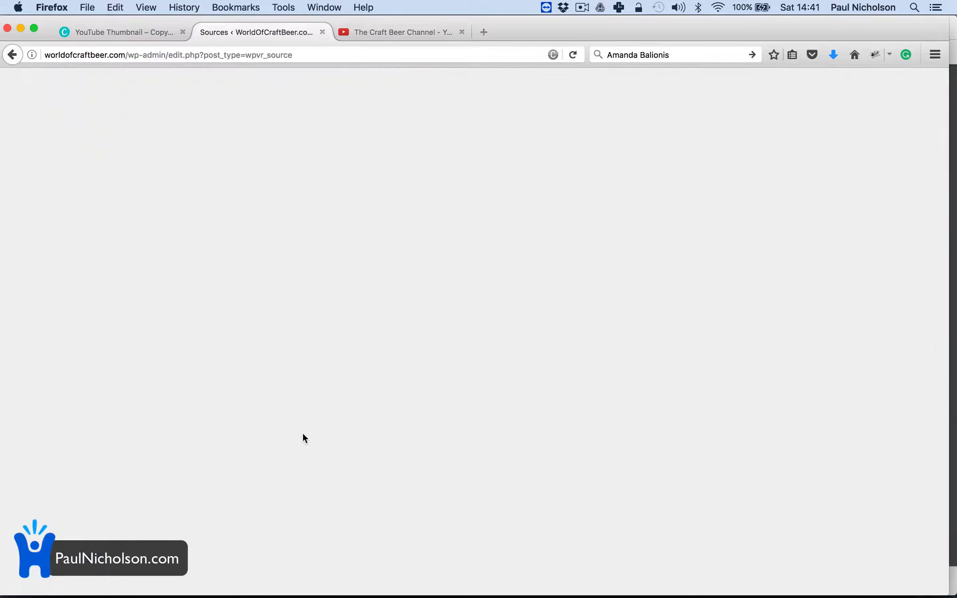
{"action": "left_click", "coordinate": [182, 273]}
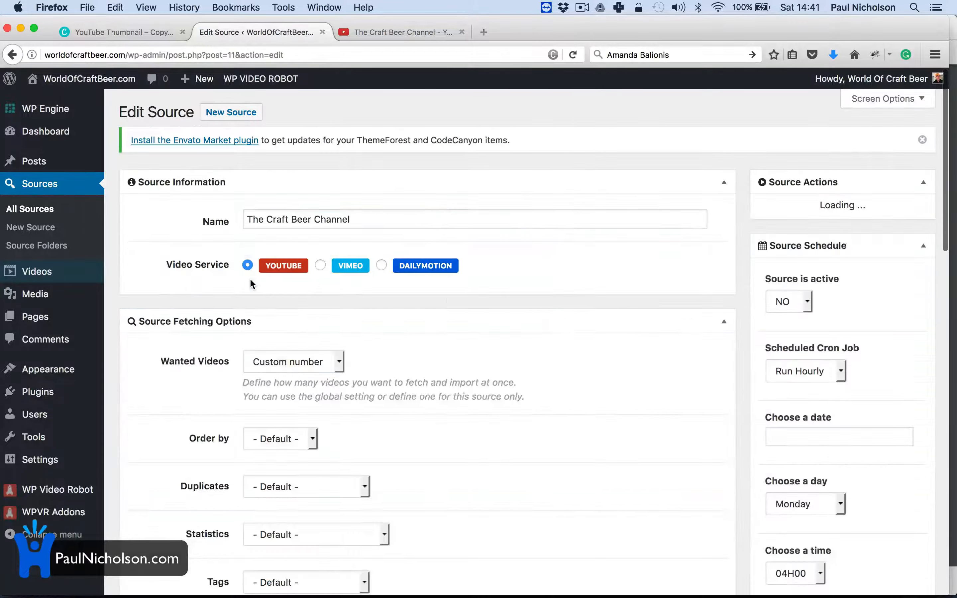
{"action": "scroll", "coordinate": [316, 380], "scroll_direction": "down", "scroll_amount": 10}
{"action": "scroll", "coordinate": [317, 380], "scroll_direction": "down", "scroll_amount": 6}
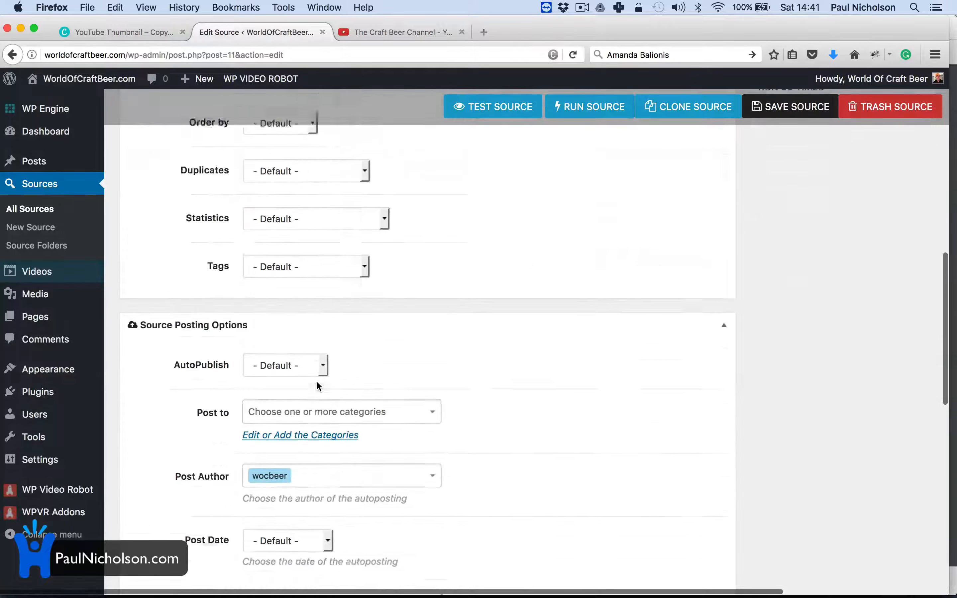
{"action": "key", "text": "super+Left"}
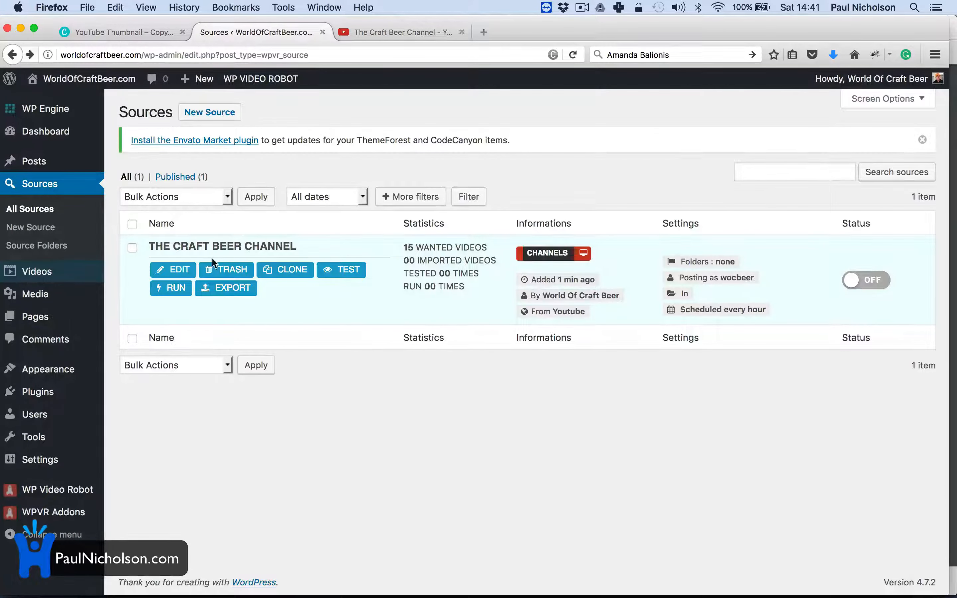
{"action": "left_click", "coordinate": [171, 287]}
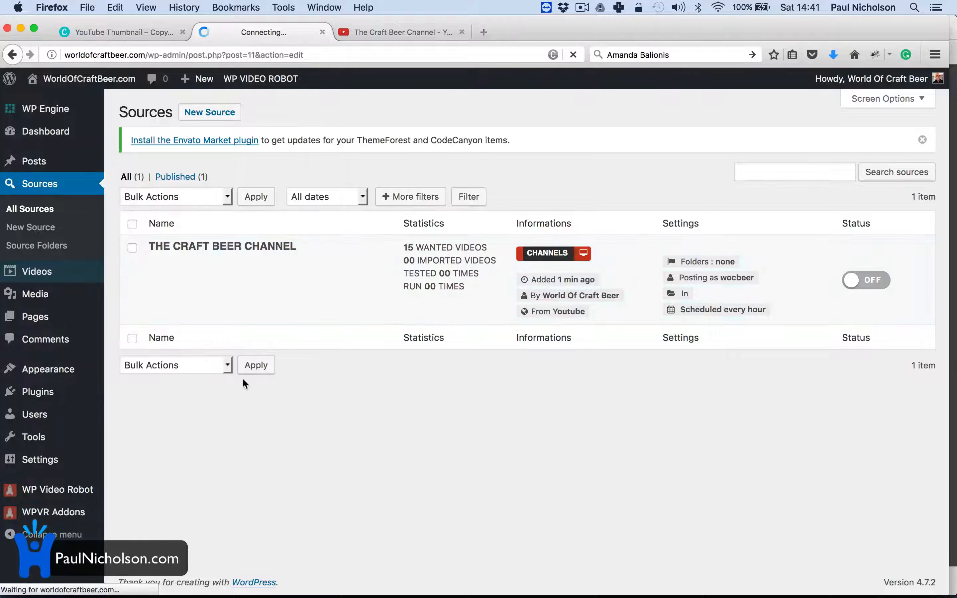
{"action": "scroll", "coordinate": [243, 383], "scroll_direction": "down", "scroll_amount": 15}
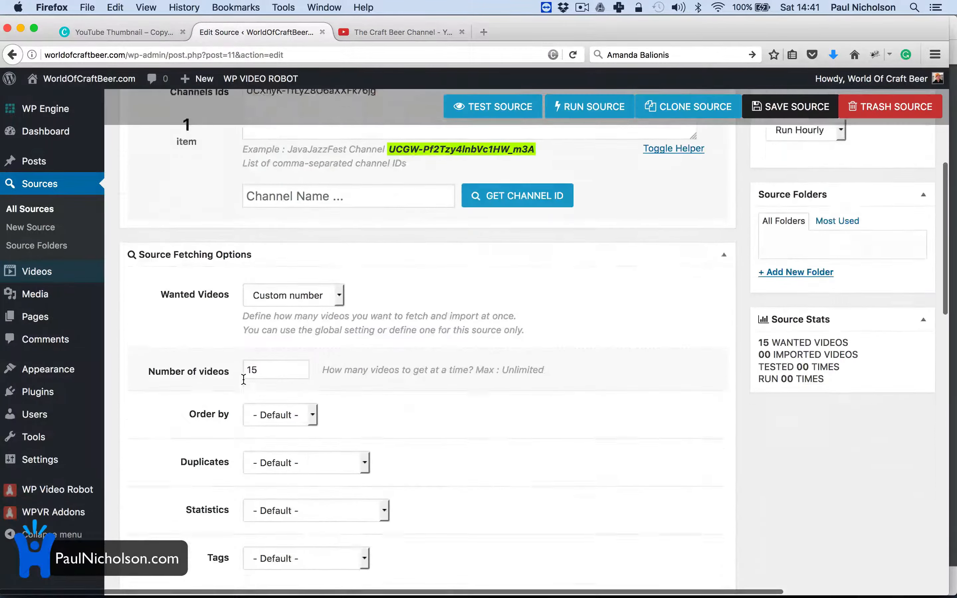
{"action": "scroll", "coordinate": [340, 253], "scroll_direction": "down", "scroll_amount": 1}
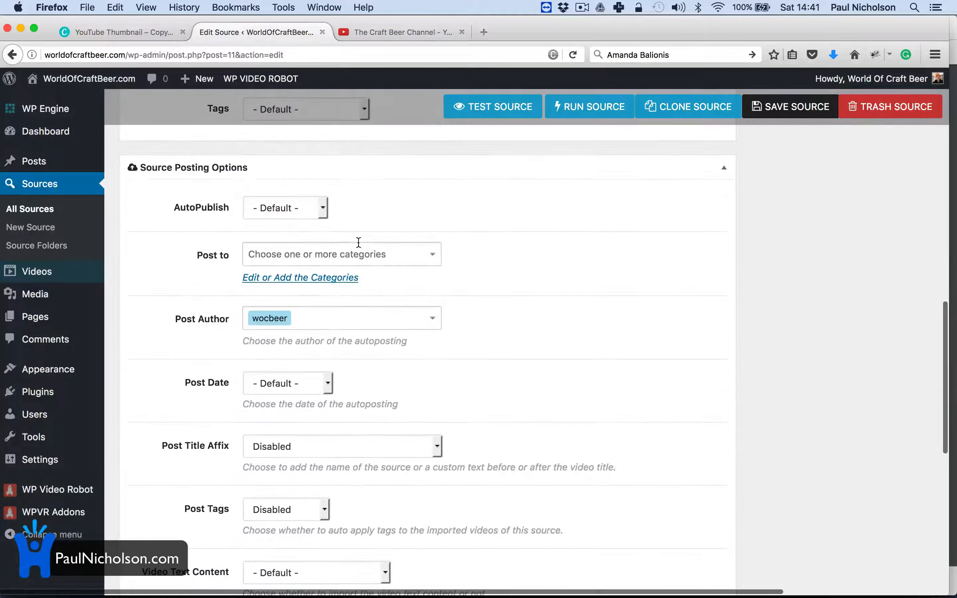
Step: Post to The Craft Beer Channel as author thecraftbeerchannel, save, and test the source
{"action": "left_click", "coordinate": [359, 253]}
{"action": "left_click", "coordinate": [353, 277]}
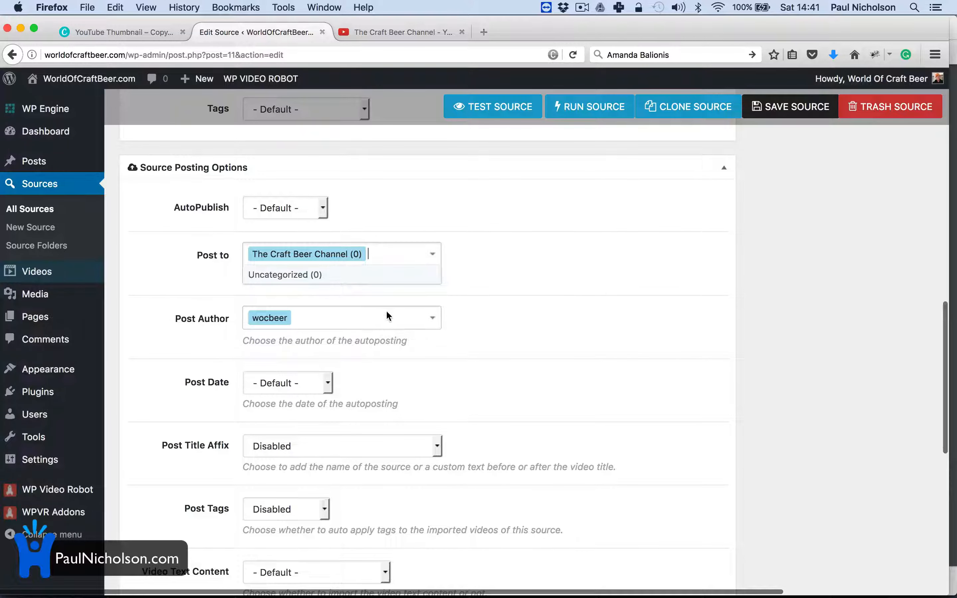
{"action": "left_click", "coordinate": [387, 322]}
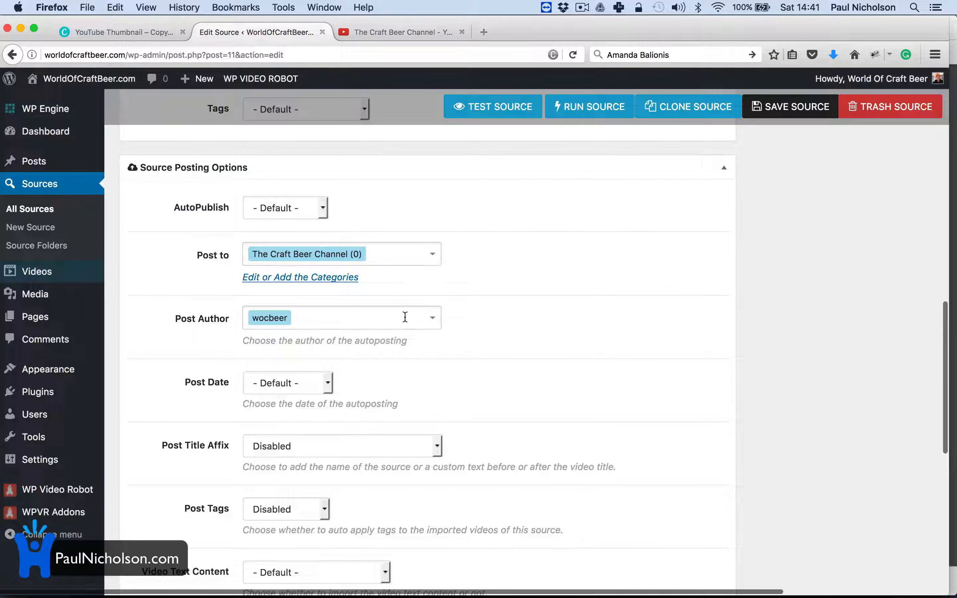
{"action": "left_click", "coordinate": [433, 318]}
{"action": "left_click", "coordinate": [375, 363]}
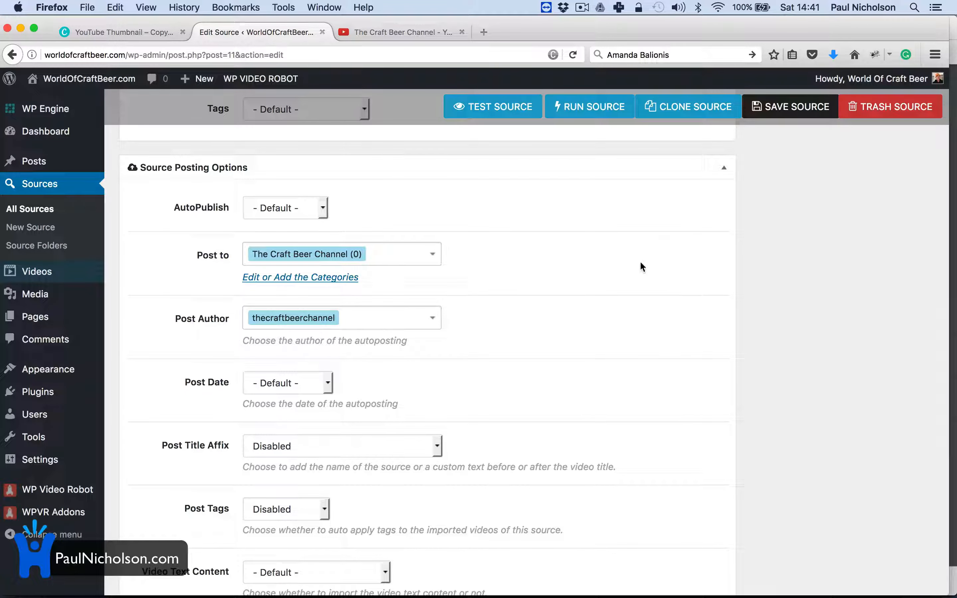
{"action": "left_click", "coordinate": [776, 107]}
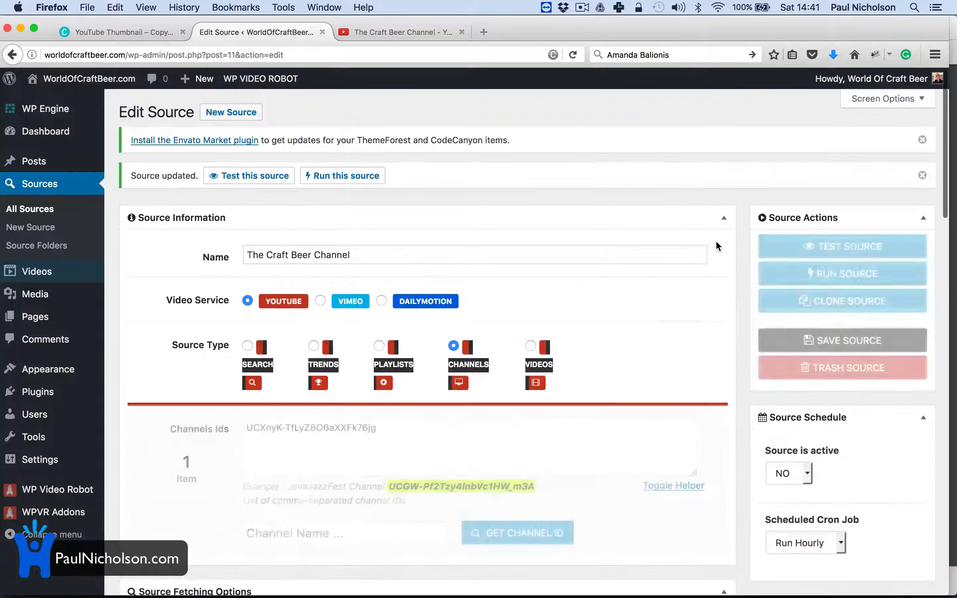
{"action": "scroll", "coordinate": [622, 359], "scroll_direction": "down", "scroll_amount": 15}
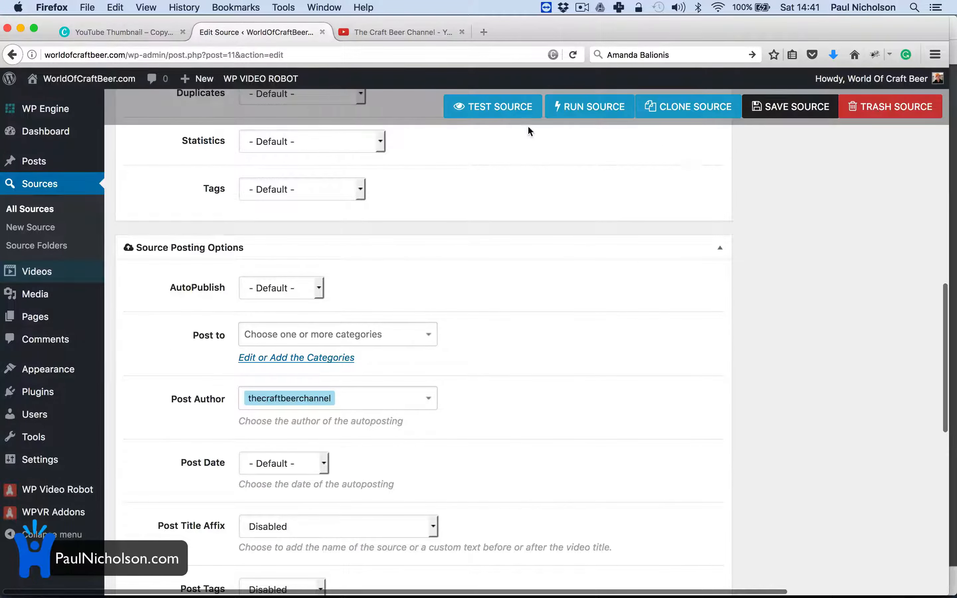
{"action": "left_click", "coordinate": [499, 107]}
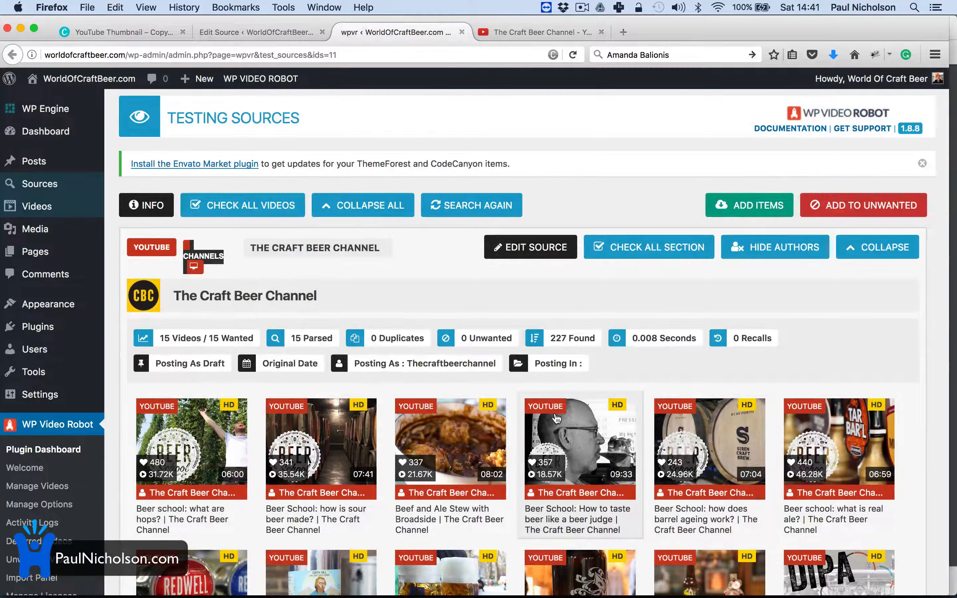
Step: Return to the Craft Beer Channel source and save its settings as they stand
{"action": "scroll", "coordinate": [722, 451], "scroll_direction": "down", "scroll_amount": 7}
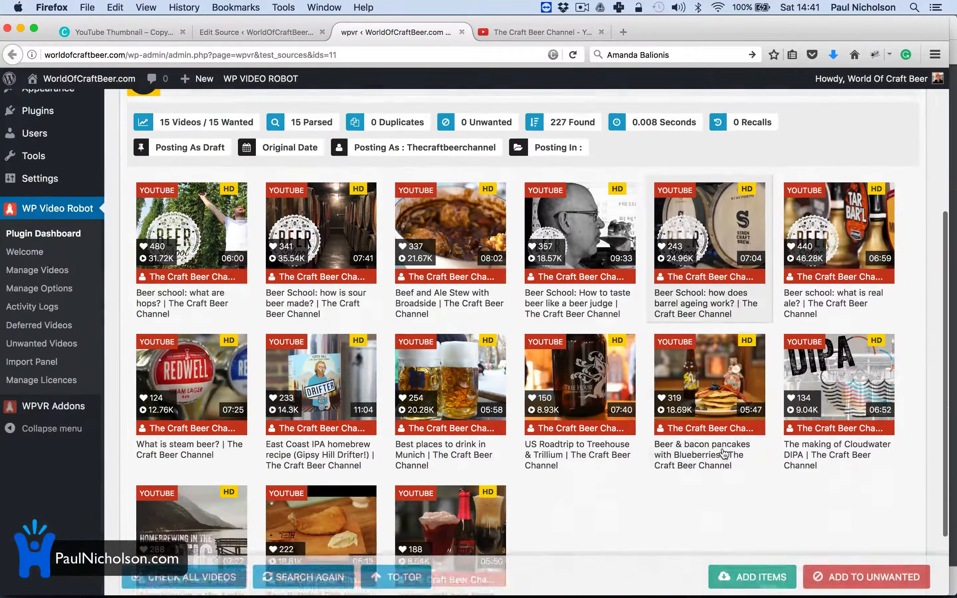
{"action": "scroll", "coordinate": [721, 447], "scroll_direction": "up", "scroll_amount": 6}
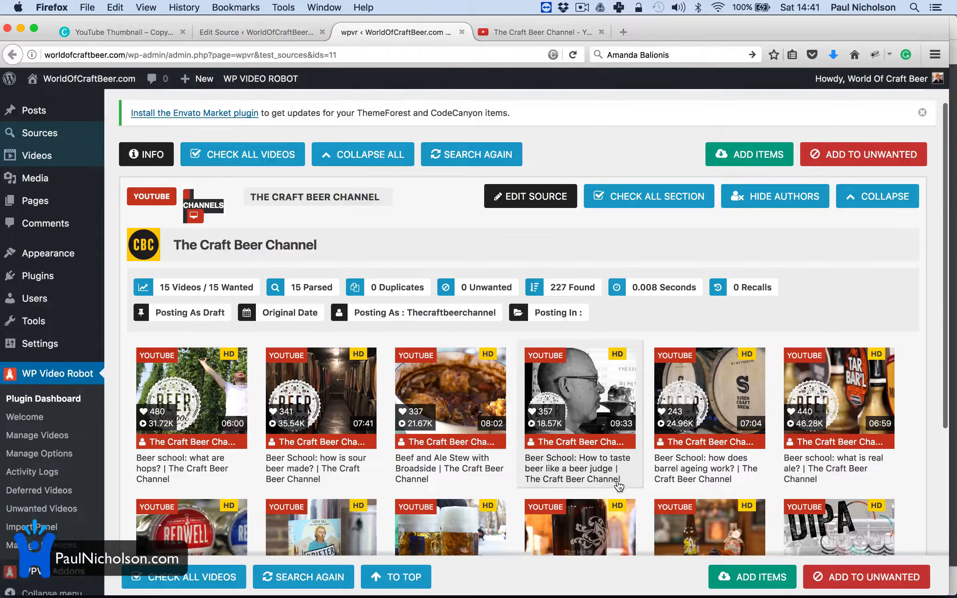
{"action": "scroll", "coordinate": [616, 480], "scroll_direction": "down", "scroll_amount": 5}
{"action": "left_click", "coordinate": [268, 31]}
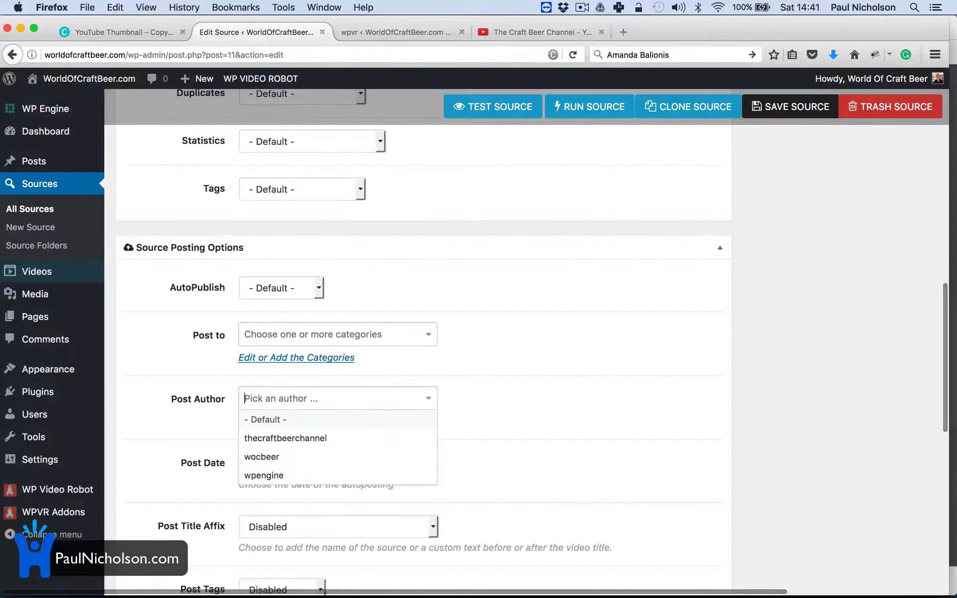
{"action": "left_click", "coordinate": [587, 243]}
{"action": "left_click", "coordinate": [774, 99]}
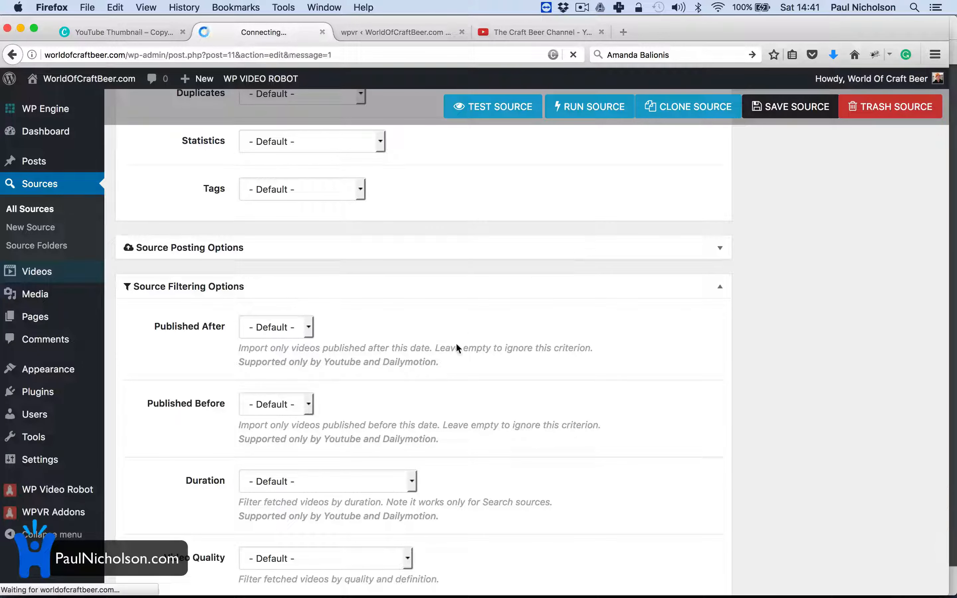
Step: Set Source Posting Options to The Craft Beer Channel category with author thecraftbeerchannel, and save
{"action": "scroll", "coordinate": [457, 346], "scroll_direction": "down", "scroll_amount": 20}
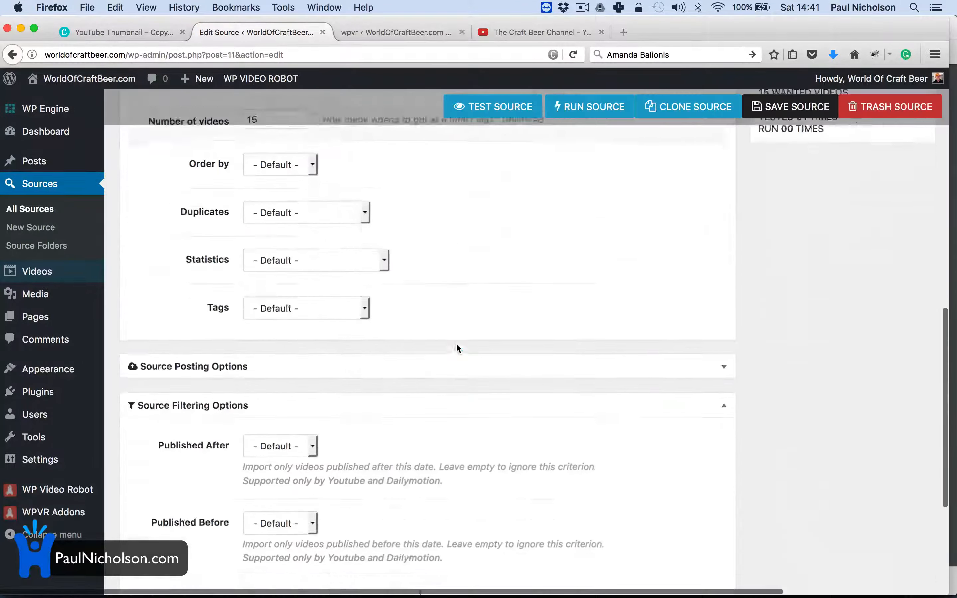
{"action": "scroll", "coordinate": [455, 342], "scroll_direction": "up", "scroll_amount": 8}
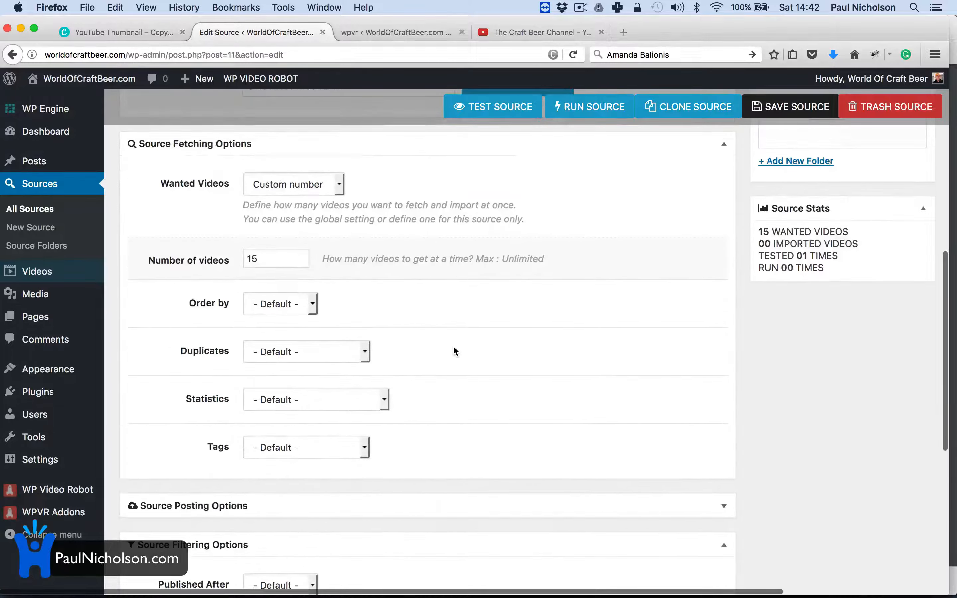
{"action": "left_click", "coordinate": [368, 502]}
{"action": "scroll", "coordinate": [368, 501], "scroll_direction": "down", "scroll_amount": 4}
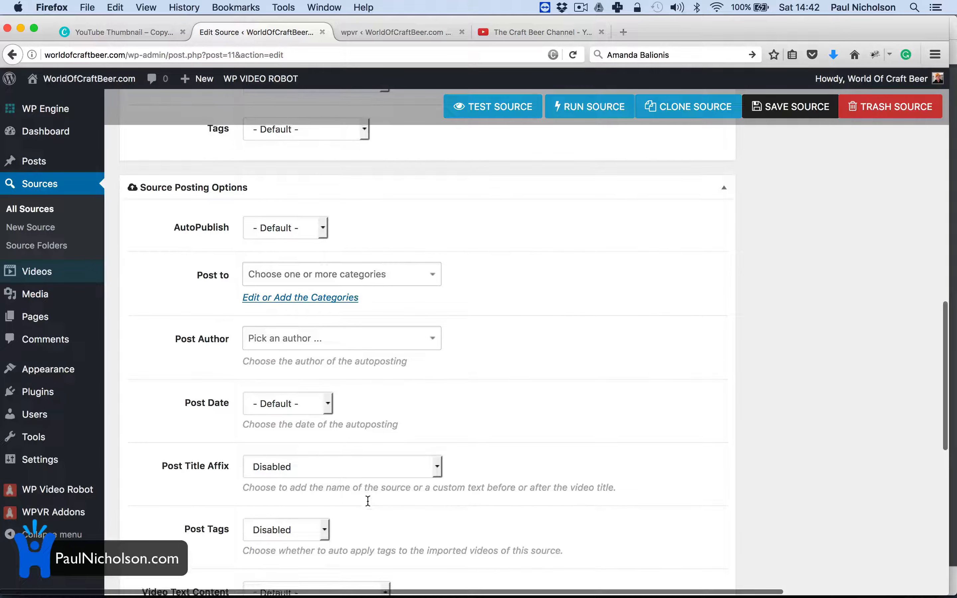
{"action": "left_click", "coordinate": [405, 275]}
{"action": "left_click", "coordinate": [391, 298]}
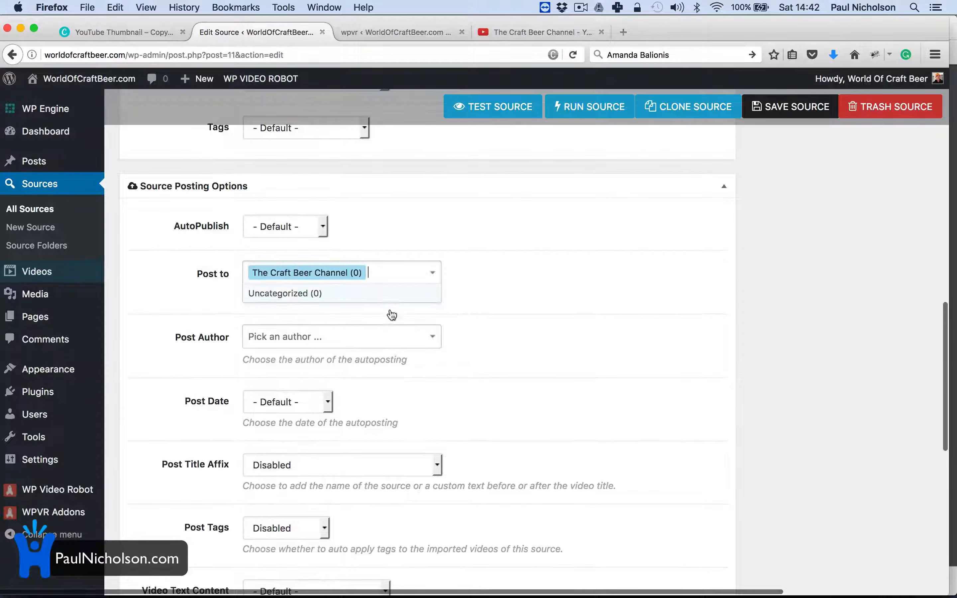
{"action": "left_click", "coordinate": [383, 335]}
{"action": "left_click", "coordinate": [378, 377]}
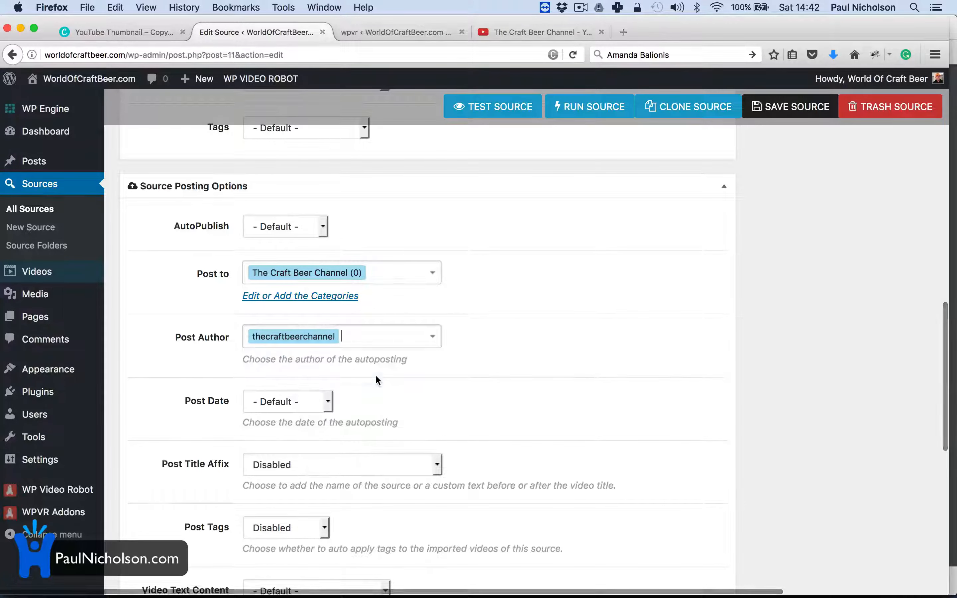
{"action": "left_click", "coordinate": [790, 109]}
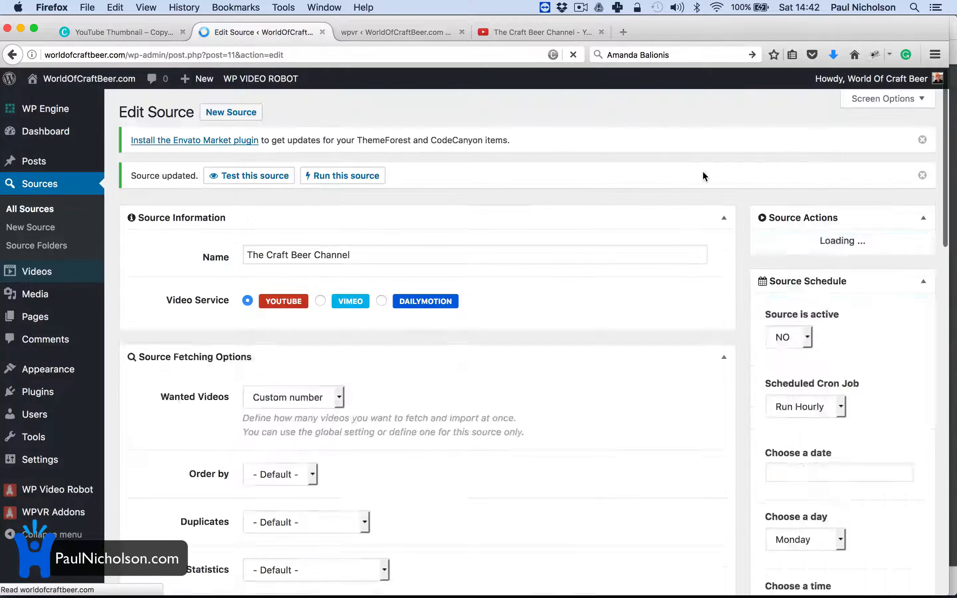
Step: Test the source again, discarding the outdated earlier test results
{"action": "scroll", "coordinate": [643, 252], "scroll_direction": "down", "scroll_amount": 10}
{"action": "scroll", "coordinate": [643, 252], "scroll_direction": "down", "scroll_amount": 3}
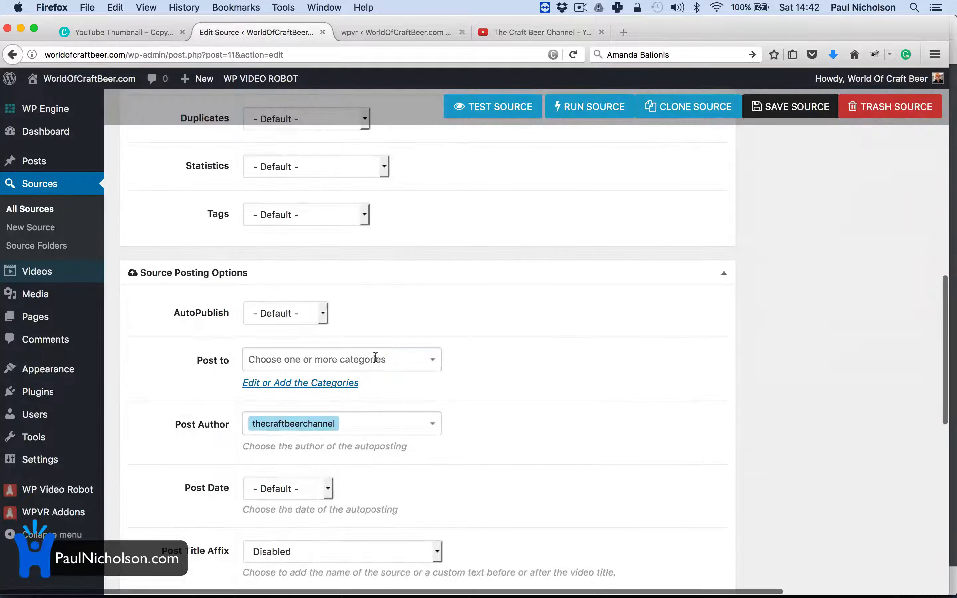
{"action": "left_click", "coordinate": [492, 115]}
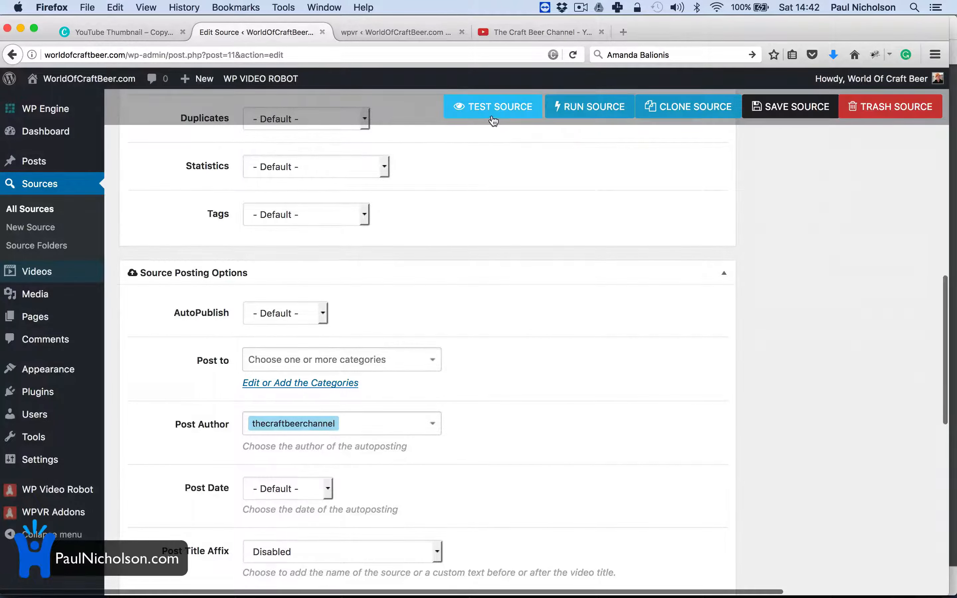
{"action": "left_click", "coordinate": [577, 33]}
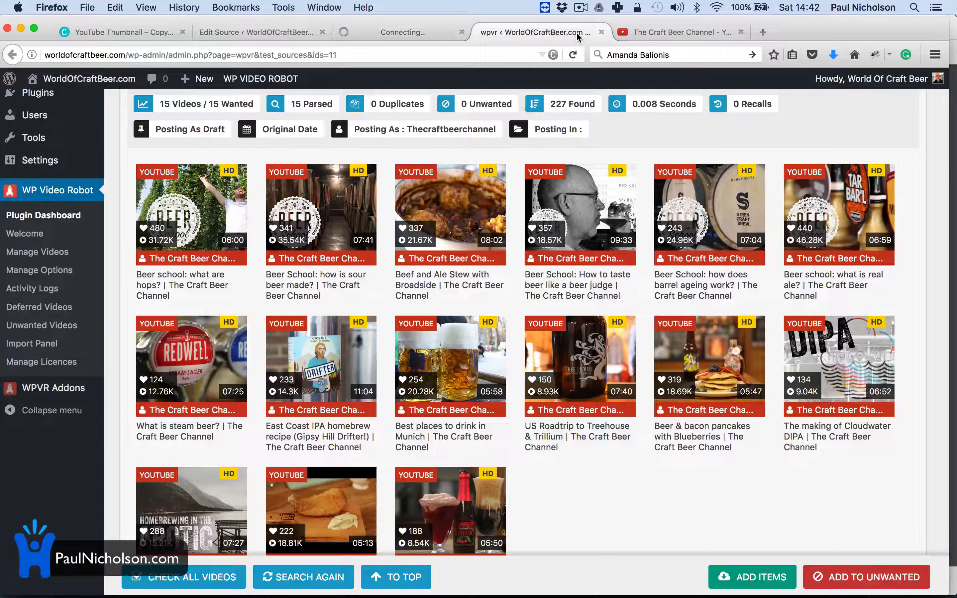
{"action": "left_click", "coordinate": [600, 31]}
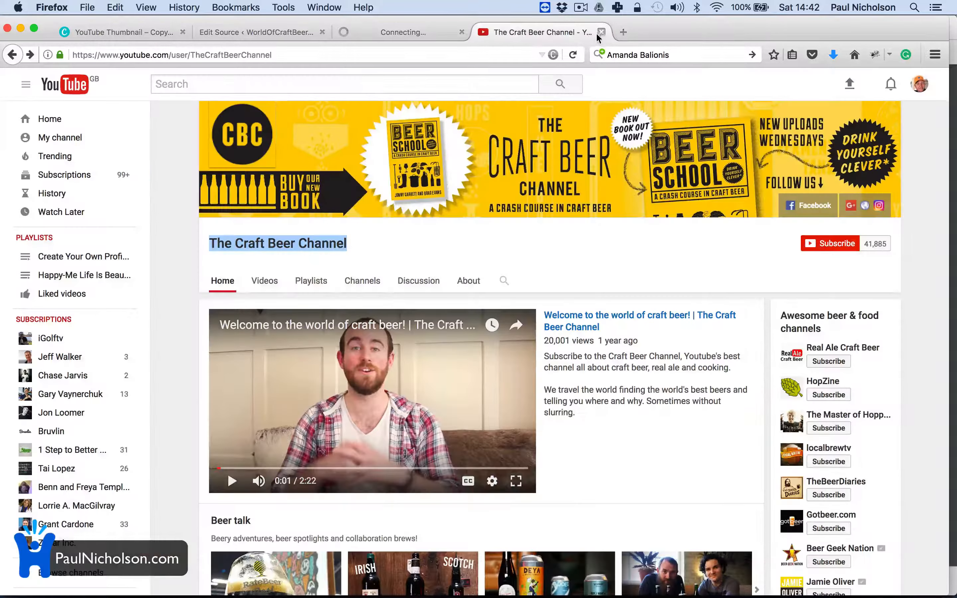
{"action": "left_click", "coordinate": [434, 39]}
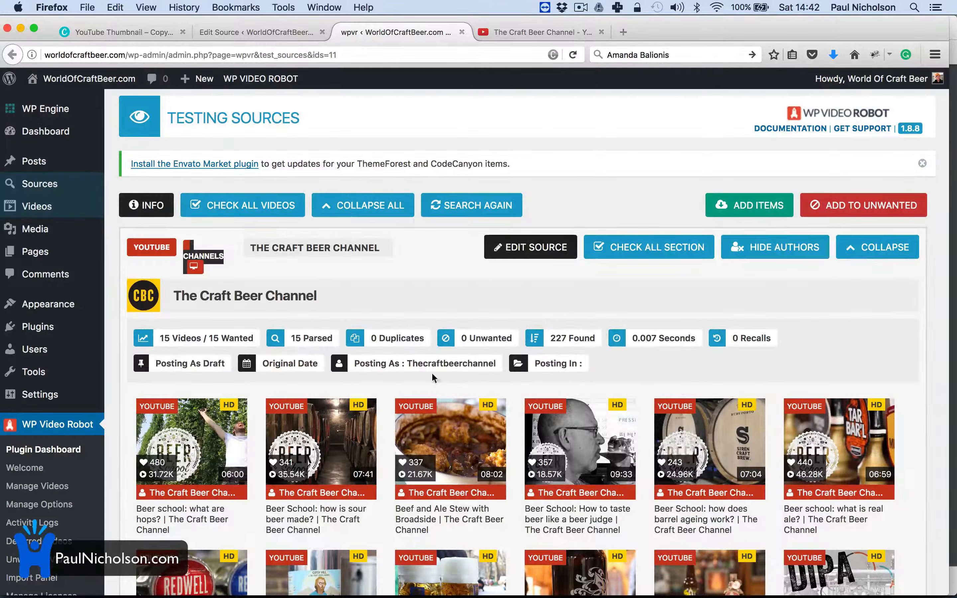
Step: Reselect The Craft Beer Channel as posting category, save, and run a fresh source test
{"action": "left_click", "coordinate": [267, 31]}
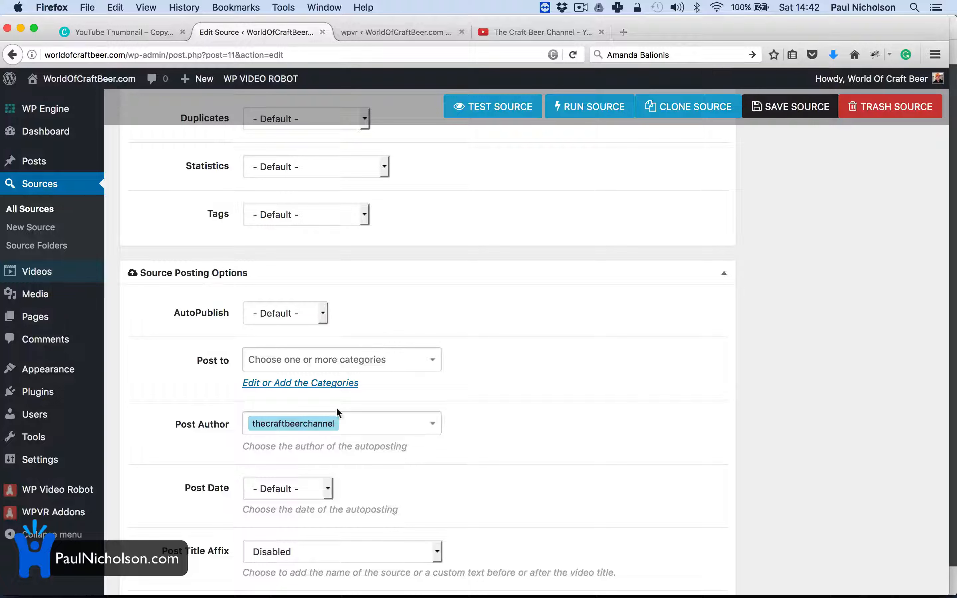
{"action": "left_click", "coordinate": [410, 357]}
{"action": "left_click", "coordinate": [382, 381]}
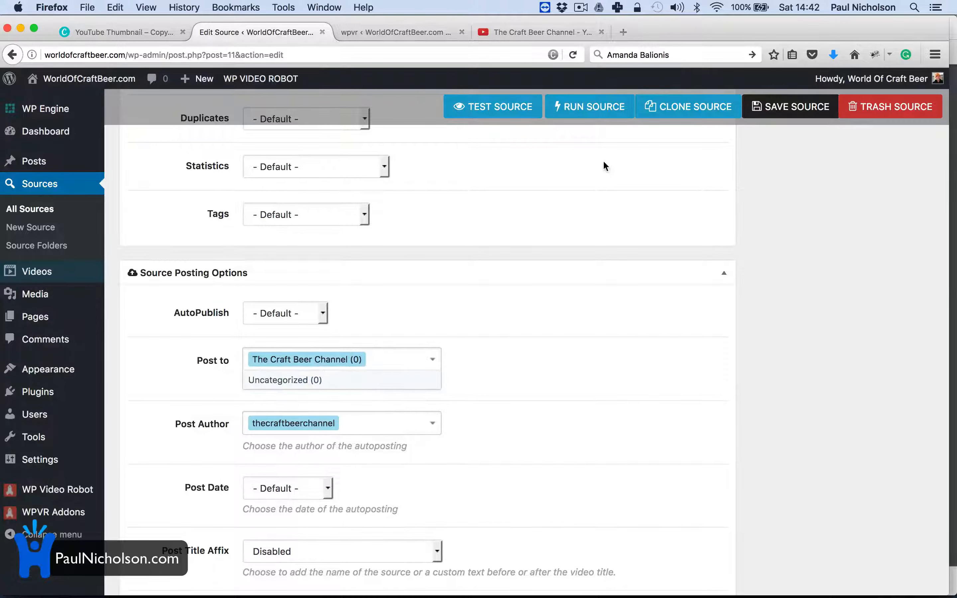
{"action": "left_click", "coordinate": [799, 112]}
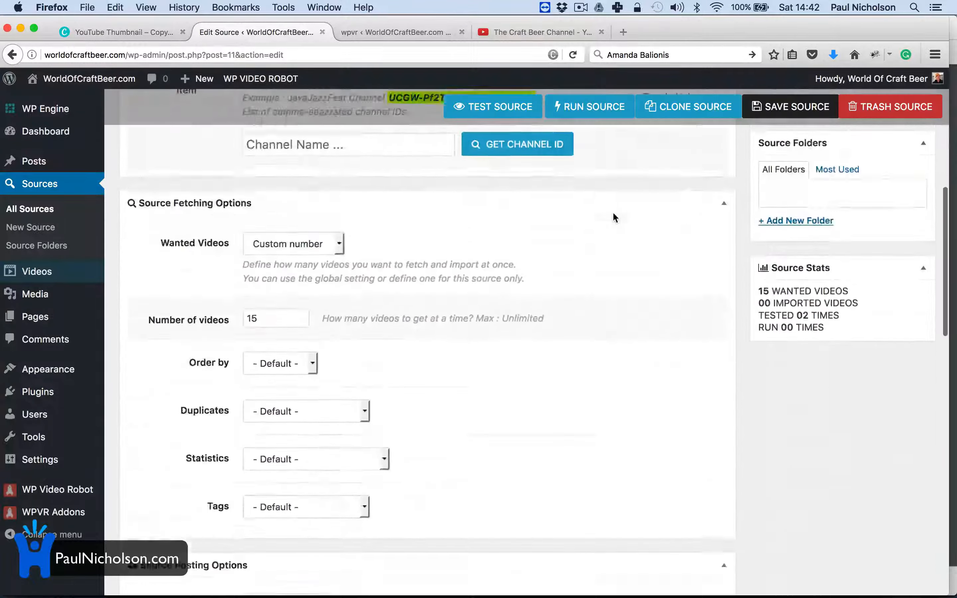
{"action": "scroll", "coordinate": [613, 214], "scroll_direction": "down", "scroll_amount": 7}
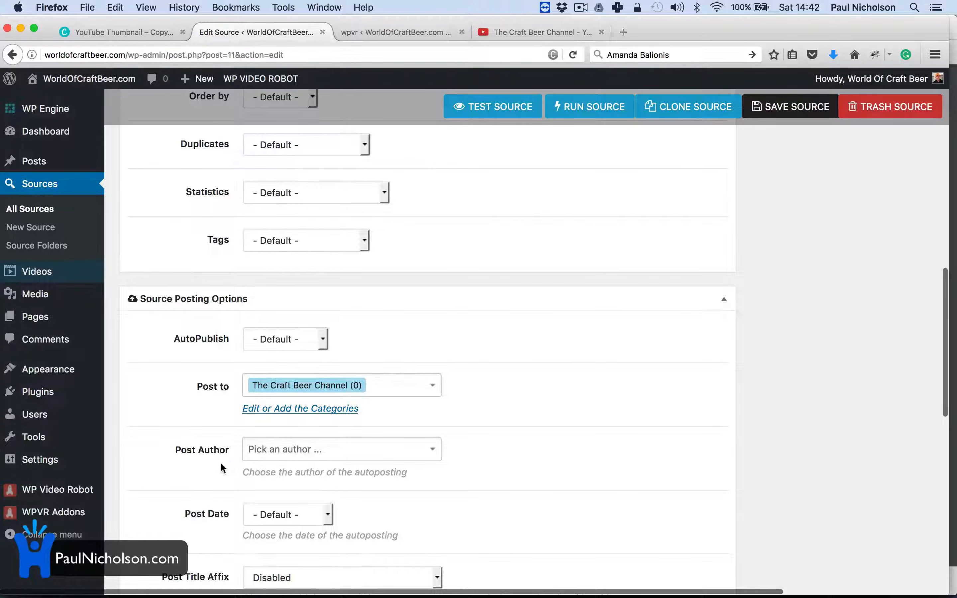
{"action": "left_click", "coordinate": [505, 107]}
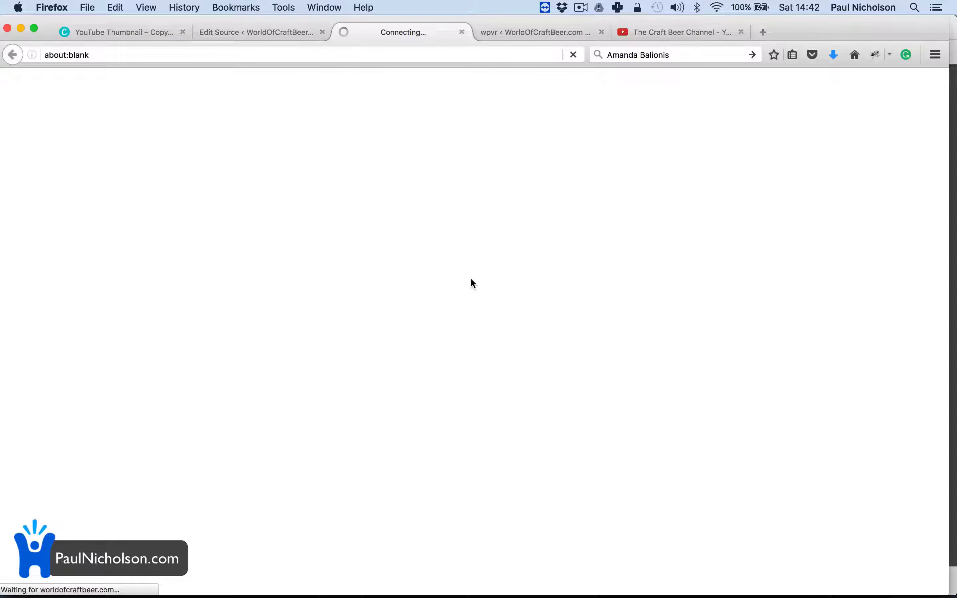
{"action": "left_click", "coordinate": [602, 32]}
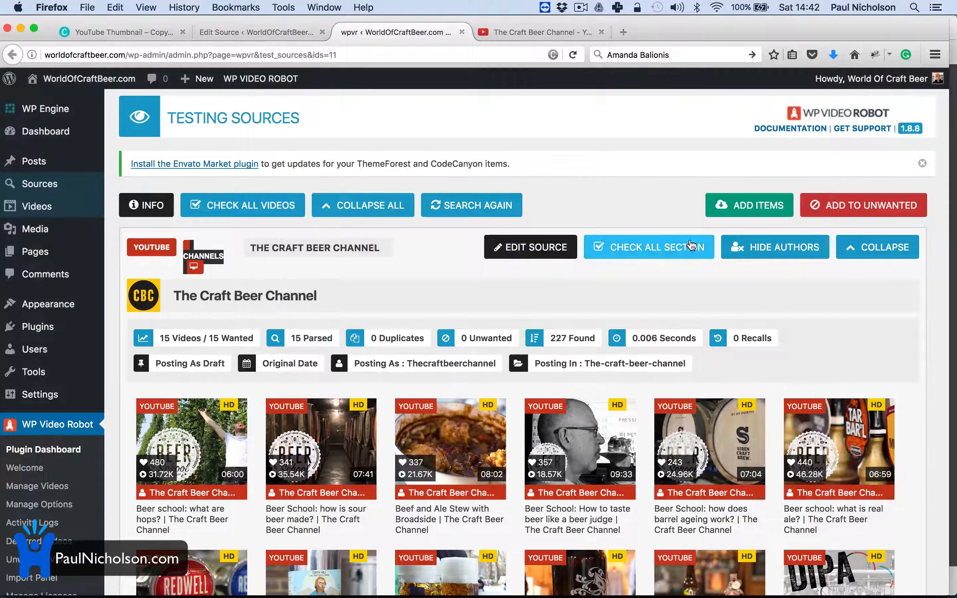
Step: Add only the 'Beer school: what are hops?' video, then return to the source's Edit Source page
{"action": "scroll", "coordinate": [319, 336], "scroll_direction": "down", "scroll_amount": 1}
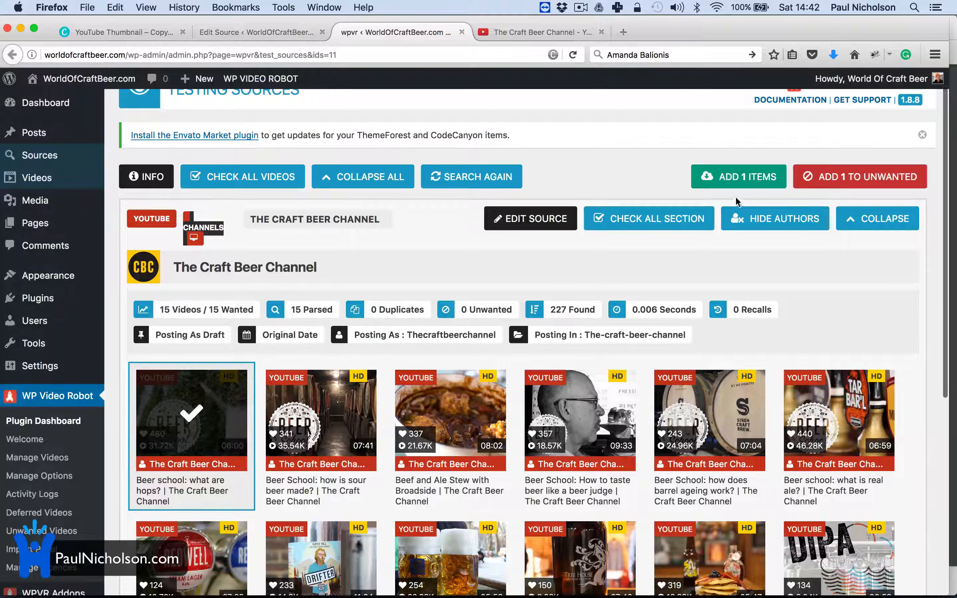
{"action": "left_click", "coordinate": [743, 182]}
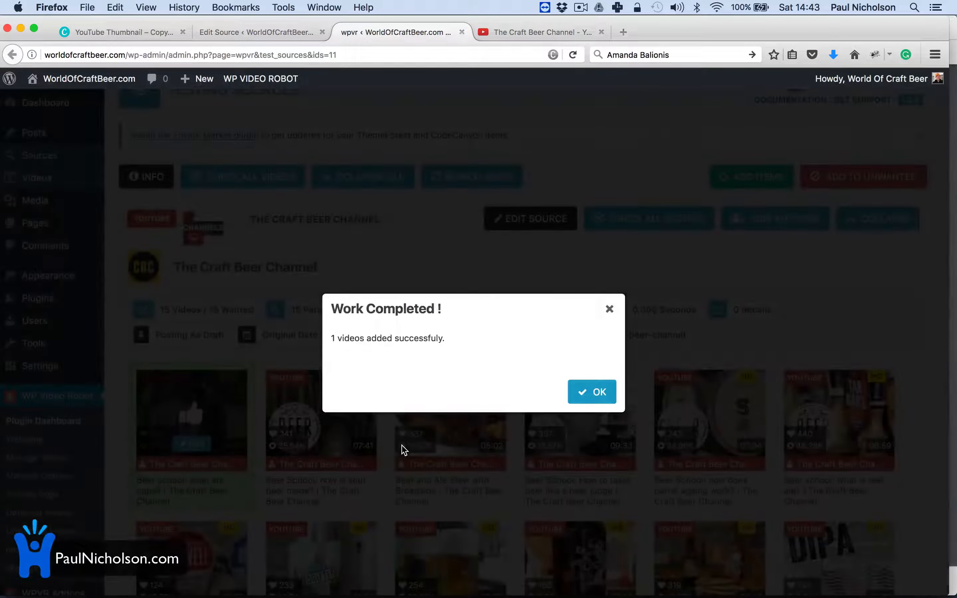
{"action": "left_click", "coordinate": [579, 391]}
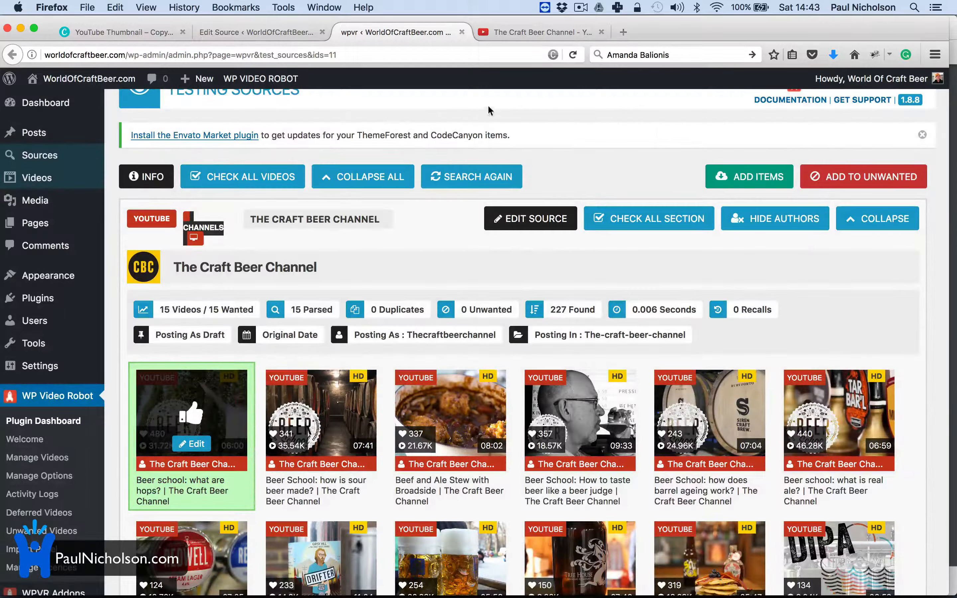
{"action": "left_click", "coordinate": [264, 37]}
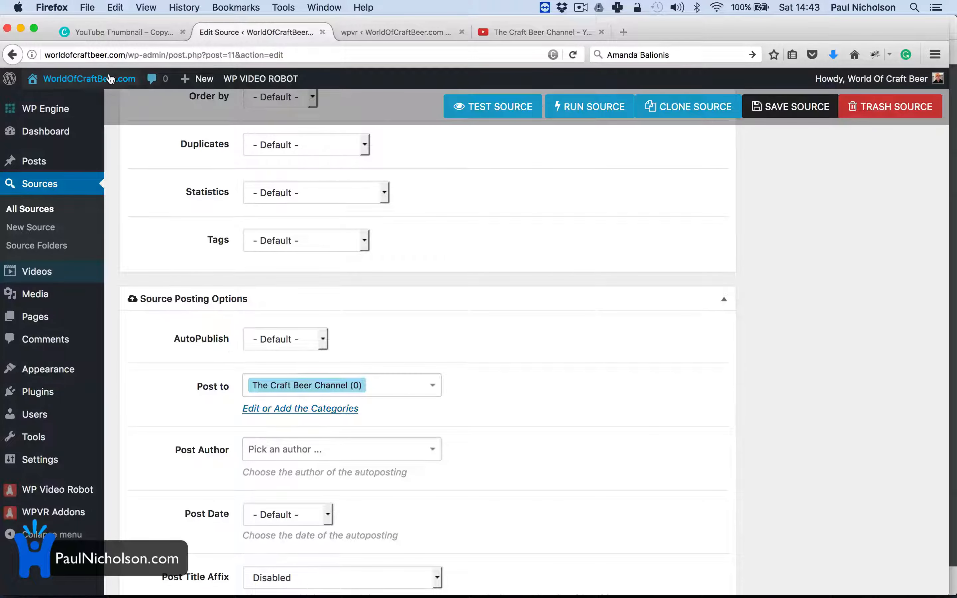
Step: View the live 'Beer school: what are hops?' post with its video and tags, then return to testing
{"action": "left_click", "coordinate": [102, 105]}
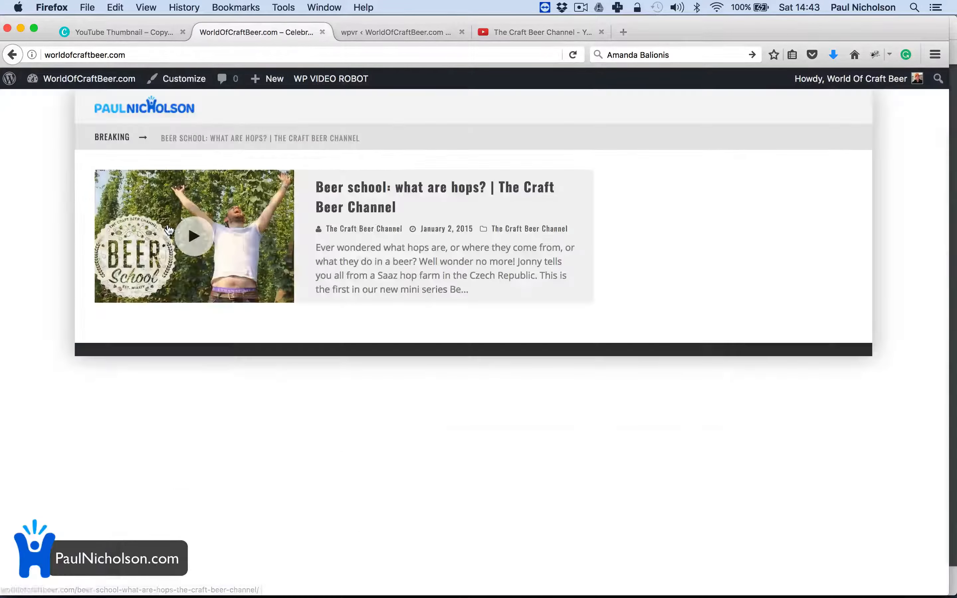
{"action": "left_click", "coordinate": [358, 203]}
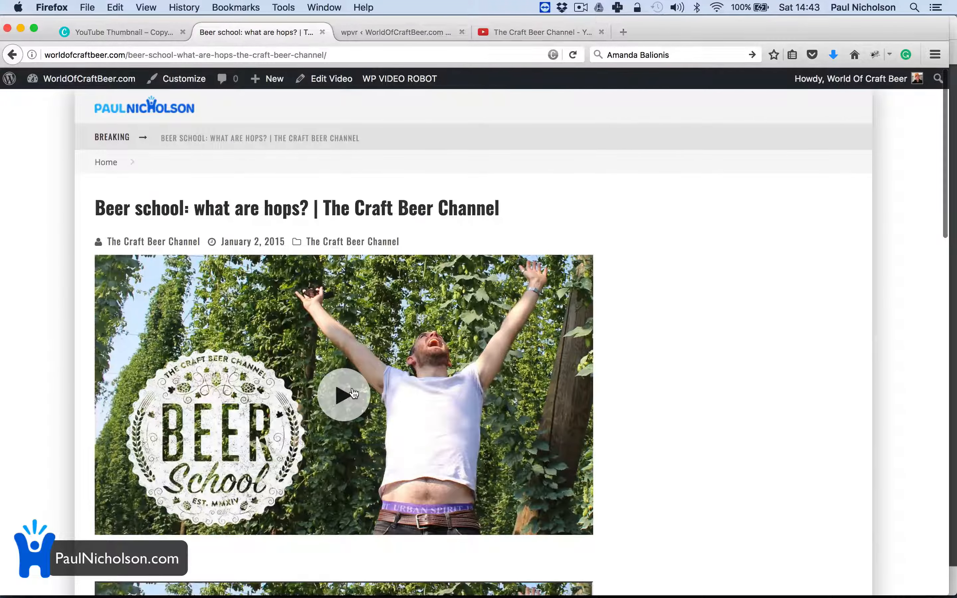
{"action": "scroll", "coordinate": [353, 392], "scroll_direction": "down", "scroll_amount": 5}
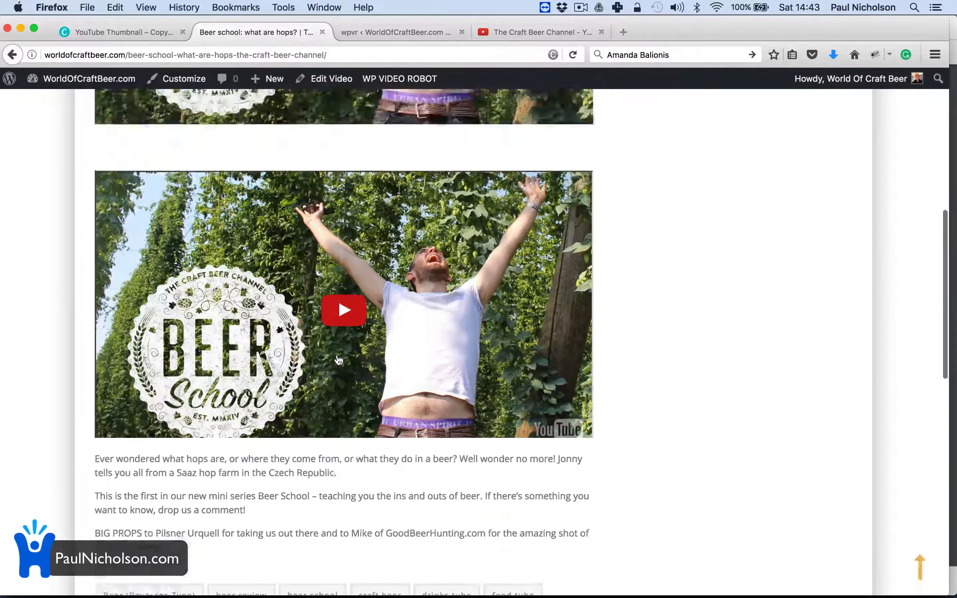
{"action": "scroll", "coordinate": [320, 248], "scroll_direction": "up", "scroll_amount": 8}
{"action": "scroll", "coordinate": [279, 370], "scroll_direction": "down", "scroll_amount": 10}
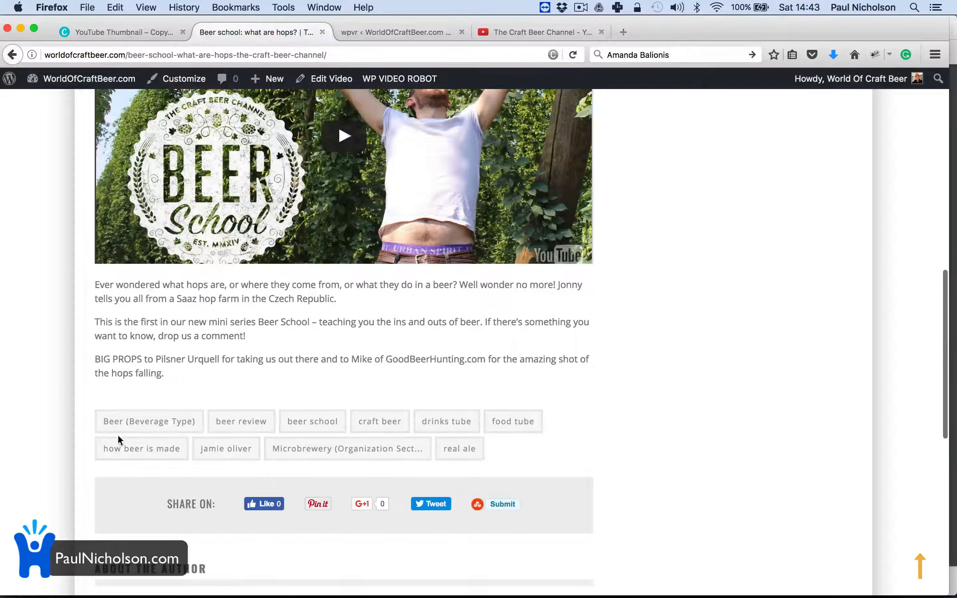
{"action": "scroll", "coordinate": [279, 473], "scroll_direction": "down", "scroll_amount": 10}
{"action": "scroll", "coordinate": [278, 474], "scroll_direction": "up", "scroll_amount": 3}
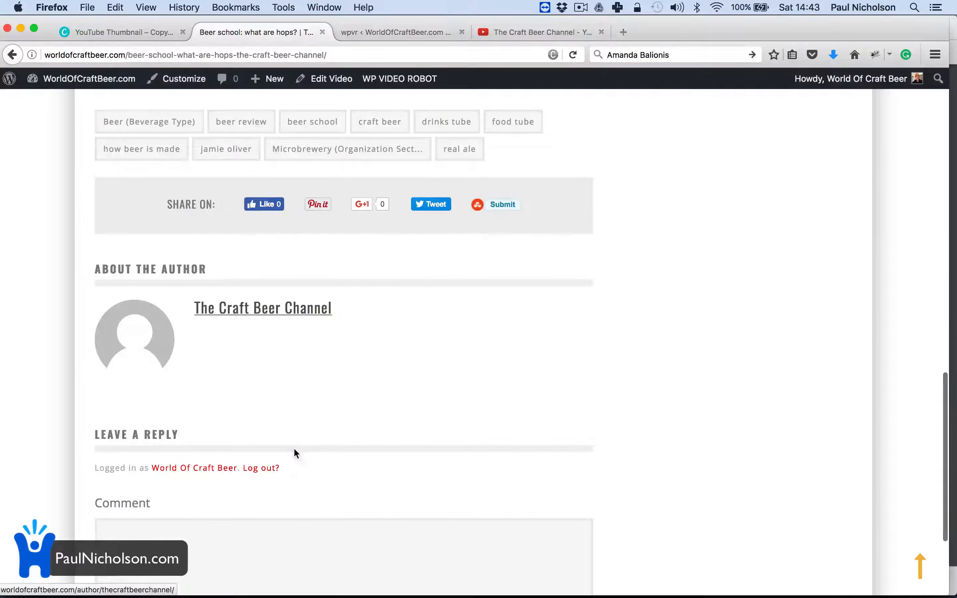
{"action": "scroll", "coordinate": [293, 447], "scroll_direction": "up", "scroll_amount": 15}
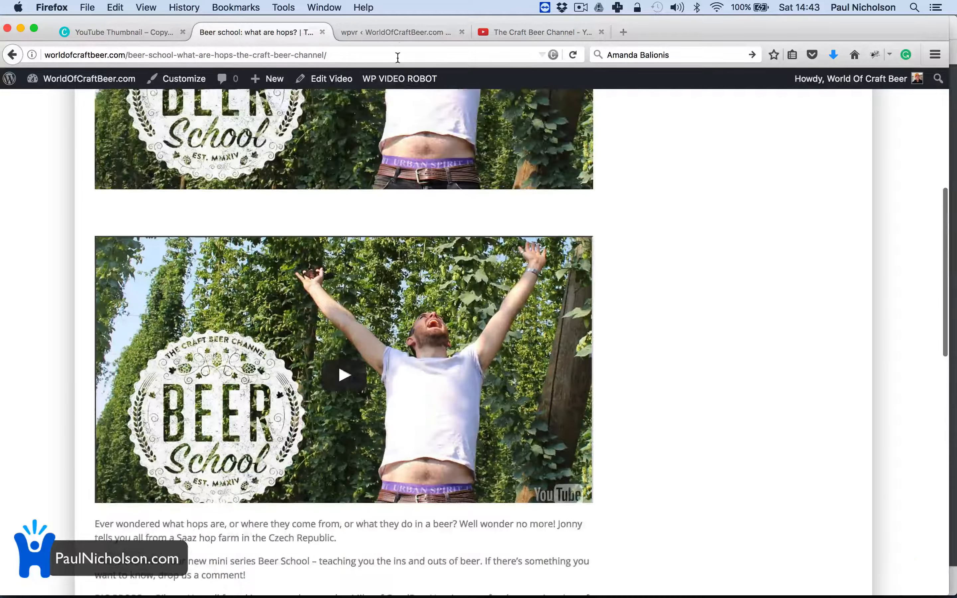
{"action": "left_click", "coordinate": [399, 33]}
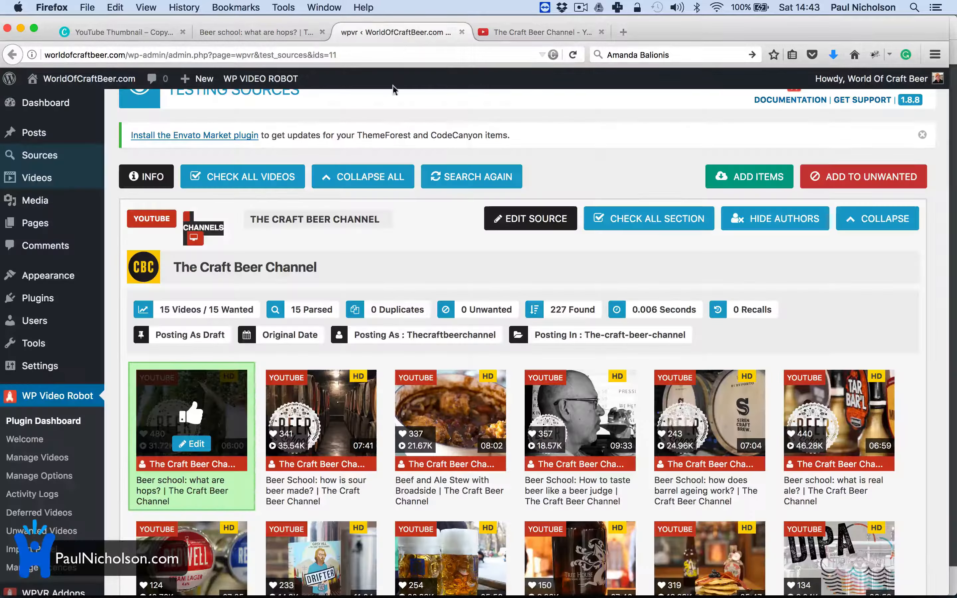
Step: Import all 14 remaining found videos, then go to the WordPress admin Dashboard
{"action": "left_click", "coordinate": [242, 174]}
{"action": "left_click", "coordinate": [732, 176]}
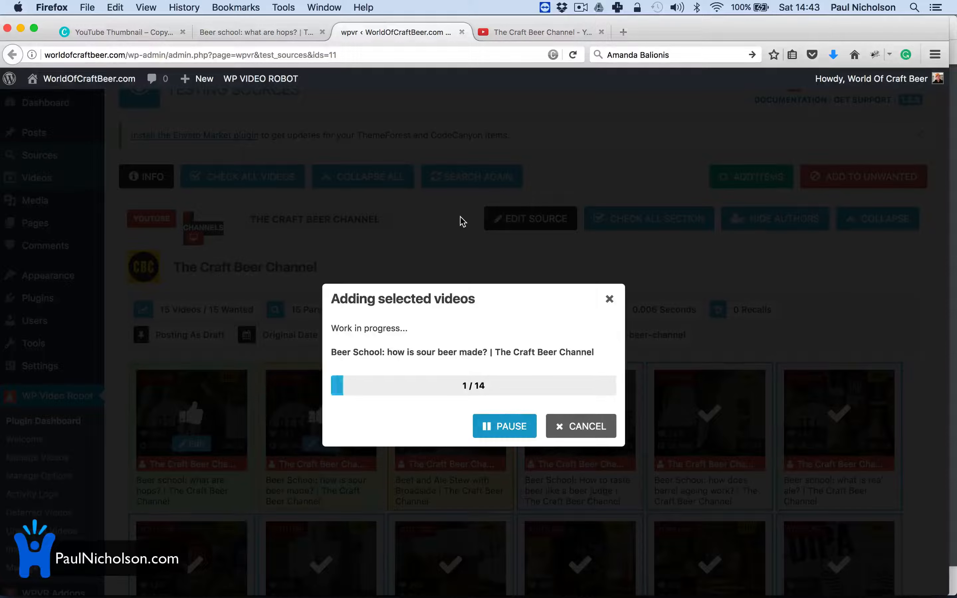
{"action": "left_click", "coordinate": [267, 33]}
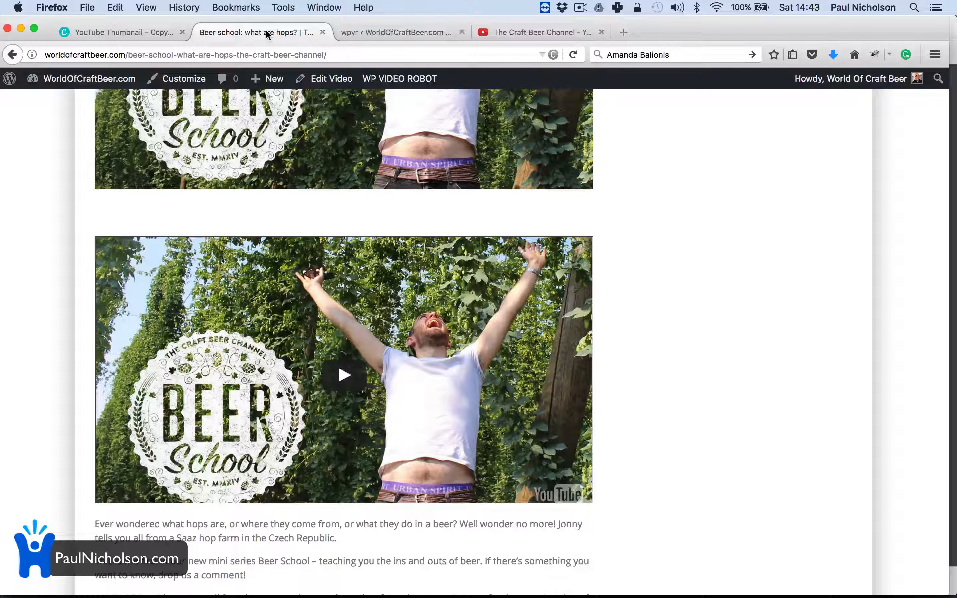
{"action": "mouse_move", "coordinate": [89, 79]}
{"action": "left_click", "coordinate": [91, 103]}
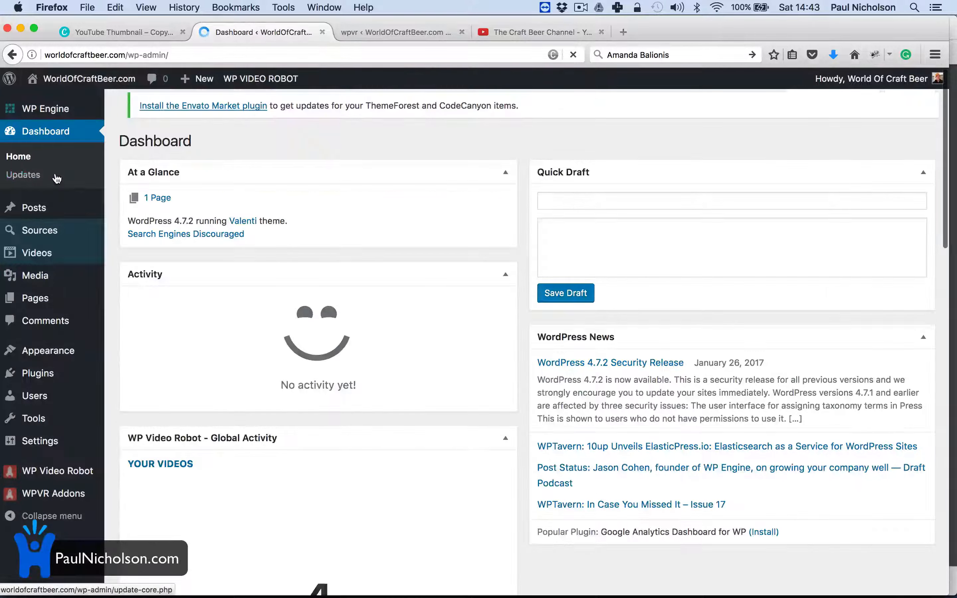
Step: In Valenti Theme Options > Posts, enable the global featured image override set to Off, and save
{"action": "mouse_move", "coordinate": [67, 361]}
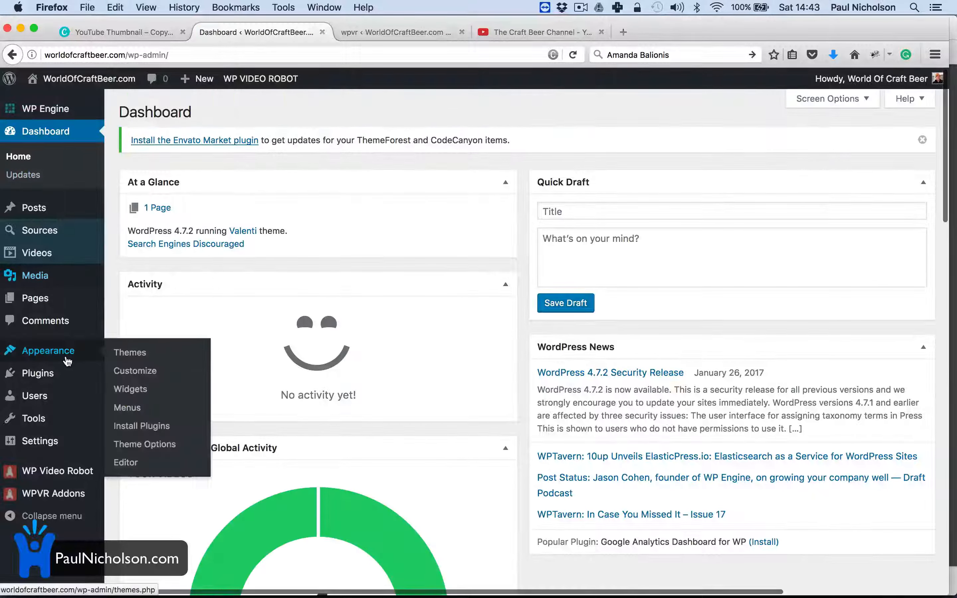
{"action": "left_click", "coordinate": [138, 445]}
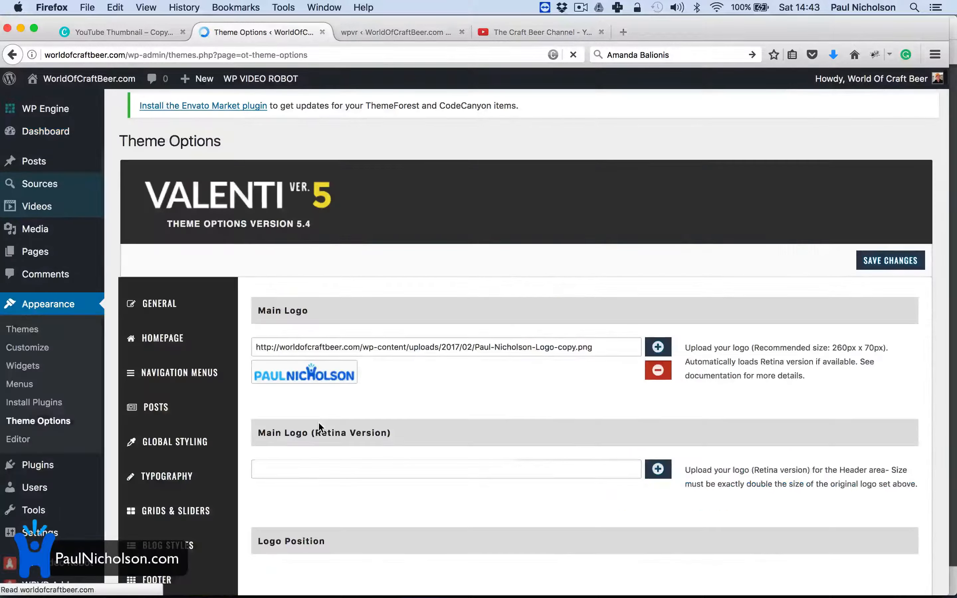
{"action": "left_click", "coordinate": [158, 409]}
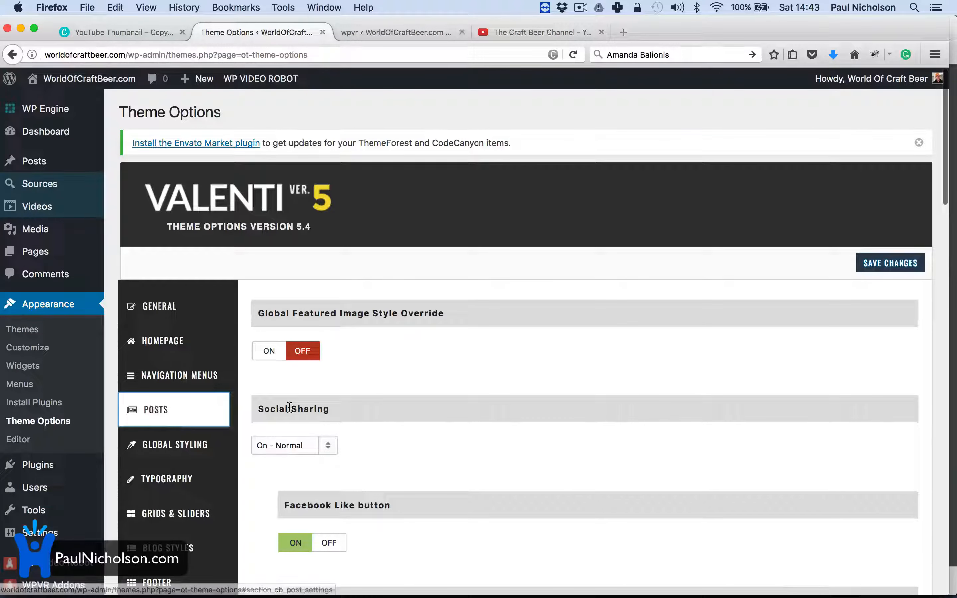
{"action": "left_click", "coordinate": [299, 357]}
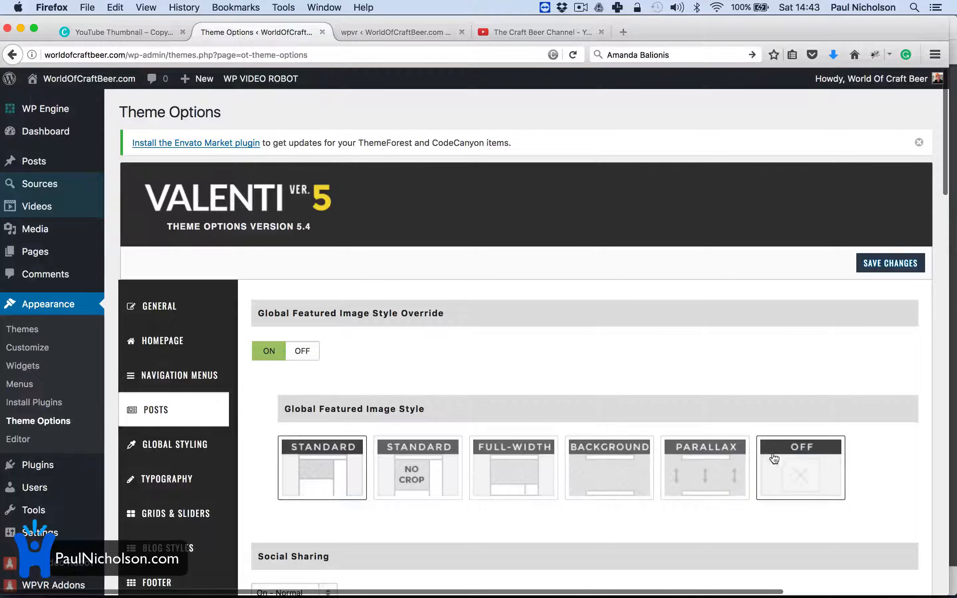
{"action": "left_click", "coordinate": [794, 462]}
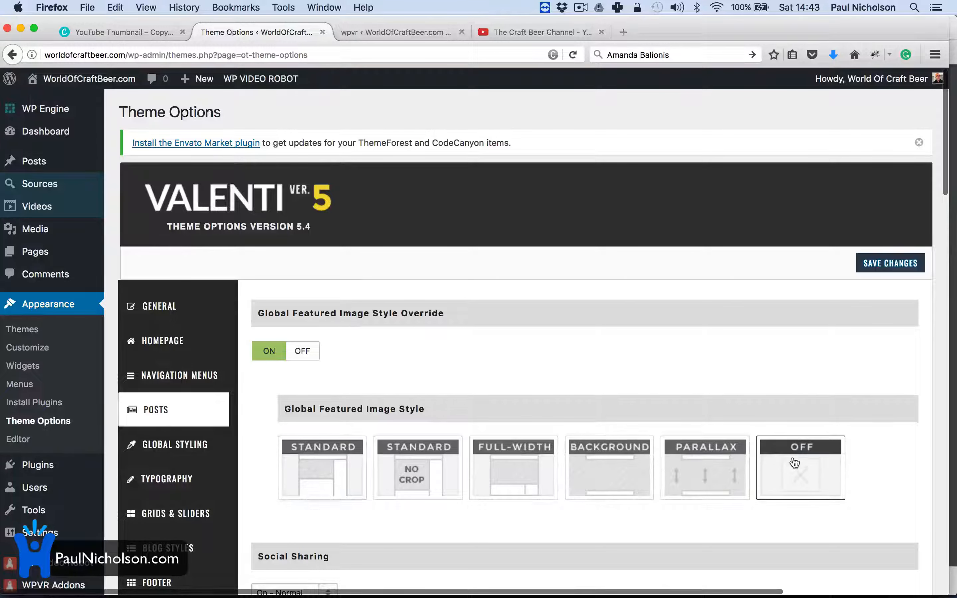
{"action": "left_click", "coordinate": [882, 265]}
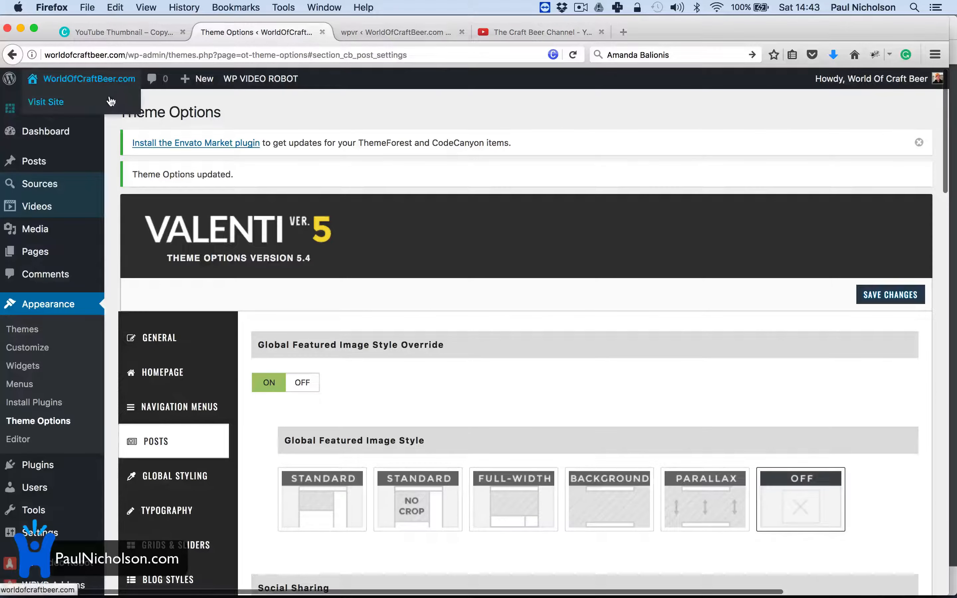
Step: Read through the live East Coast IPA homebrew recipe post, then return to the import page
{"action": "left_click", "coordinate": [222, 142]}
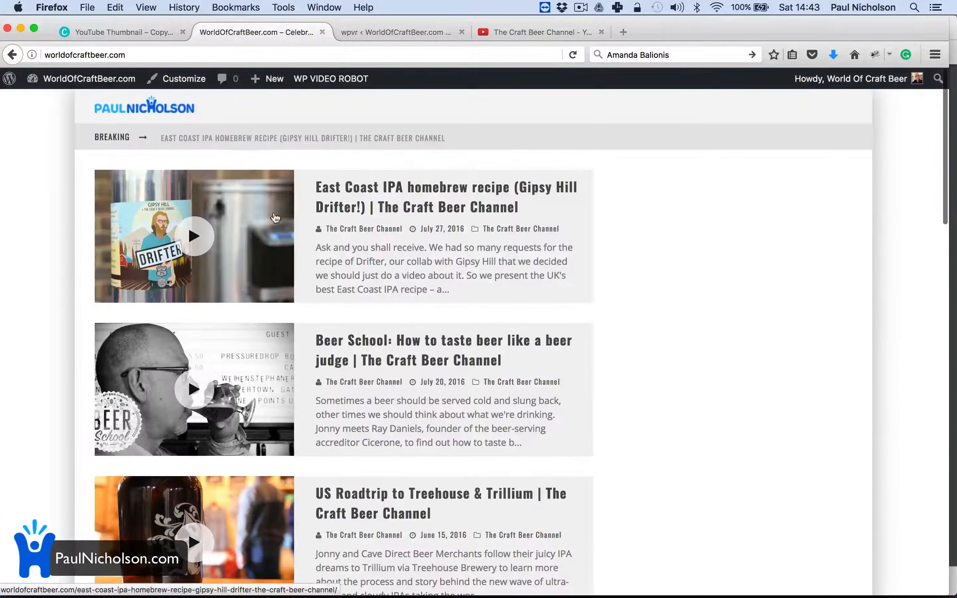
{"action": "left_click", "coordinate": [393, 208]}
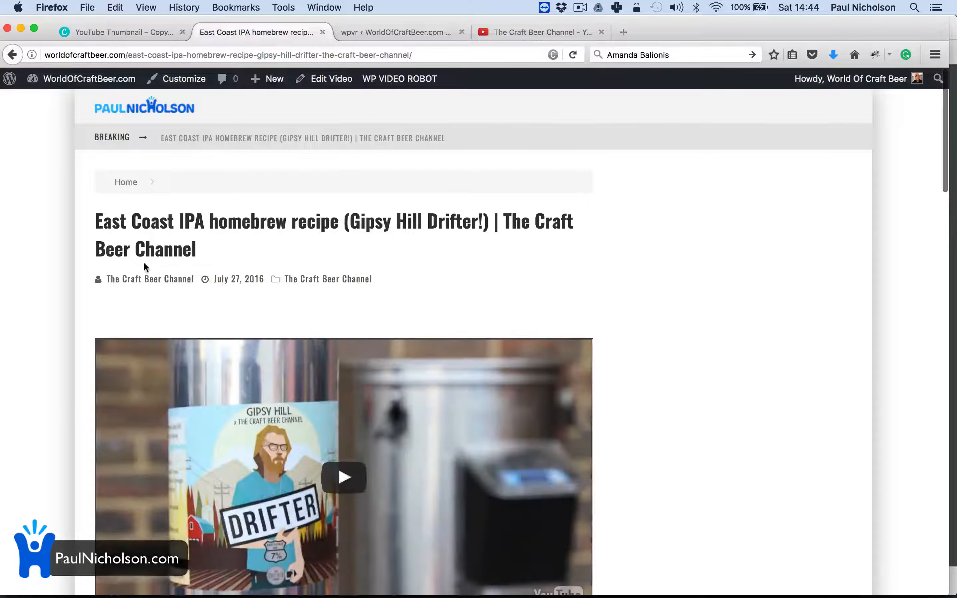
{"action": "scroll", "coordinate": [247, 297], "scroll_direction": "down", "scroll_amount": 6}
{"action": "scroll", "coordinate": [313, 425], "scroll_direction": "down", "scroll_amount": 4}
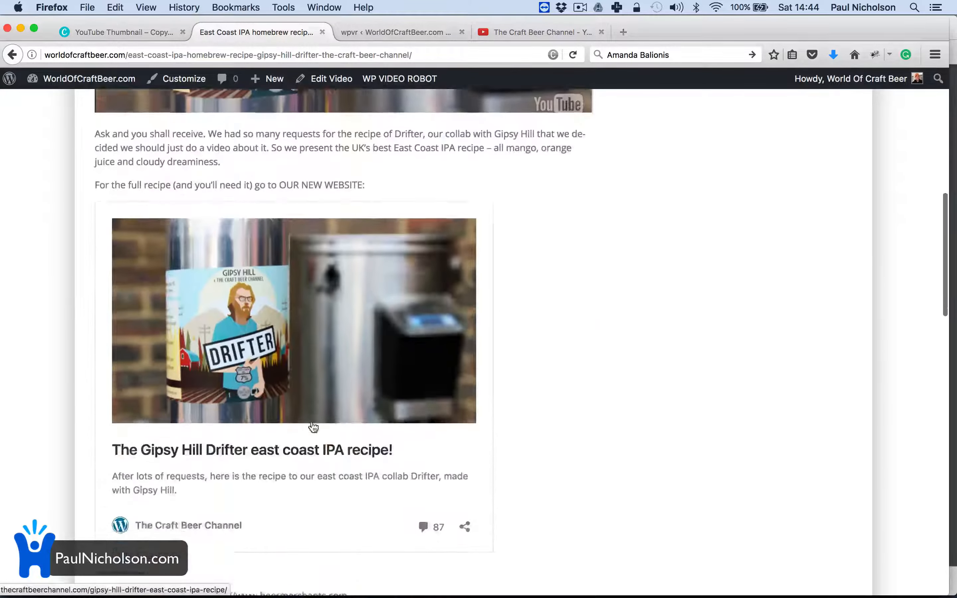
{"action": "scroll", "coordinate": [287, 385], "scroll_direction": "down", "scroll_amount": 4}
{"action": "scroll", "coordinate": [286, 384], "scroll_direction": "down", "scroll_amount": 9}
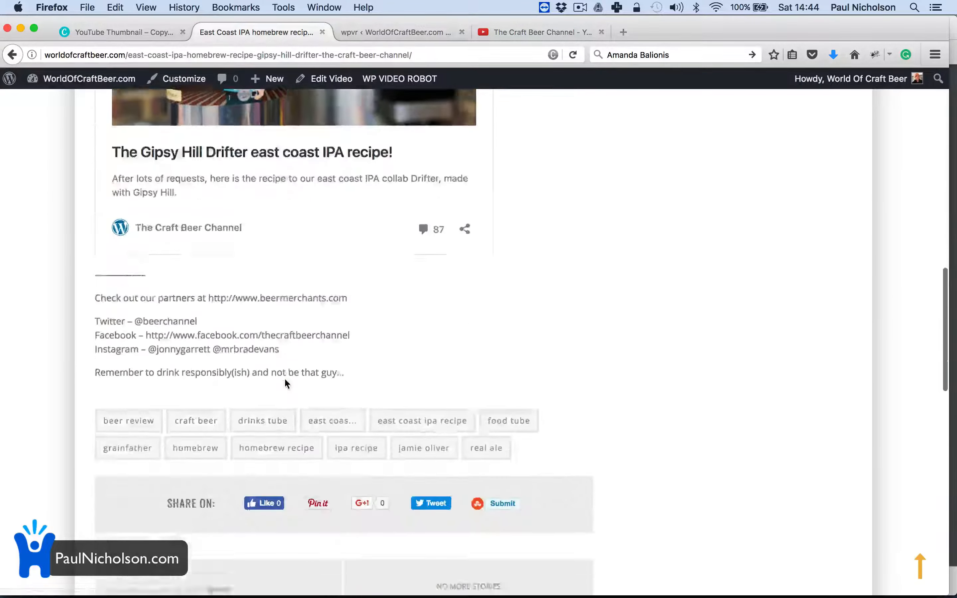
{"action": "scroll", "coordinate": [302, 191], "scroll_direction": "down", "scroll_amount": 8}
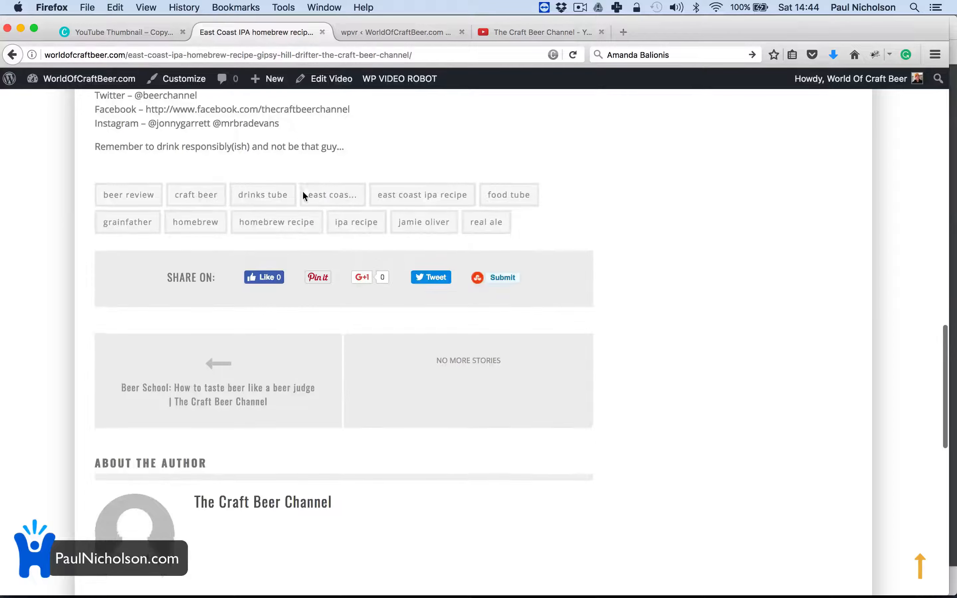
{"action": "key", "text": "Home"}
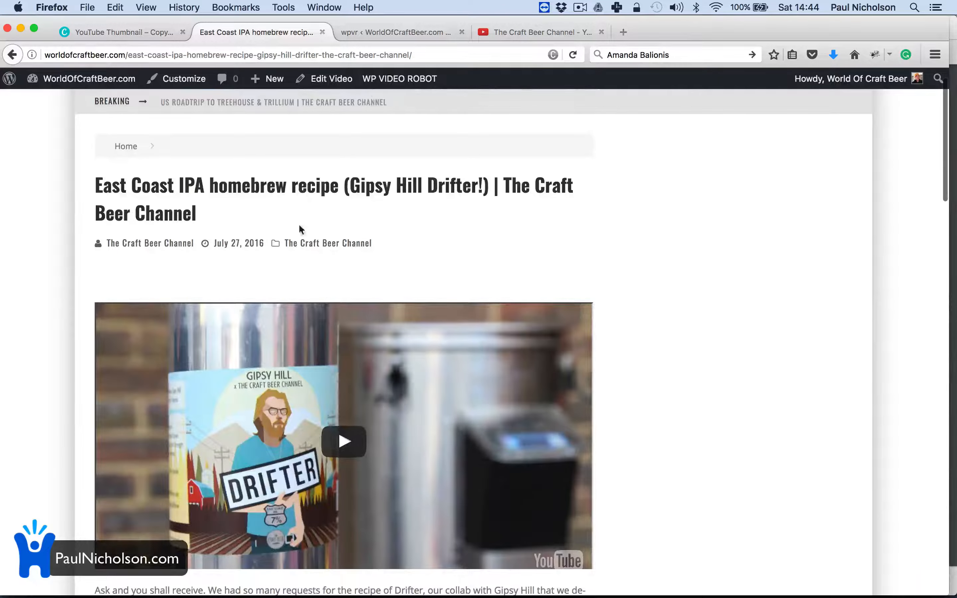
{"action": "left_click", "coordinate": [398, 33]}
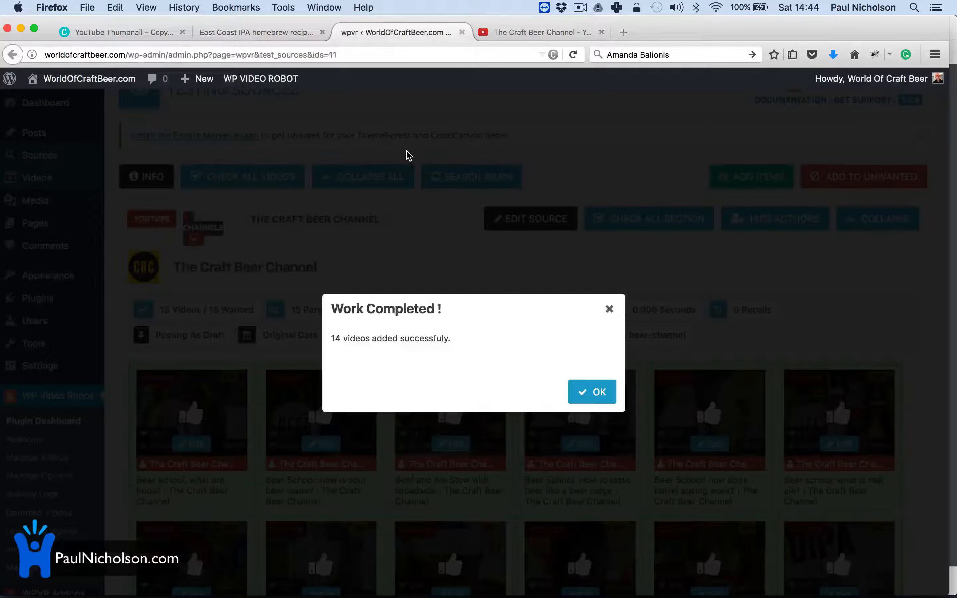
Step: Rerun the channel search, import all 15 found videos, and view the East Coast IPA post
{"action": "left_click", "coordinate": [605, 393]}
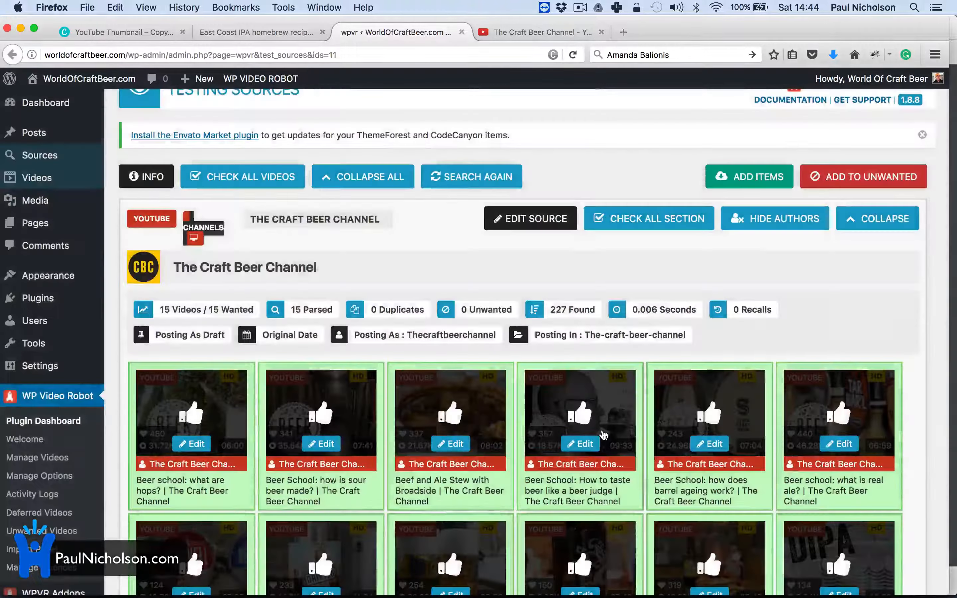
{"action": "left_click", "coordinate": [495, 179]}
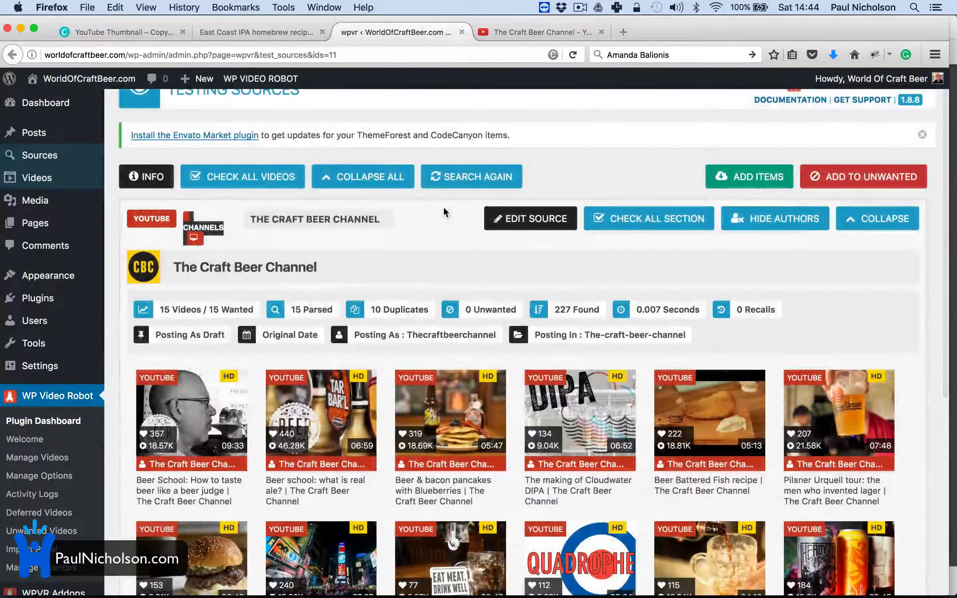
{"action": "left_click", "coordinate": [257, 181]}
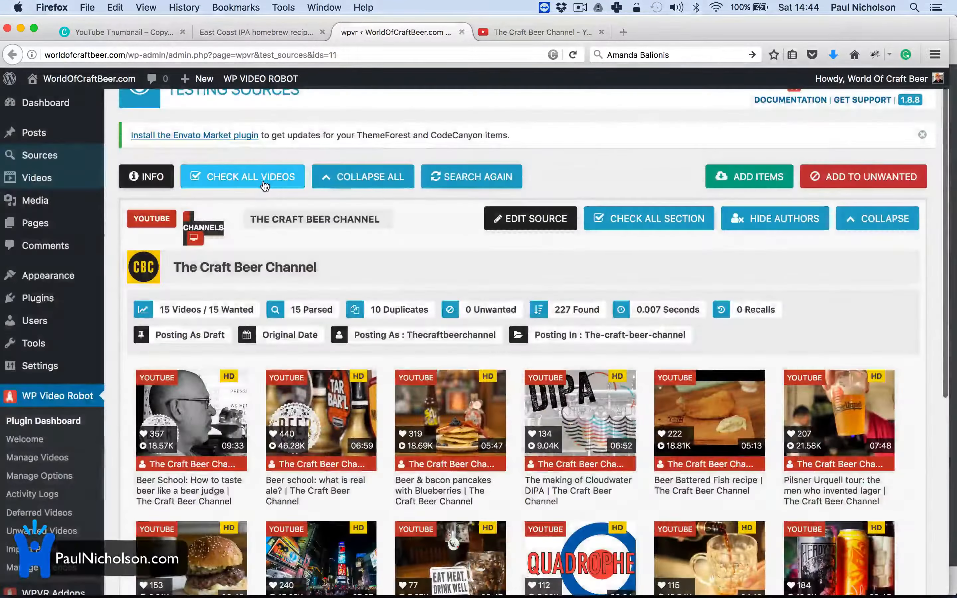
{"action": "left_click", "coordinate": [736, 177]}
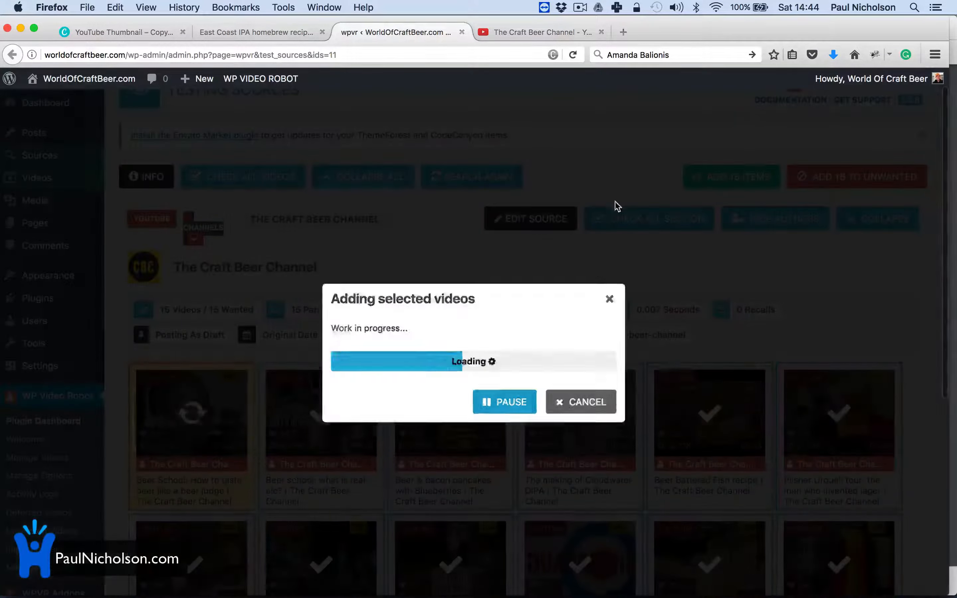
{"action": "left_click", "coordinate": [241, 31]}
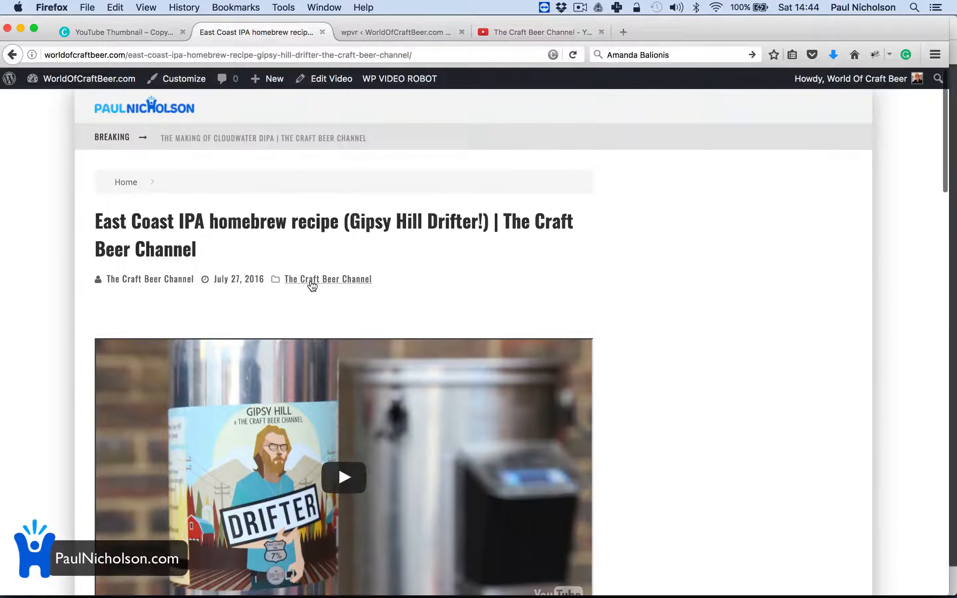
Step: Browse The Craft Beer Channel category archive to check the imported posts are listed
{"action": "left_click", "coordinate": [312, 286]}
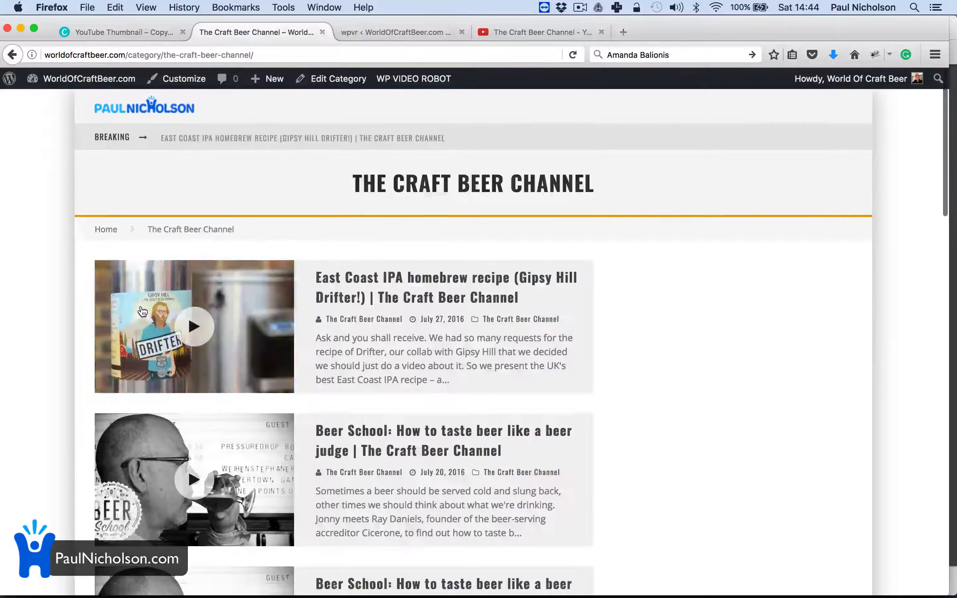
{"action": "scroll", "coordinate": [234, 428], "scroll_direction": "down", "scroll_amount": 10}
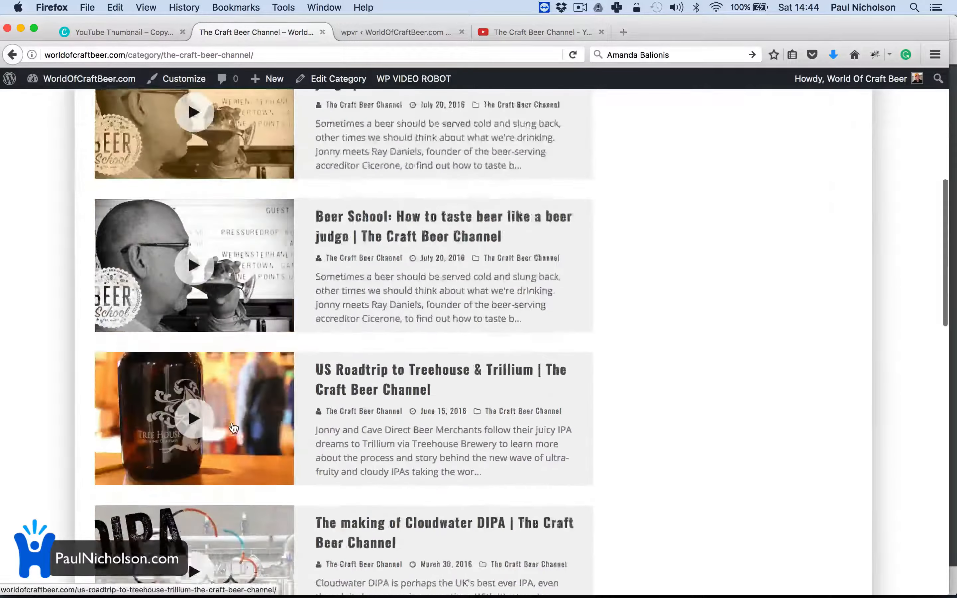
{"action": "scroll", "coordinate": [233, 427], "scroll_direction": "up", "scroll_amount": 3}
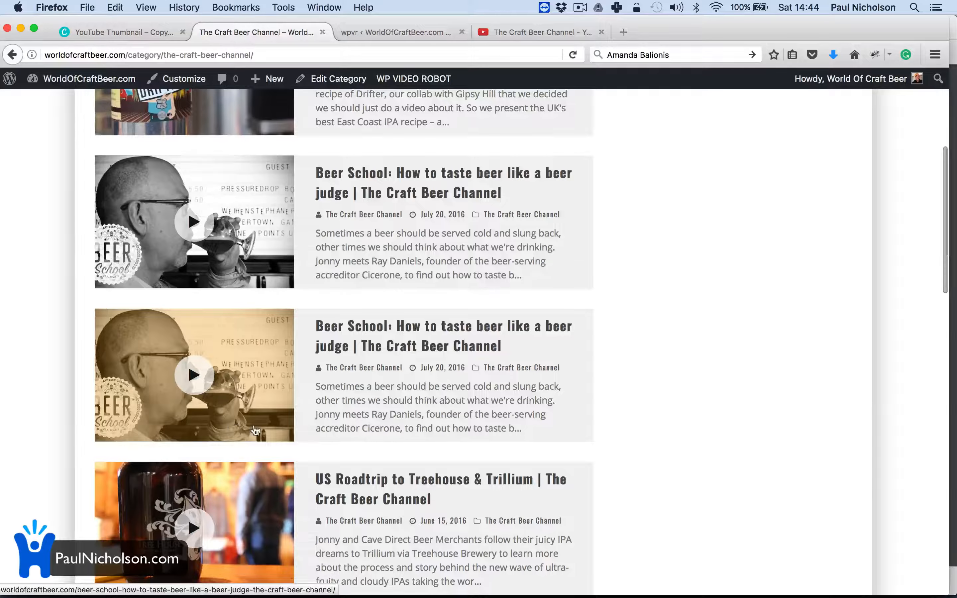
{"action": "scroll", "coordinate": [234, 427], "scroll_direction": "down", "scroll_amount": 5}
{"action": "scroll", "coordinate": [370, 370], "scroll_direction": "down", "scroll_amount": 20}
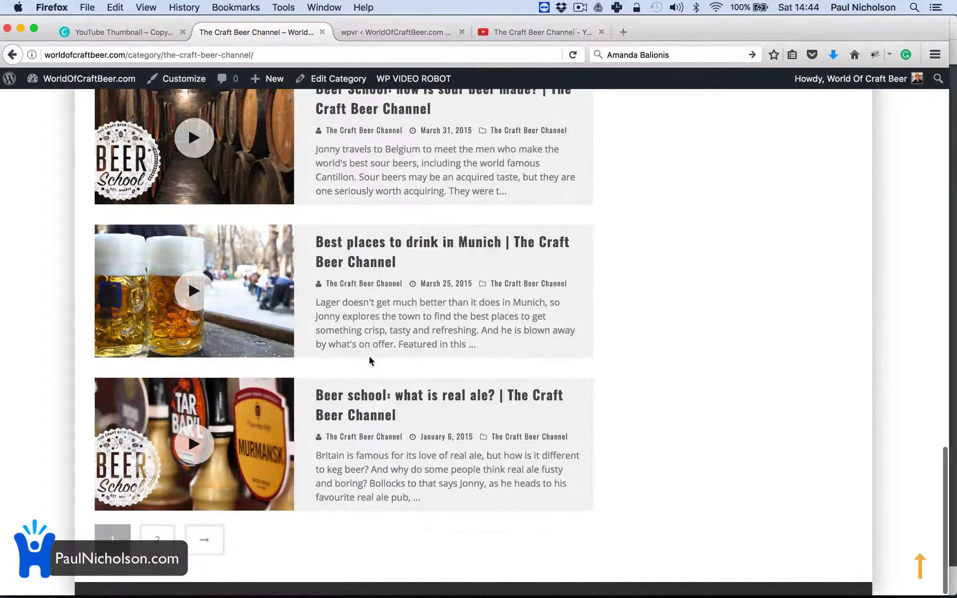
{"action": "scroll", "coordinate": [371, 361], "scroll_direction": "up", "scroll_amount": 20}
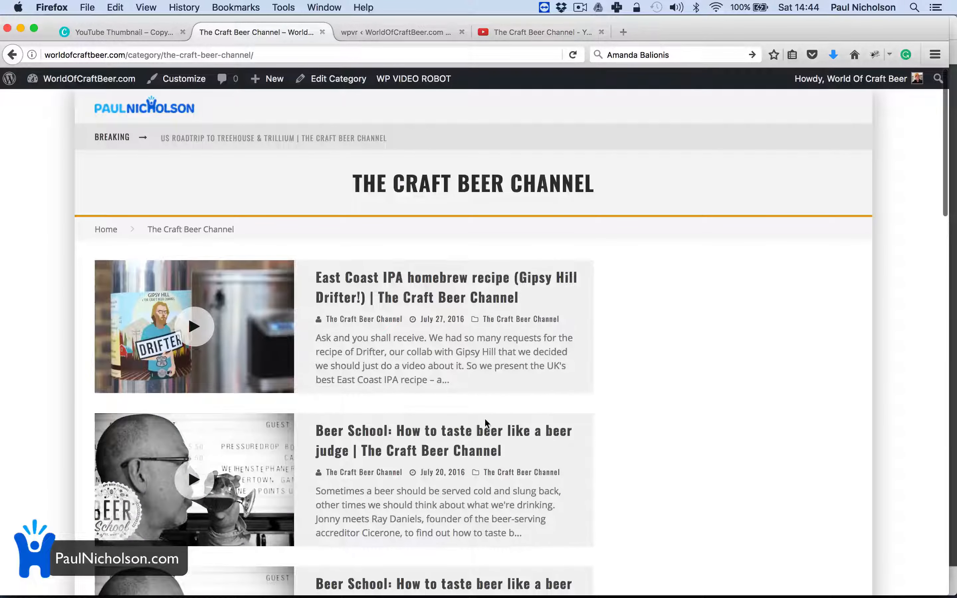
{"action": "scroll", "coordinate": [484, 418], "scroll_direction": "down", "scroll_amount": 6}
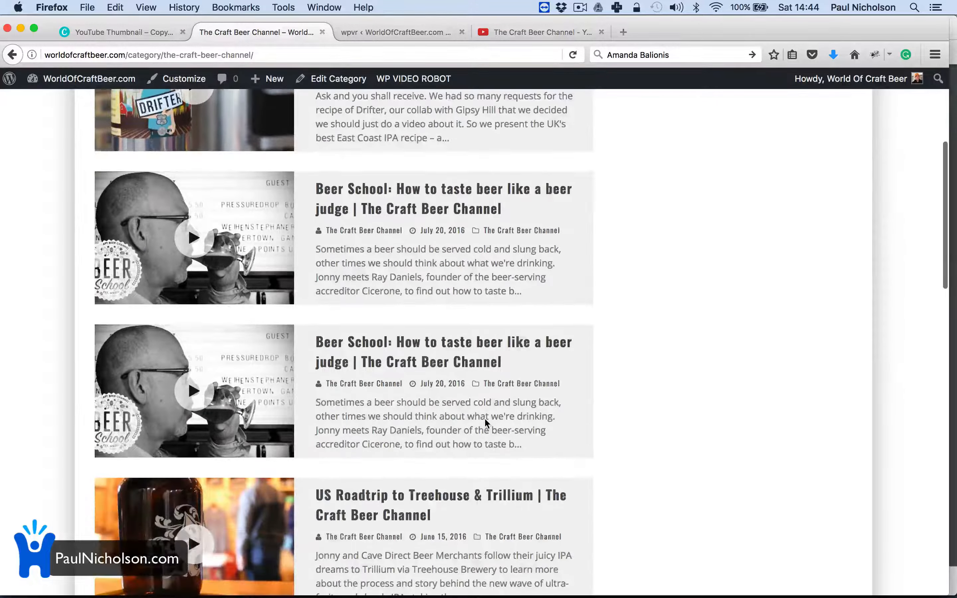
{"action": "scroll", "coordinate": [484, 418], "scroll_direction": "down", "scroll_amount": 8}
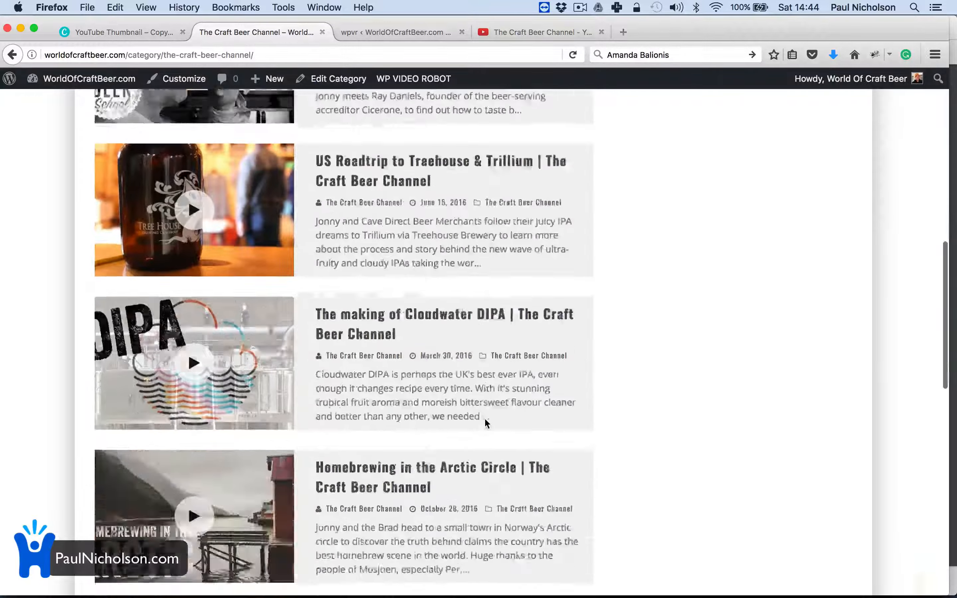
{"action": "scroll", "coordinate": [484, 418], "scroll_direction": "down", "scroll_amount": 17}
{"action": "scroll", "coordinate": [484, 418], "scroll_direction": "up", "scroll_amount": 4}
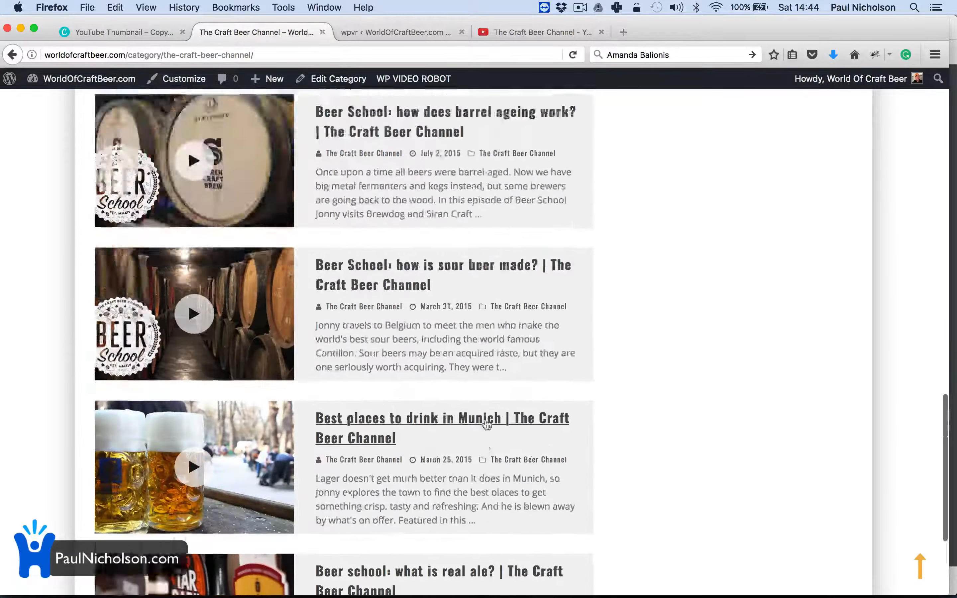
{"action": "scroll", "coordinate": [486, 420], "scroll_direction": "up", "scroll_amount": 20}
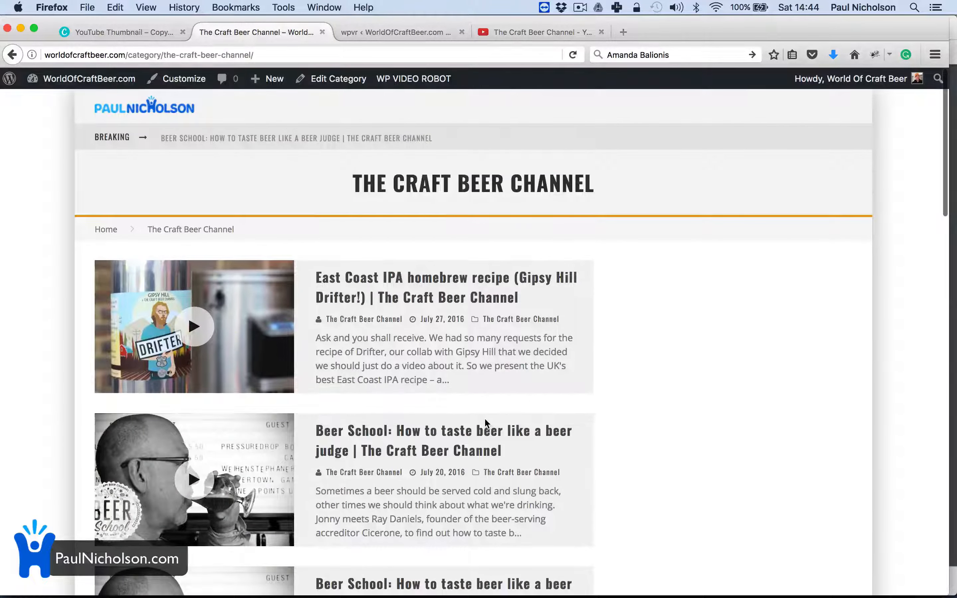
Step: Wait for the 15-video batch import to finish and dismiss the Work Completed message
{"action": "left_click", "coordinate": [388, 32]}
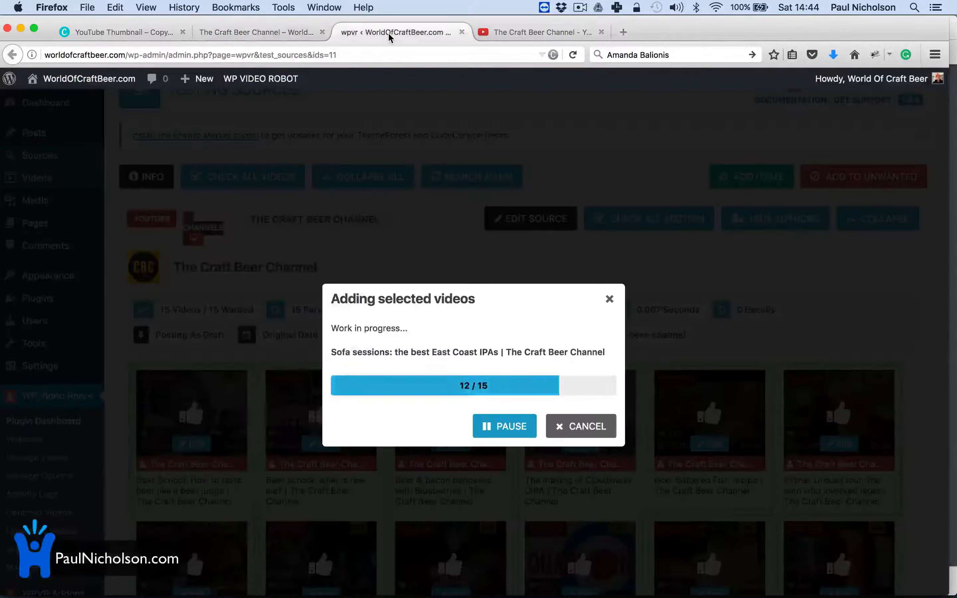
{"action": "left_click", "coordinate": [227, 28]}
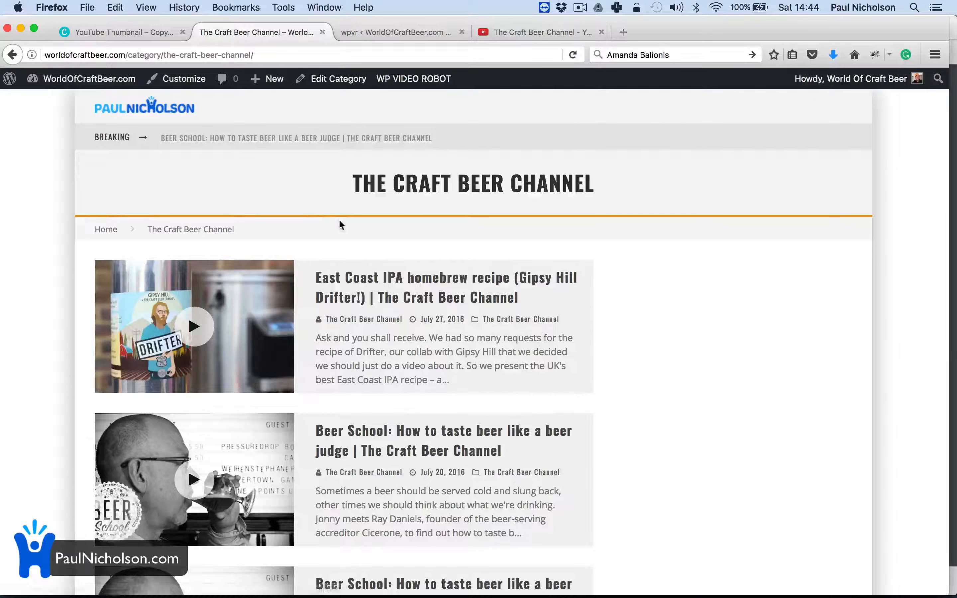
{"action": "left_click", "coordinate": [407, 31]}
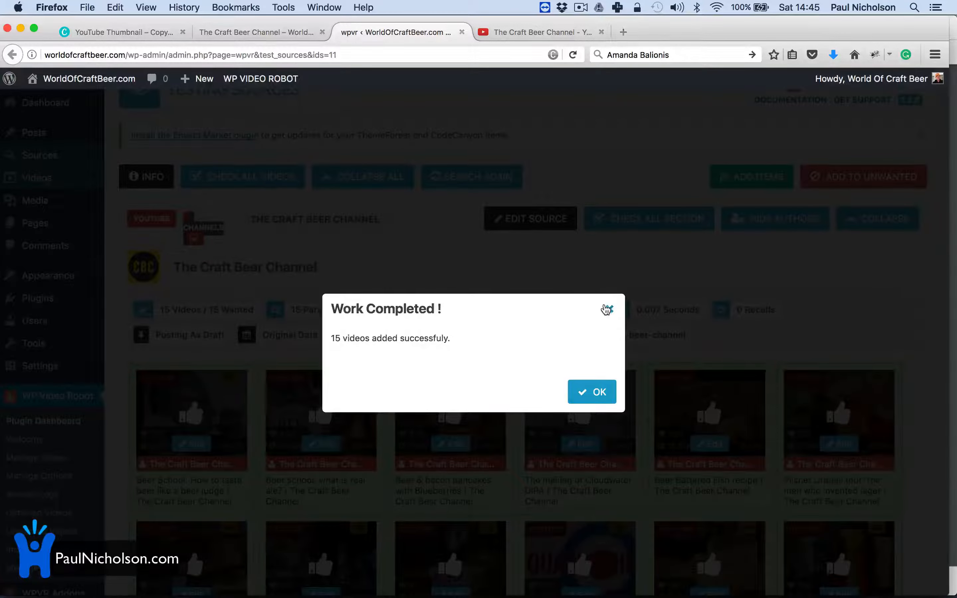
{"action": "left_click", "coordinate": [607, 310]}
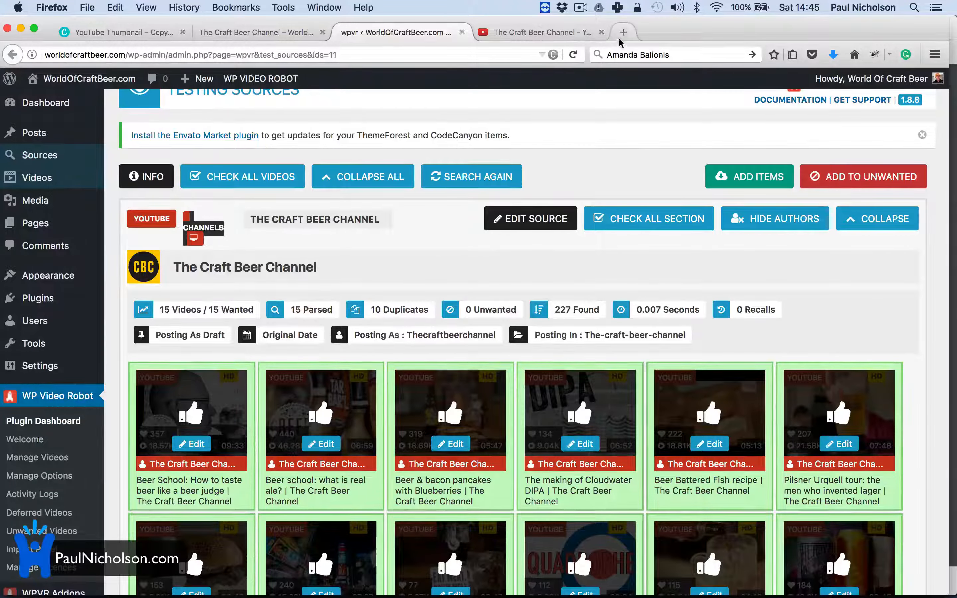
{"action": "left_click", "coordinate": [565, 34]}
Step: Open the Real Ale Craft Beer YouTube channel, select its name, and return to WordPress
{"action": "scroll", "coordinate": [383, 329], "scroll_direction": "down", "scroll_amount": 2}
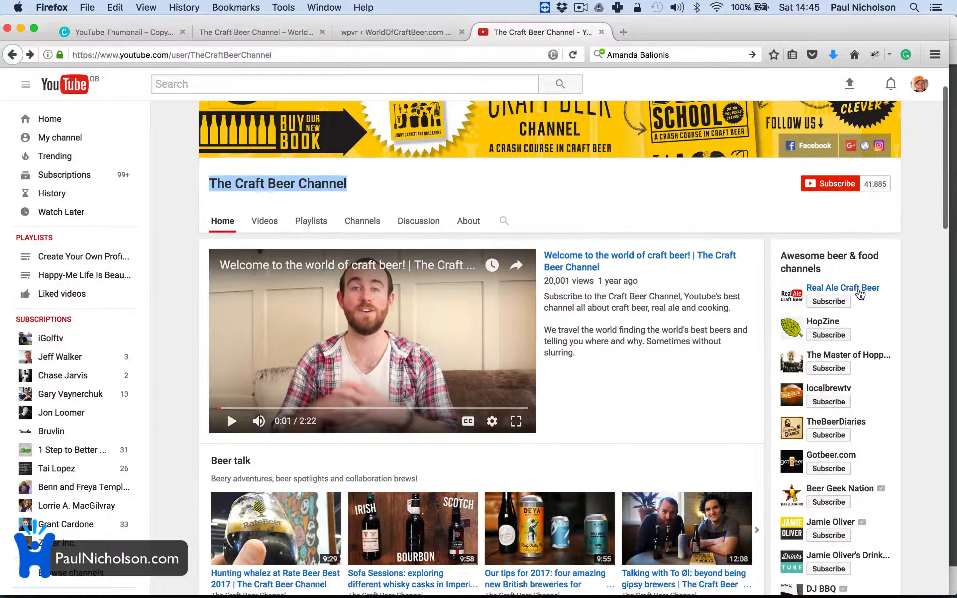
{"action": "left_click", "coordinate": [858, 290]}
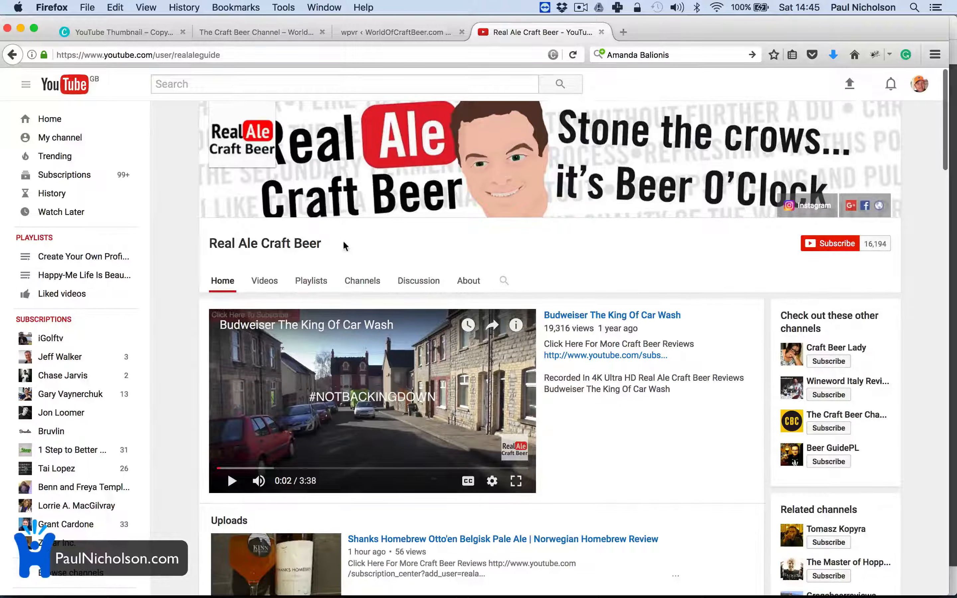
{"action": "left_click_drag", "start_coordinate": [210, 244], "coordinate": [329, 244]}
{"action": "key", "text": "super+c"}
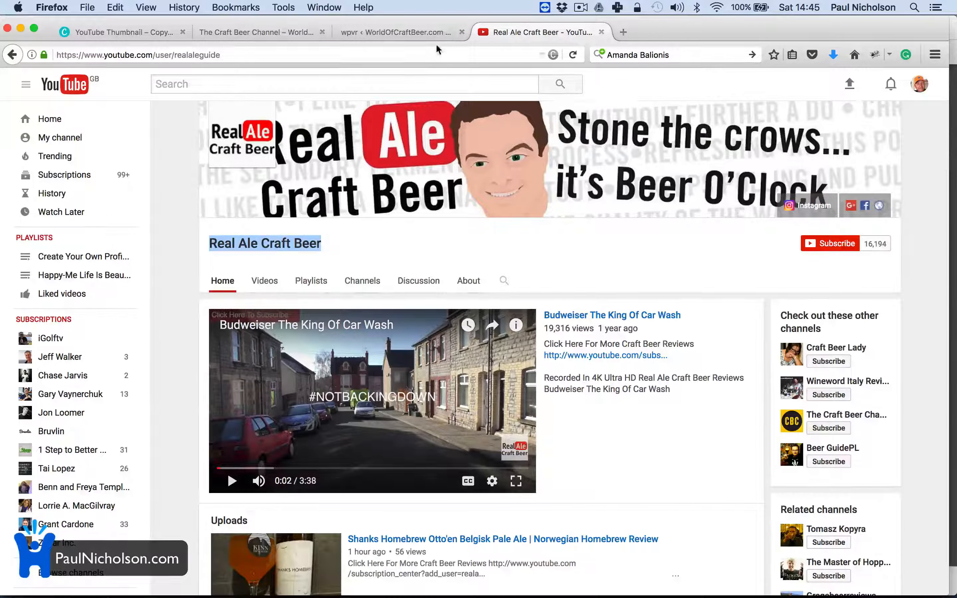
{"action": "left_click", "coordinate": [399, 35]}
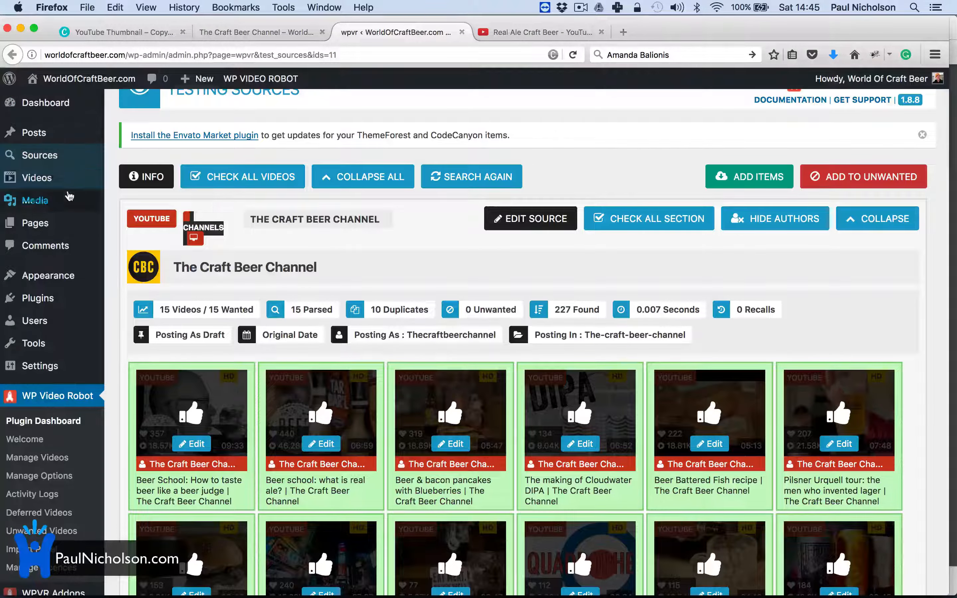
Step: Add a video category named 'Real Ale Craft Beer' (slug real-ale-craft-beer) under Videos > Categories
{"action": "mouse_move", "coordinate": [52, 180]}
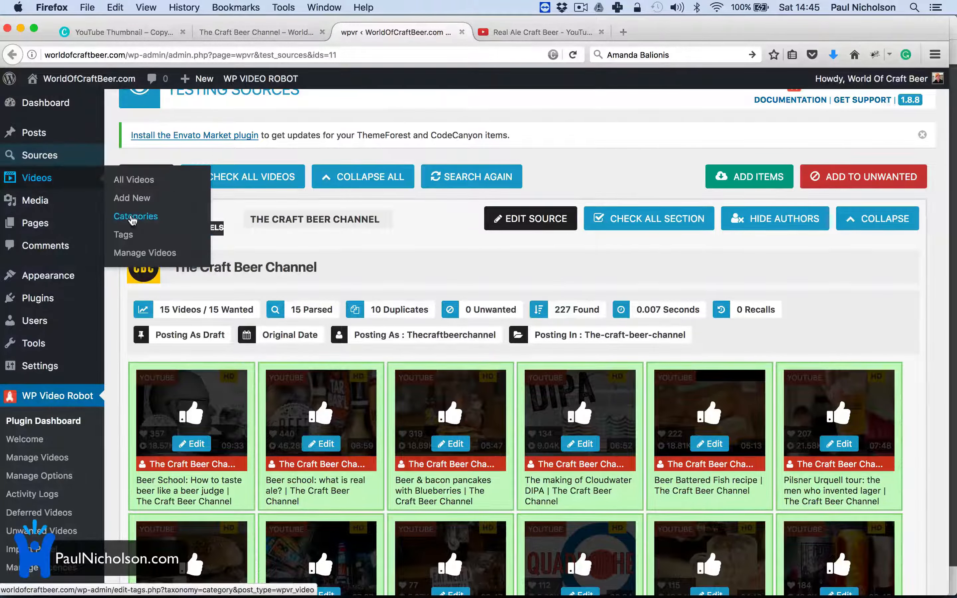
{"action": "left_click", "coordinate": [119, 216]}
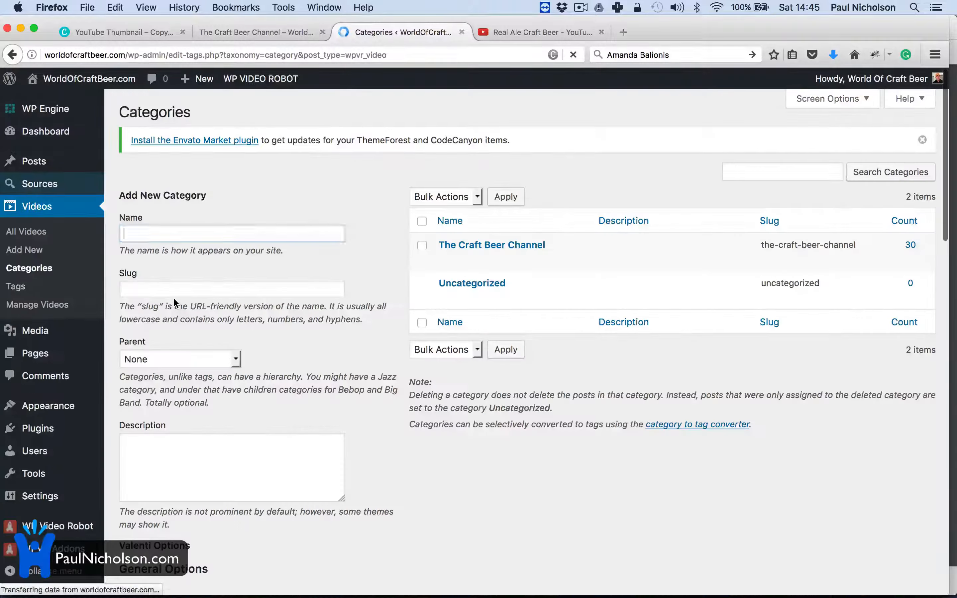
{"action": "left_click", "coordinate": [217, 235]}
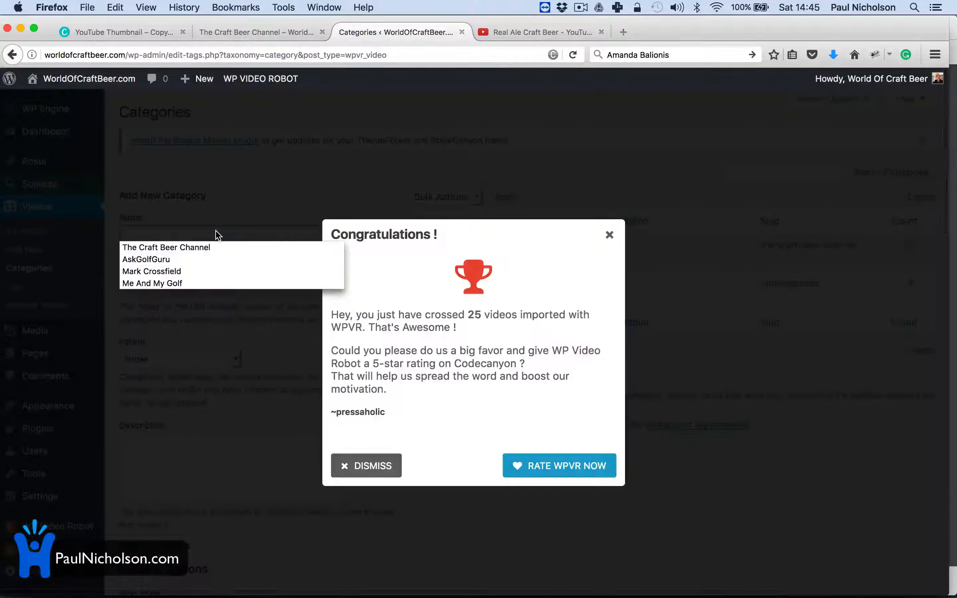
{"action": "key", "text": "super+v"}
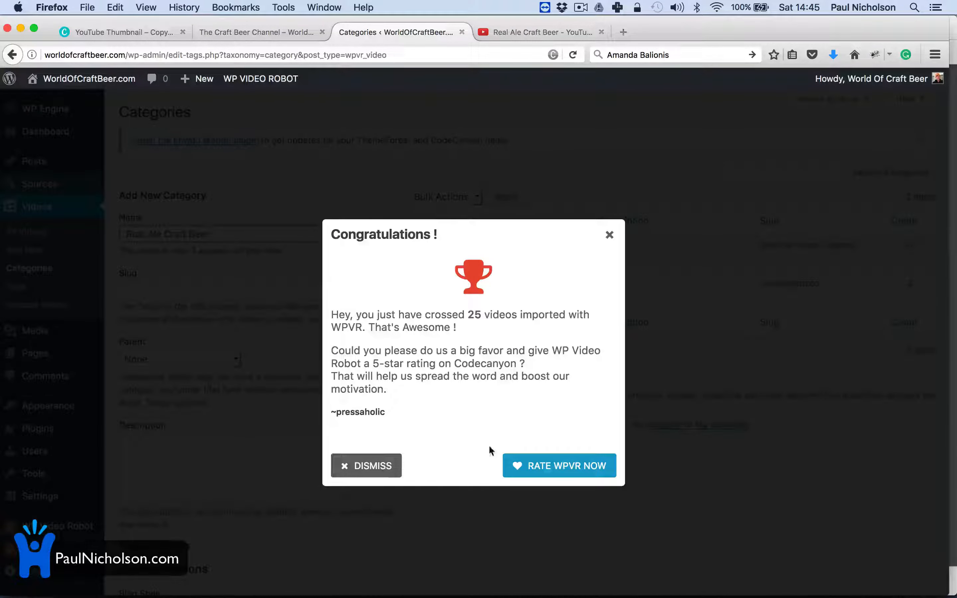
{"action": "left_click", "coordinate": [385, 466]}
{"action": "triple_click", "coordinate": [199, 232]}
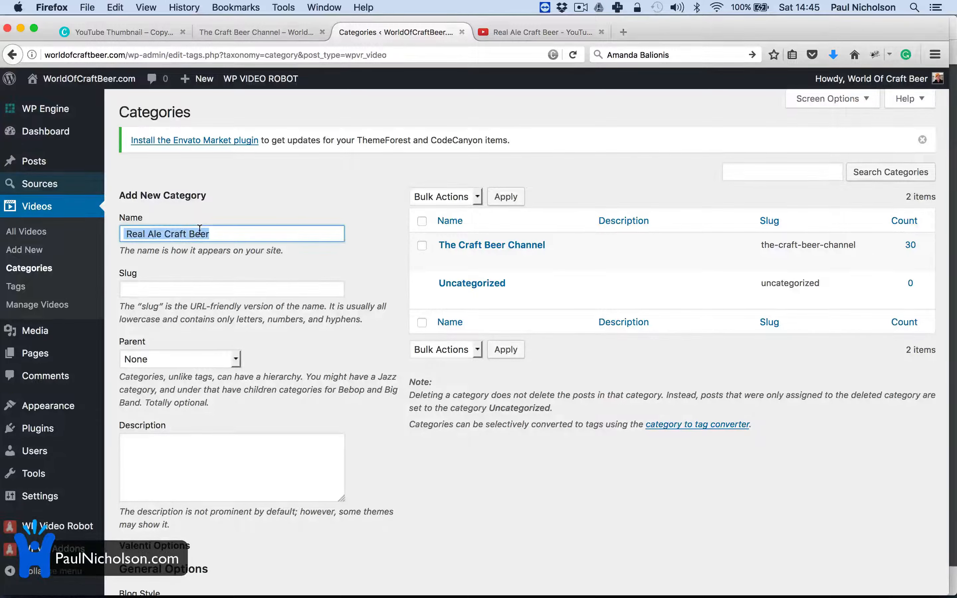
{"action": "left_click", "coordinate": [199, 311]}
{"action": "scroll", "coordinate": [200, 312], "scroll_direction": "down", "scroll_amount": 10}
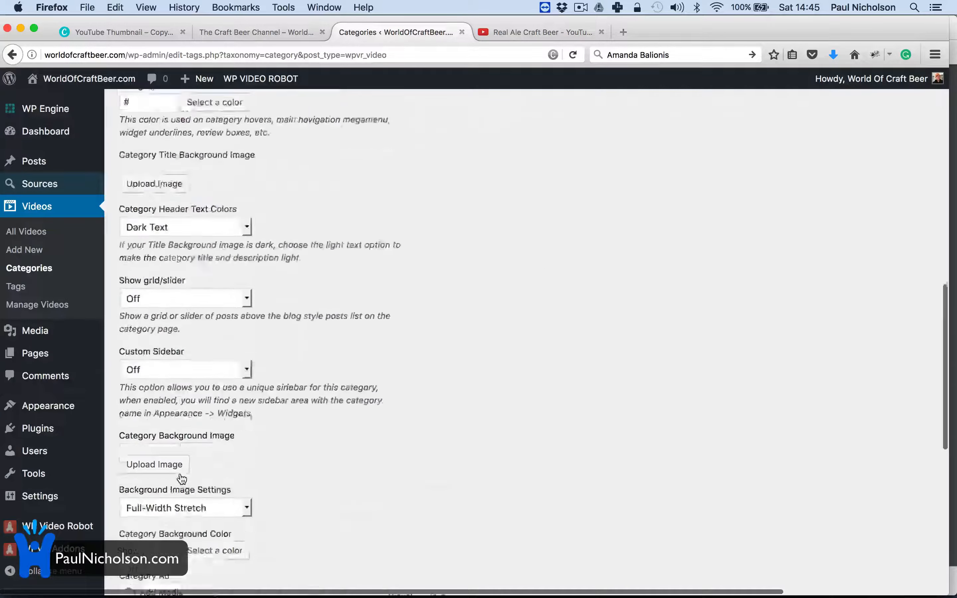
{"action": "scroll", "coordinate": [185, 378], "scroll_direction": "down", "scroll_amount": 5}
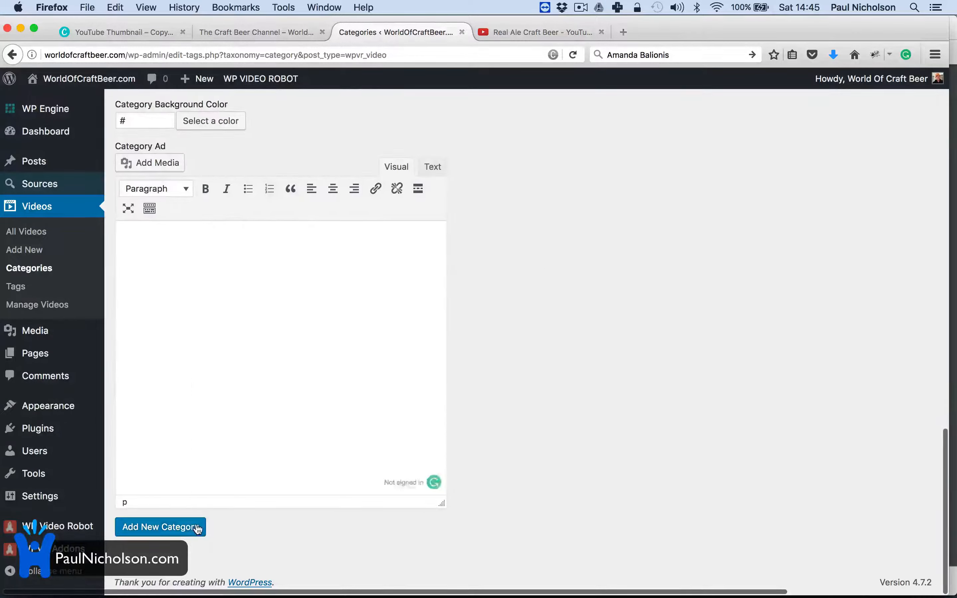
{"action": "left_click", "coordinate": [185, 527]}
{"action": "scroll", "coordinate": [412, 424], "scroll_direction": "up", "scroll_amount": 8}
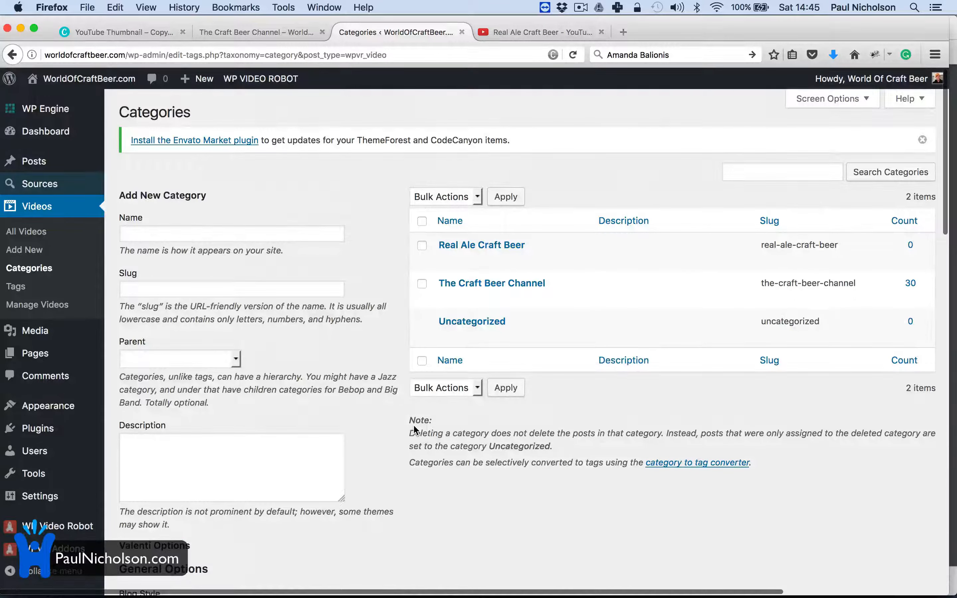
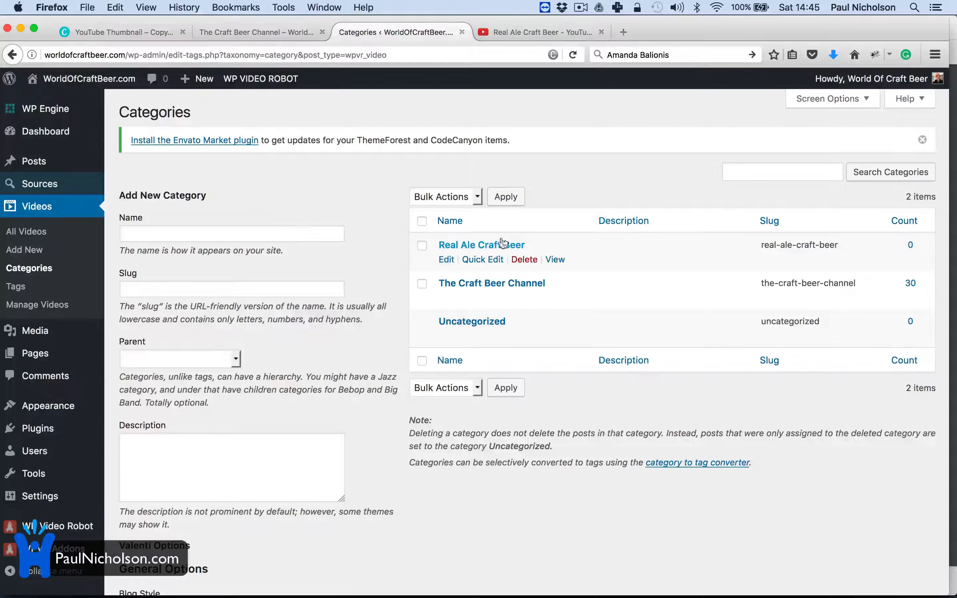
Step: Open the All Sources list from the Sources admin menu
{"action": "mouse_move", "coordinate": [75, 189]}
{"action": "left_click", "coordinate": [142, 191]}
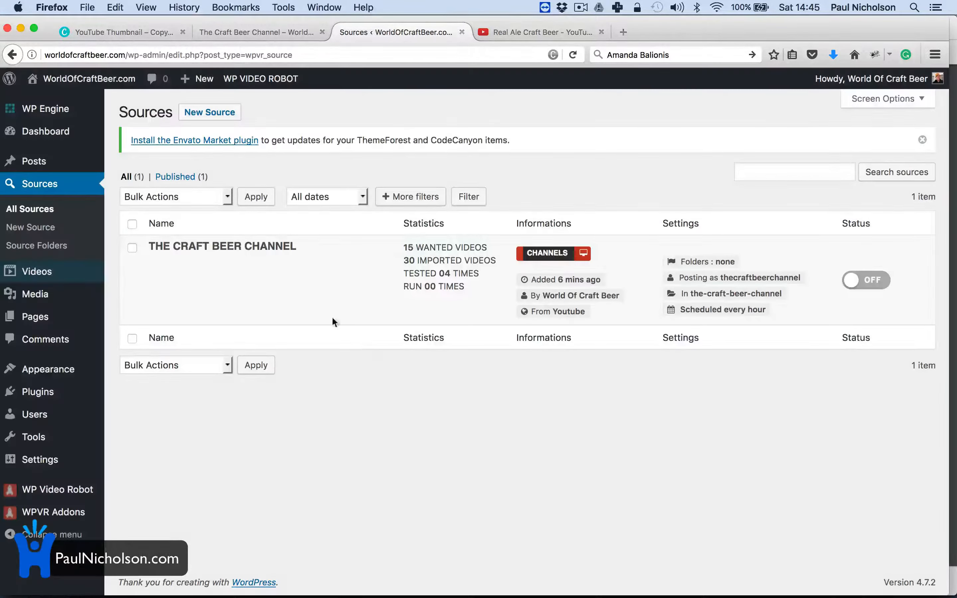
Step: Clone The Craft Beer Channel source and rename the copy 'Real Ale Craft Beer'
{"action": "left_click", "coordinate": [309, 269]}
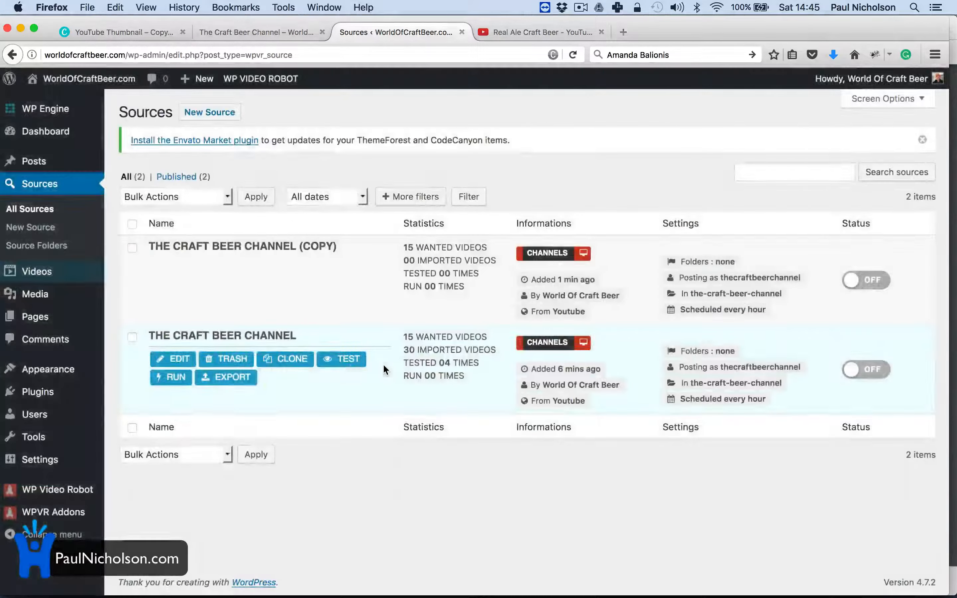
{"action": "mouse_move", "coordinate": [193, 270]}
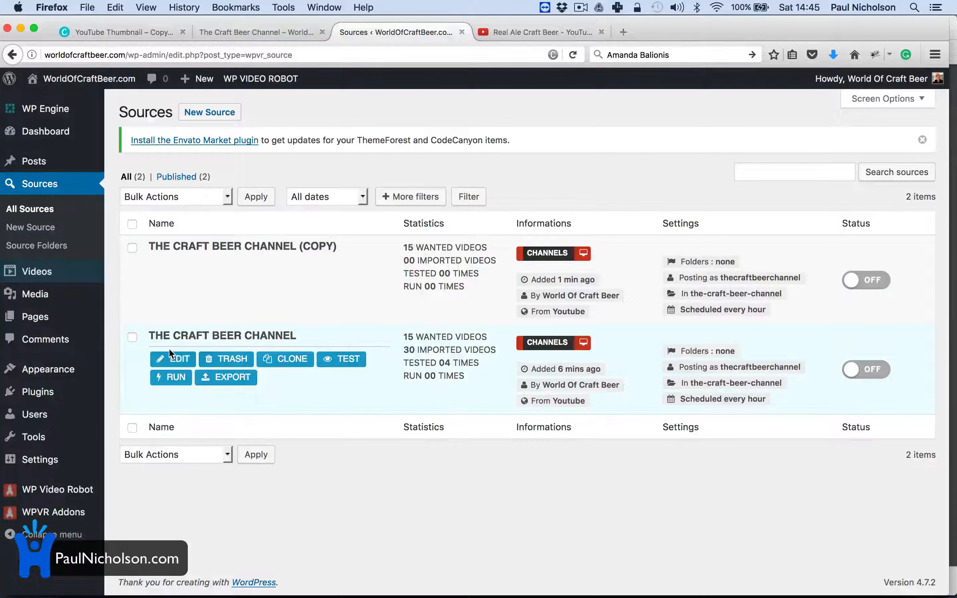
{"action": "left_click", "coordinate": [175, 272]}
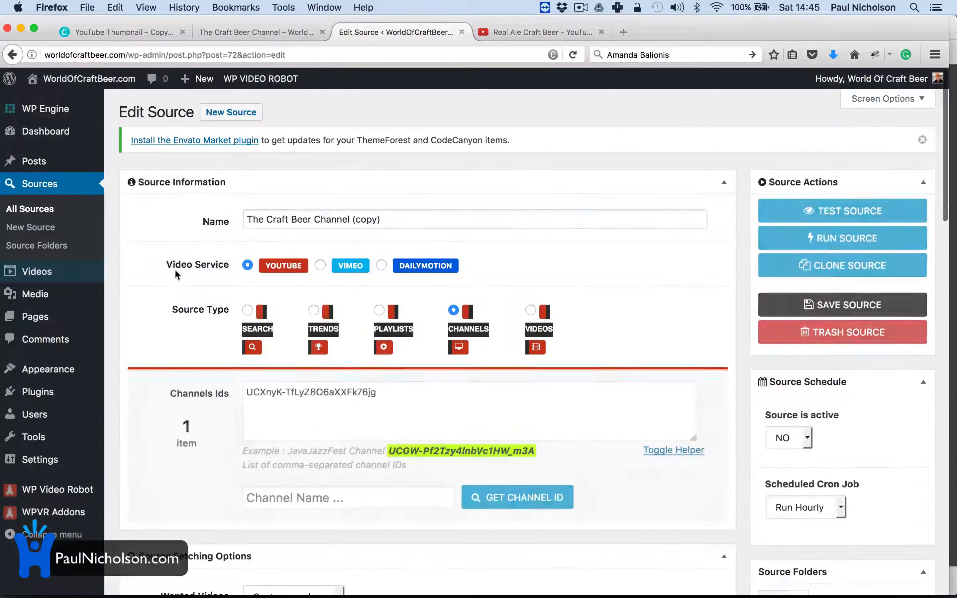
{"action": "left_click", "coordinate": [326, 212]}
{"action": "key", "text": "super+a"}
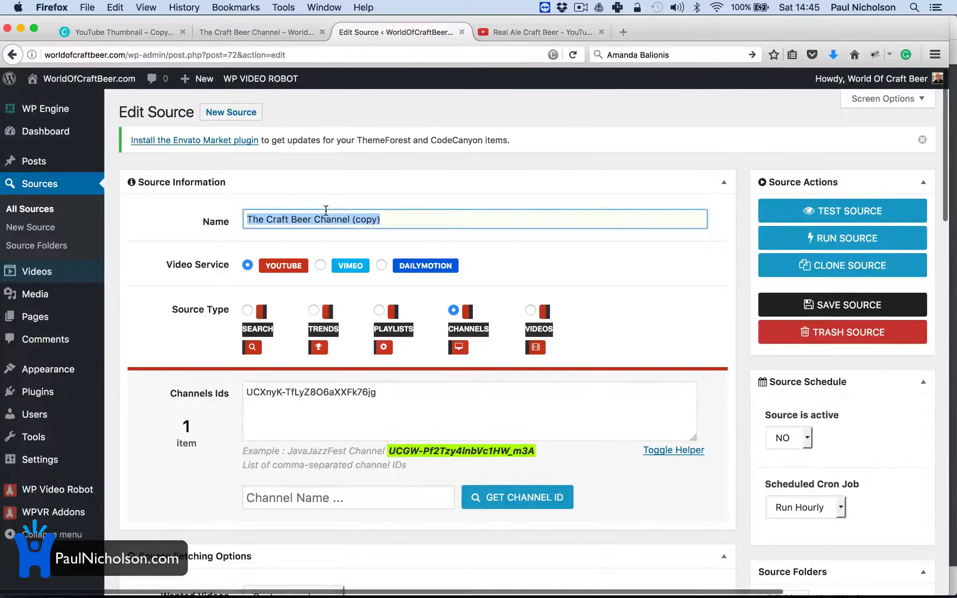
{"action": "type", "text": "Real Ale Craft Beer"}
Step: Replace the copy's old channel ID with the Real Ale Craft Beer channel's ID
{"action": "left_click", "coordinate": [289, 496]}
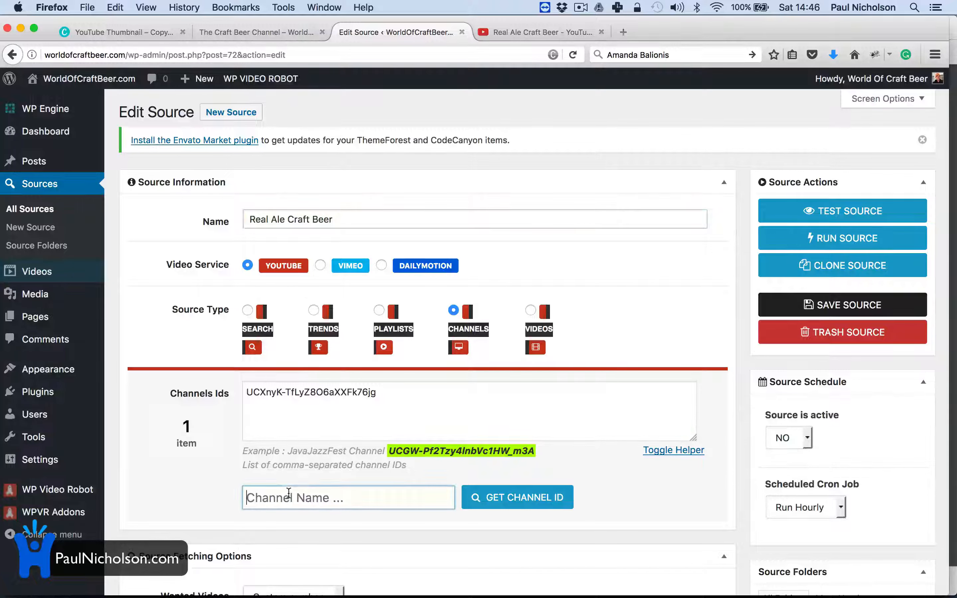
{"action": "left_click", "coordinate": [362, 407]}
{"action": "key", "text": "super+a"}
{"action": "key", "text": "BackSpace"}
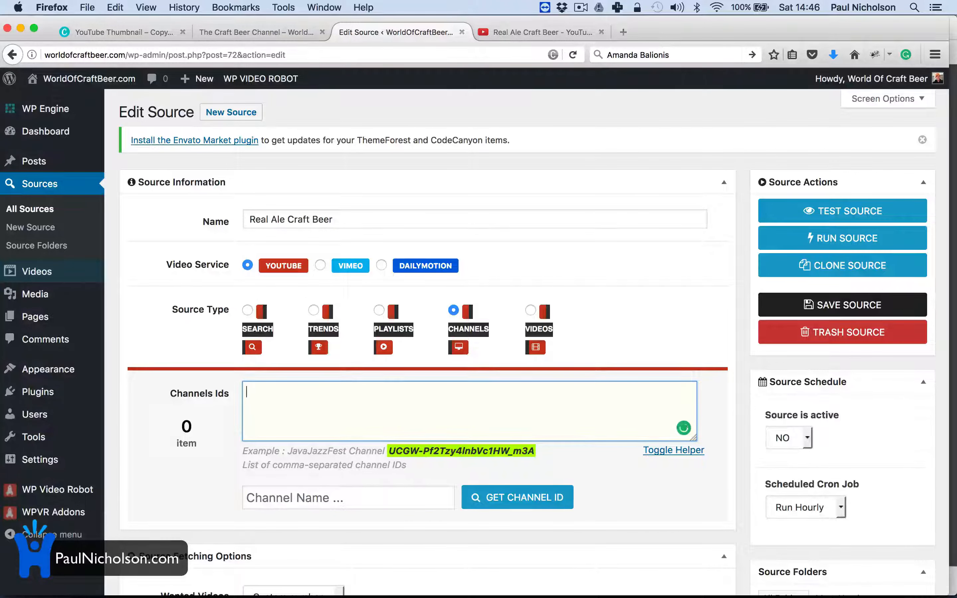
{"action": "left_click", "coordinate": [359, 497]}
{"action": "type", "text": "Real Ale Craft Beer"}
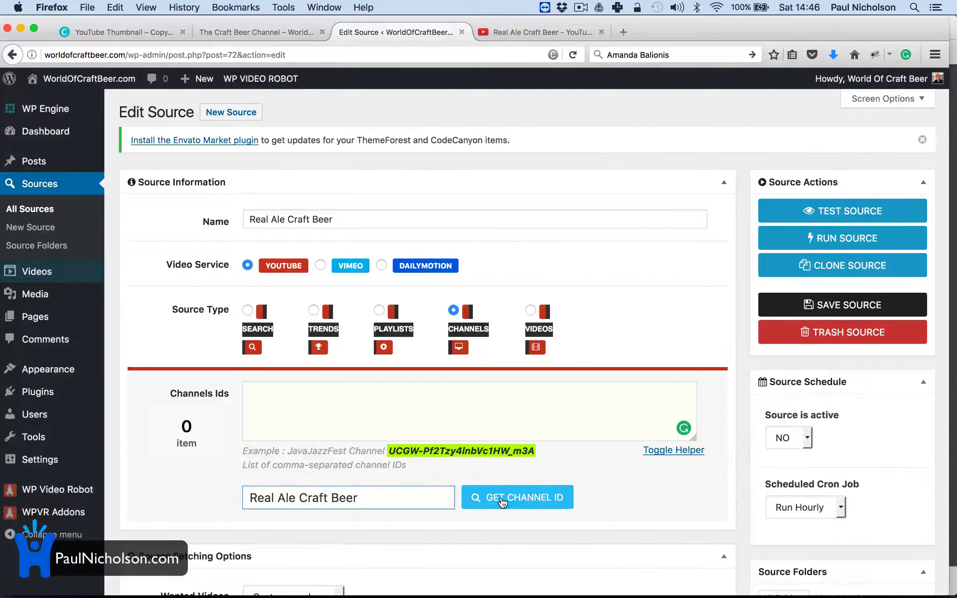
{"action": "left_click", "coordinate": [508, 487]}
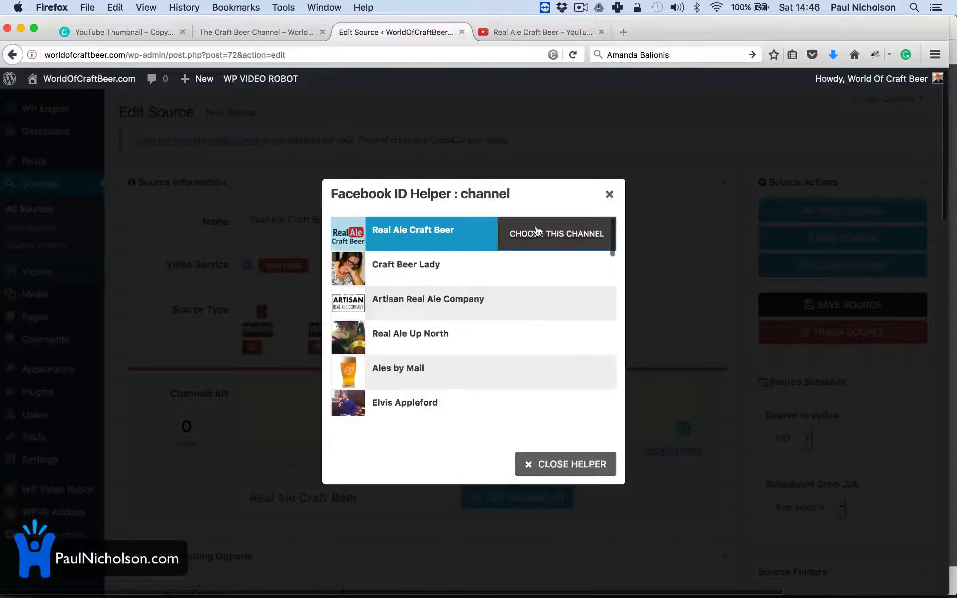
{"action": "left_click", "coordinate": [558, 236]}
{"action": "scroll", "coordinate": [521, 407], "scroll_direction": "down", "scroll_amount": 5}
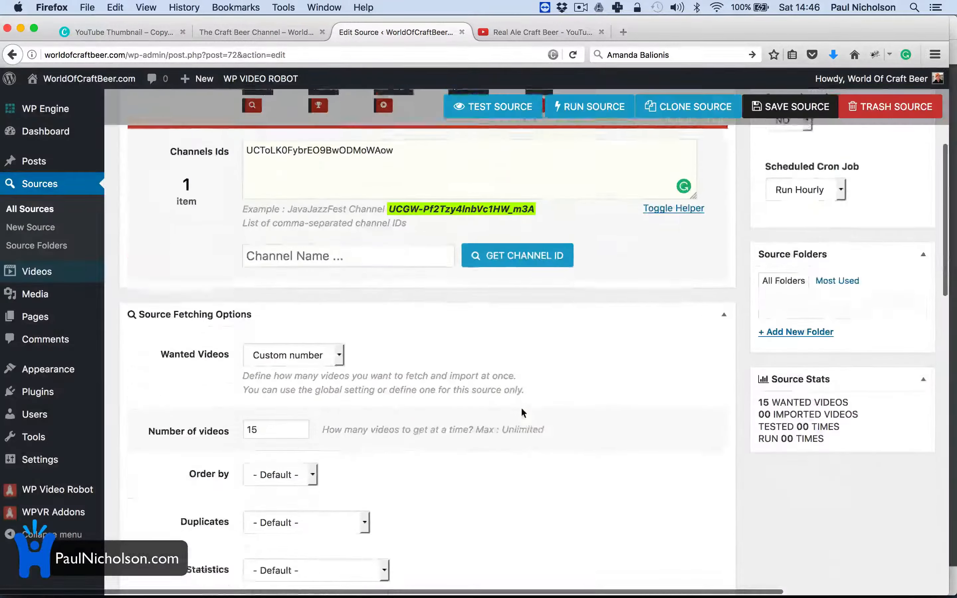
Step: Set Post to the Real Ale Craft Beer category and the site admin as post author
{"action": "scroll", "coordinate": [502, 400], "scroll_direction": "down", "scroll_amount": 10}
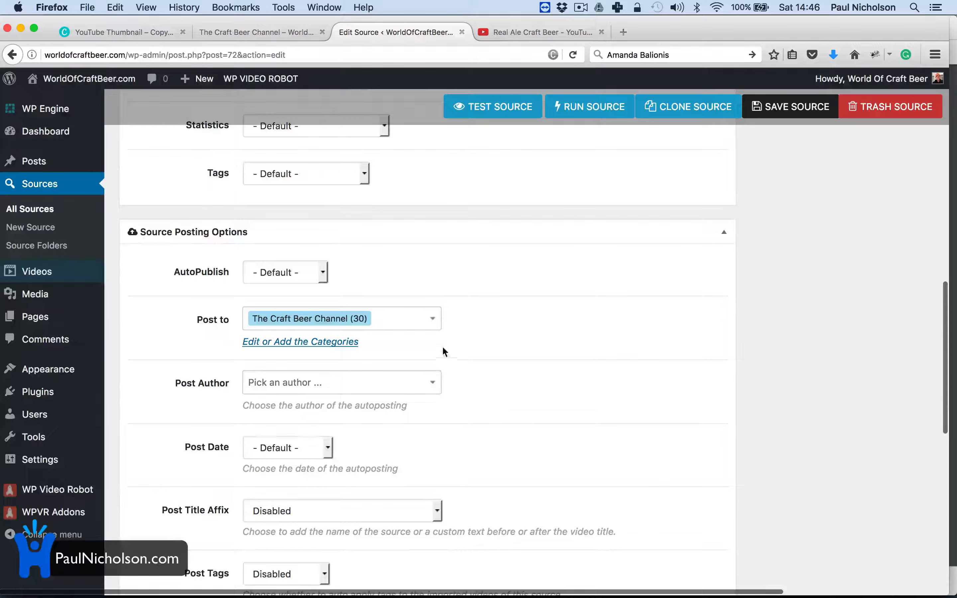
{"action": "left_click", "coordinate": [381, 318]}
{"action": "key", "text": "BackSpace"}
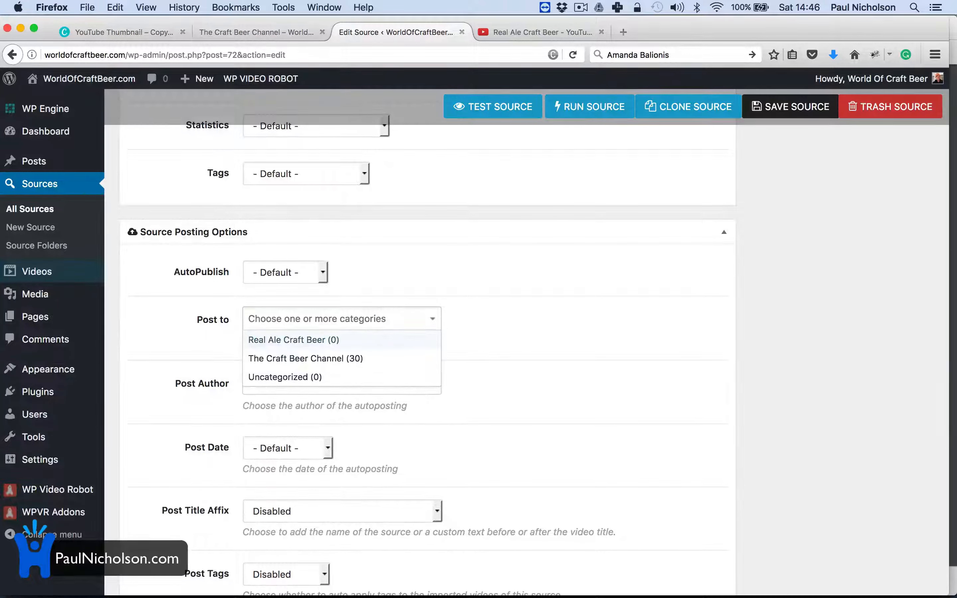
{"action": "left_click", "coordinate": [375, 348]}
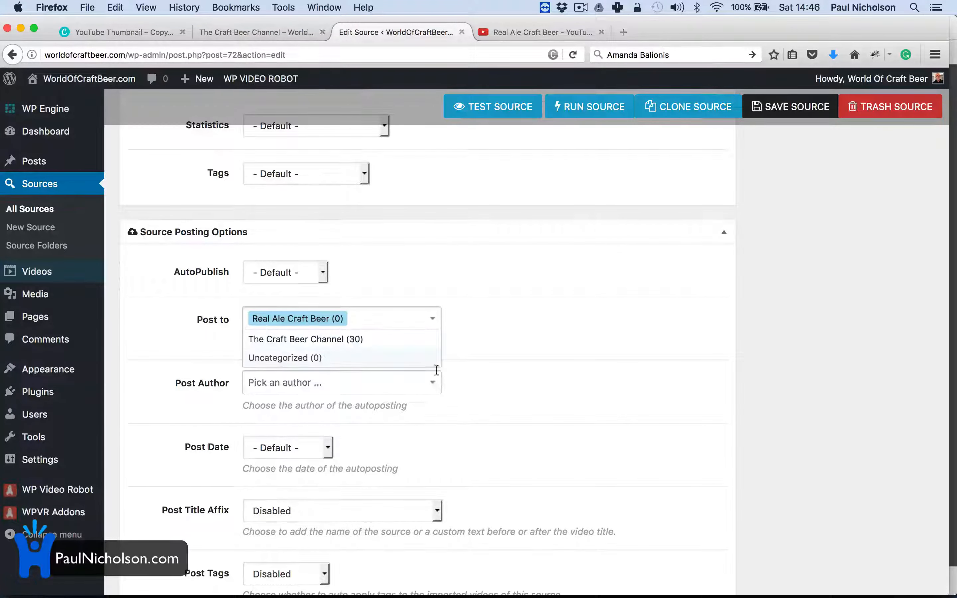
{"action": "left_click", "coordinate": [527, 352]}
{"action": "left_click", "coordinate": [291, 384]}
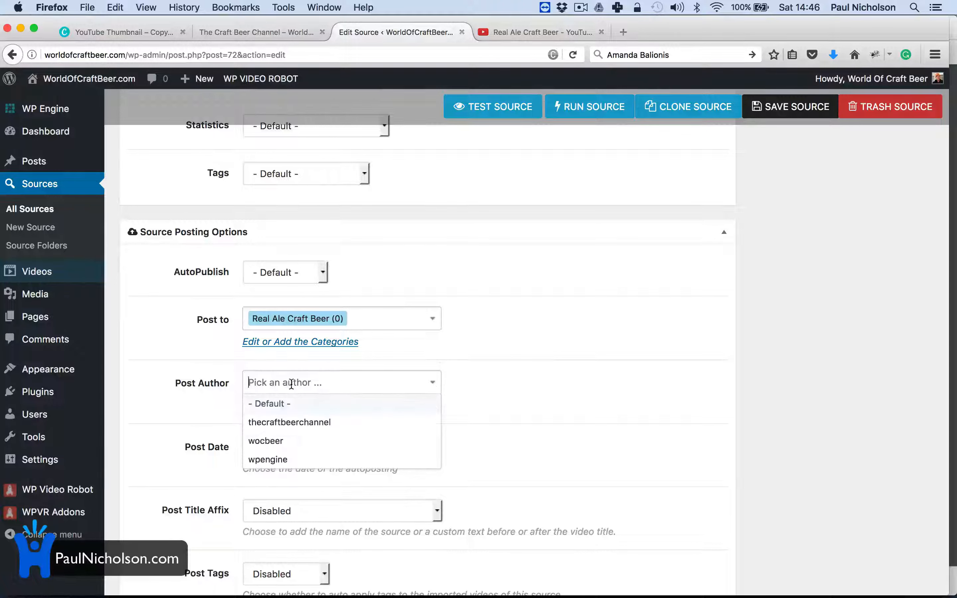
{"action": "left_click", "coordinate": [295, 440]}
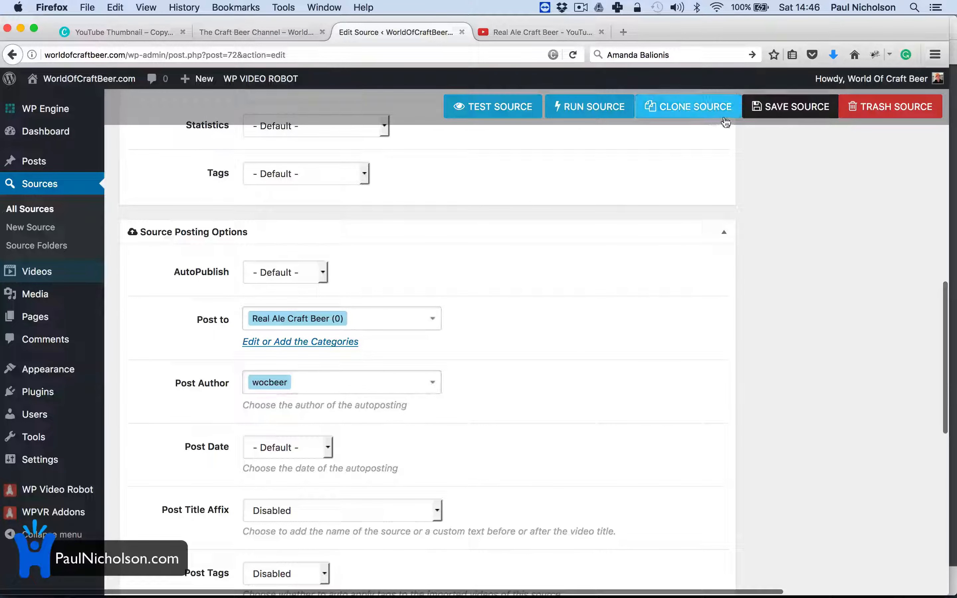
Step: Save the source and recheck which categories it posts into
{"action": "left_click", "coordinate": [785, 106]}
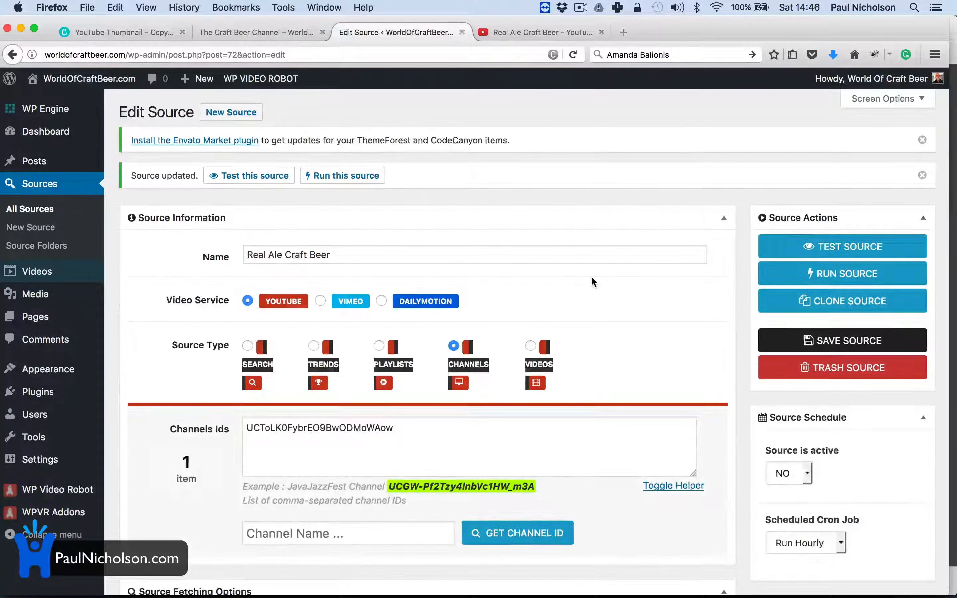
{"action": "scroll", "coordinate": [592, 278], "scroll_direction": "down", "scroll_amount": 15}
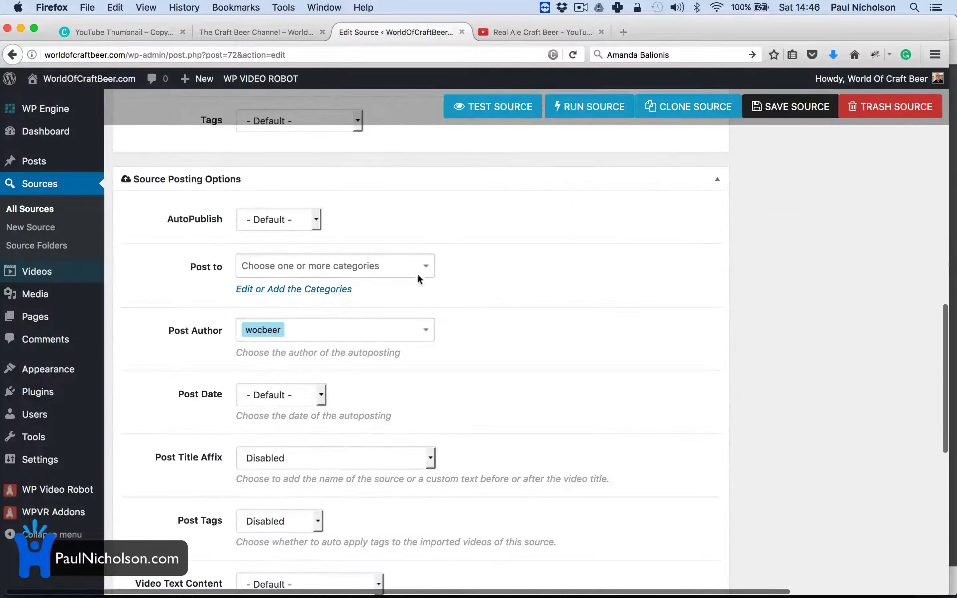
{"action": "left_click", "coordinate": [367, 266]}
{"action": "left_click", "coordinate": [395, 250]}
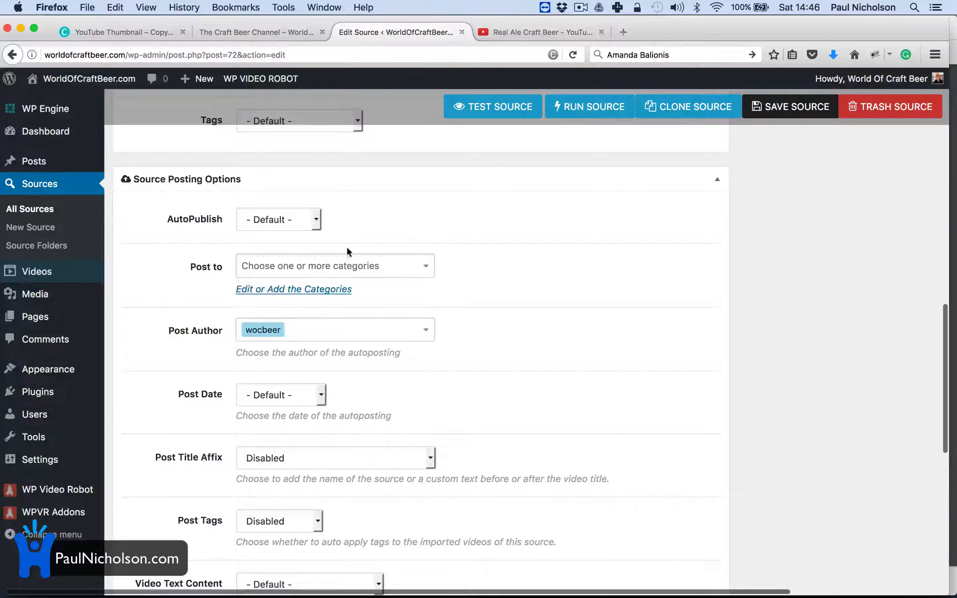
Step: Start a new user, entering the username, an email address and last name 'Craft beer'
{"action": "left_click", "coordinate": [77, 414]}
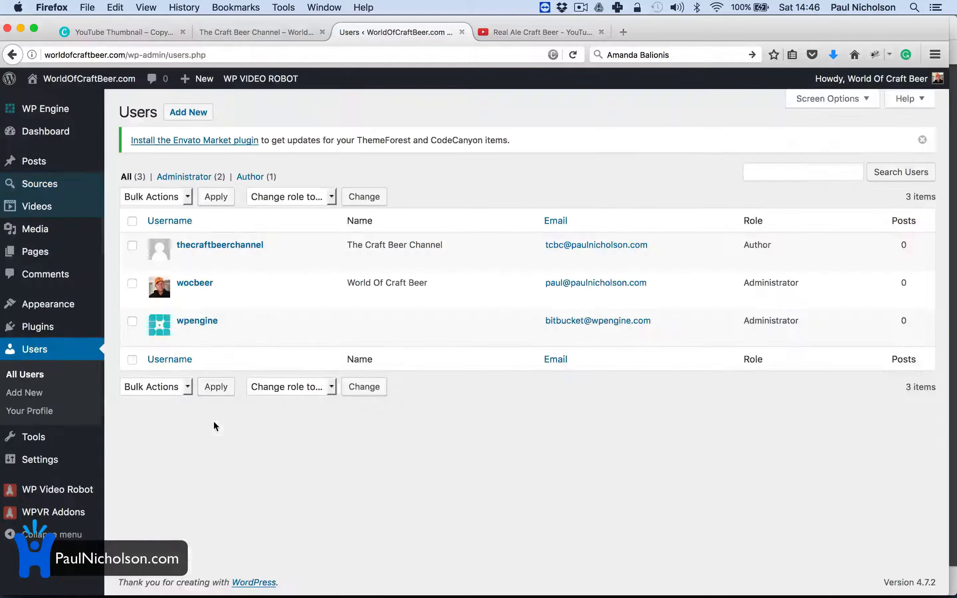
{"action": "left_click", "coordinate": [188, 112]}
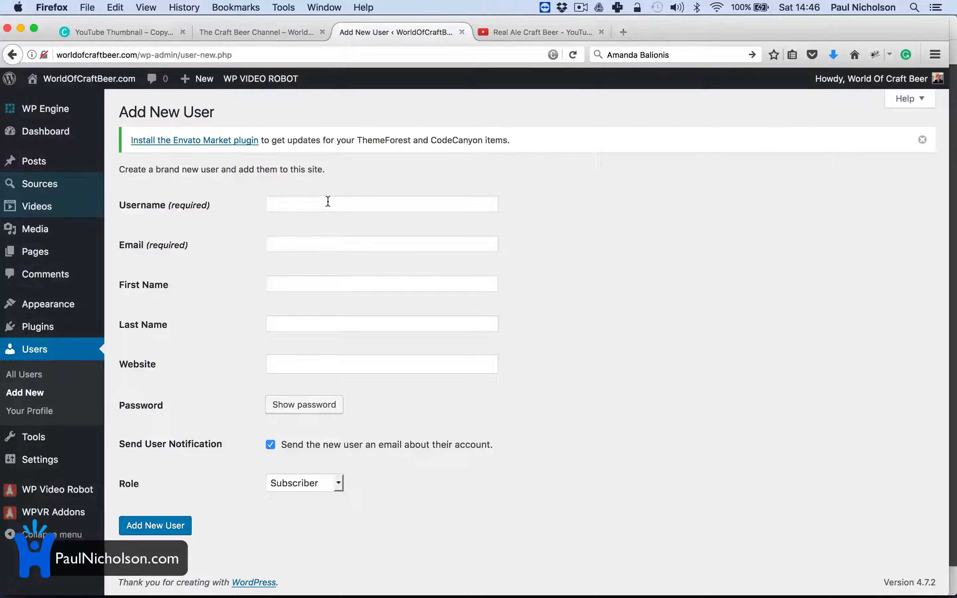
{"action": "left_click", "coordinate": [328, 202]}
{"action": "type", "text": "Real Ale Craft Beer"}
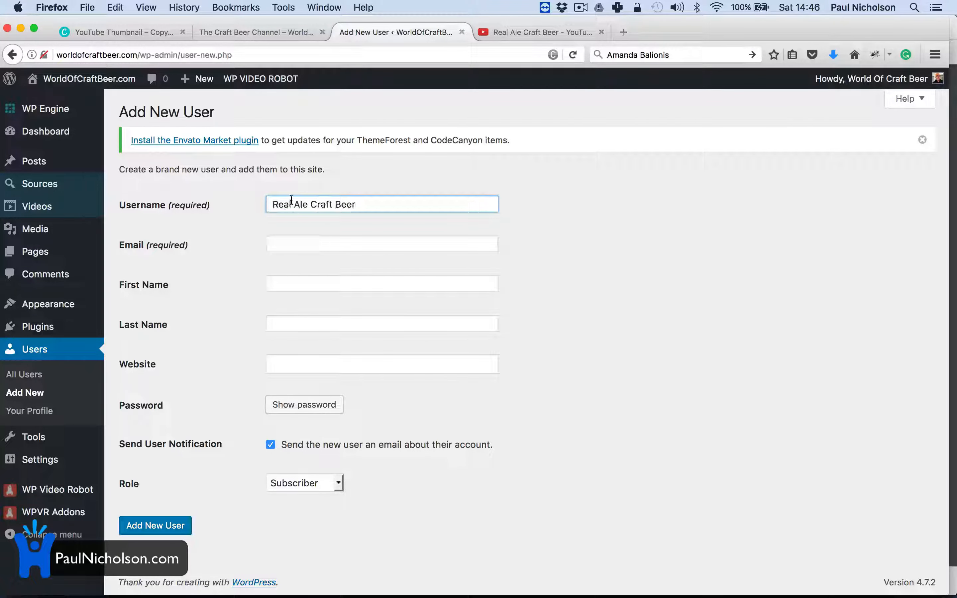
{"action": "key", "text": "super+a"}
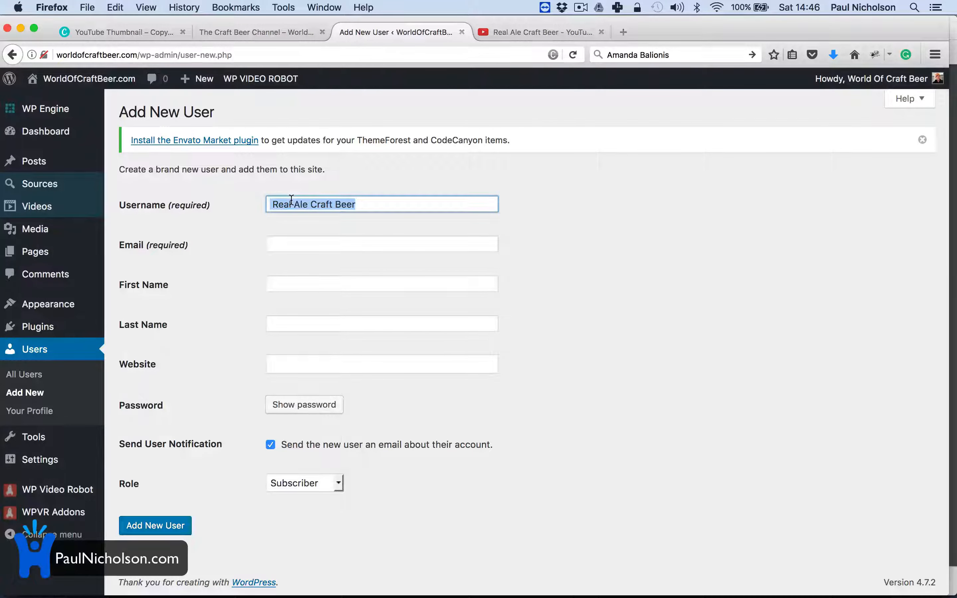
{"action": "type", "text": "real"}
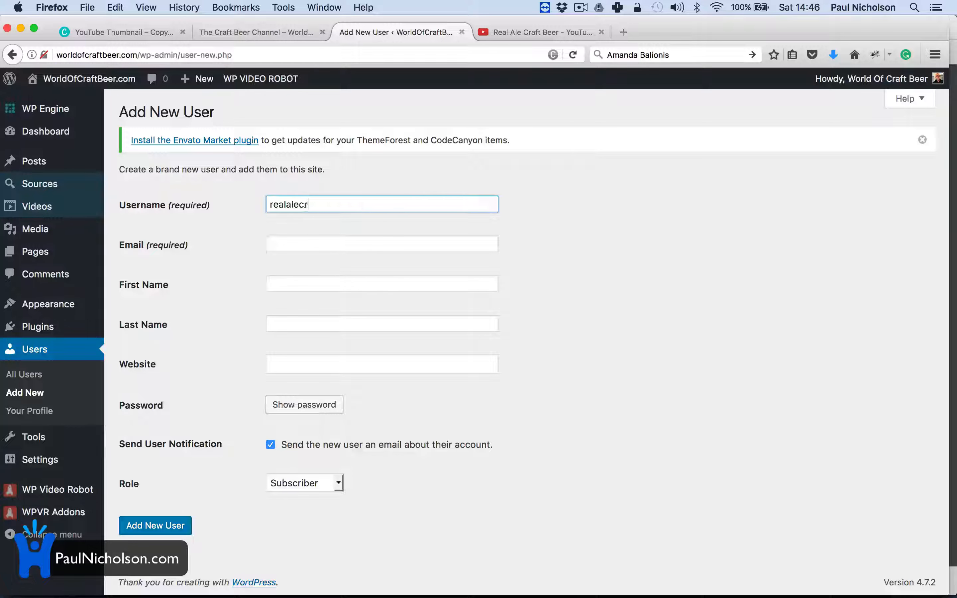
{"action": "key", "text": "Tab"}
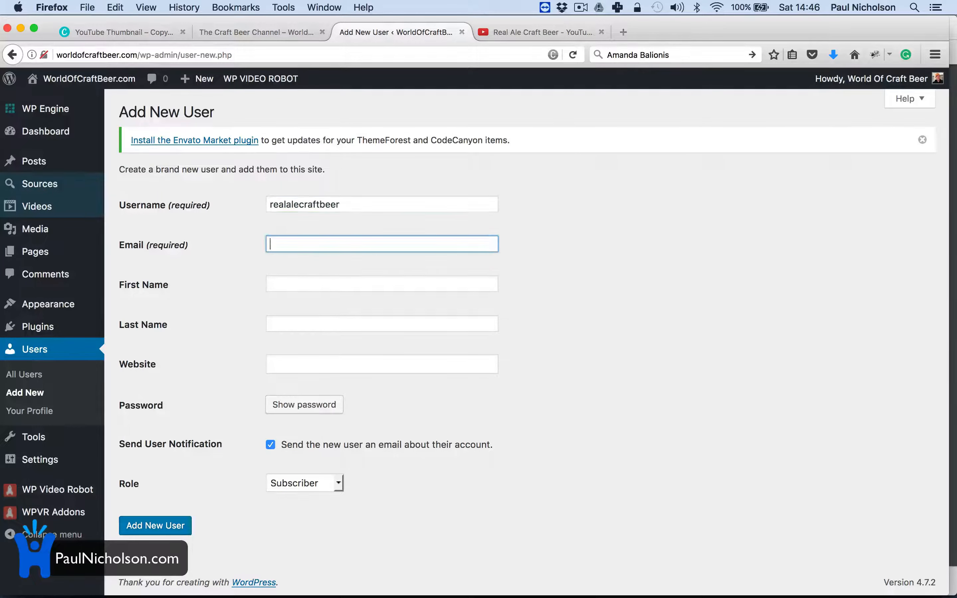
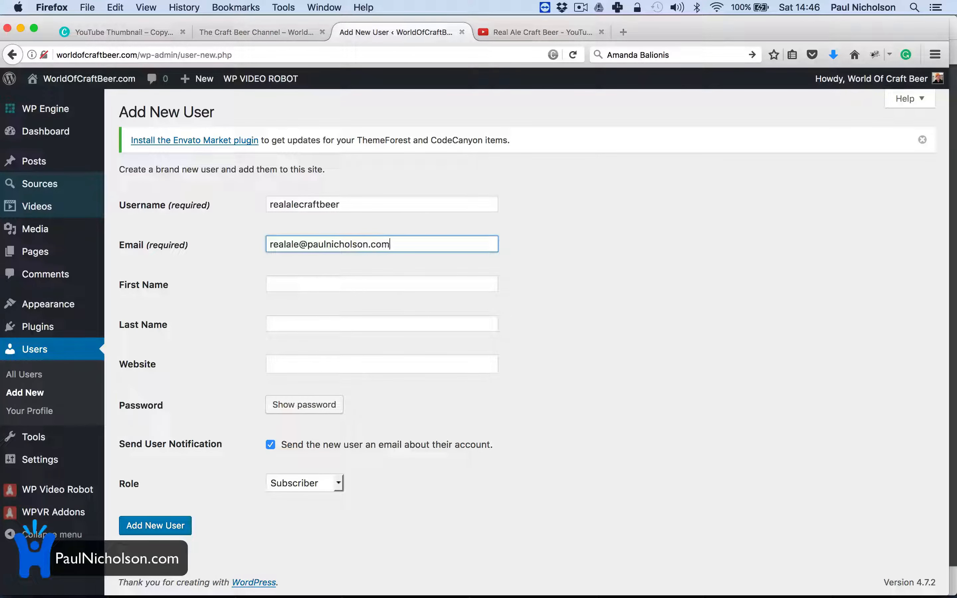
{"action": "key", "text": "Tab"}
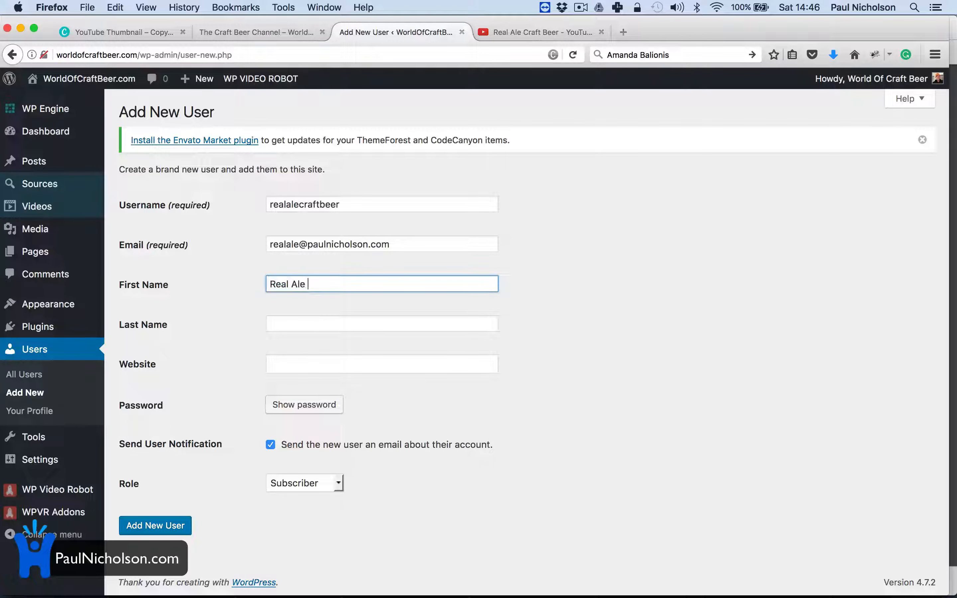
{"action": "key", "text": "Tab"}
{"action": "type", "text": "Craft bee"}
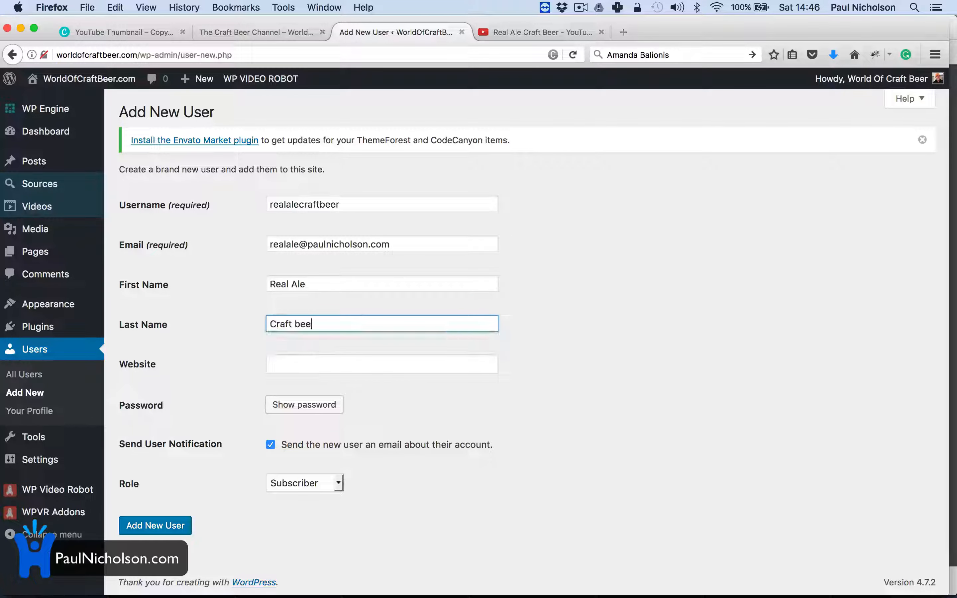
{"action": "type", "text": "r"}
{"action": "key", "text": "Tab"}
Step: Give the new user the Author role, skip the notification email, and create them
{"action": "left_click", "coordinate": [304, 483]}
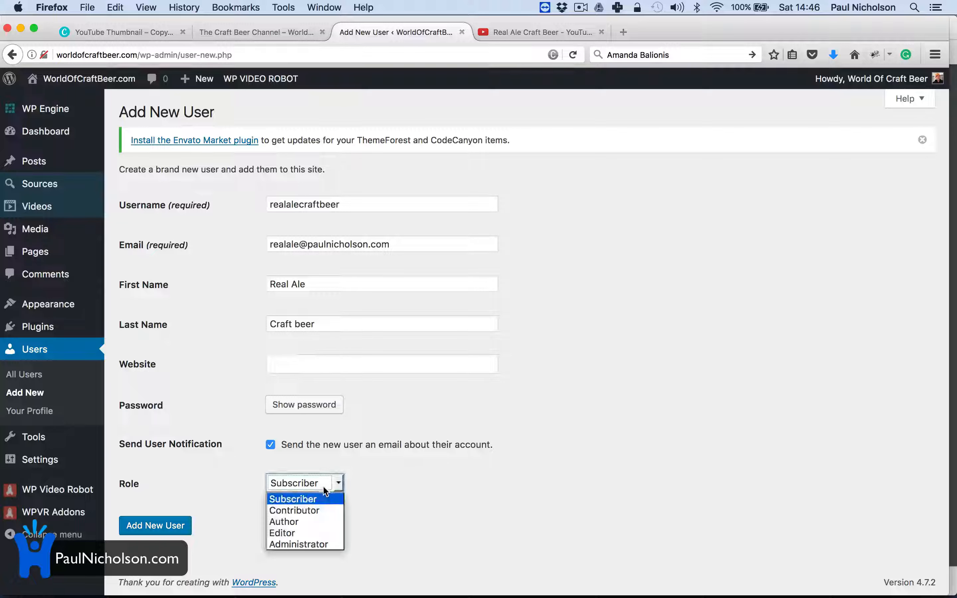
{"action": "left_click", "coordinate": [313, 519]}
{"action": "left_click", "coordinate": [271, 447]}
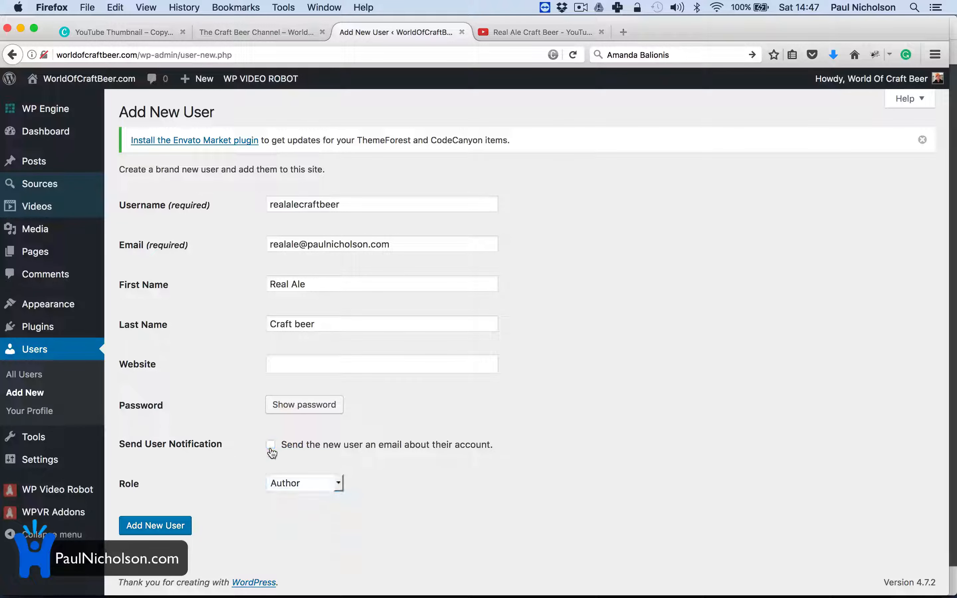
{"action": "left_click", "coordinate": [179, 529]}
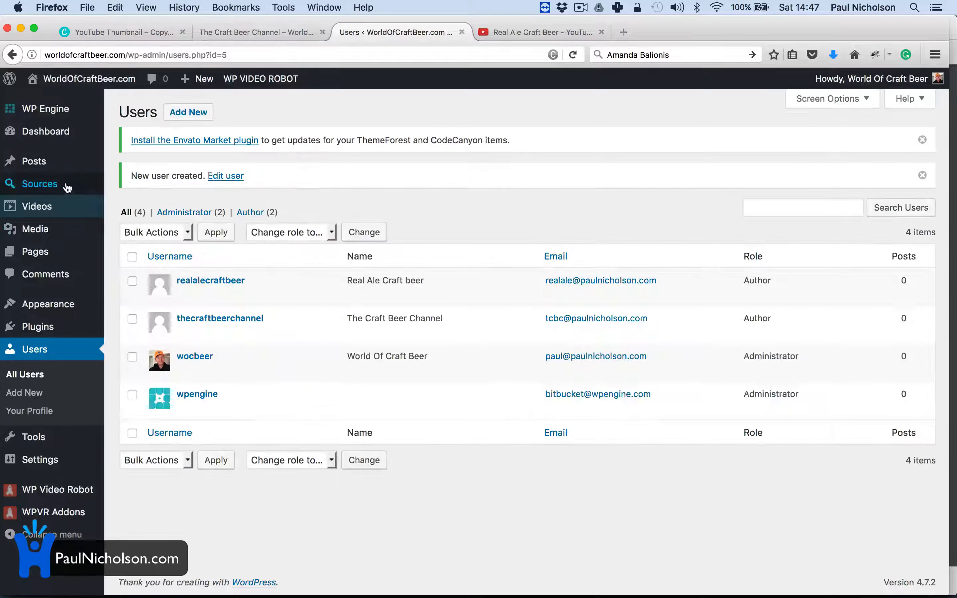
{"action": "left_click", "coordinate": [68, 187]}
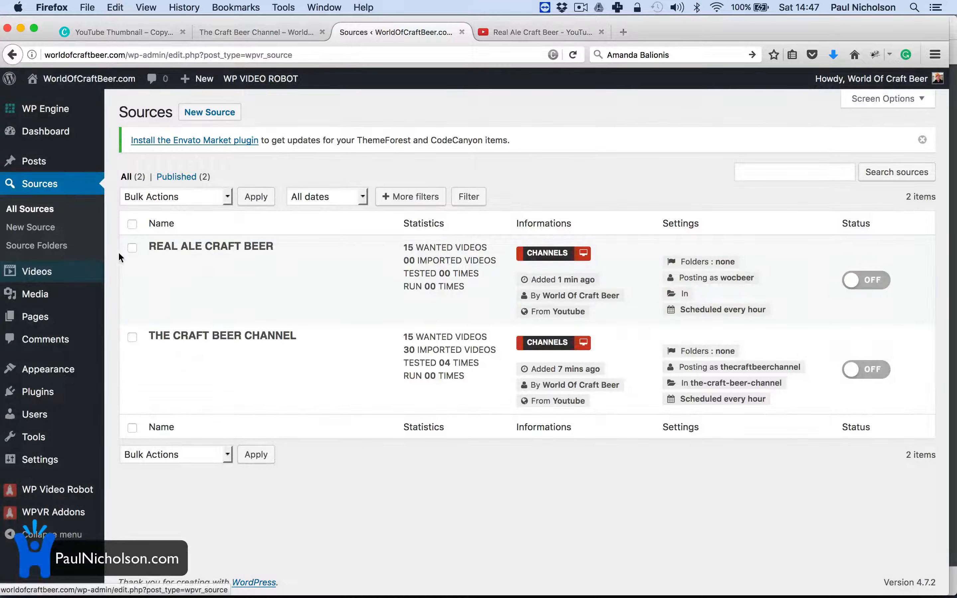
Step: Set realalecraftbeer as post author and Real Ale Craft Beer as category, then save
{"action": "left_click", "coordinate": [174, 270]}
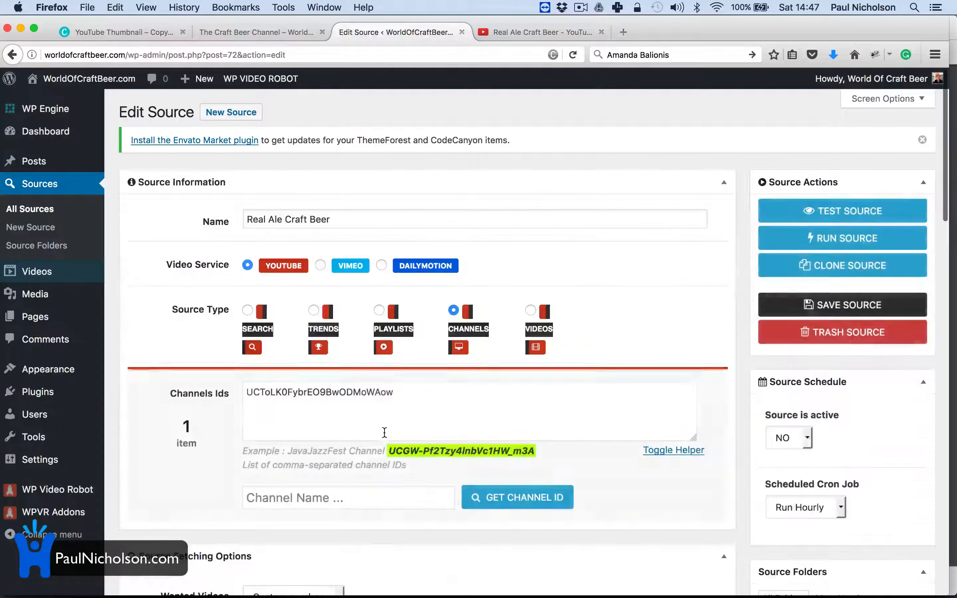
{"action": "scroll", "coordinate": [479, 516], "scroll_direction": "down", "scroll_amount": 15}
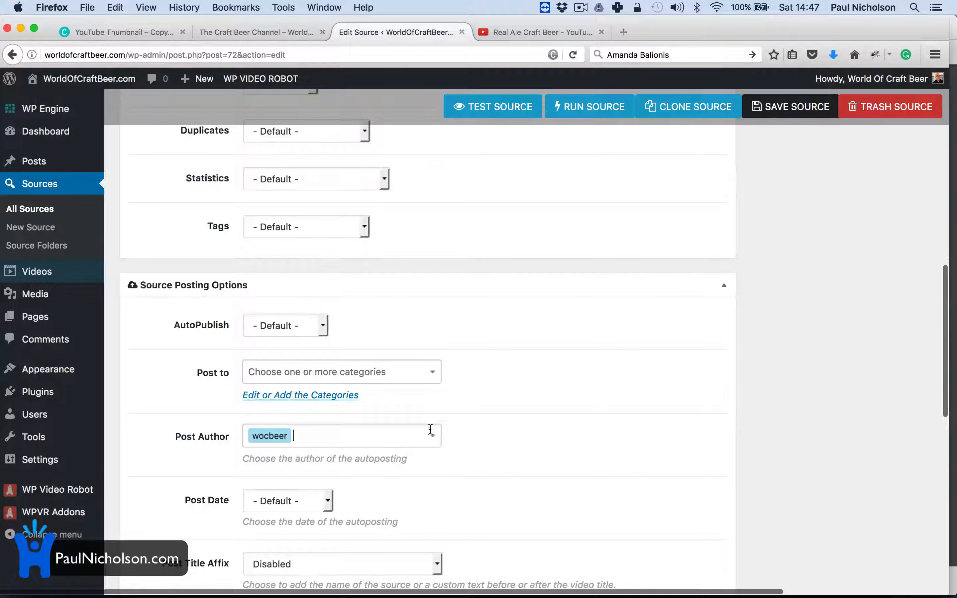
{"action": "left_click", "coordinate": [340, 396]}
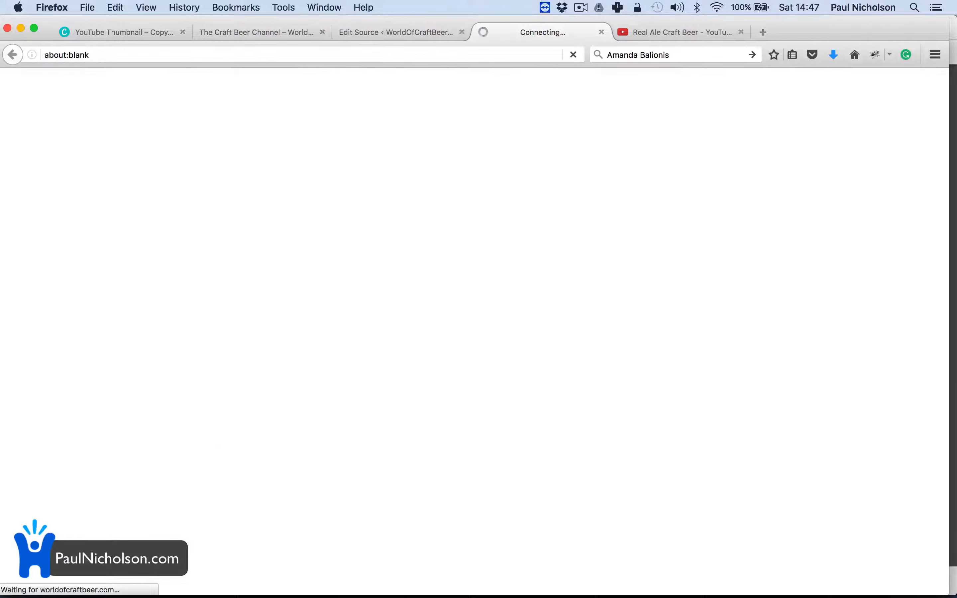
{"action": "left_click", "coordinate": [602, 32]}
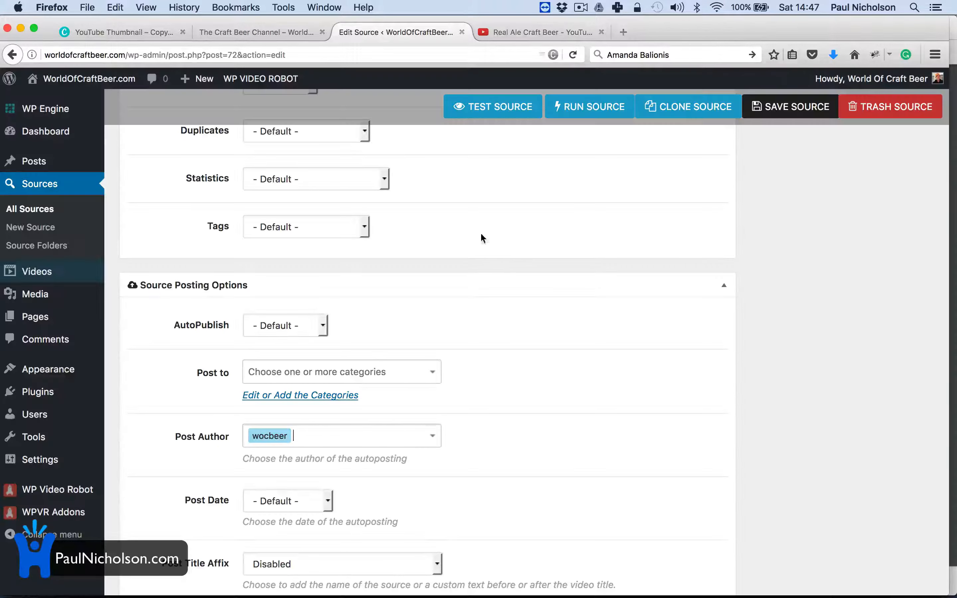
{"action": "left_click", "coordinate": [371, 437]}
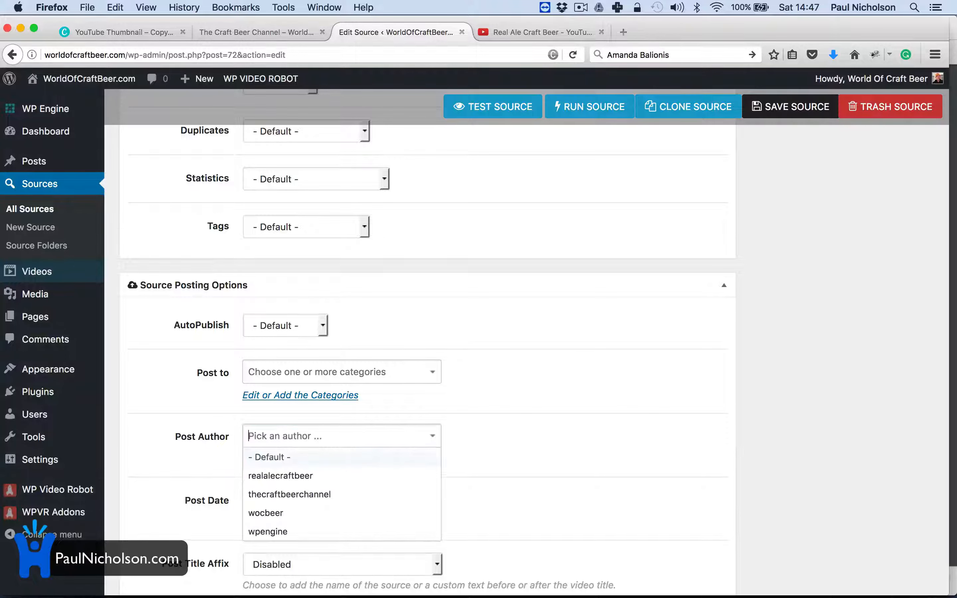
{"action": "left_click", "coordinate": [339, 481]}
{"action": "left_click", "coordinate": [435, 374]}
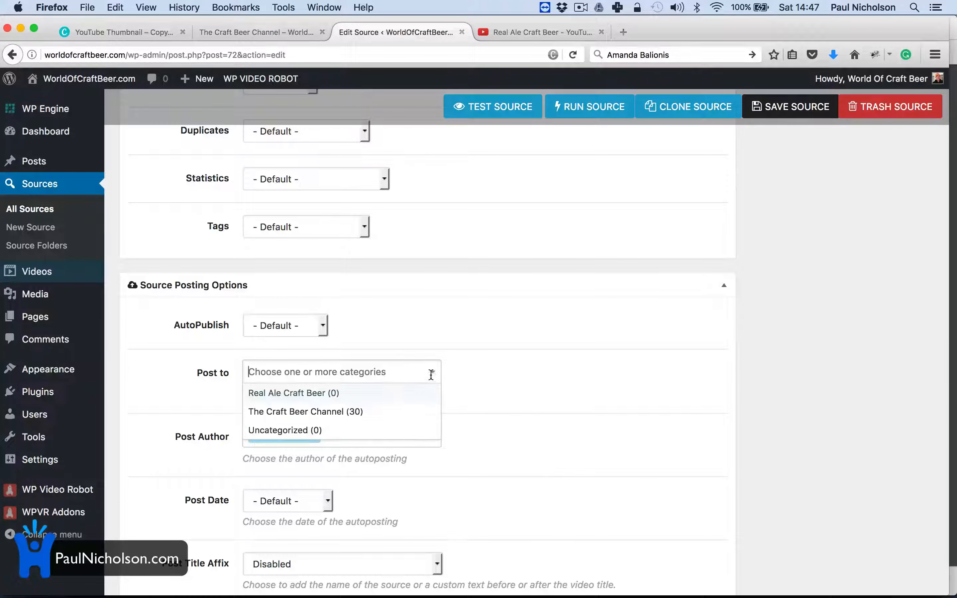
{"action": "left_click", "coordinate": [366, 392]}
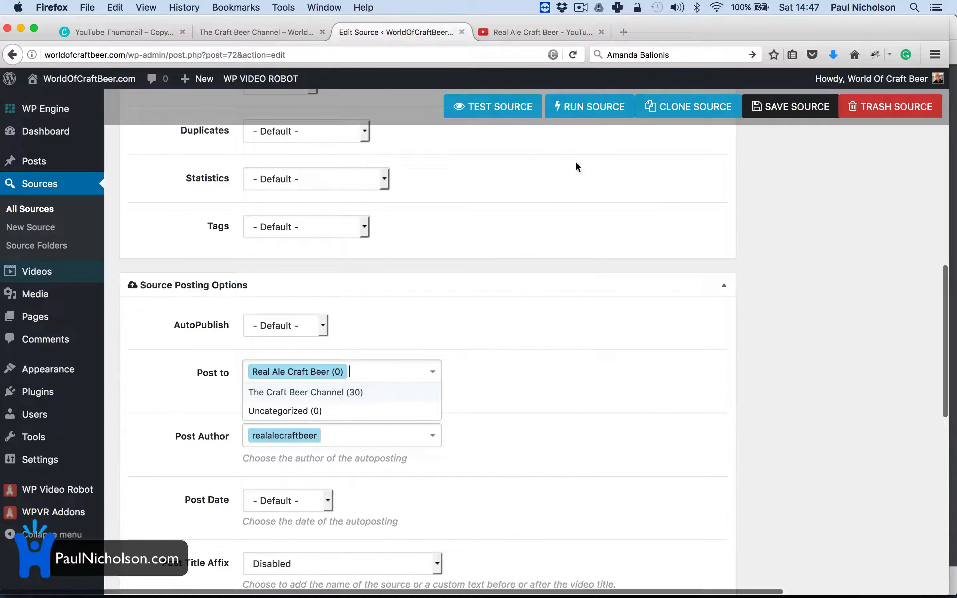
{"action": "left_click", "coordinate": [801, 106]}
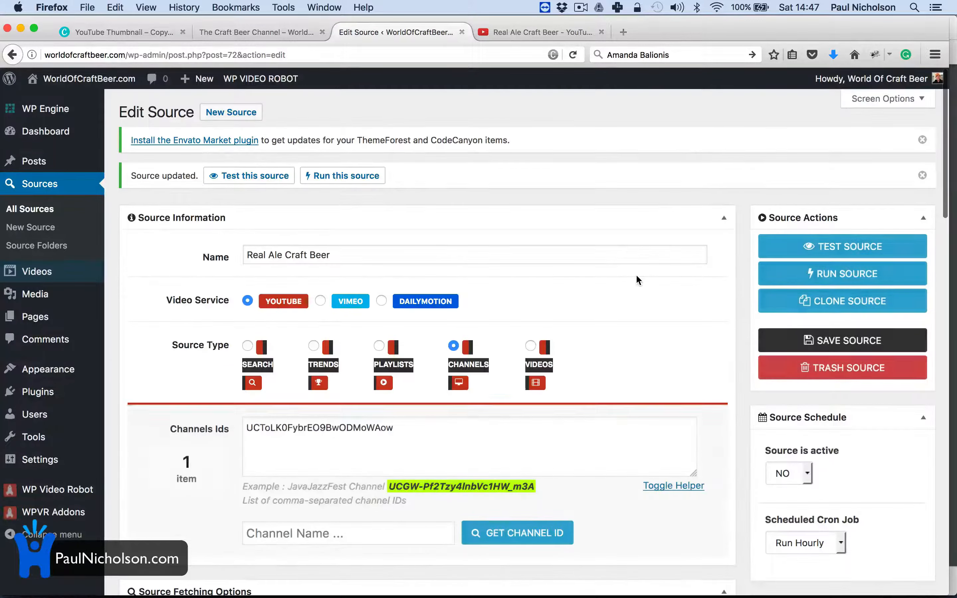
Step: Run a test fetch of the Real Ale Craft Beer source
{"action": "scroll", "coordinate": [637, 275], "scroll_direction": "down", "scroll_amount": 15}
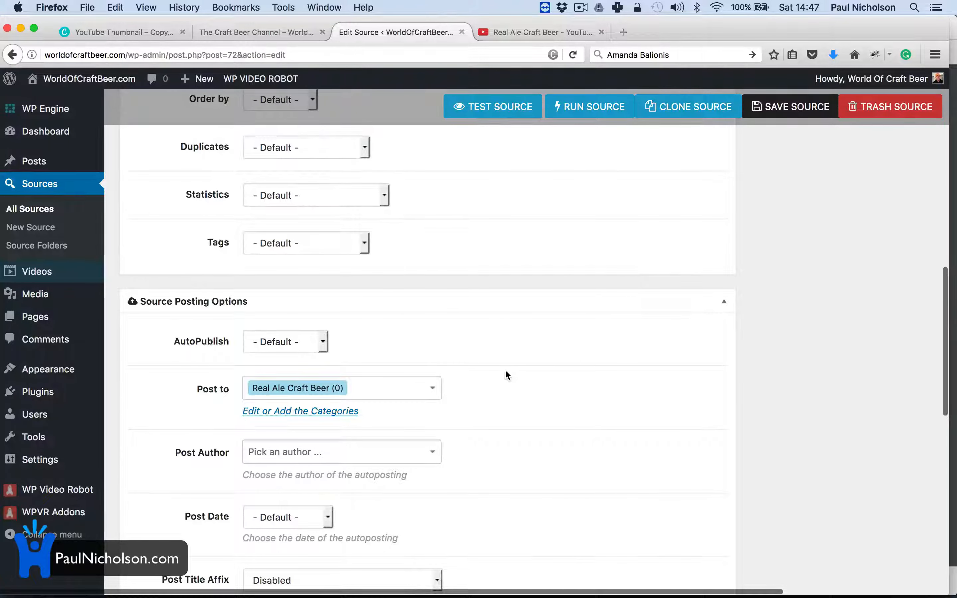
{"action": "scroll", "coordinate": [415, 363], "scroll_direction": "down", "scroll_amount": 3}
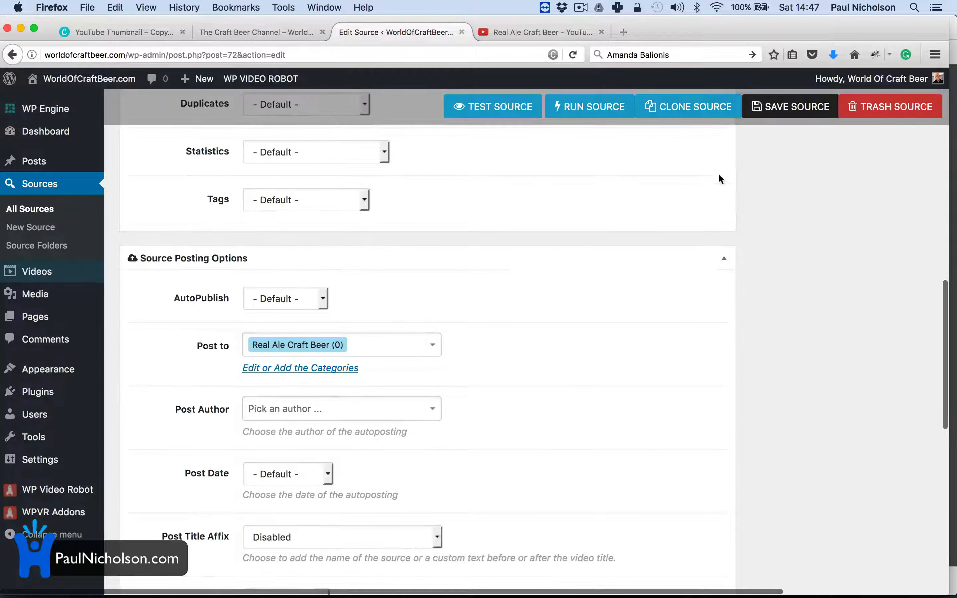
{"action": "left_click", "coordinate": [511, 114]}
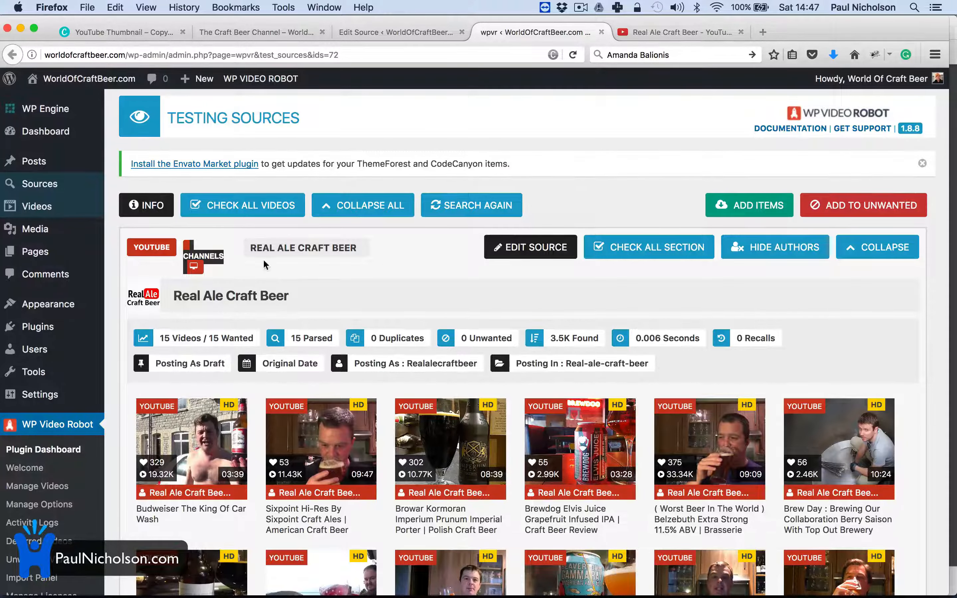
Step: Select all 15 fetched Real Ale Craft Beer videos and import them
{"action": "scroll", "coordinate": [285, 397], "scroll_direction": "down", "scroll_amount": 5}
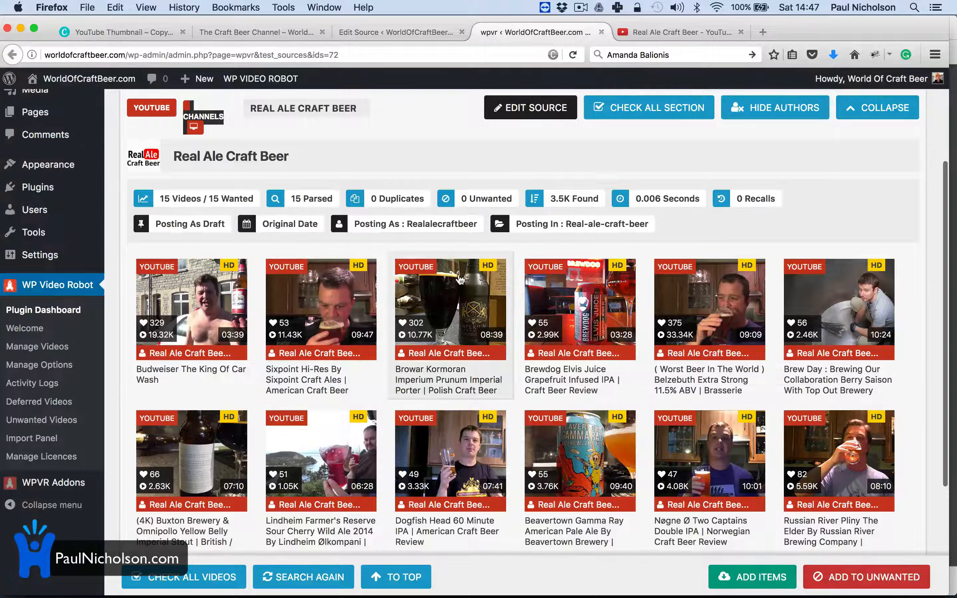
{"action": "scroll", "coordinate": [331, 211], "scroll_direction": "up", "scroll_amount": 5}
{"action": "left_click", "coordinate": [274, 201]}
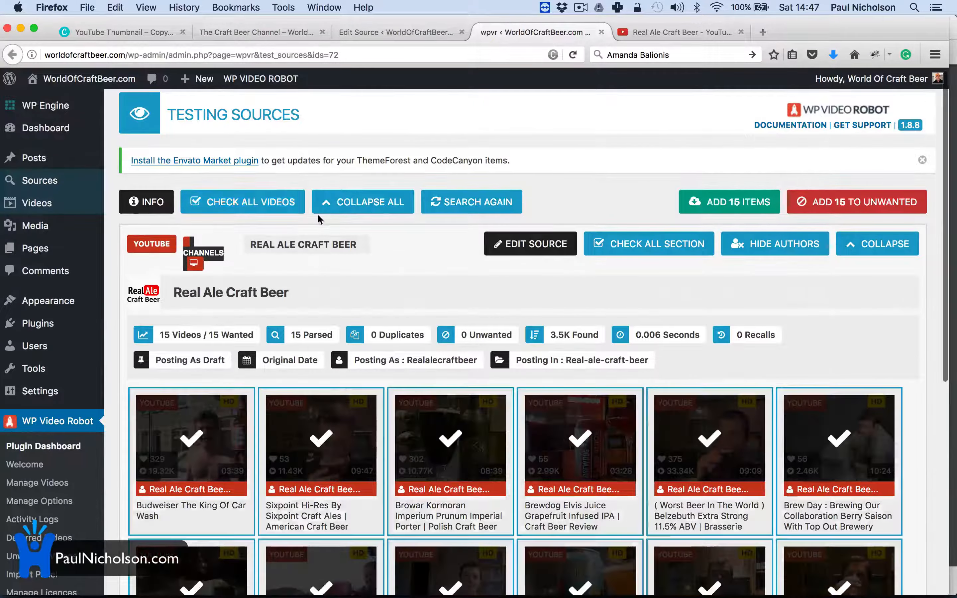
{"action": "left_click", "coordinate": [711, 209]}
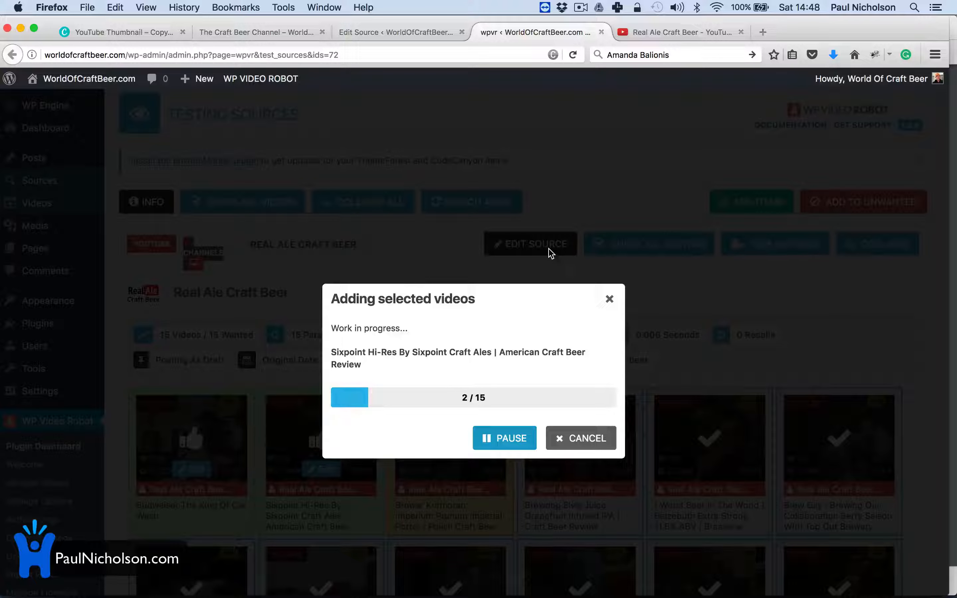
Step: Go to the Menus editor from the site-name admin-bar dropdown
{"action": "left_click", "coordinate": [257, 32]}
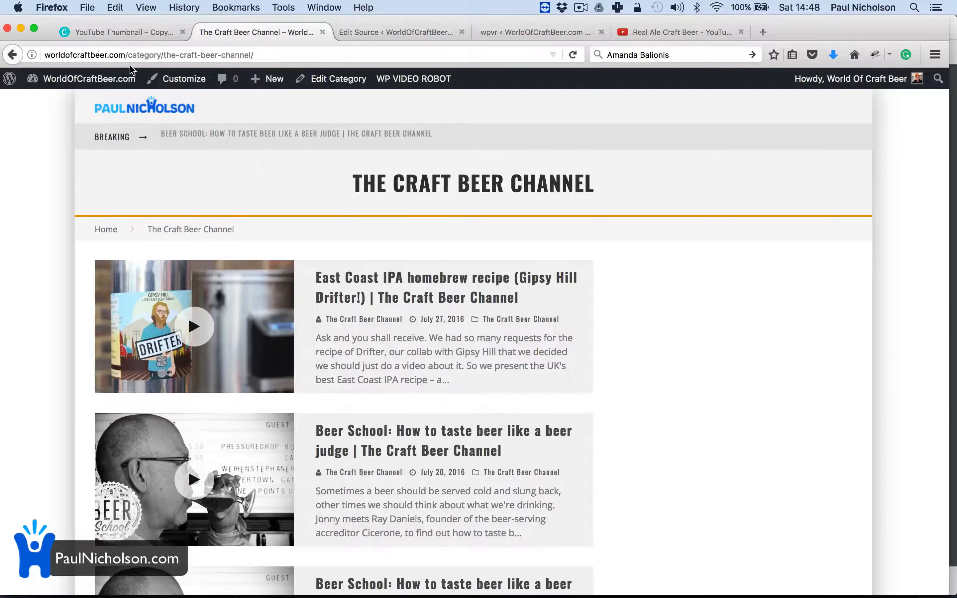
{"action": "mouse_move", "coordinate": [92, 87]}
{"action": "left_click", "coordinate": [72, 159]}
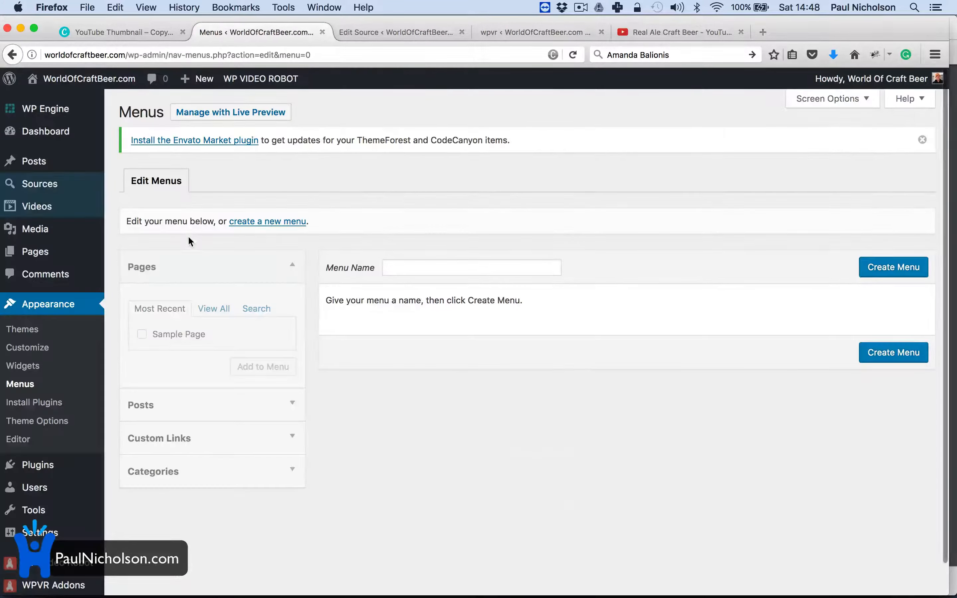
Step: Create 'Main Menu' holding The Craft Beer Channel and Real Ale Craft Beer categories
{"action": "left_click", "coordinate": [279, 221]}
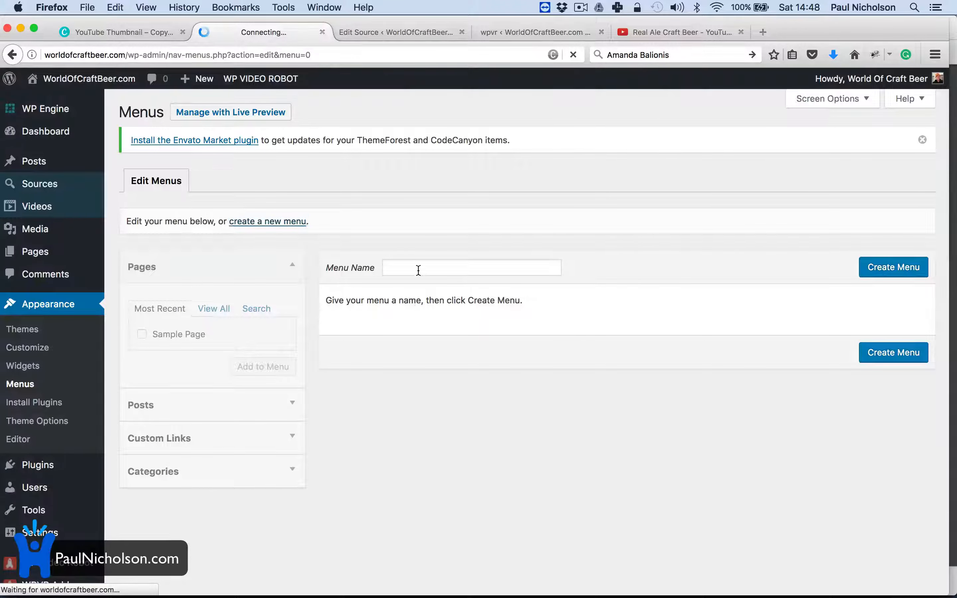
{"action": "left_click", "coordinate": [406, 269]}
{"action": "type", "text": "Ma"}
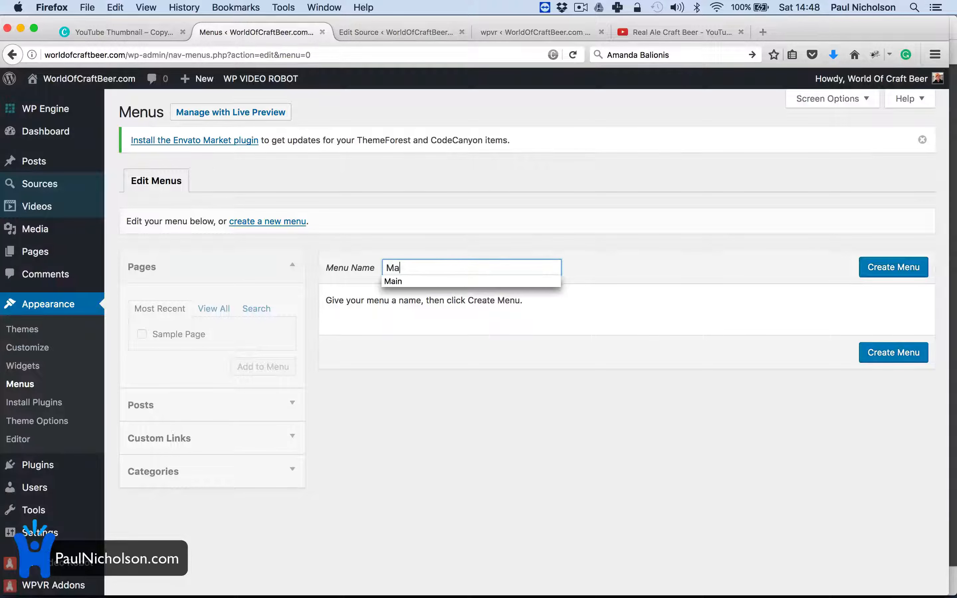
{"action": "type", "text": "in Menu"}
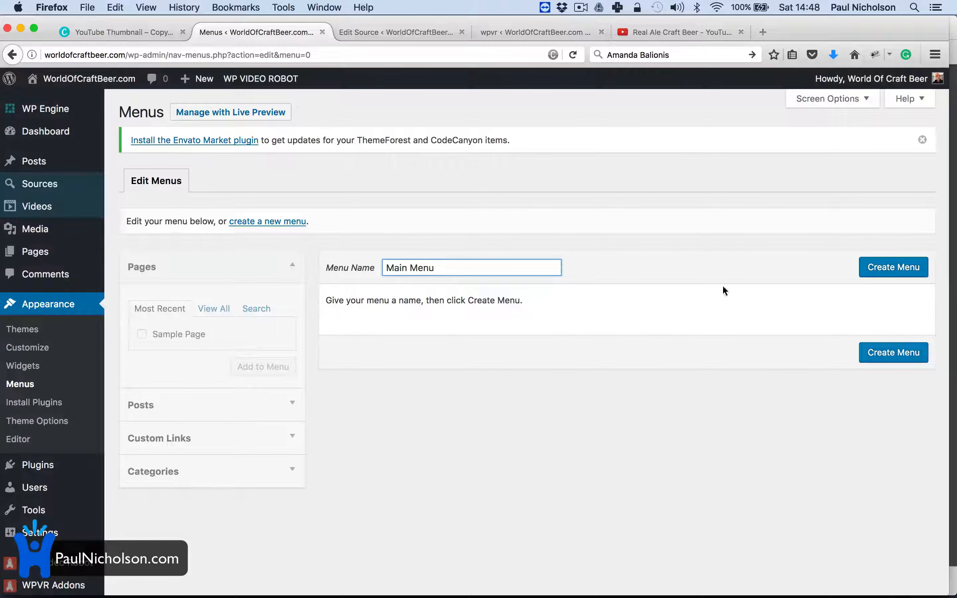
{"action": "left_click", "coordinate": [867, 269]}
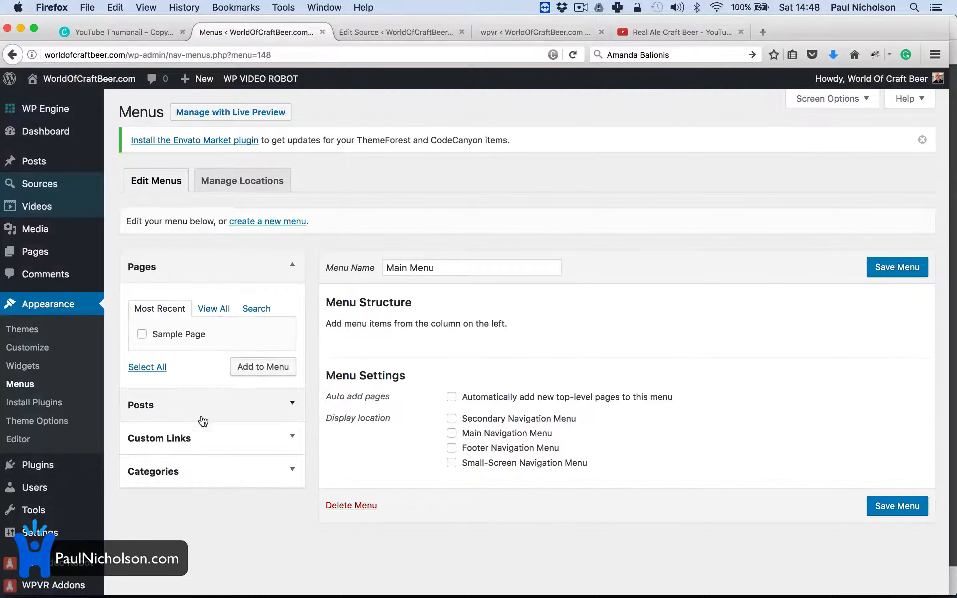
{"action": "left_click", "coordinate": [209, 473]}
{"action": "left_click", "coordinate": [207, 449]}
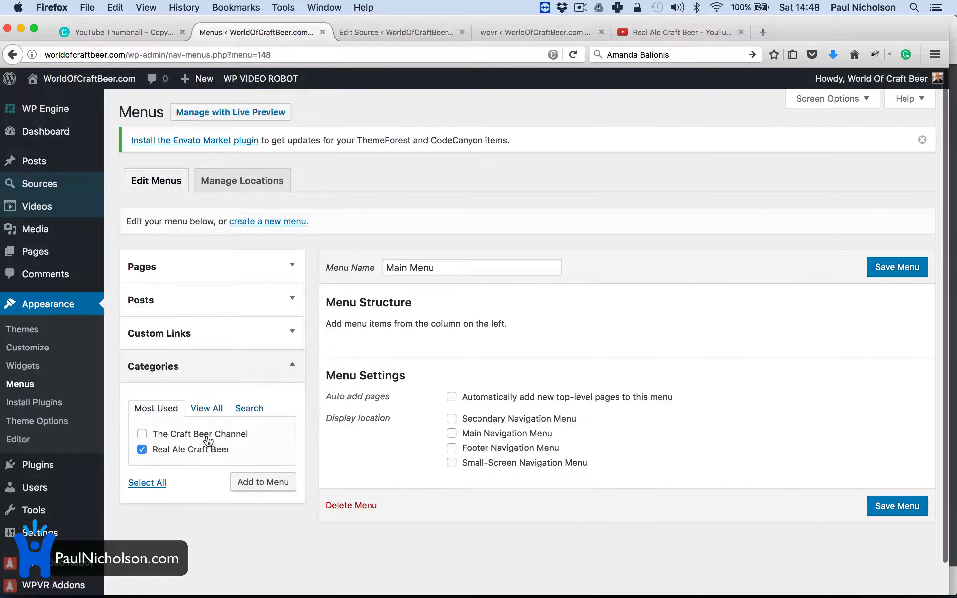
{"action": "left_click", "coordinate": [208, 435]}
{"action": "left_click", "coordinate": [253, 483]}
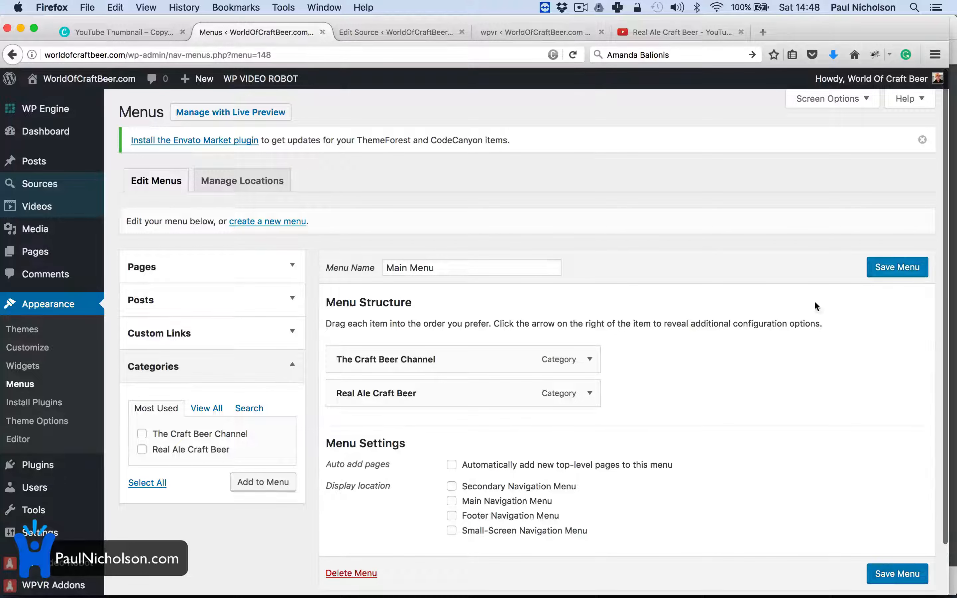
{"action": "left_click", "coordinate": [889, 270]}
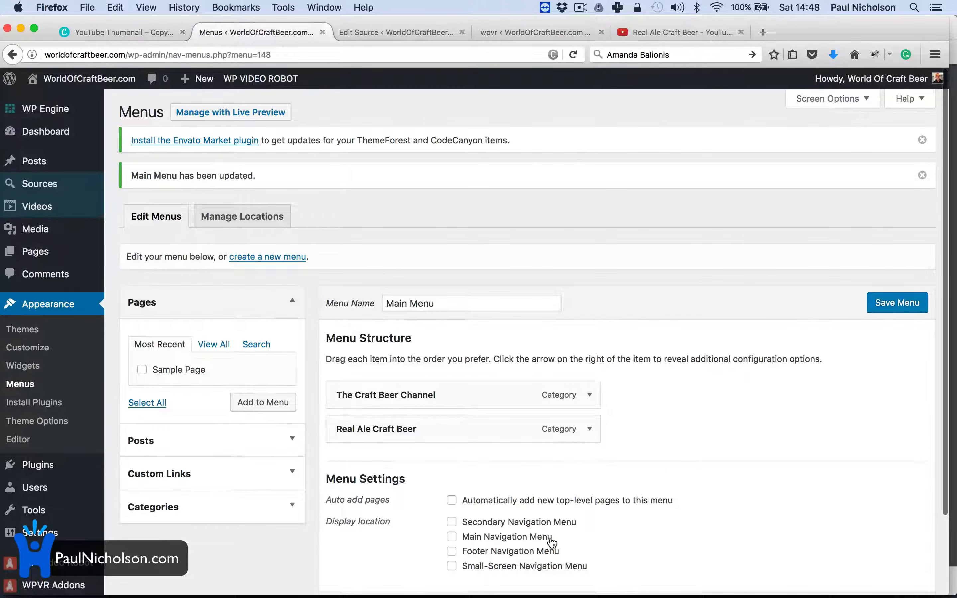
Step: Assign Main Menu to the Main and Footer Navigation locations and save it
{"action": "left_click", "coordinate": [552, 542]}
{"action": "left_click", "coordinate": [548, 554]}
{"action": "left_click", "coordinate": [894, 304]}
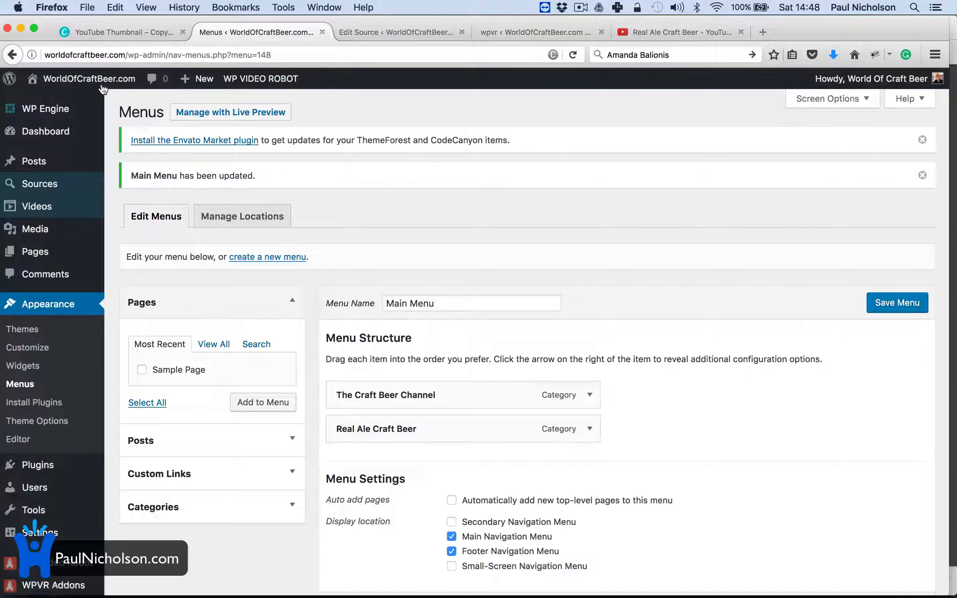
{"action": "left_click", "coordinate": [100, 99]}
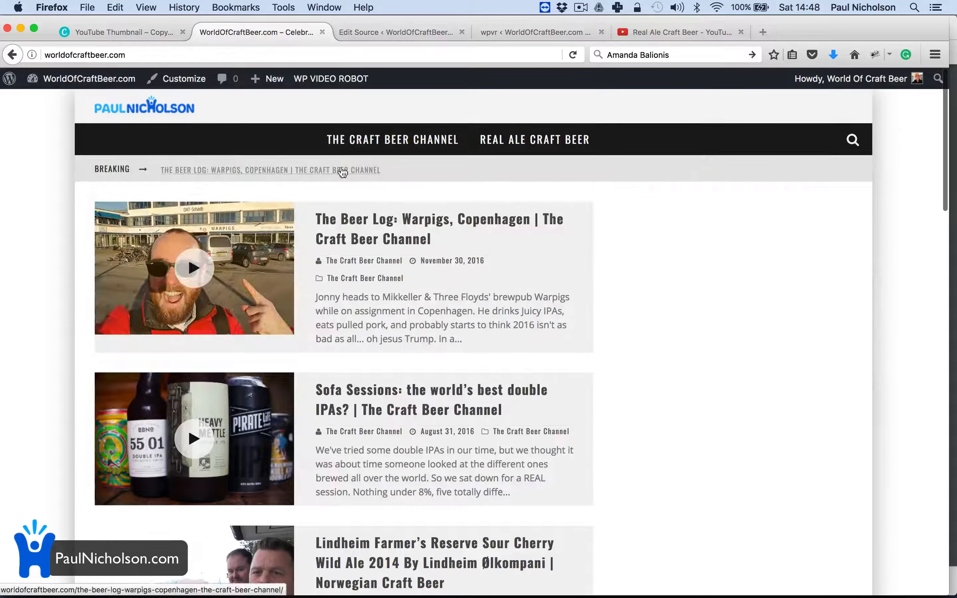
Step: Check both channel menu items and open the Lindheim sour cherry ale and Warpigs, Copenhagen posts
{"action": "mouse_move", "coordinate": [398, 146]}
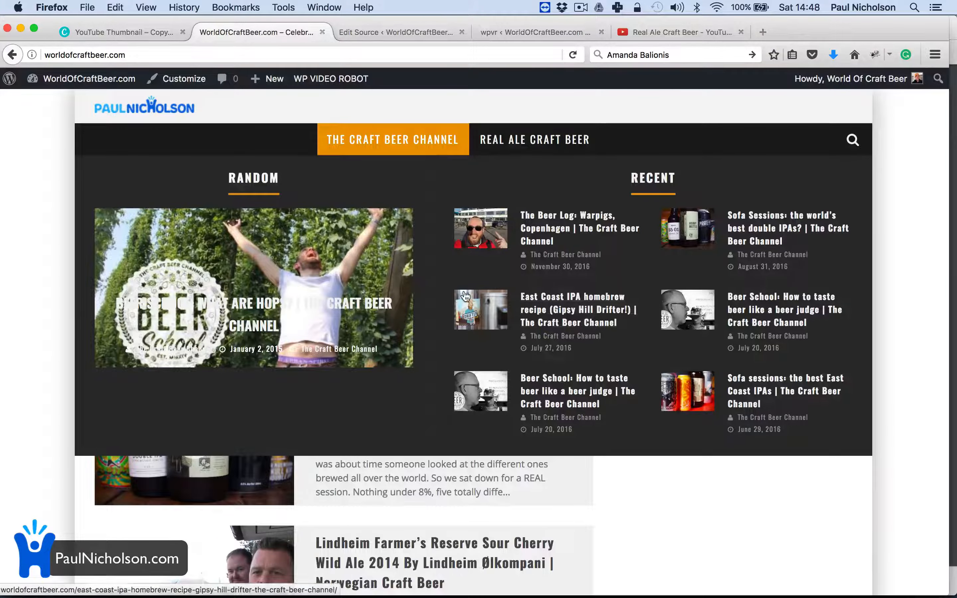
{"action": "mouse_move", "coordinate": [536, 138]}
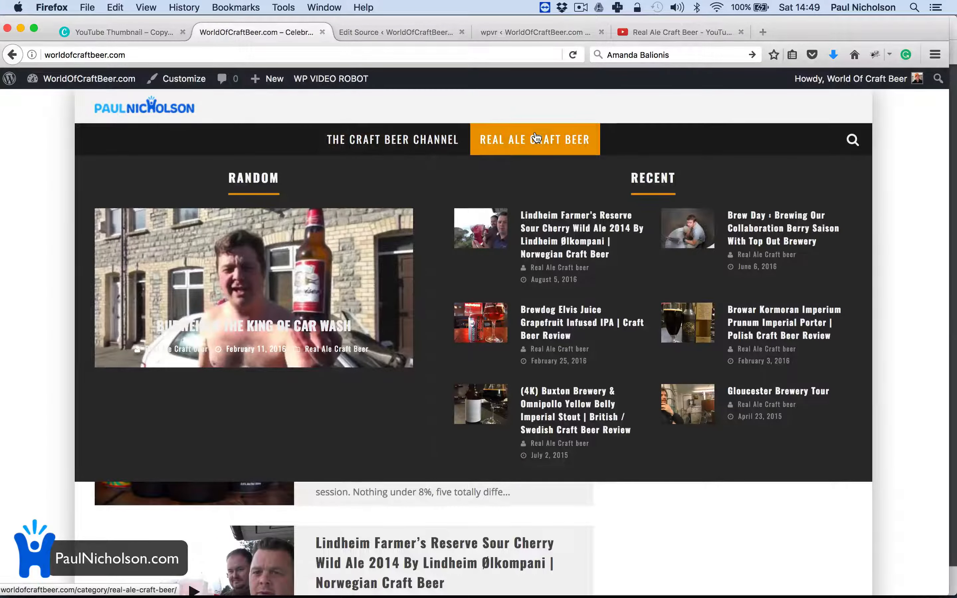
{"action": "left_click", "coordinate": [554, 234]}
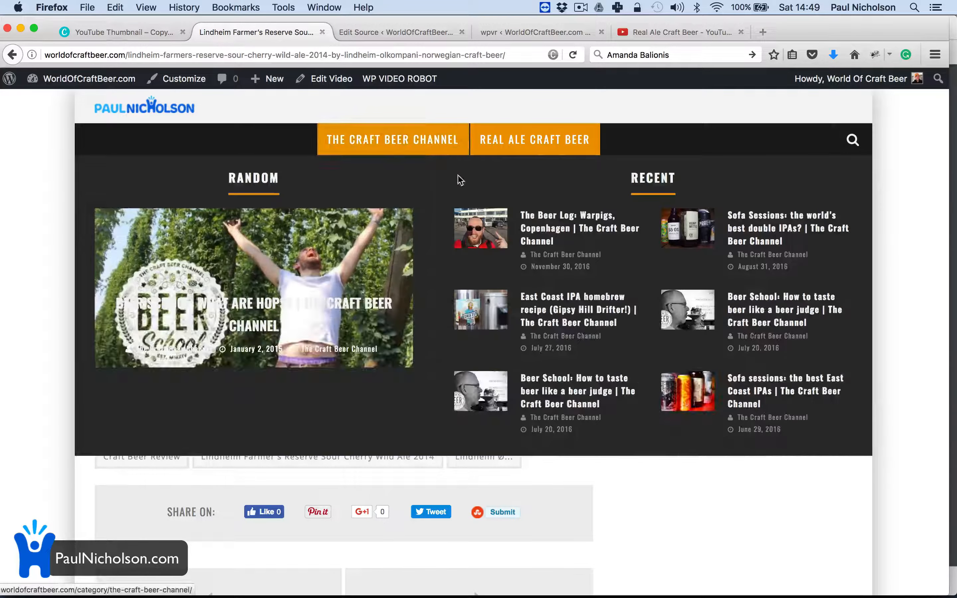
{"action": "left_click", "coordinate": [522, 226]}
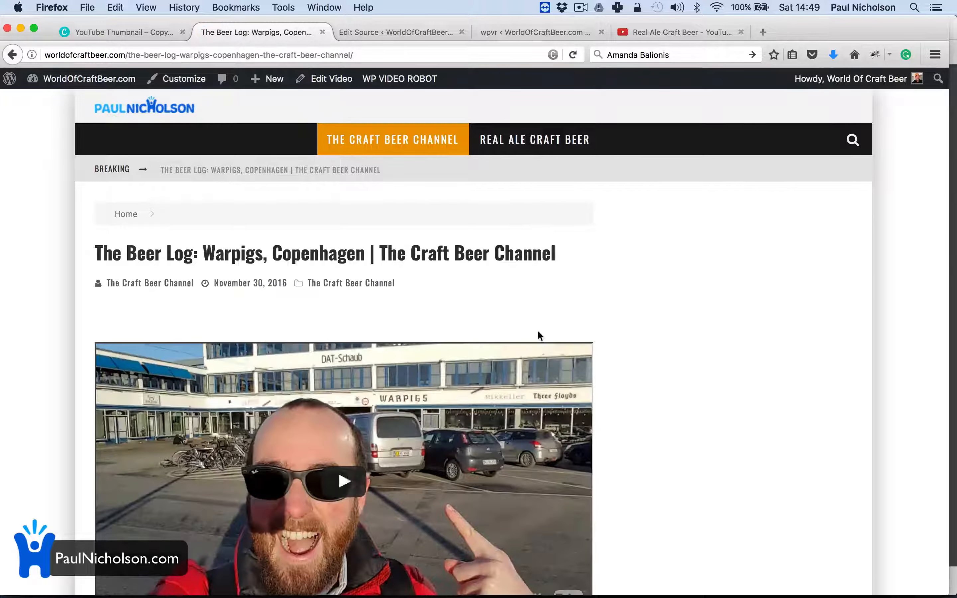
{"action": "scroll", "coordinate": [538, 335], "scroll_direction": "down", "scroll_amount": 10}
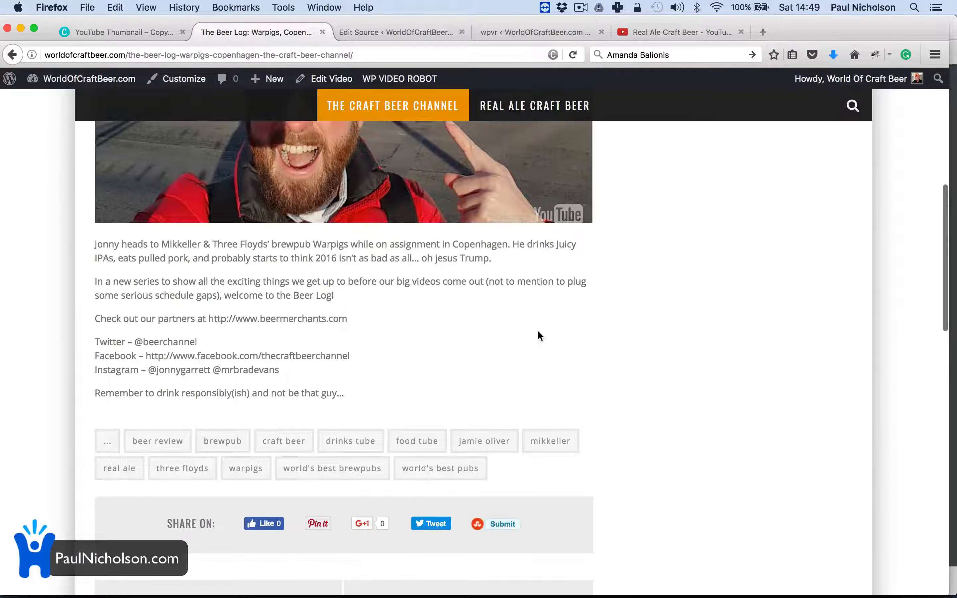
{"action": "scroll", "coordinate": [538, 336], "scroll_direction": "up", "scroll_amount": 10}
{"action": "key", "text": "ctrl+Tab"}
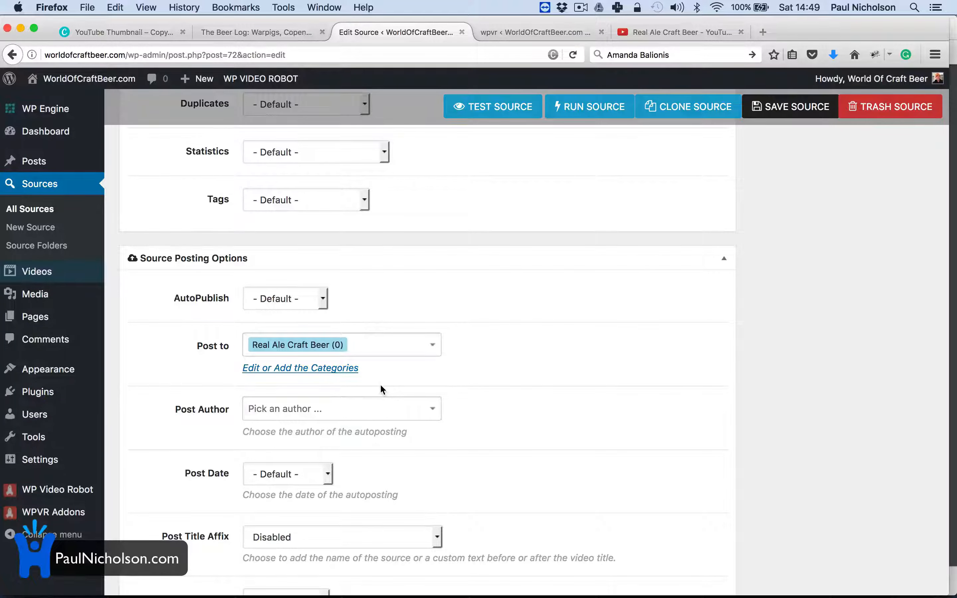
Step: Change the wanted video count from 15 to 99, save, and run a test fetch
{"action": "scroll", "coordinate": [380, 389], "scroll_direction": "up", "scroll_amount": 6}
{"action": "left_click", "coordinate": [275, 269]}
{"action": "double_click", "coordinate": [275, 272]}
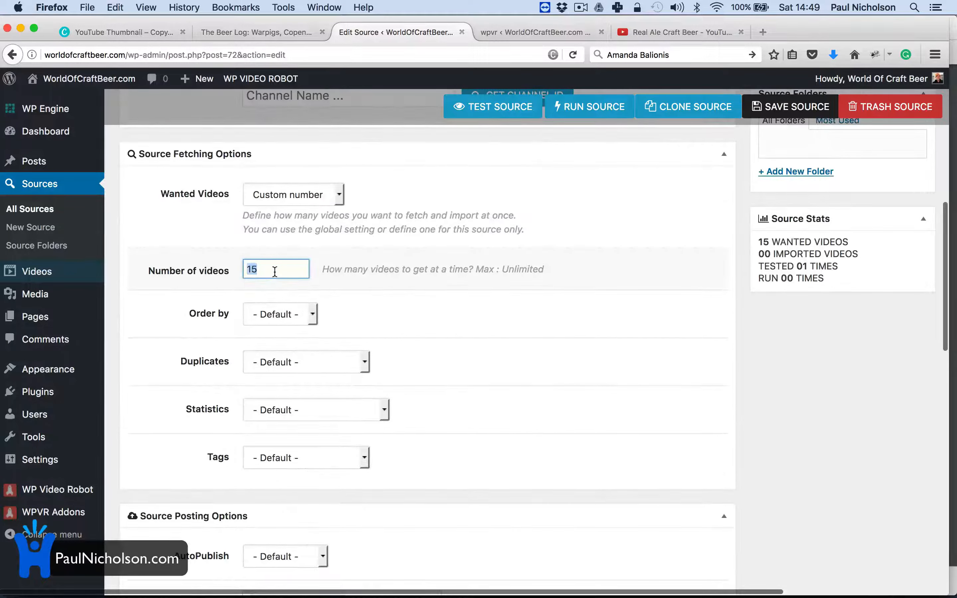
{"action": "type", "text": "99"}
{"action": "left_click", "coordinate": [451, 252]}
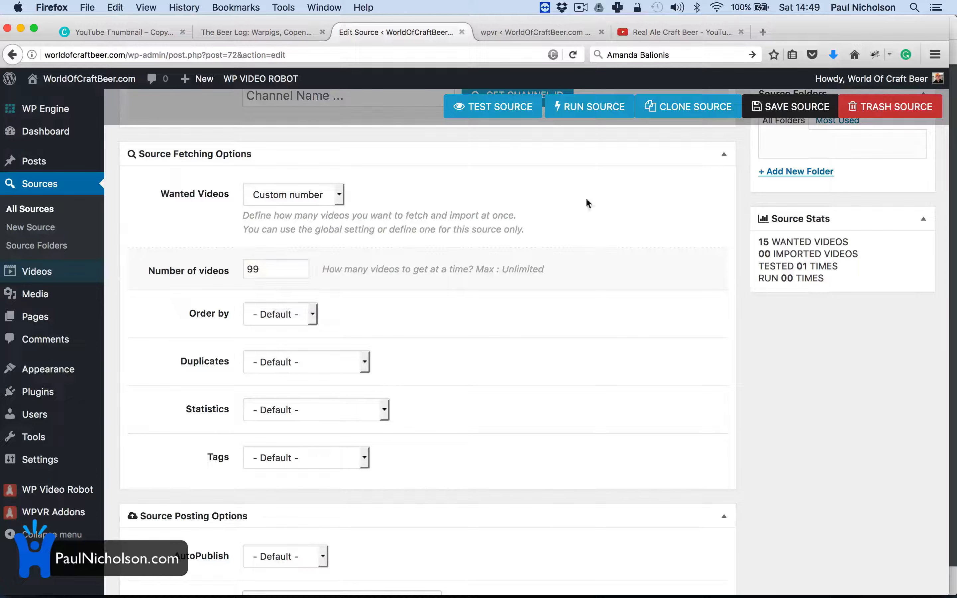
{"action": "left_click", "coordinate": [775, 114]}
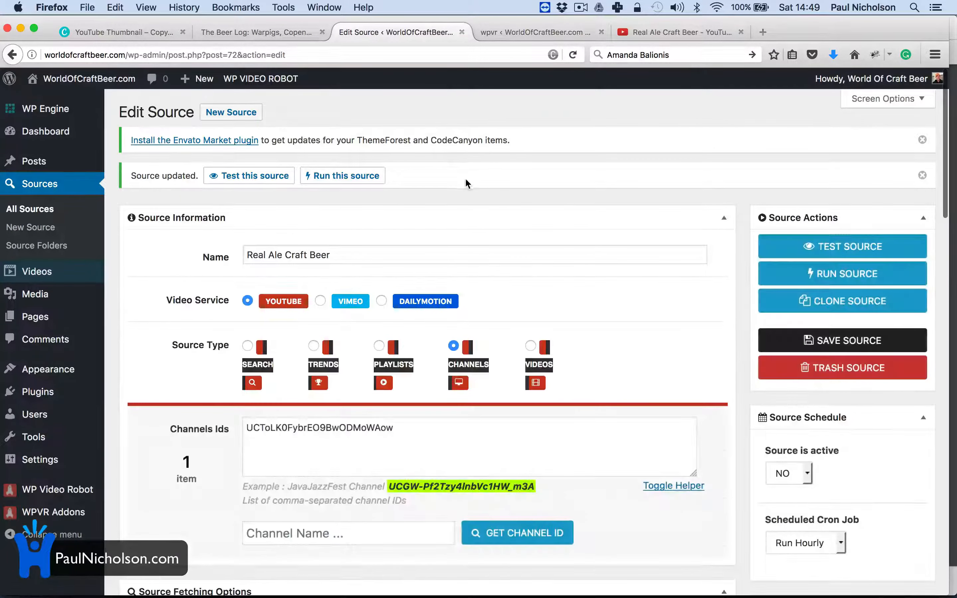
{"action": "left_click", "coordinate": [788, 253]}
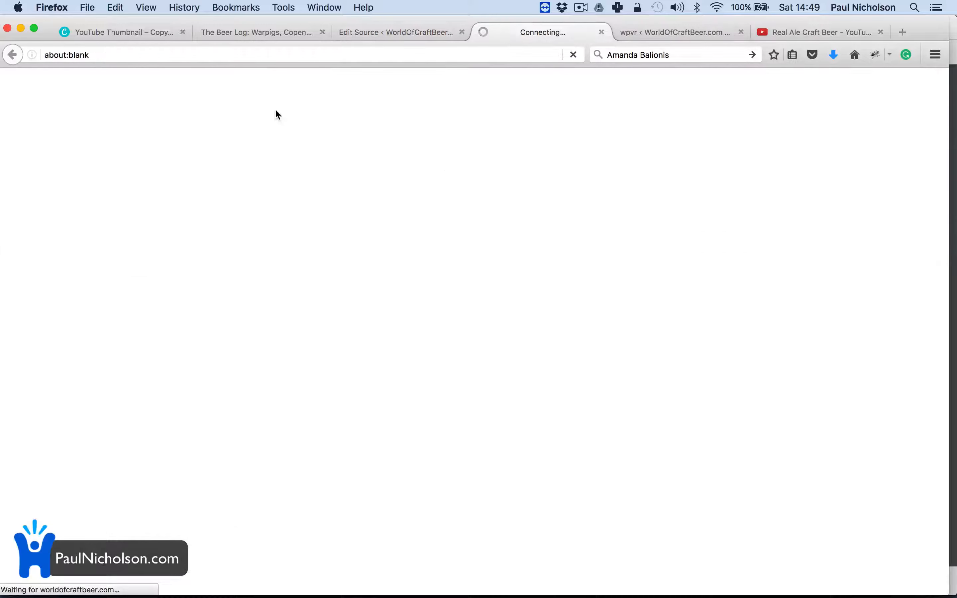
Step: Play the embedded video in the Warpigs, Copenhagen post, then close its YouTube page
{"action": "left_click", "coordinate": [242, 31]}
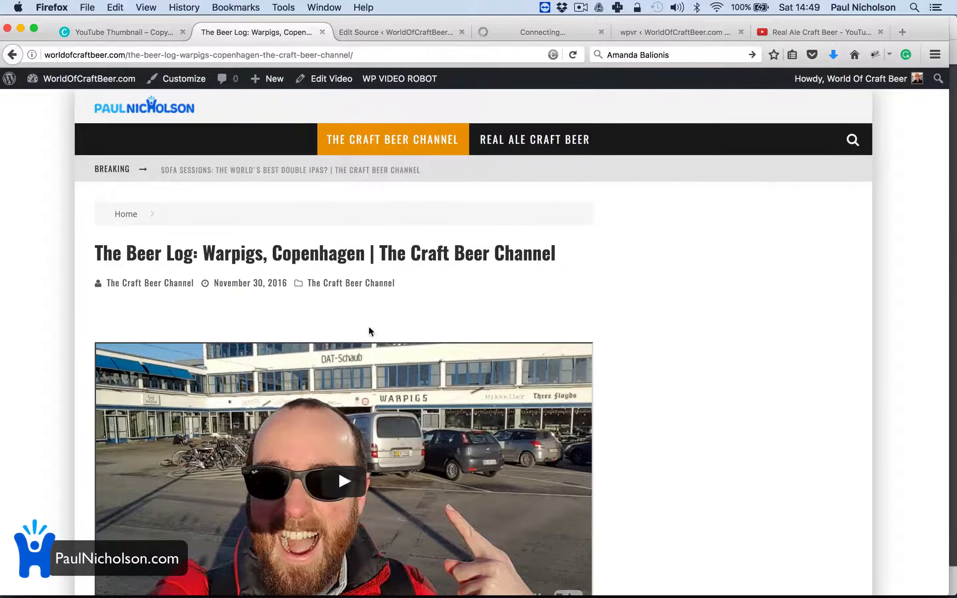
{"action": "scroll", "coordinate": [419, 375], "scroll_direction": "down", "scroll_amount": 15}
{"action": "scroll", "coordinate": [420, 375], "scroll_direction": "down", "scroll_amount": 5}
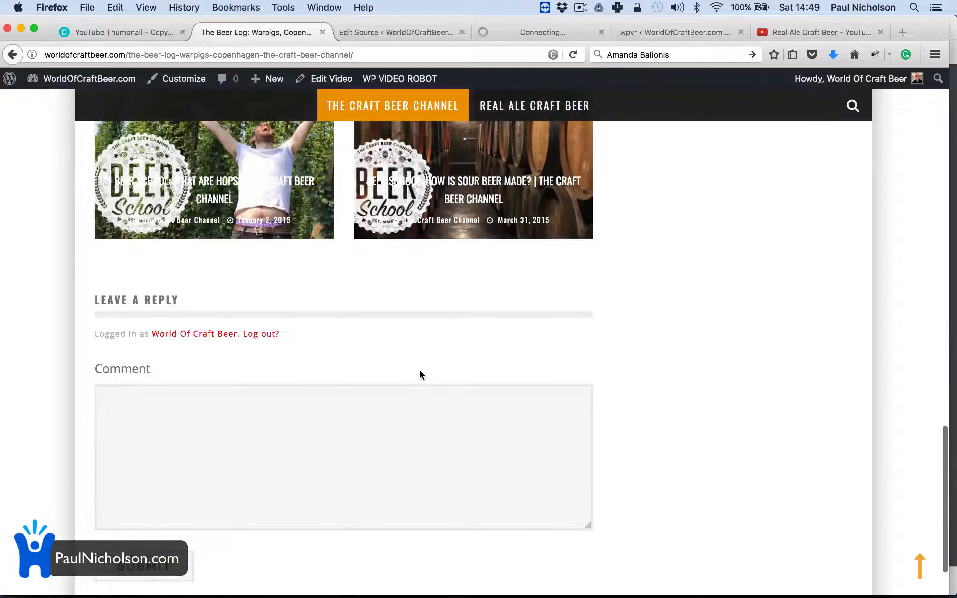
{"action": "scroll", "coordinate": [419, 368], "scroll_direction": "up", "scroll_amount": 20}
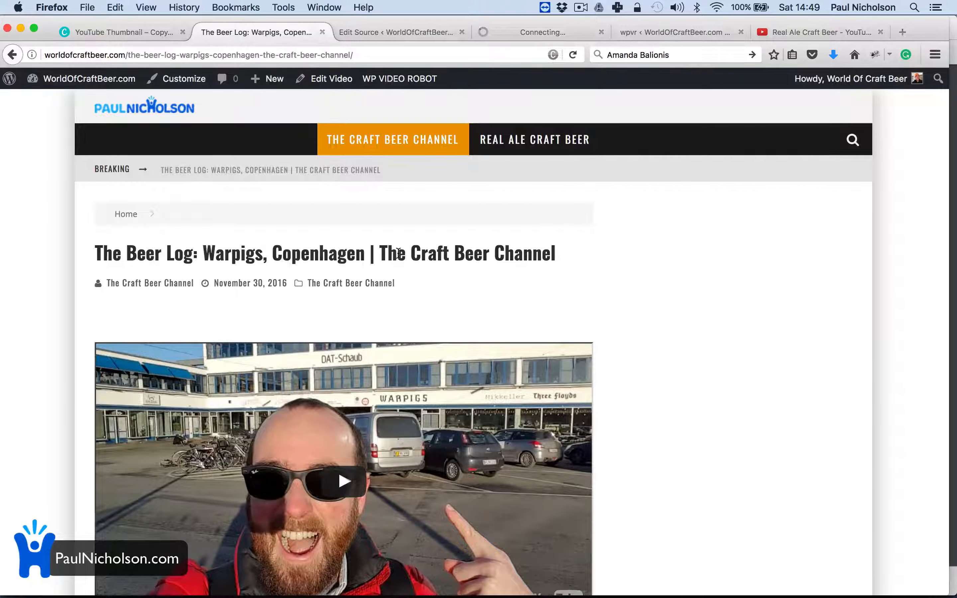
{"action": "scroll", "coordinate": [398, 253], "scroll_direction": "down", "scroll_amount": 10}
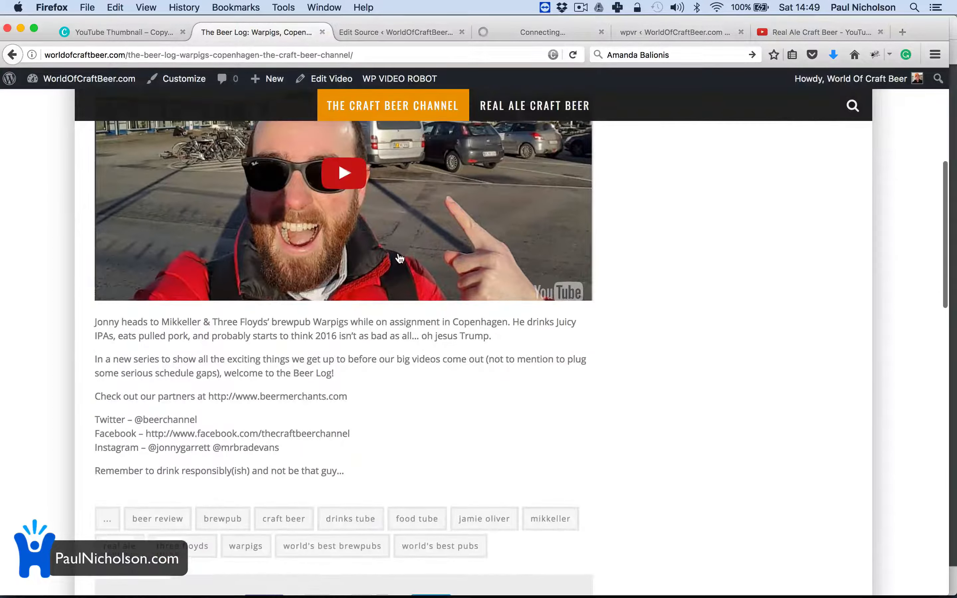
{"action": "left_click", "coordinate": [380, 256]}
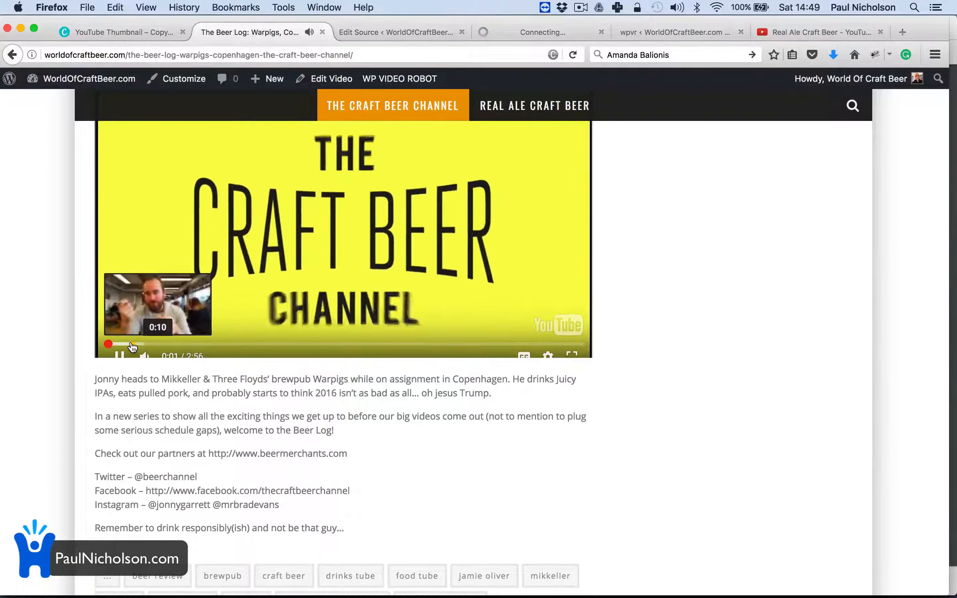
{"action": "left_click", "coordinate": [127, 345]}
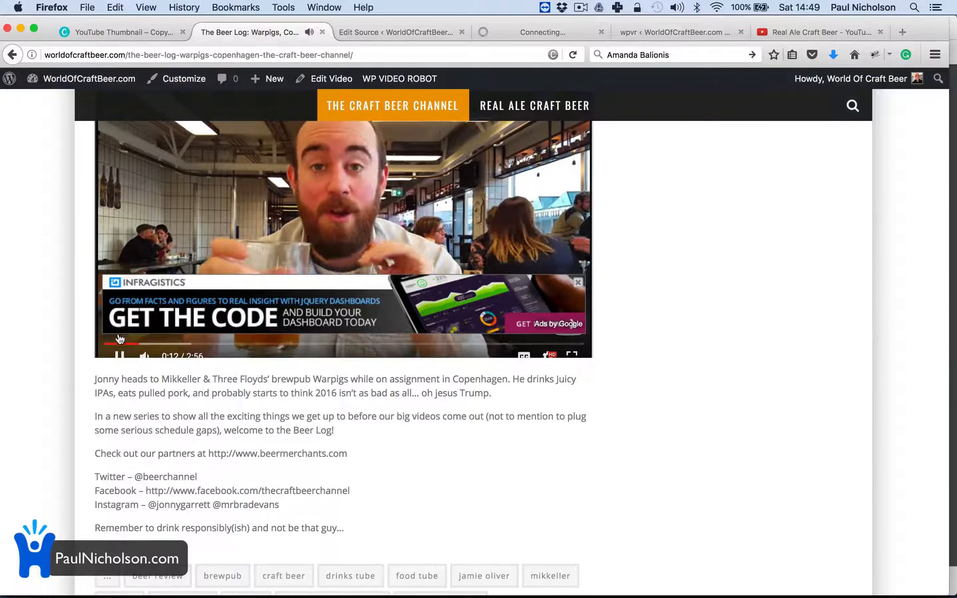
{"action": "left_click", "coordinate": [120, 355]}
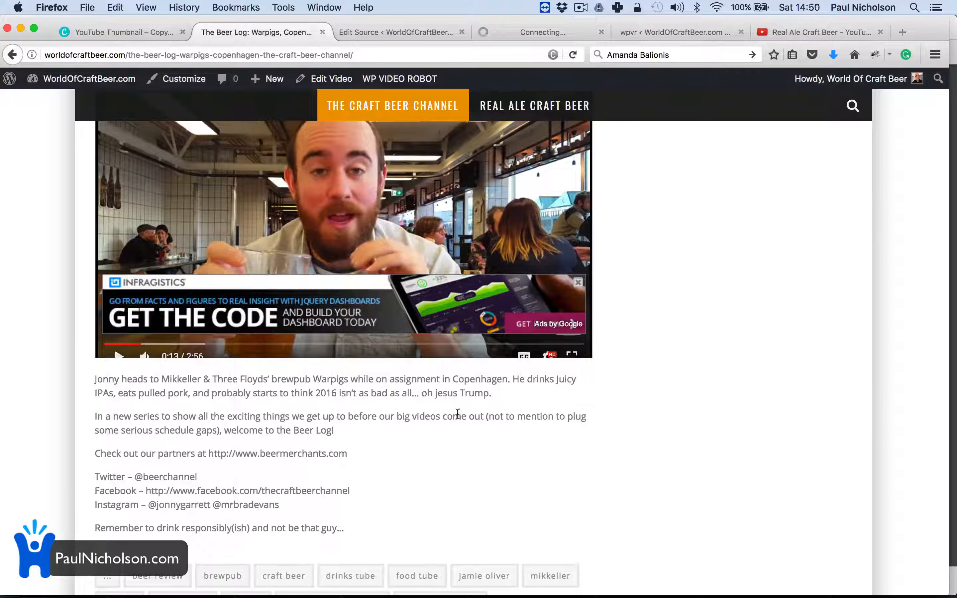
{"action": "left_click", "coordinate": [578, 282]}
{"action": "left_click", "coordinate": [571, 322]}
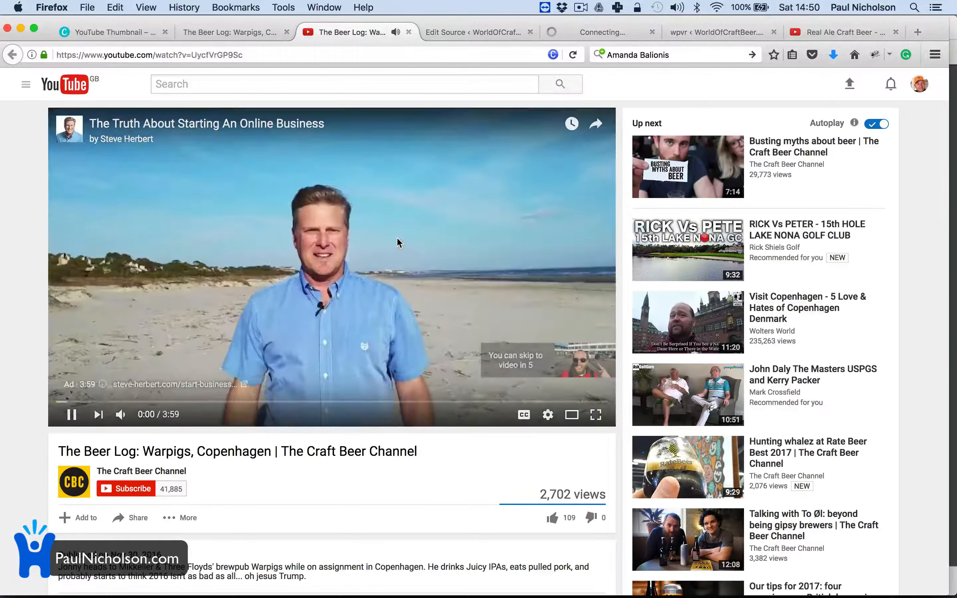
{"action": "left_click", "coordinate": [409, 33]}
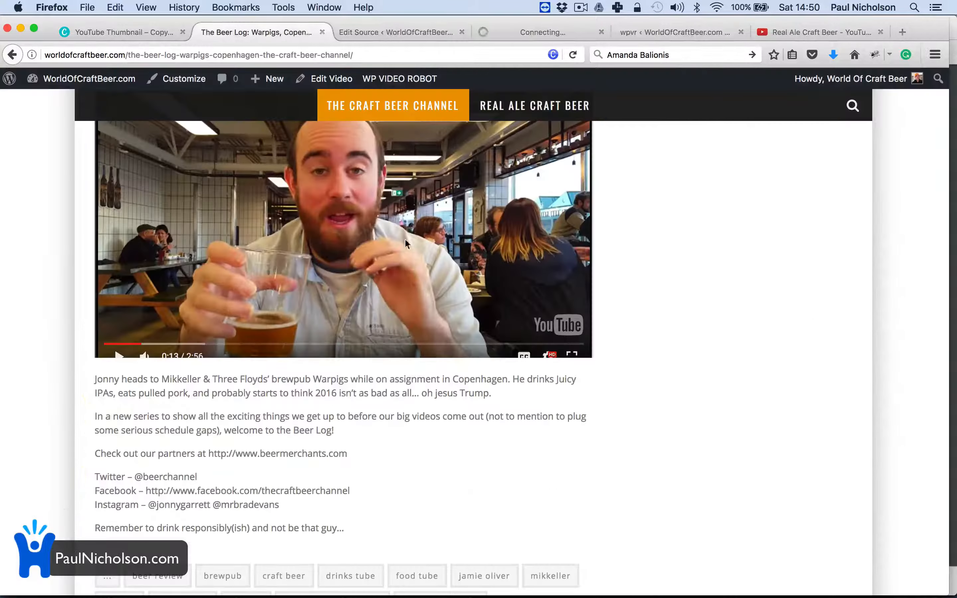
Step: Scroll through the rest of the Warpigs, Copenhagen post, then go back to the source settings
{"action": "scroll", "coordinate": [404, 277], "scroll_direction": "up", "scroll_amount": 3}
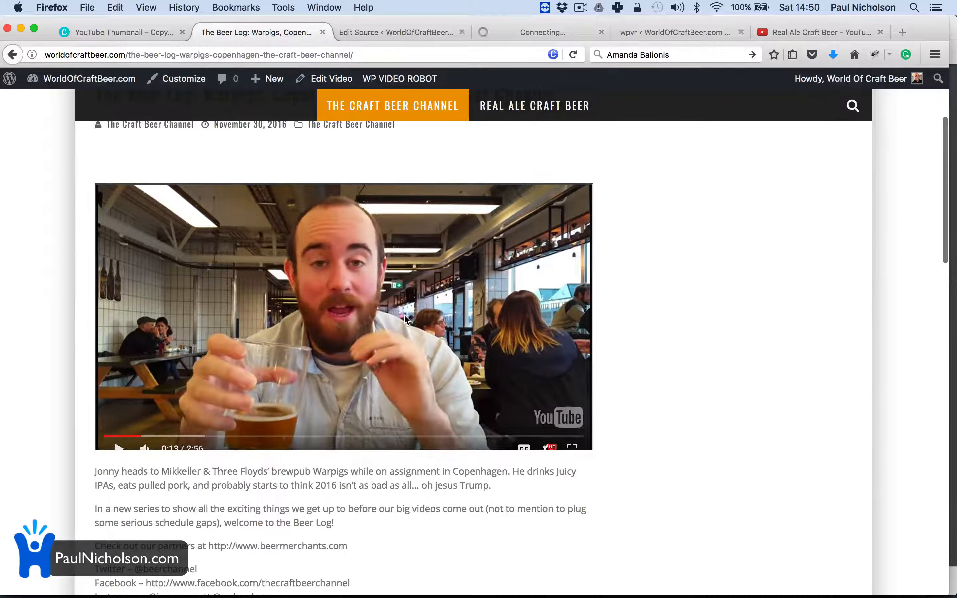
{"action": "scroll", "coordinate": [405, 318], "scroll_direction": "up", "scroll_amount": 5}
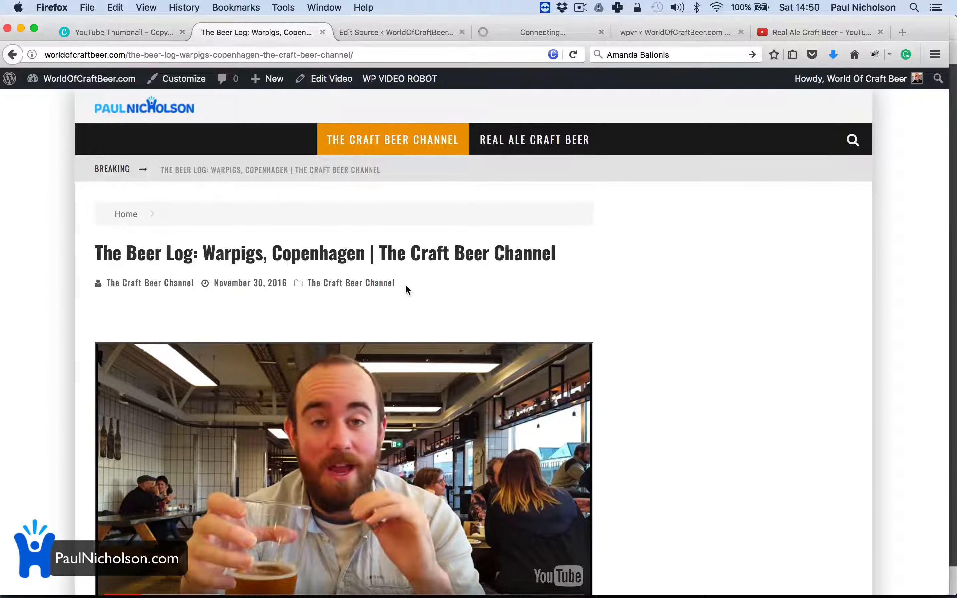
{"action": "scroll", "coordinate": [408, 289], "scroll_direction": "down", "scroll_amount": 10}
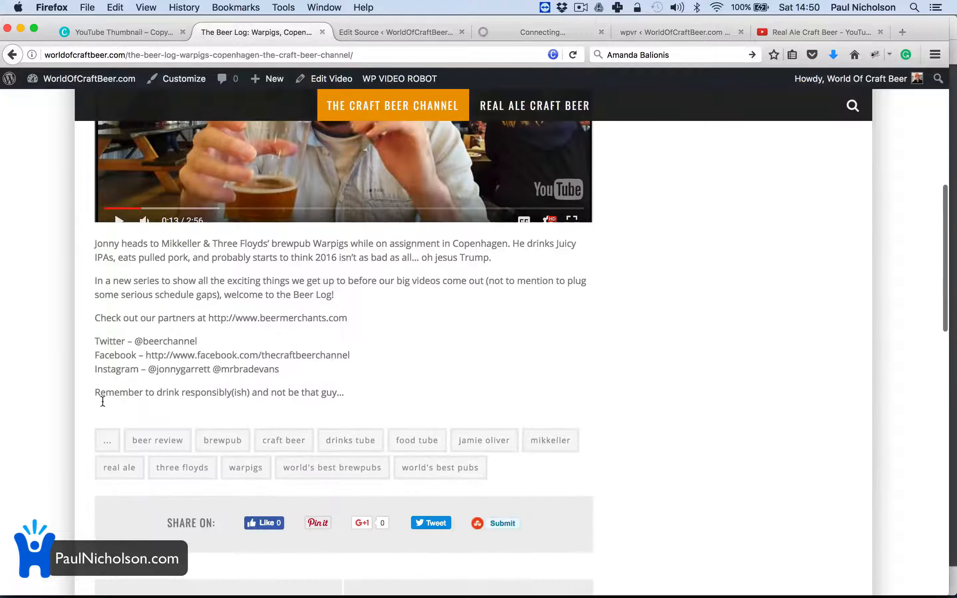
{"action": "scroll", "coordinate": [266, 482], "scroll_direction": "down", "scroll_amount": 4}
{"action": "scroll", "coordinate": [190, 473], "scroll_direction": "down", "scroll_amount": 7}
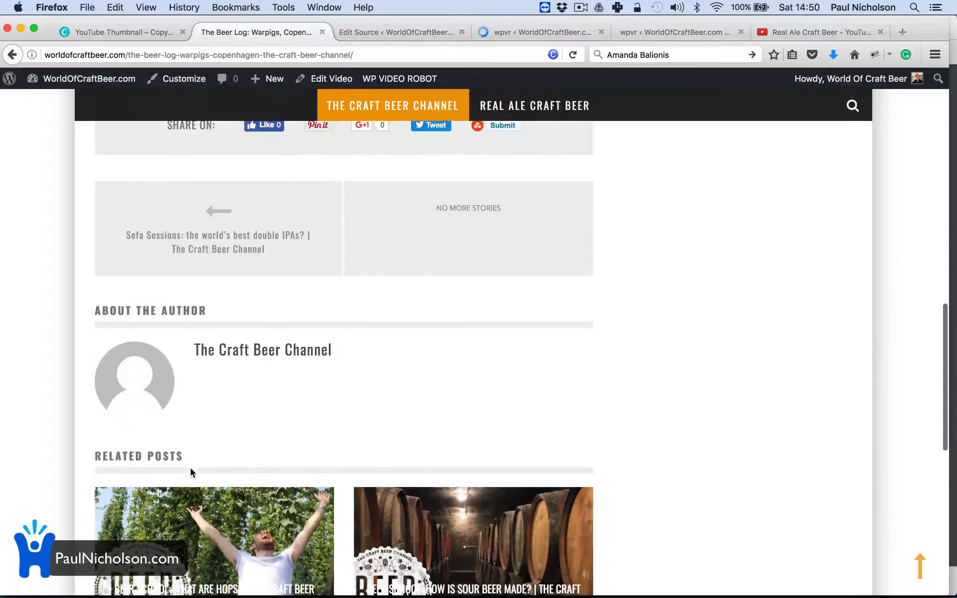
{"action": "scroll", "coordinate": [190, 256], "scroll_direction": "up", "scroll_amount": 4}
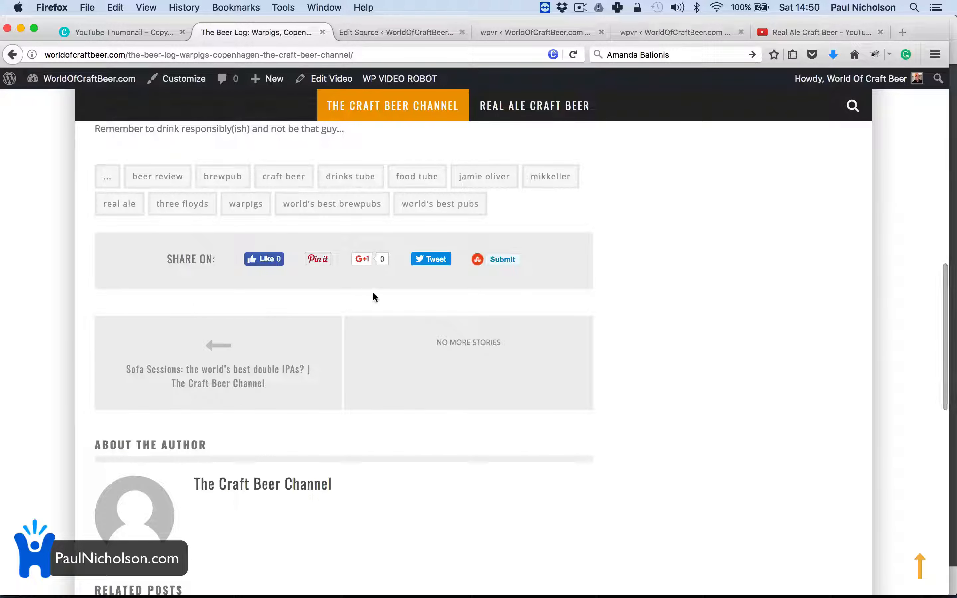
{"action": "scroll", "coordinate": [653, 272], "scroll_direction": "up", "scroll_amount": 9}
{"action": "scroll", "coordinate": [650, 267], "scroll_direction": "up", "scroll_amount": 9}
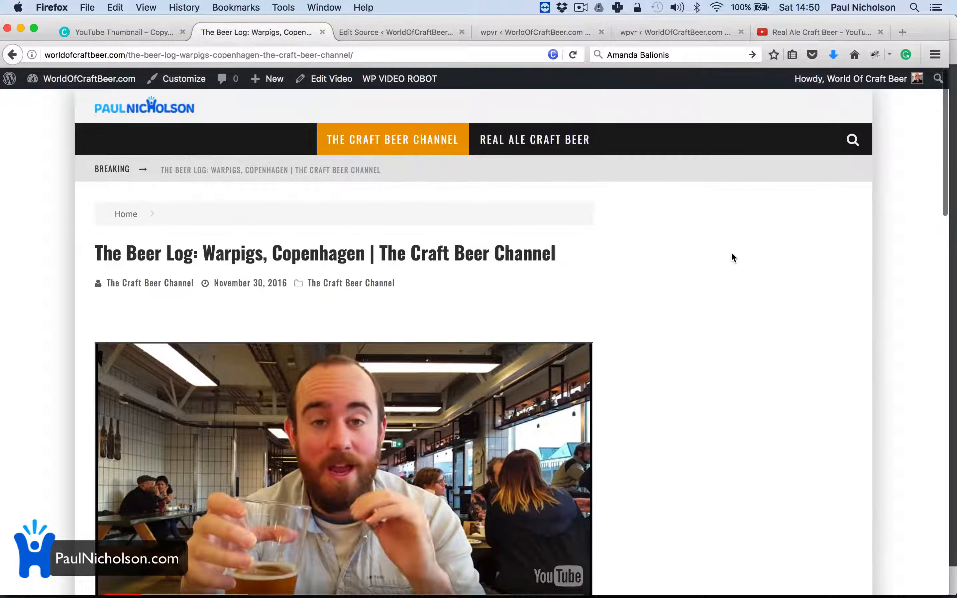
{"action": "scroll", "coordinate": [731, 257], "scroll_direction": "down", "scroll_amount": 3}
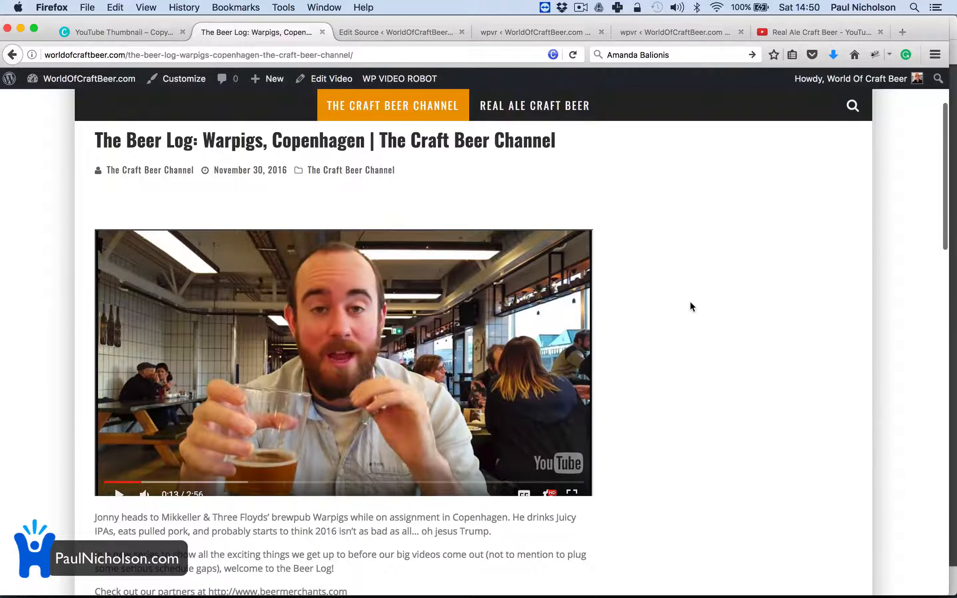
{"action": "scroll", "coordinate": [690, 302], "scroll_direction": "down", "scroll_amount": 3}
{"action": "scroll", "coordinate": [691, 302], "scroll_direction": "up", "scroll_amount": 6}
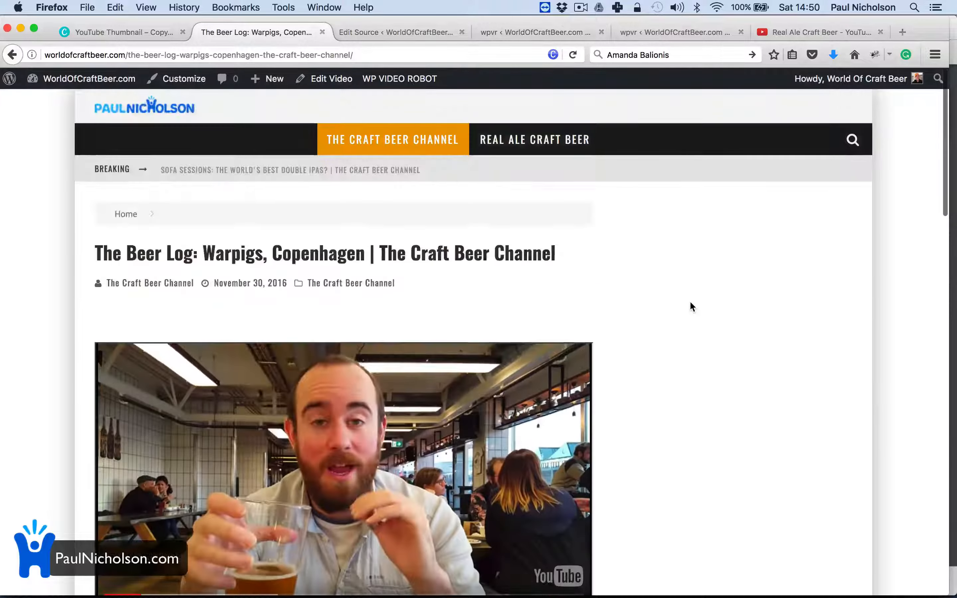
{"action": "scroll", "coordinate": [349, 267], "scroll_direction": "down", "scroll_amount": 2}
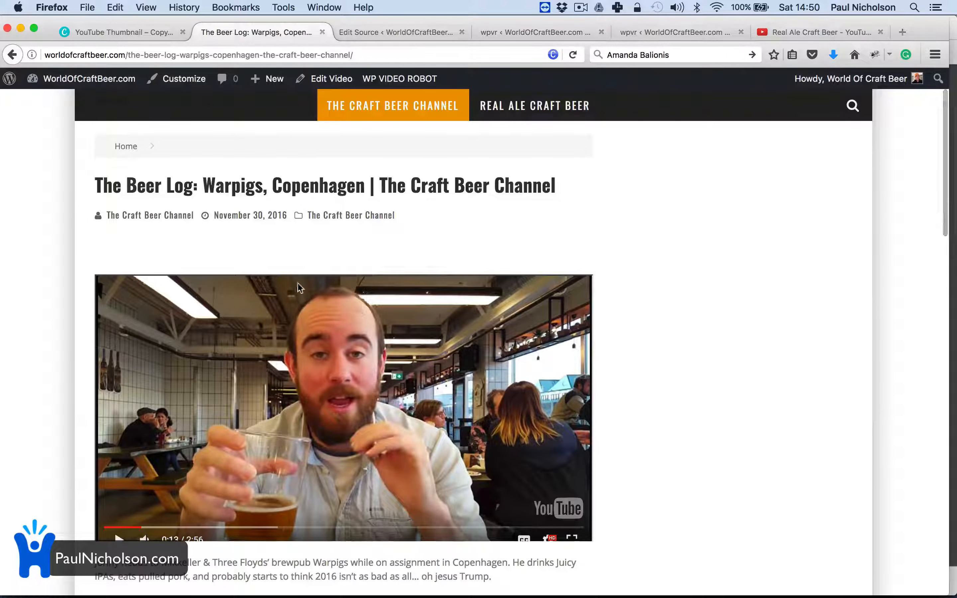
{"action": "scroll", "coordinate": [289, 264], "scroll_direction": "up", "scroll_amount": 2}
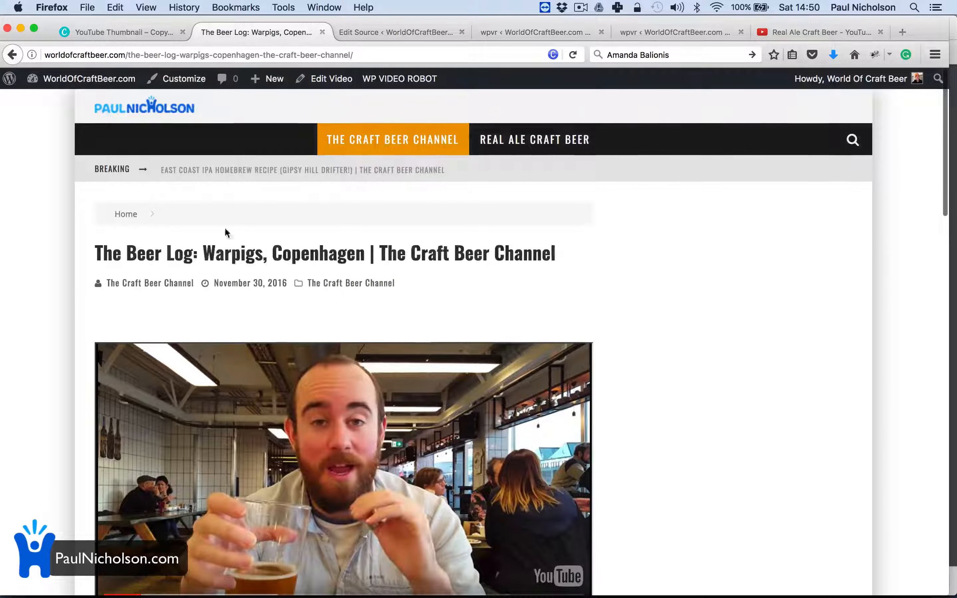
{"action": "scroll", "coordinate": [300, 303], "scroll_direction": "down", "scroll_amount": 2}
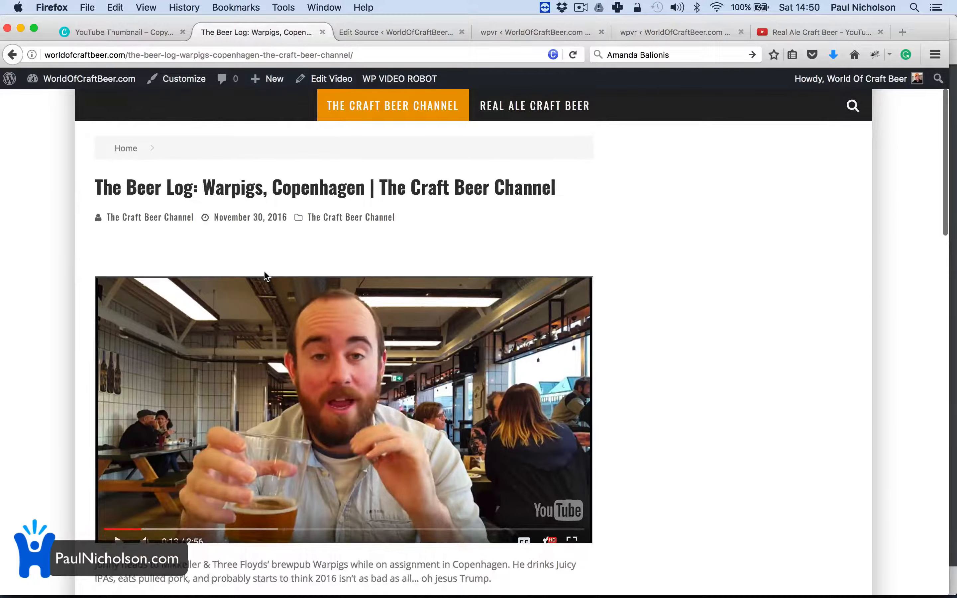
{"action": "scroll", "coordinate": [266, 276], "scroll_direction": "up", "scroll_amount": 2}
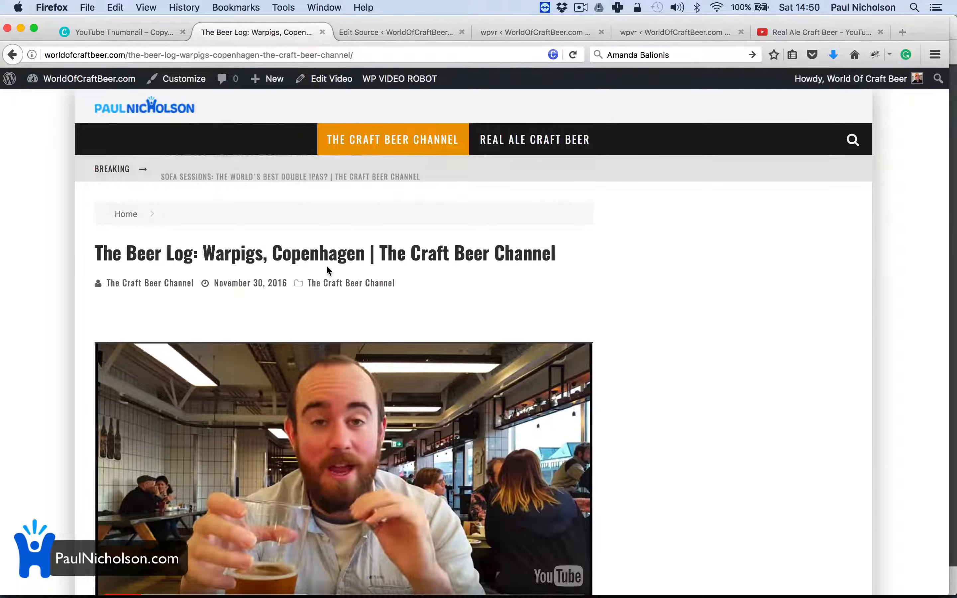
{"action": "left_click", "coordinate": [400, 33]}
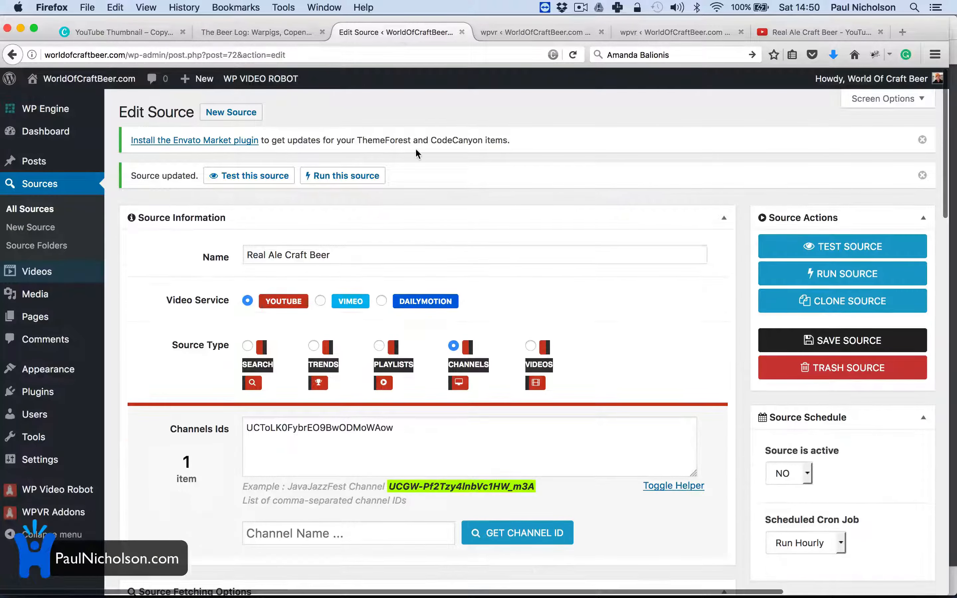
Step: In the Real Ale Craft Beer test results, check all 99 fetched videos and add them for import
{"action": "left_click", "coordinate": [574, 32]}
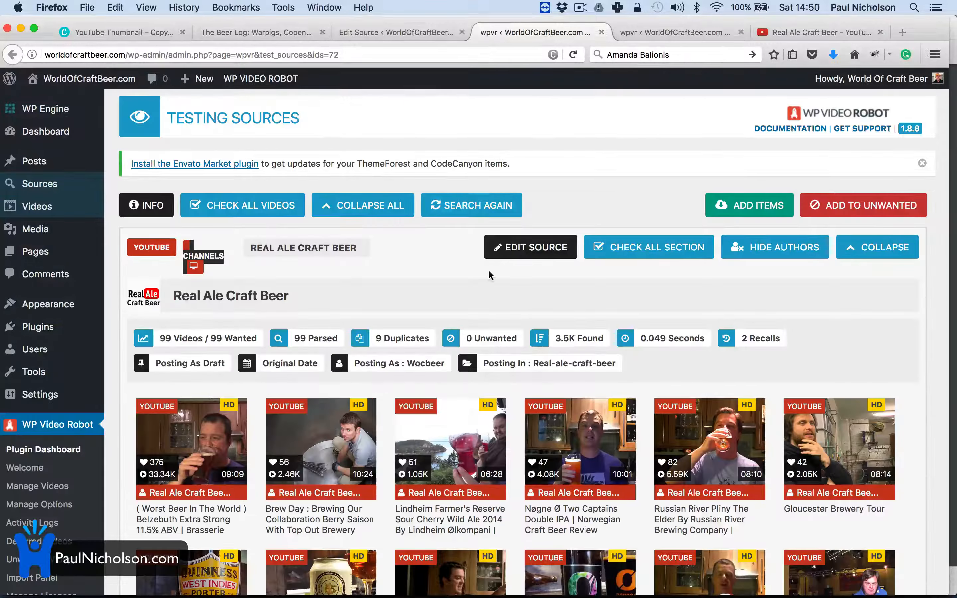
{"action": "scroll", "coordinate": [478, 370], "scroll_direction": "down", "scroll_amount": 1}
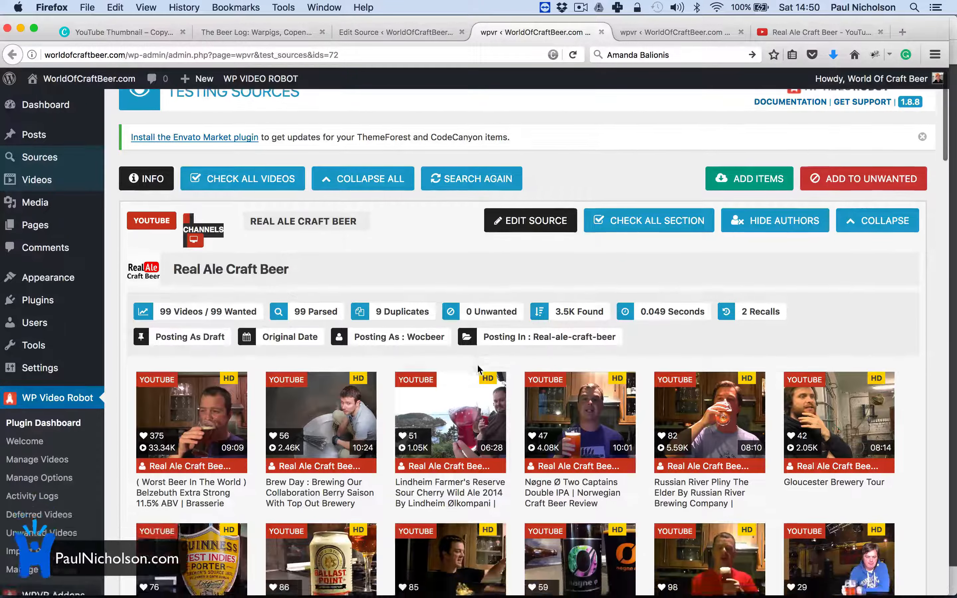
{"action": "scroll", "coordinate": [474, 368], "scroll_direction": "up", "scroll_amount": 1}
{"action": "left_click", "coordinate": [243, 218]}
{"action": "scroll", "coordinate": [420, 314], "scroll_direction": "down", "scroll_amount": 5}
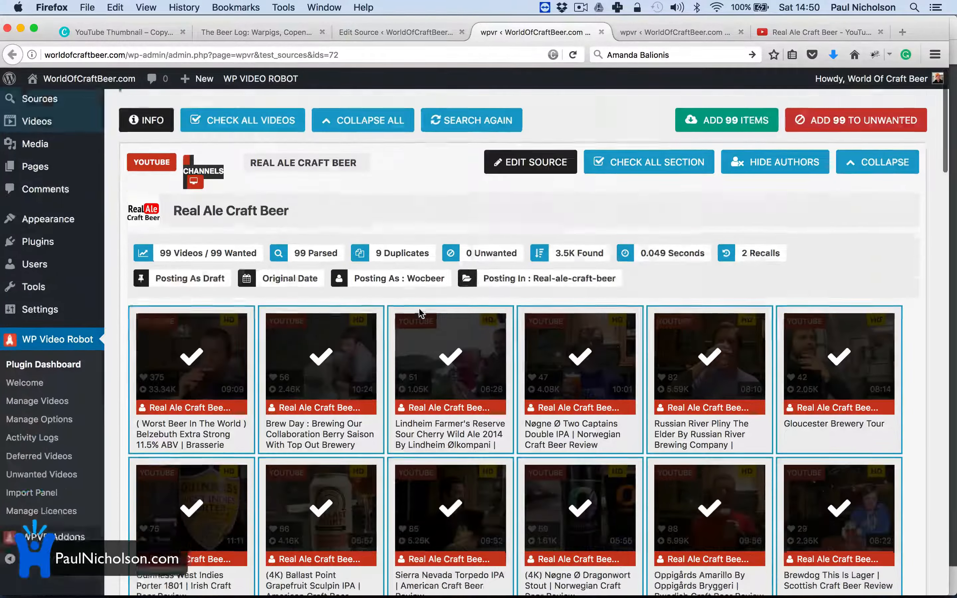
{"action": "scroll", "coordinate": [421, 313], "scroll_direction": "up", "scroll_amount": 5}
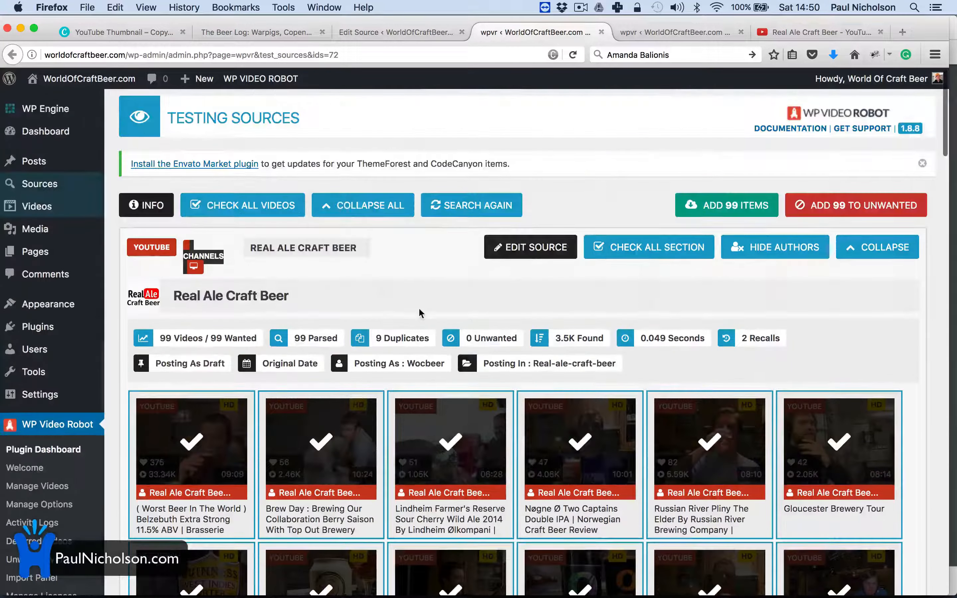
{"action": "left_click", "coordinate": [730, 199]}
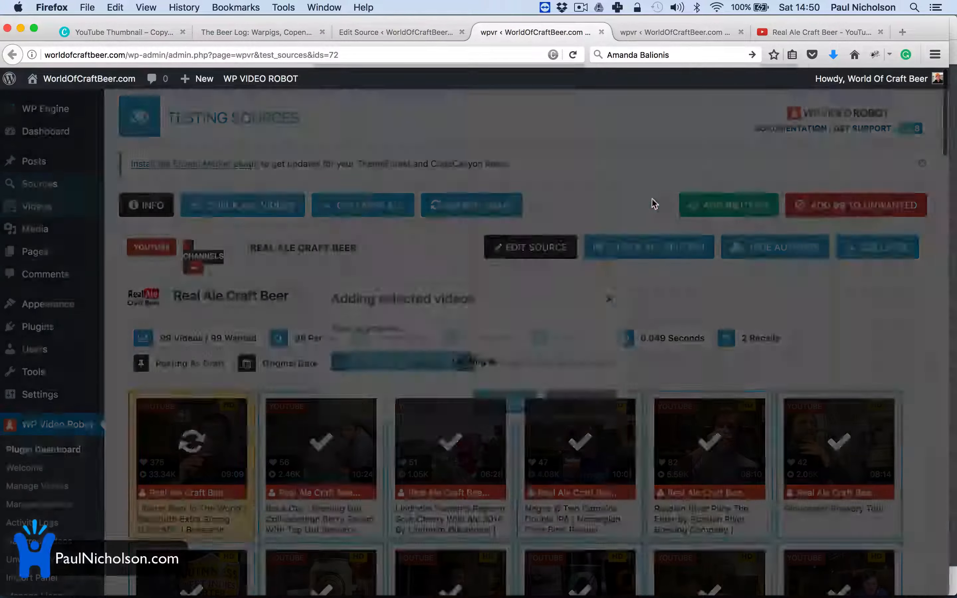